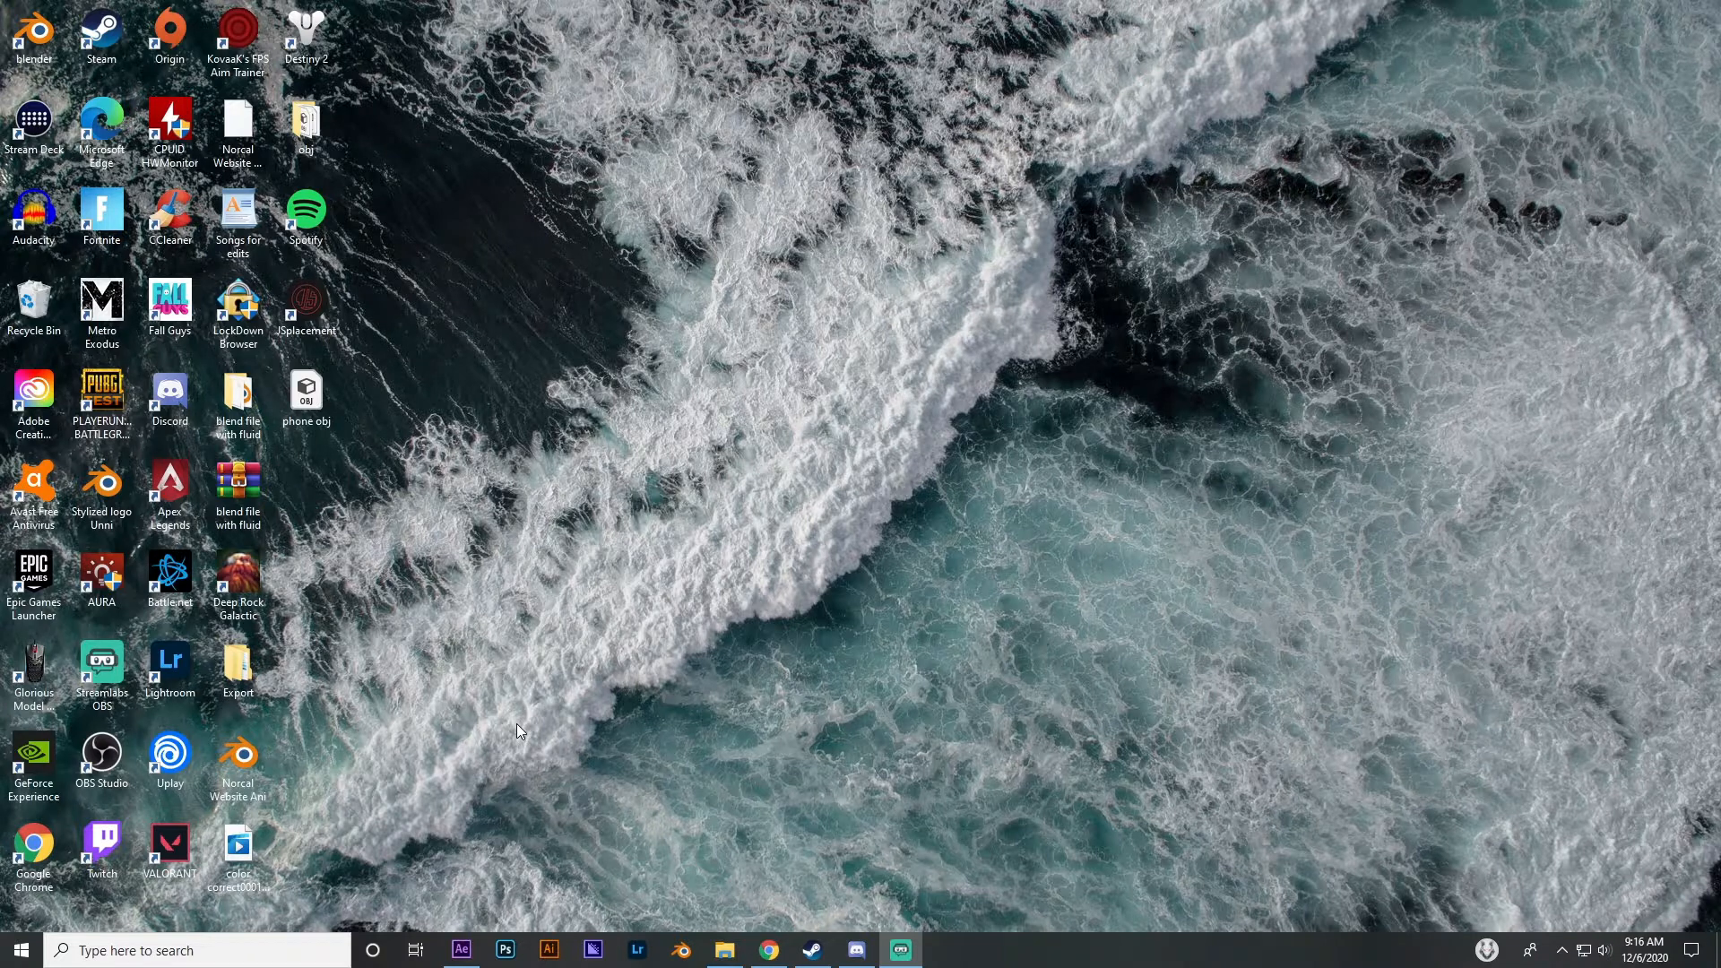
# View the finished reference animation Comp_6.gif from the file explorer and close it
pyautogui.click(725, 951)
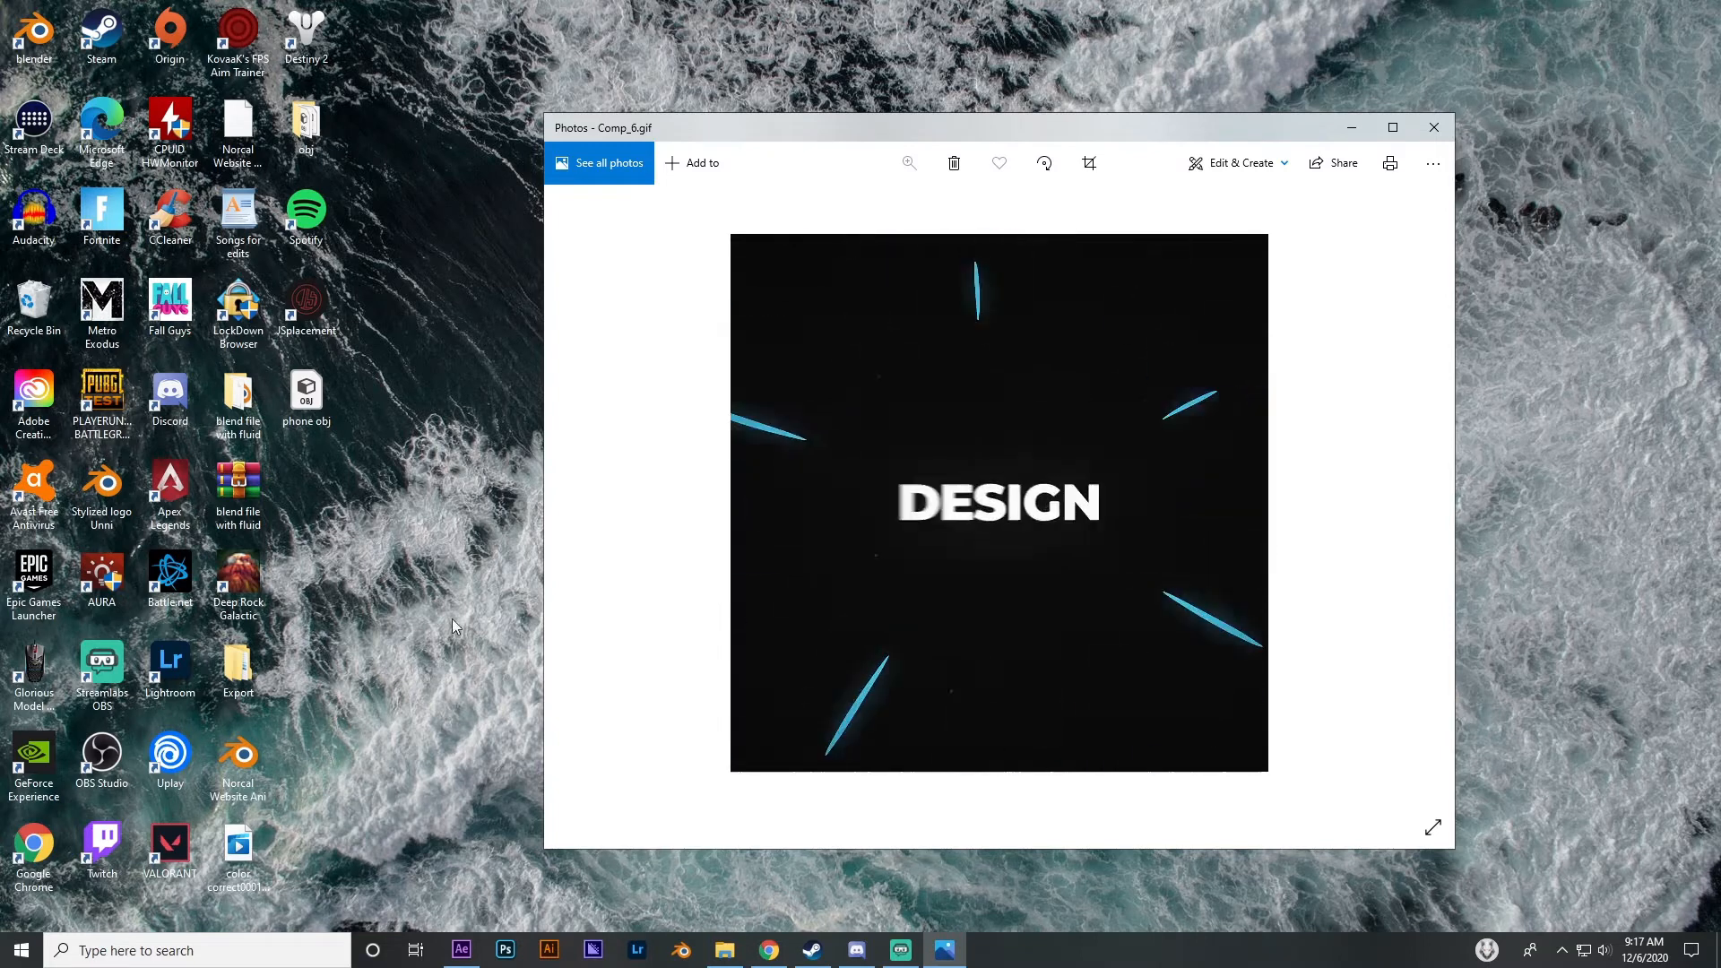
pyautogui.click(1435, 127)
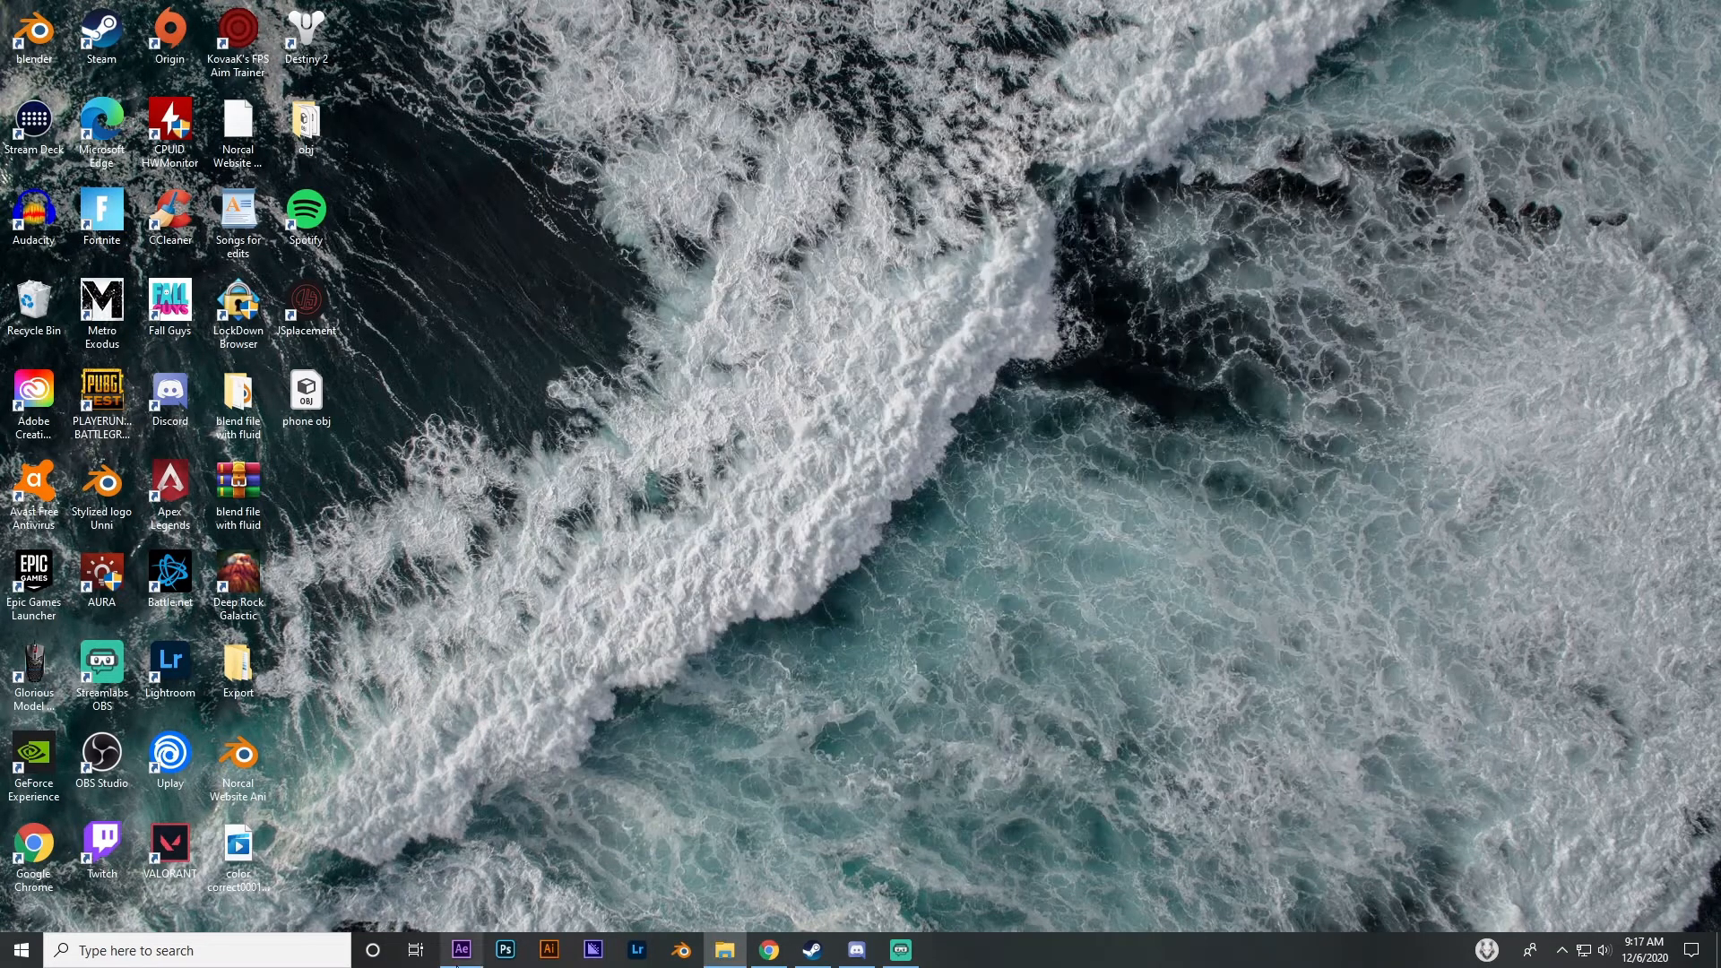
# Switch to After Effects and create a 1000 x 1000 px composition with a frame rate of 20 fps
pyautogui.click(461, 950)
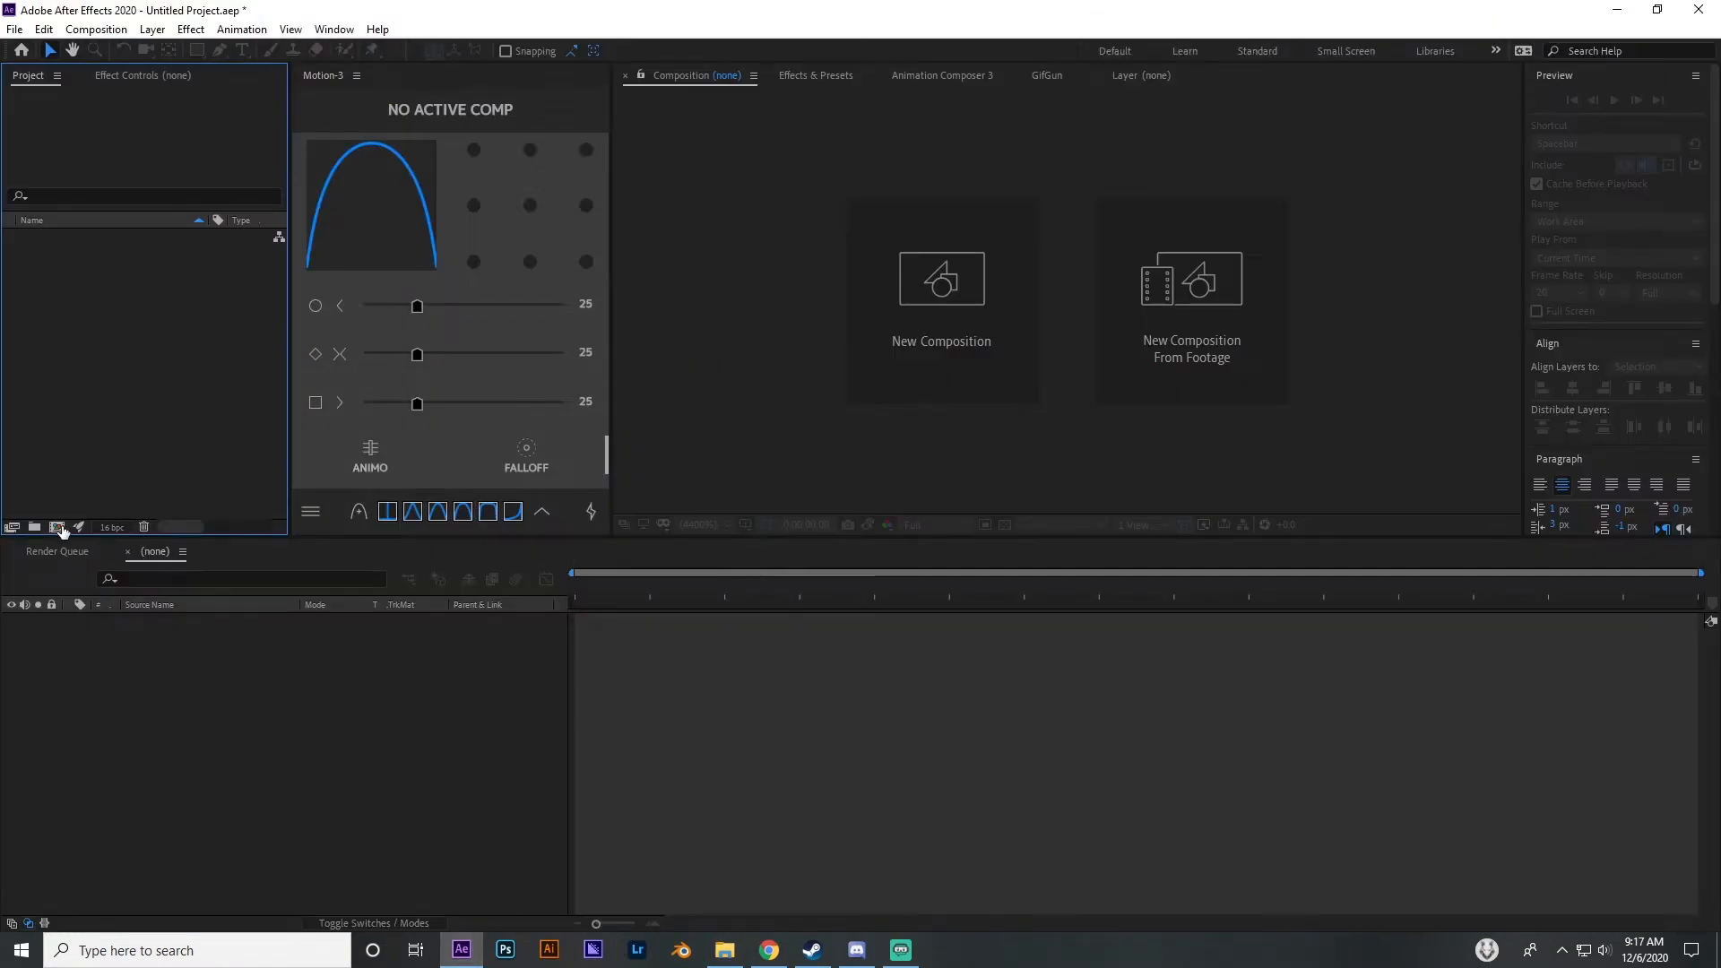
pyautogui.click(57, 527)
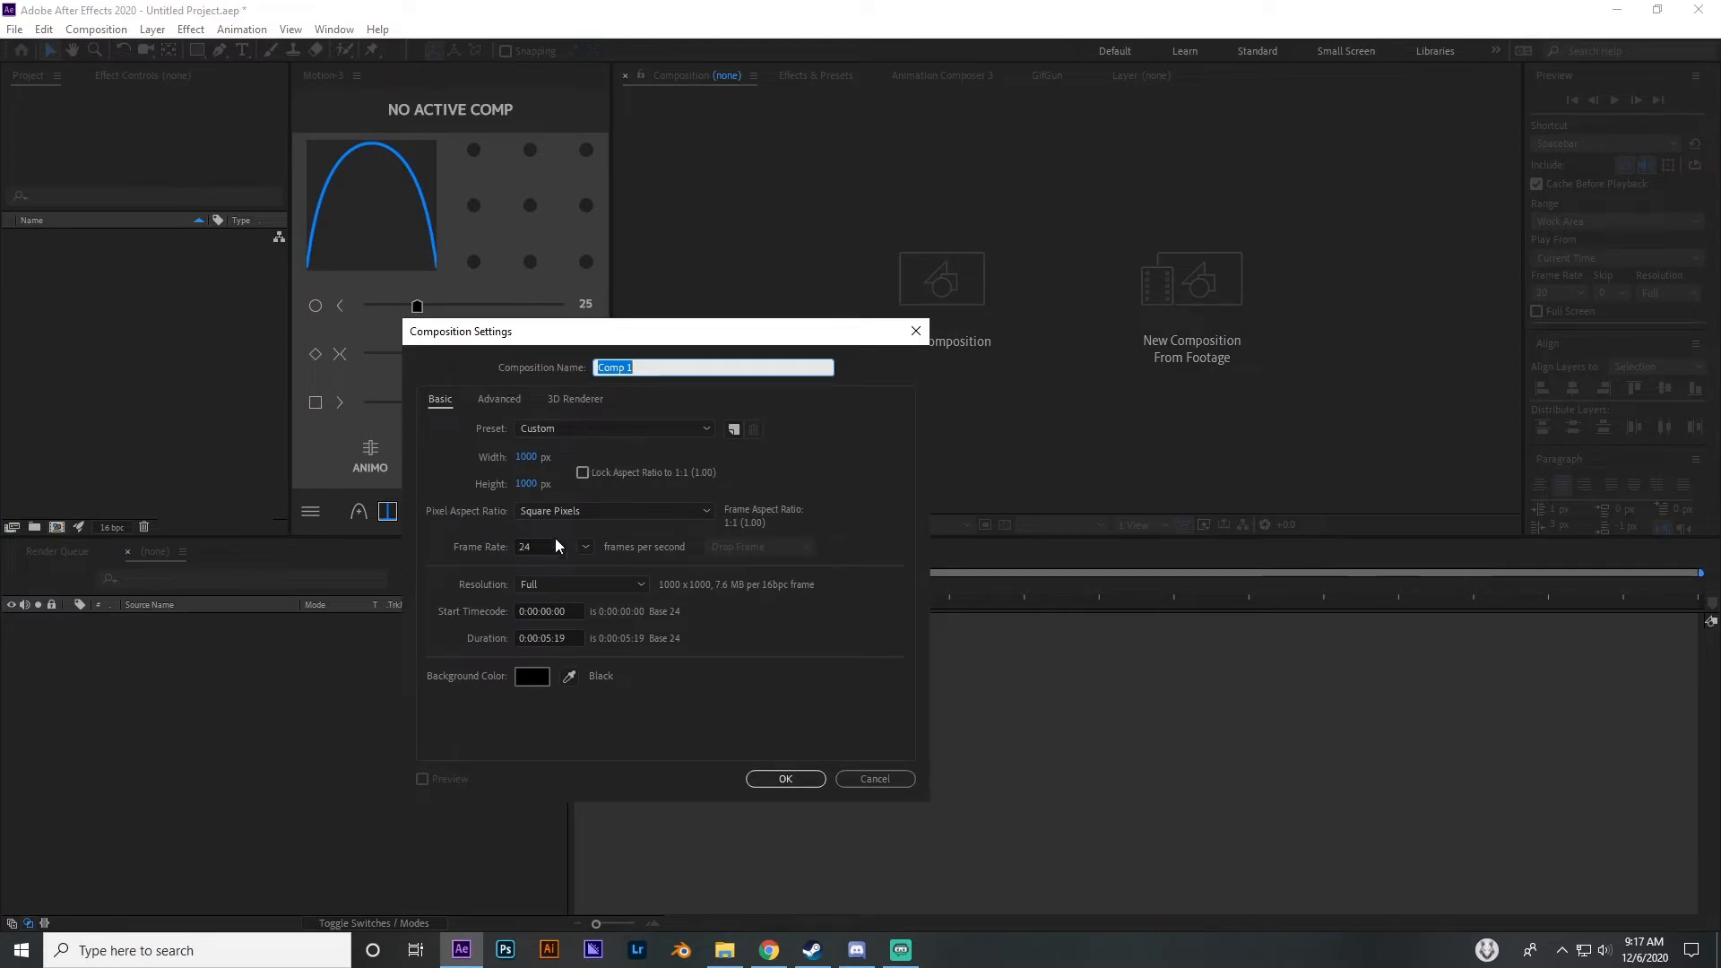
pyautogui.click(581, 546)
pyautogui.click(537, 548)
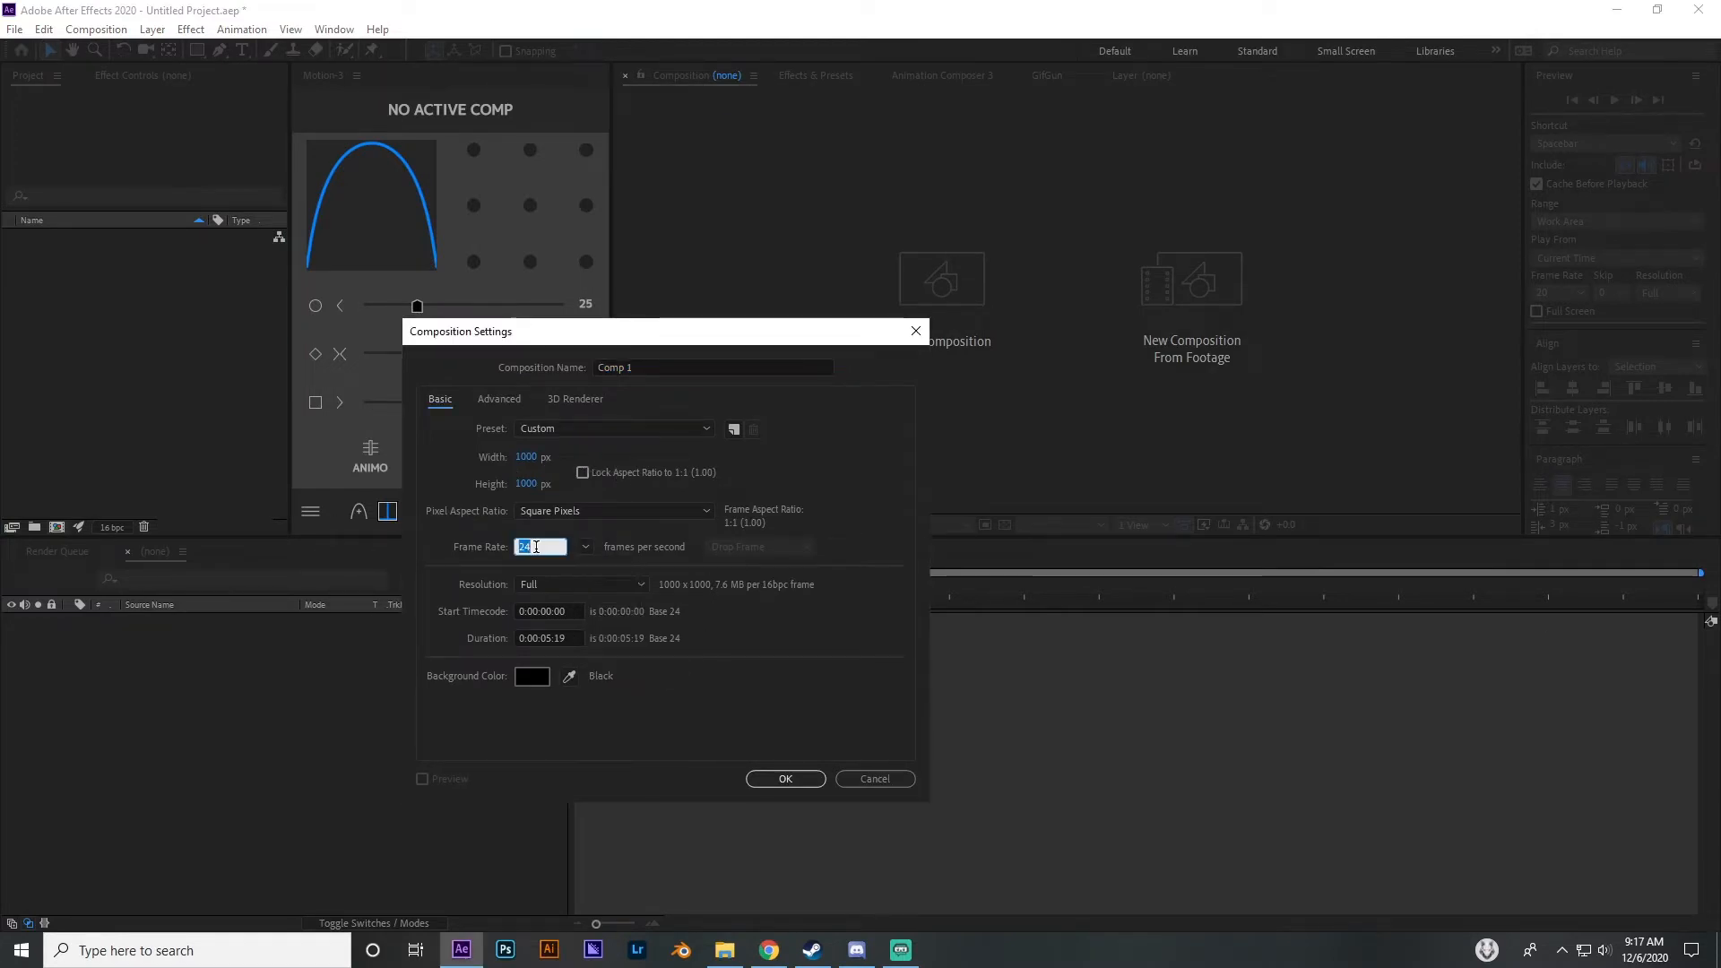
pyautogui.write('20')
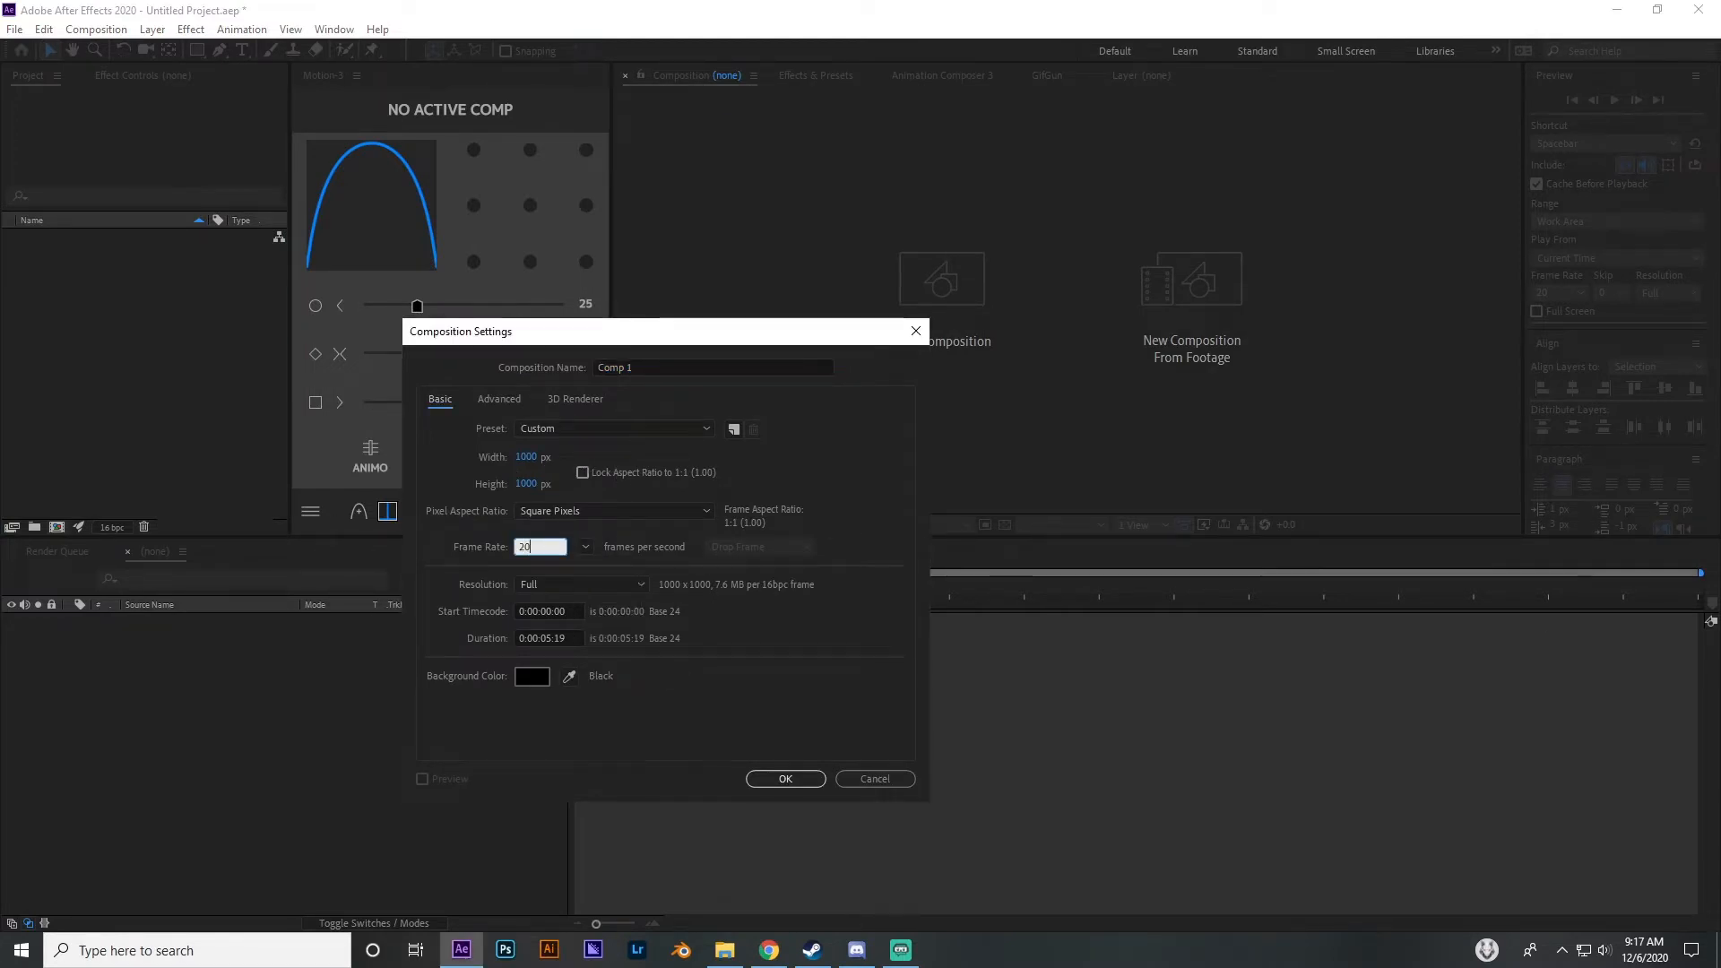
pyautogui.click(782, 779)
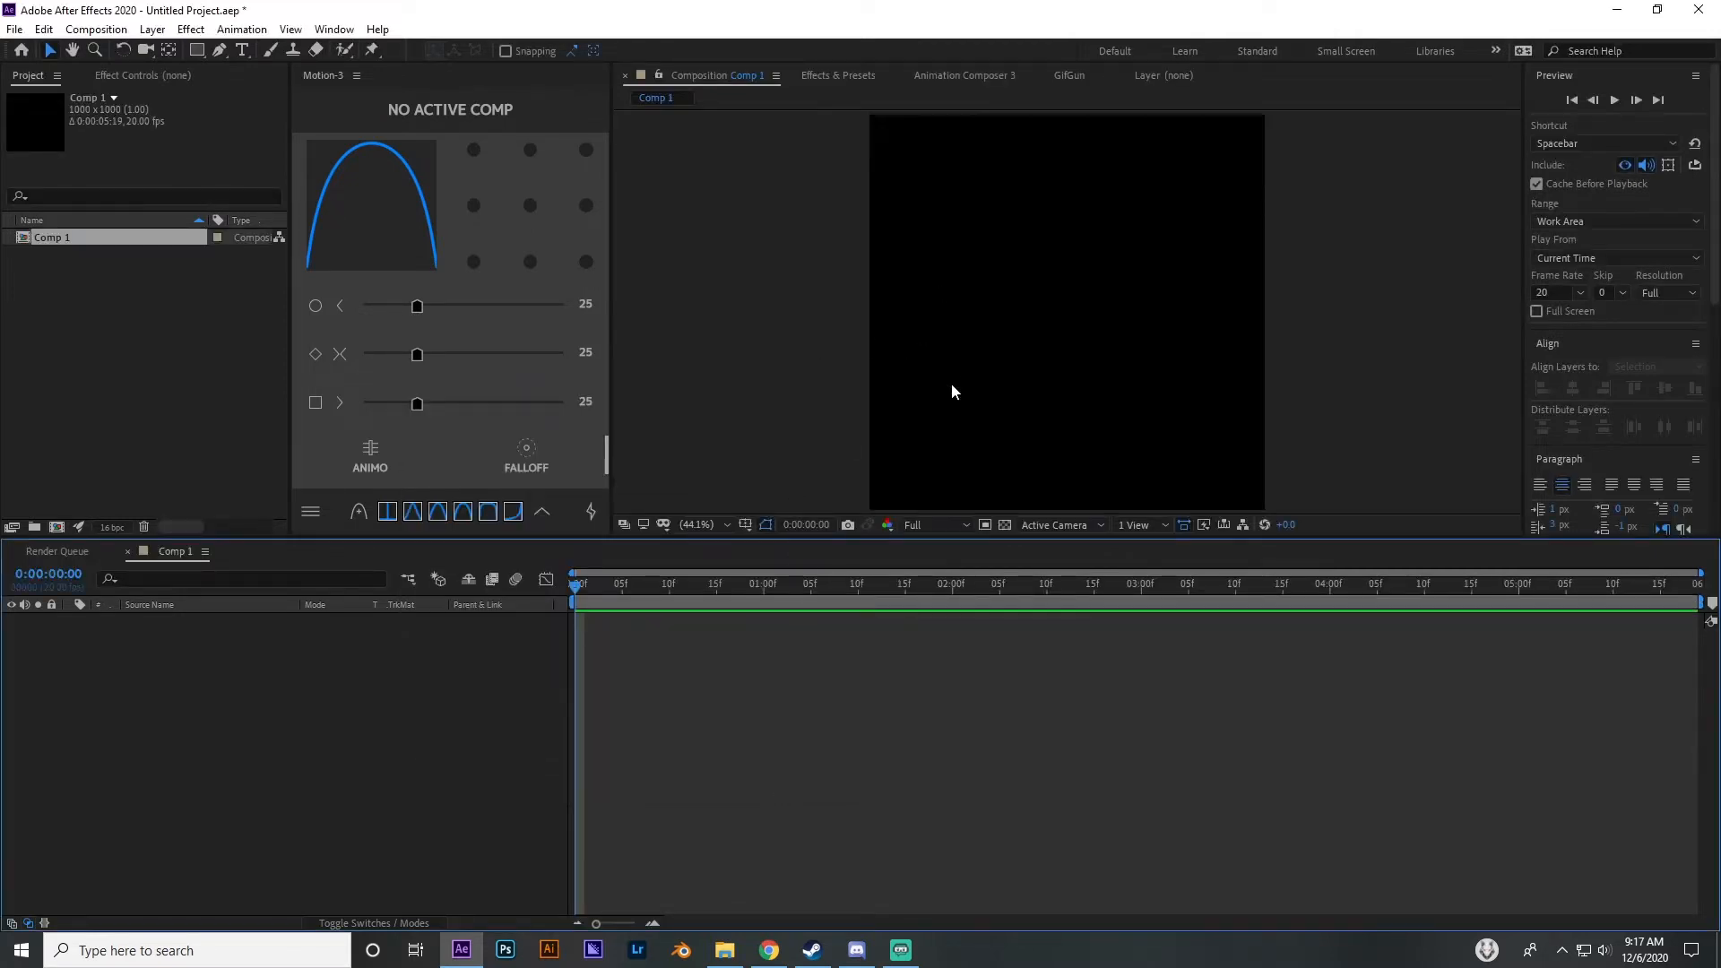
# Add a text layer reading "motion" in the composition
pyautogui.click(149, 34)
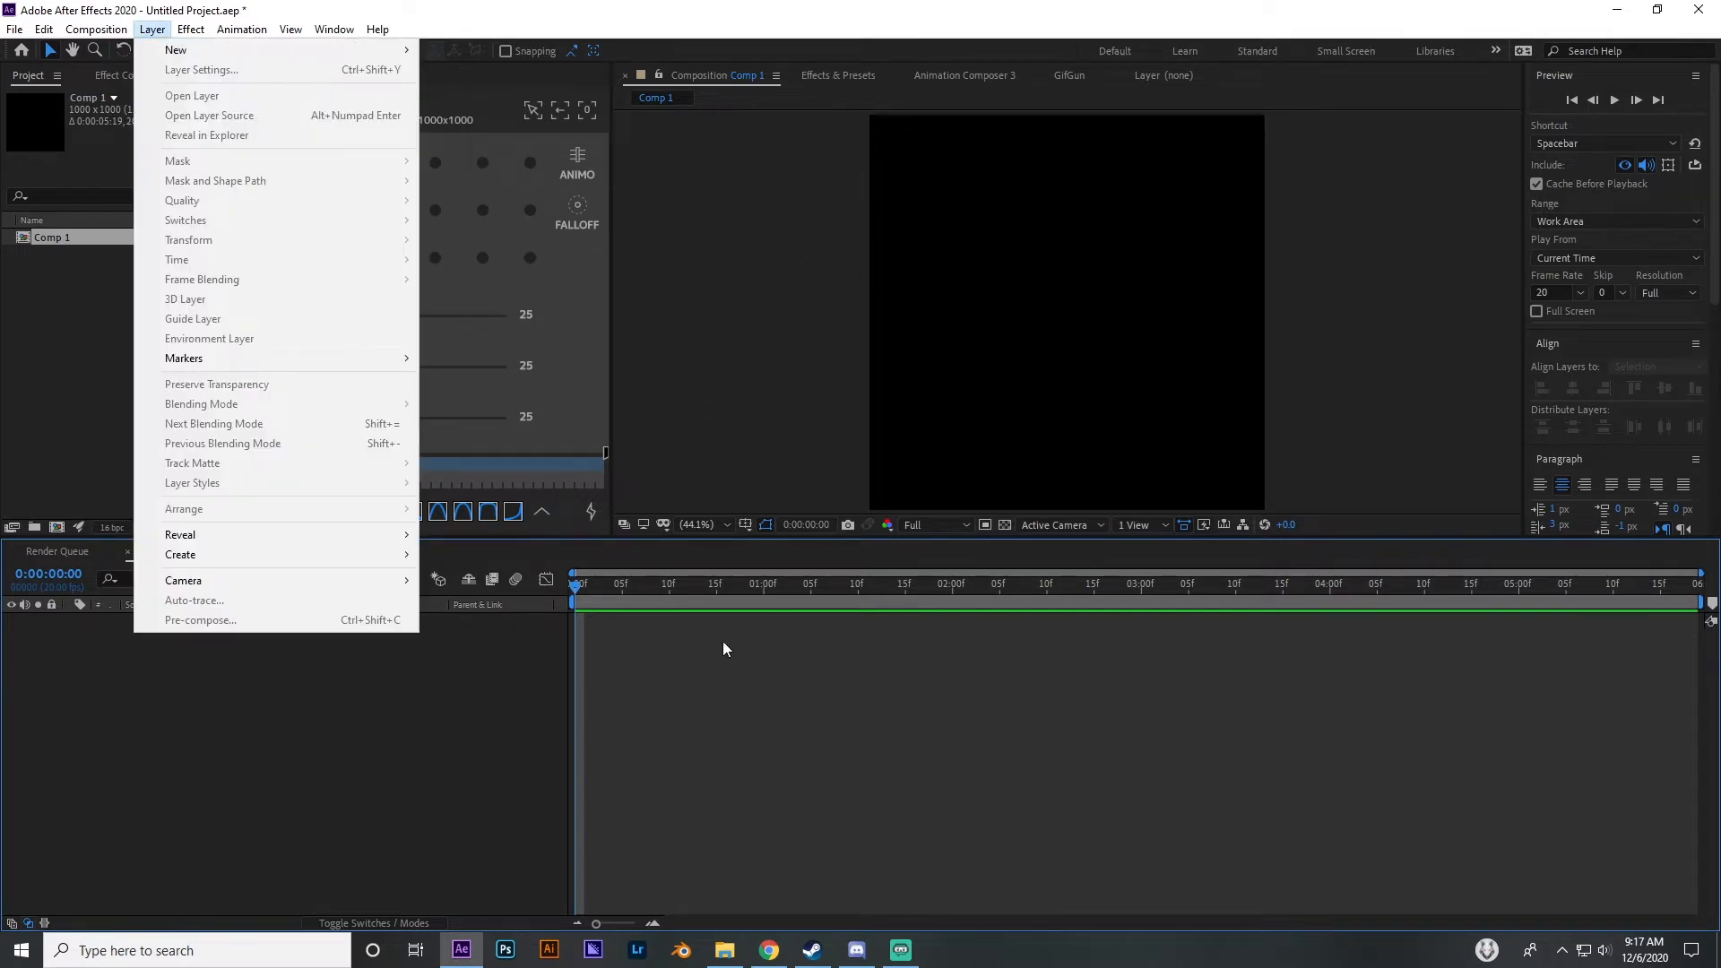
pyautogui.click(692, 663)
pyautogui.click(242, 50)
pyautogui.click(1006, 319)
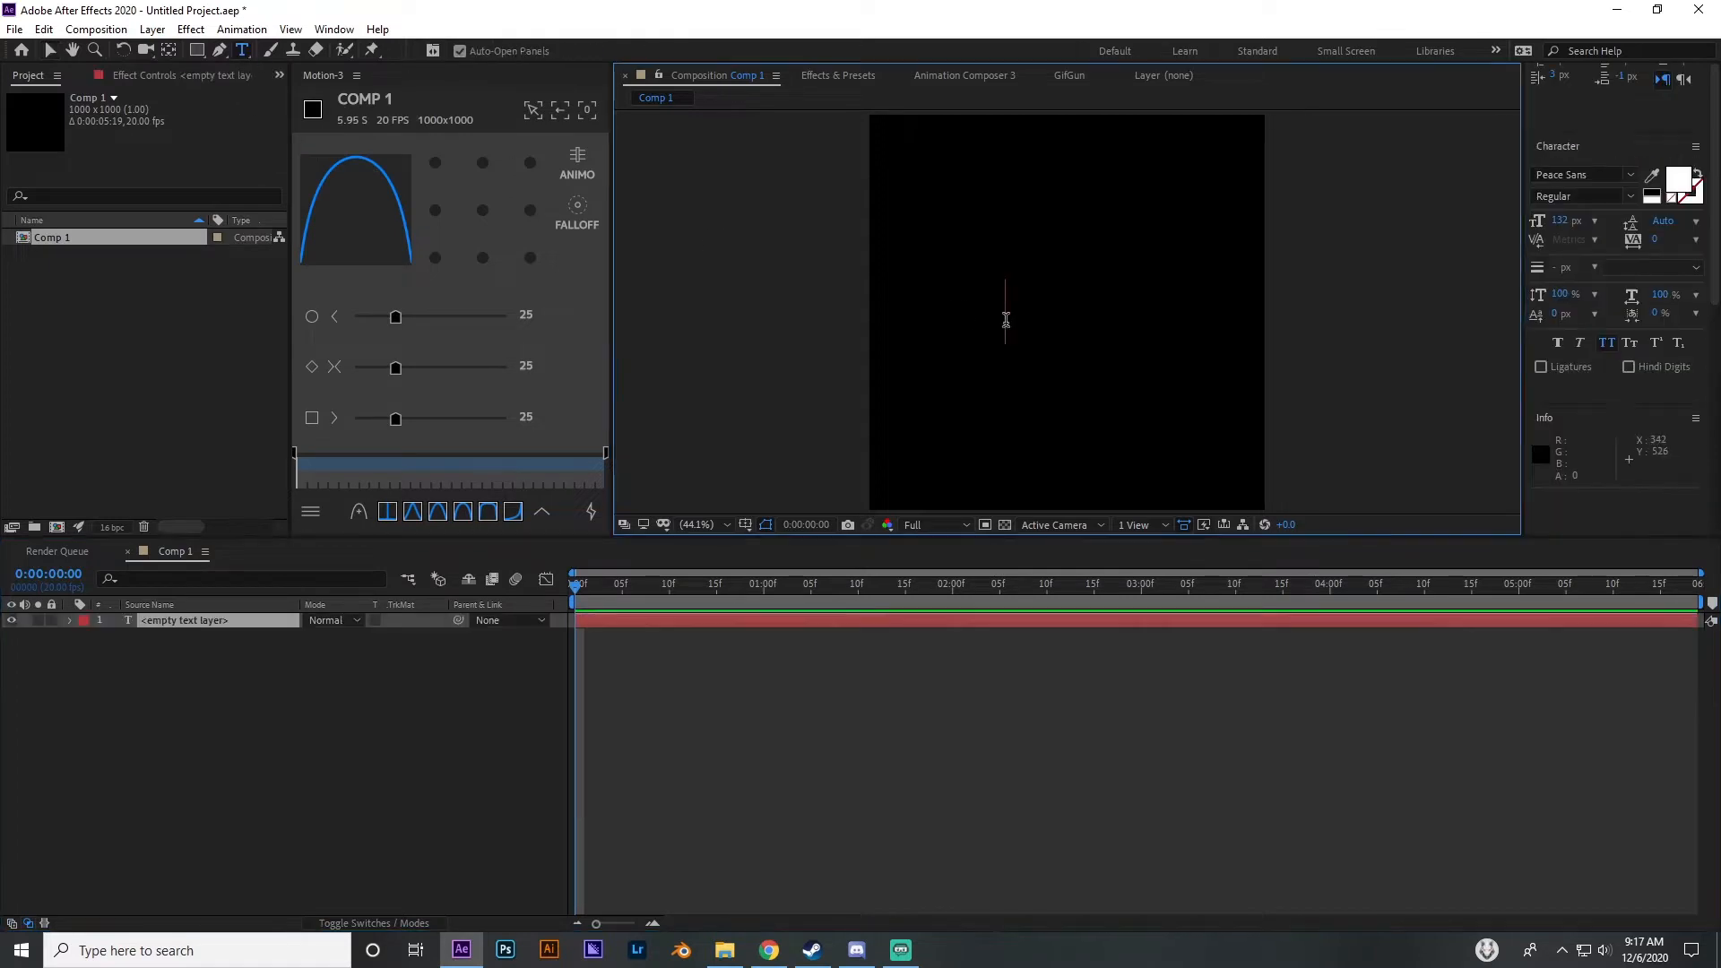
pyautogui.write('motioin')
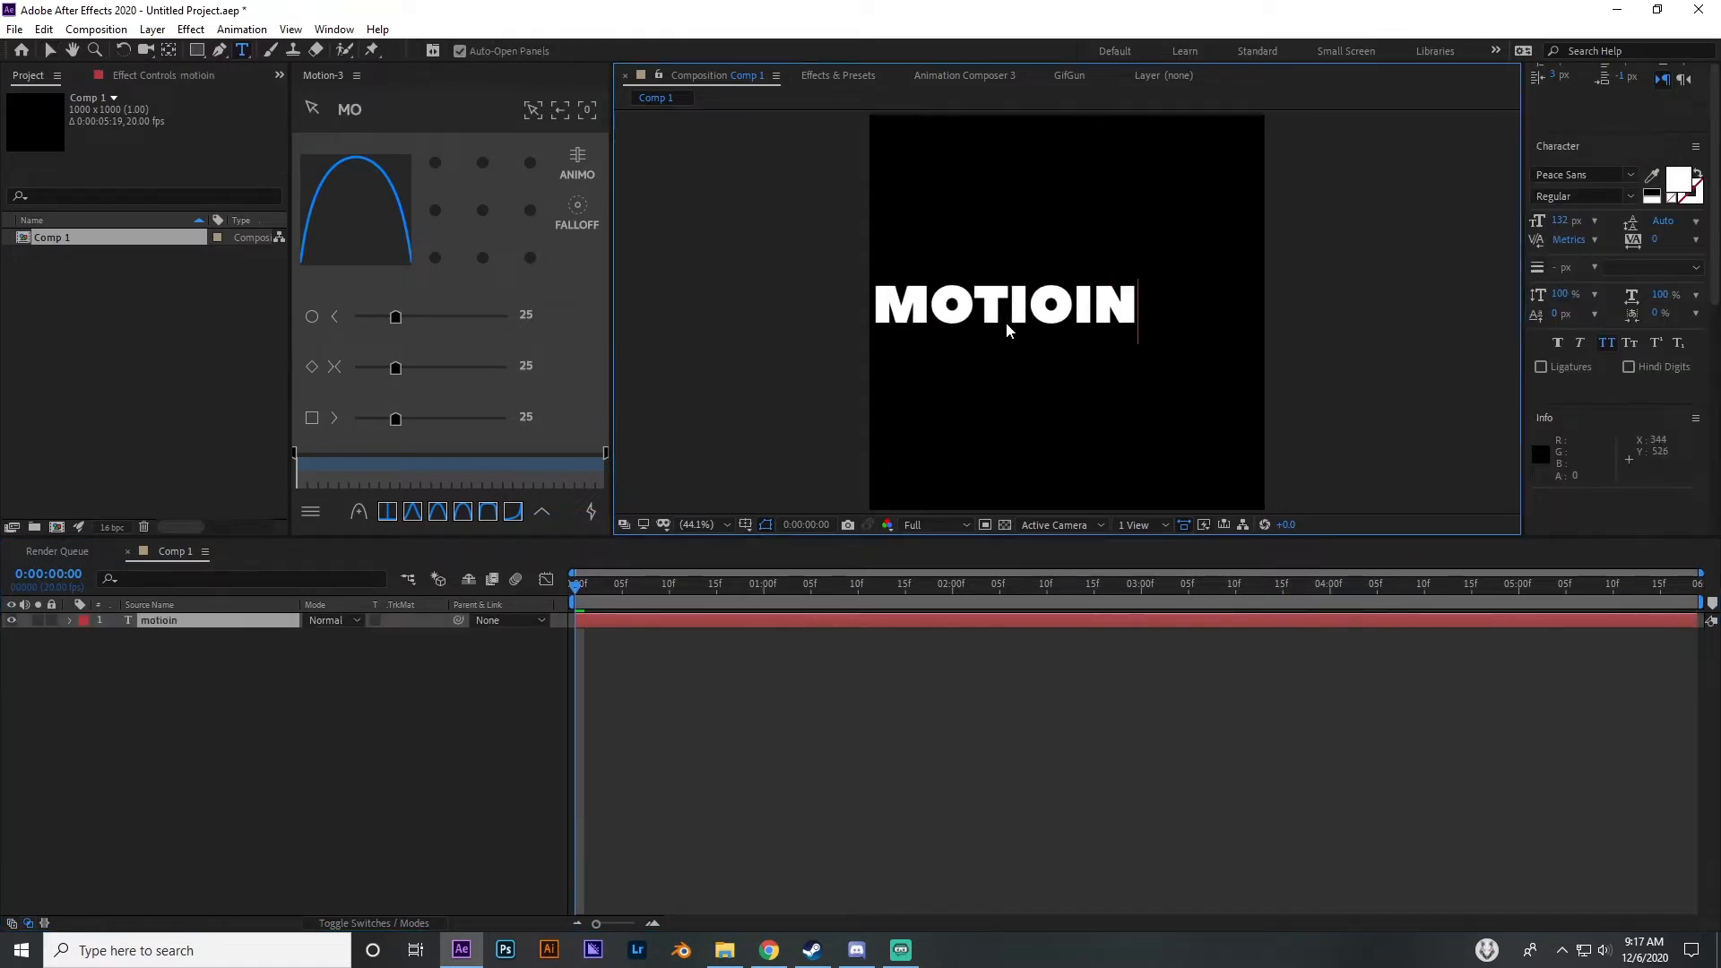
pyautogui.press('BackSpace')
pyautogui.press('BackSpace')
pyautogui.write('n')
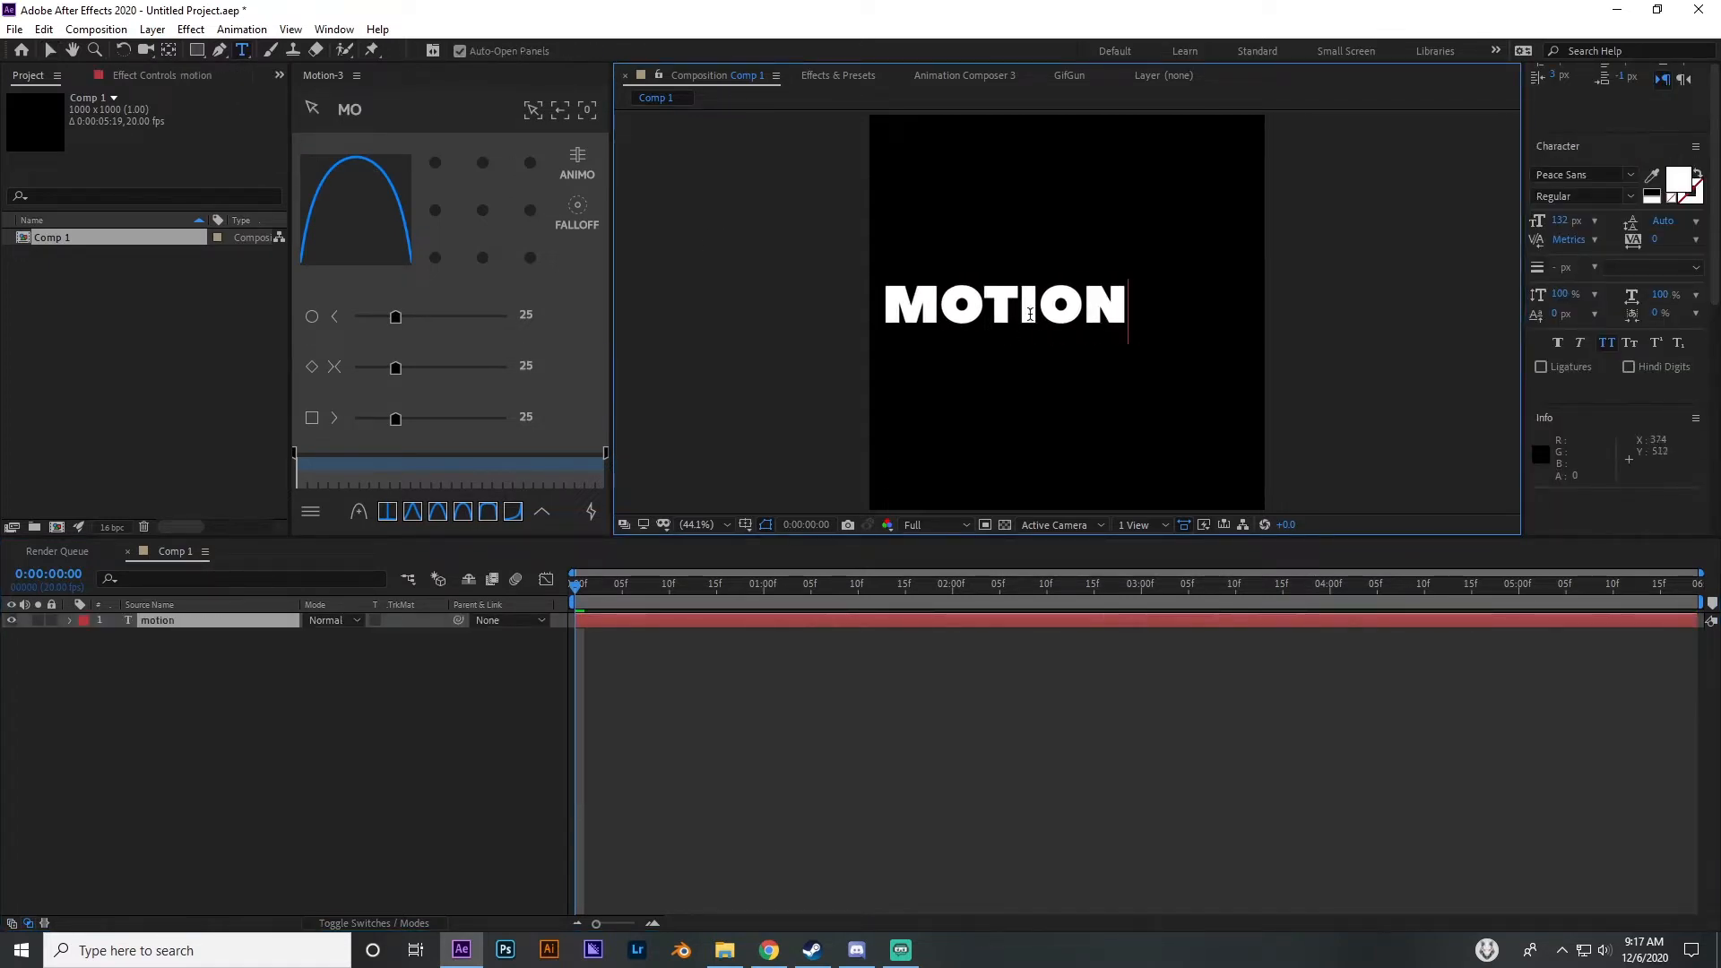
# Change the font of the whole word to Upgrade Bold
pyautogui.hotkey('ctrl', 'a')
pyautogui.click(1550, 175)
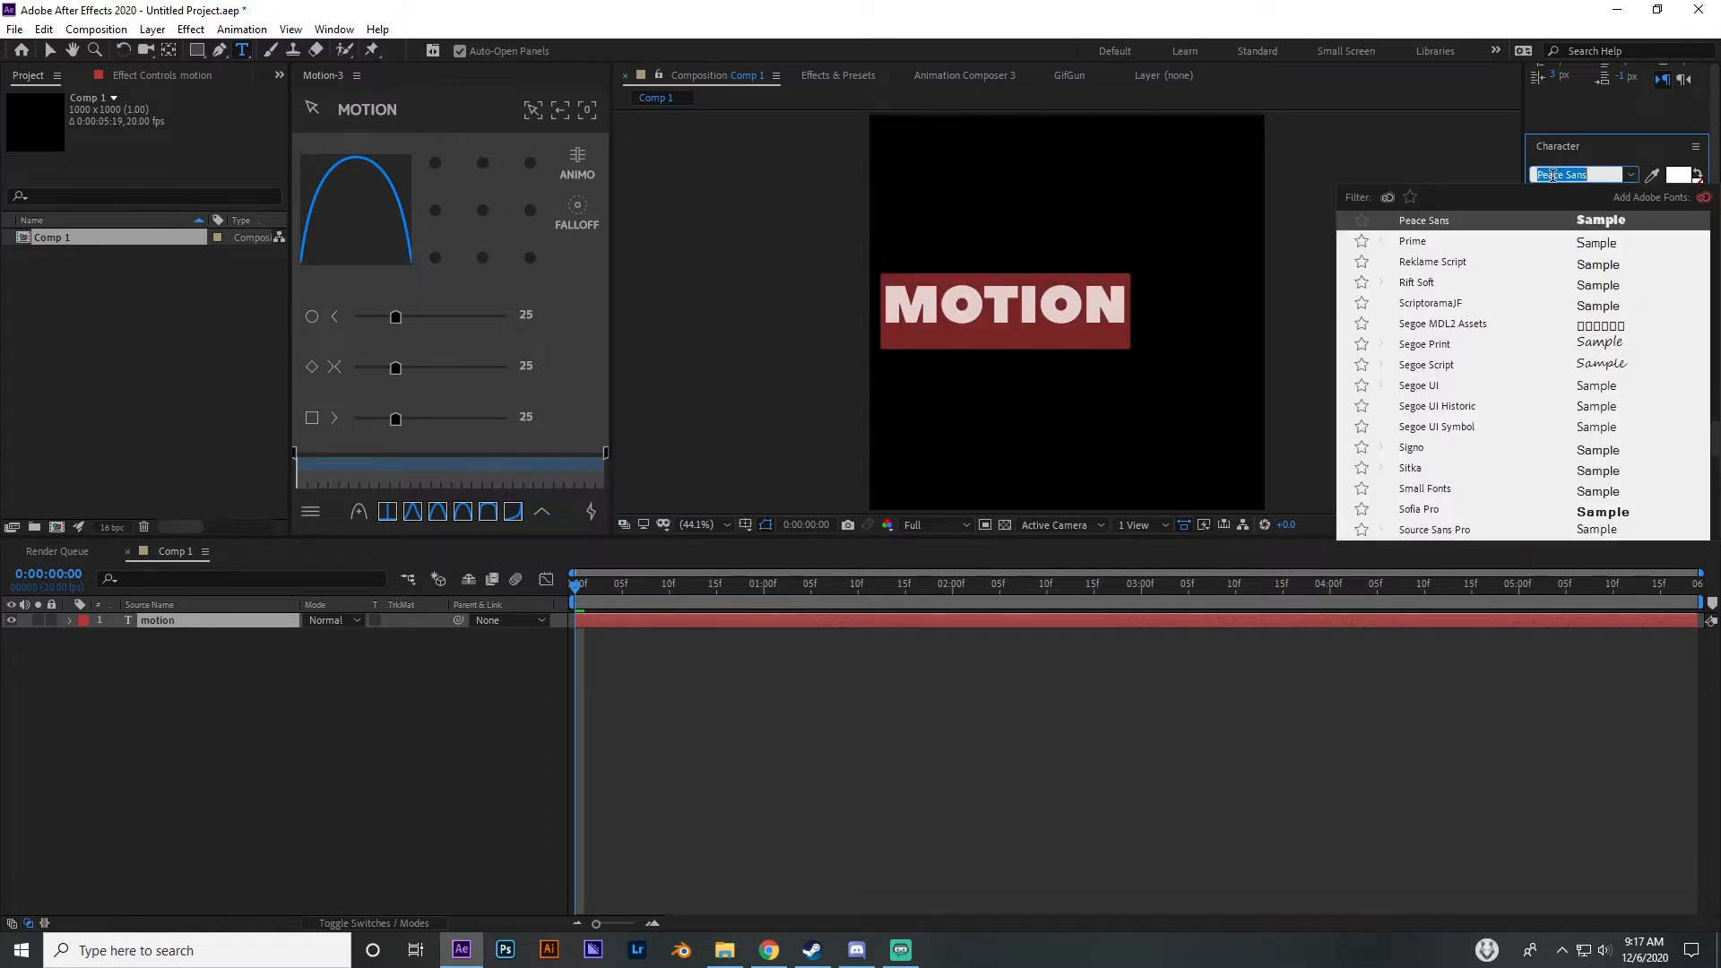
pyautogui.write('up')
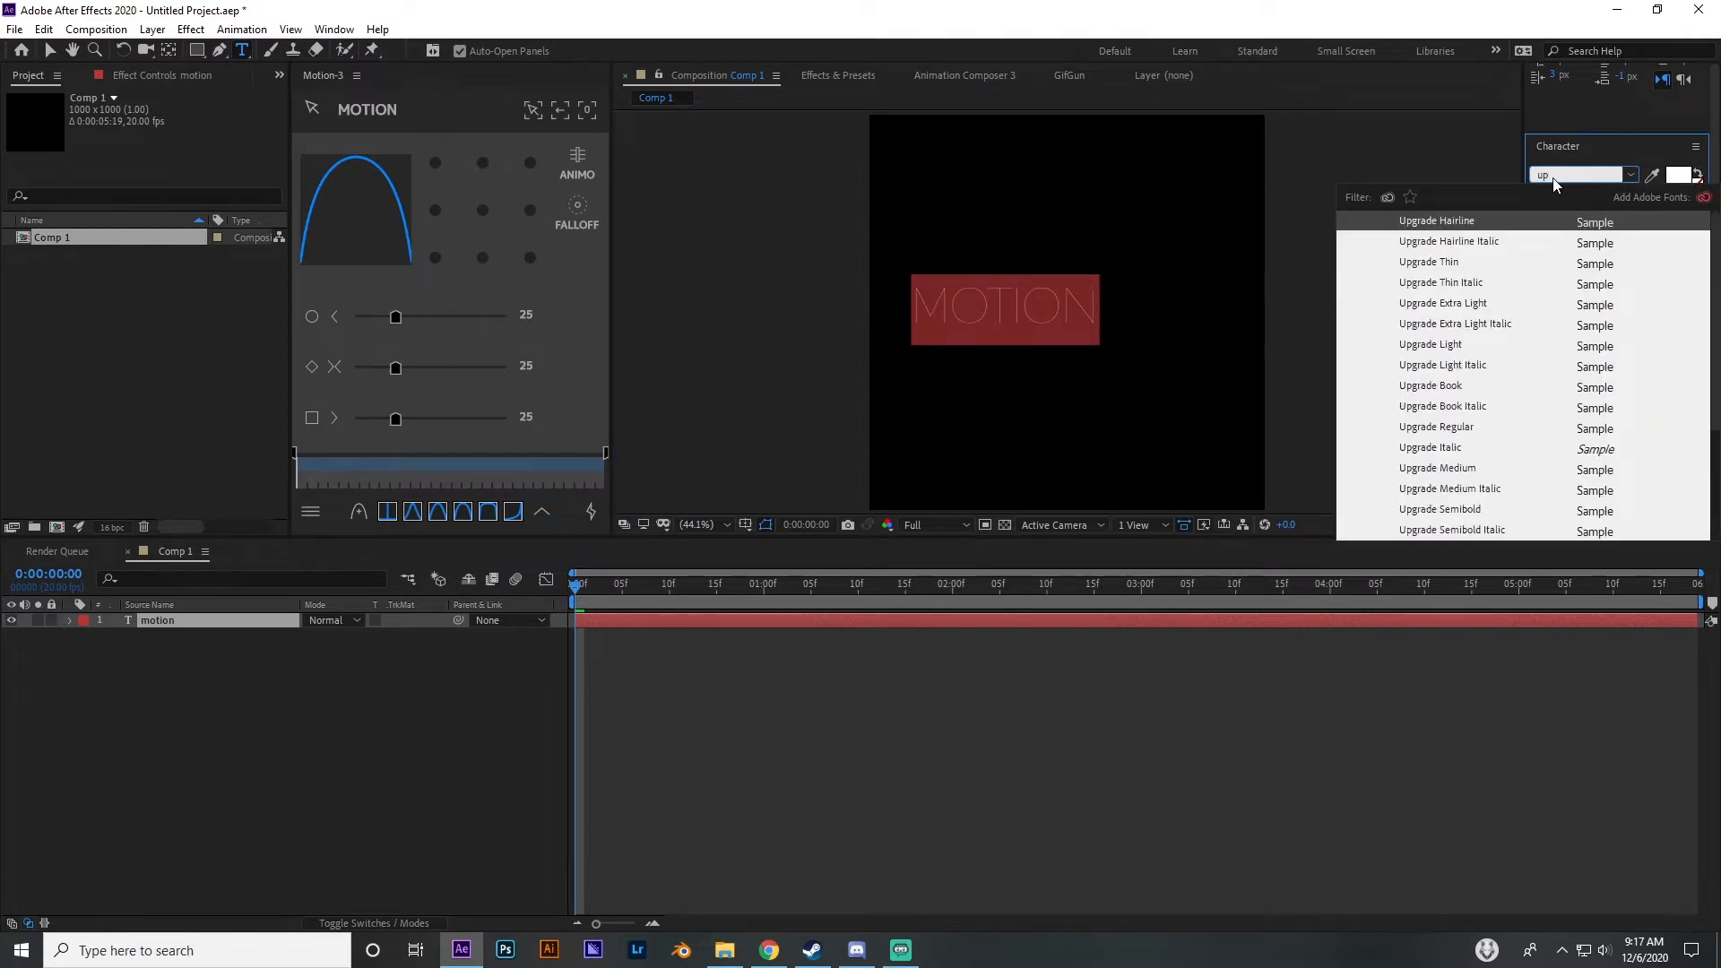
pyautogui.scroll(-3, 1506, 285)
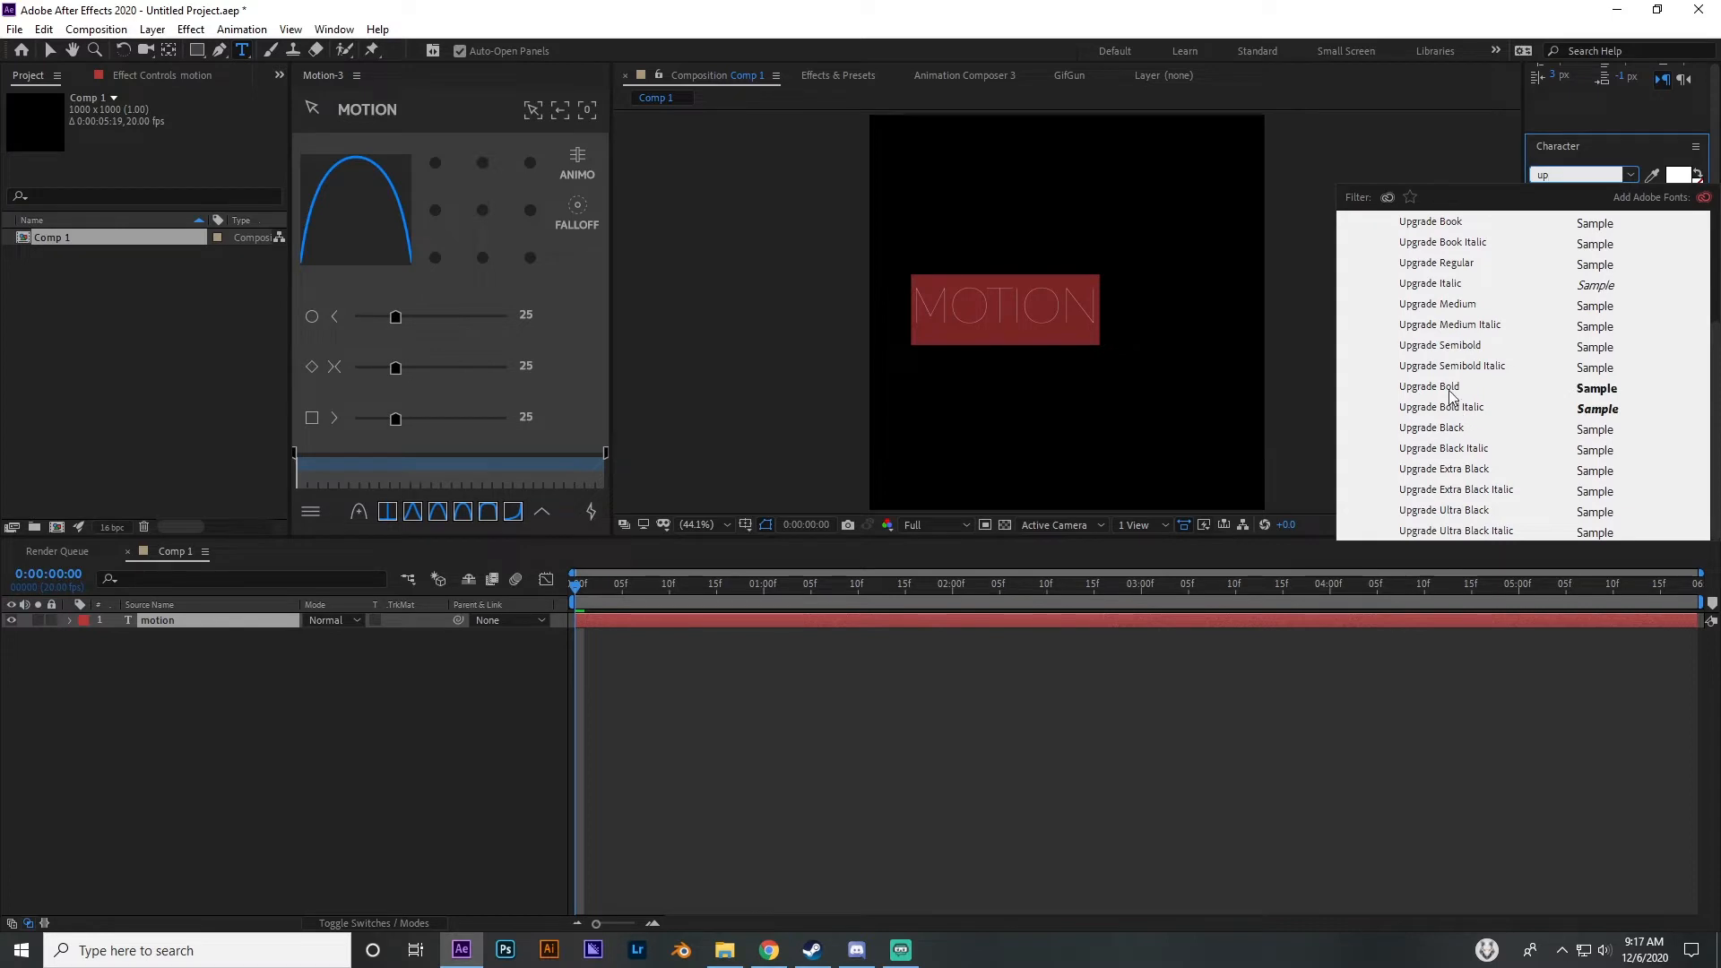
pyautogui.click(1449, 390)
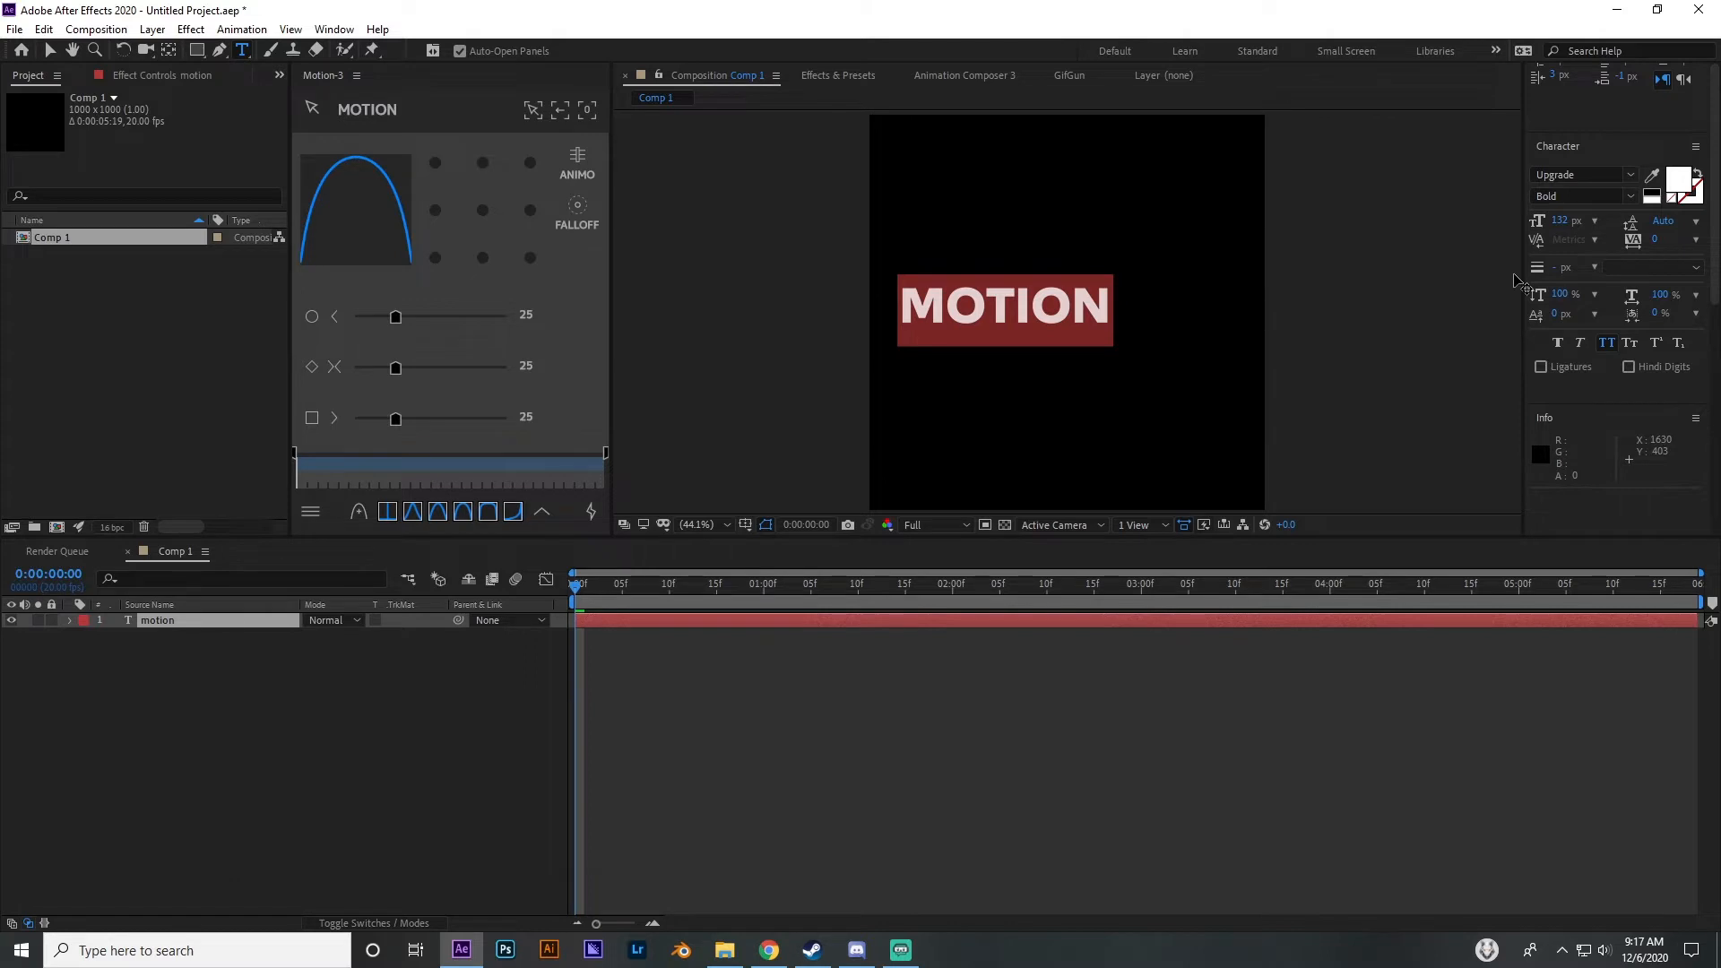
# Centre the text layer's anchor point and align the layer to the horizontal and vertical centre of the composition
pyautogui.click(54, 55)
pyautogui.click(998, 364)
pyautogui.click(952, 327)
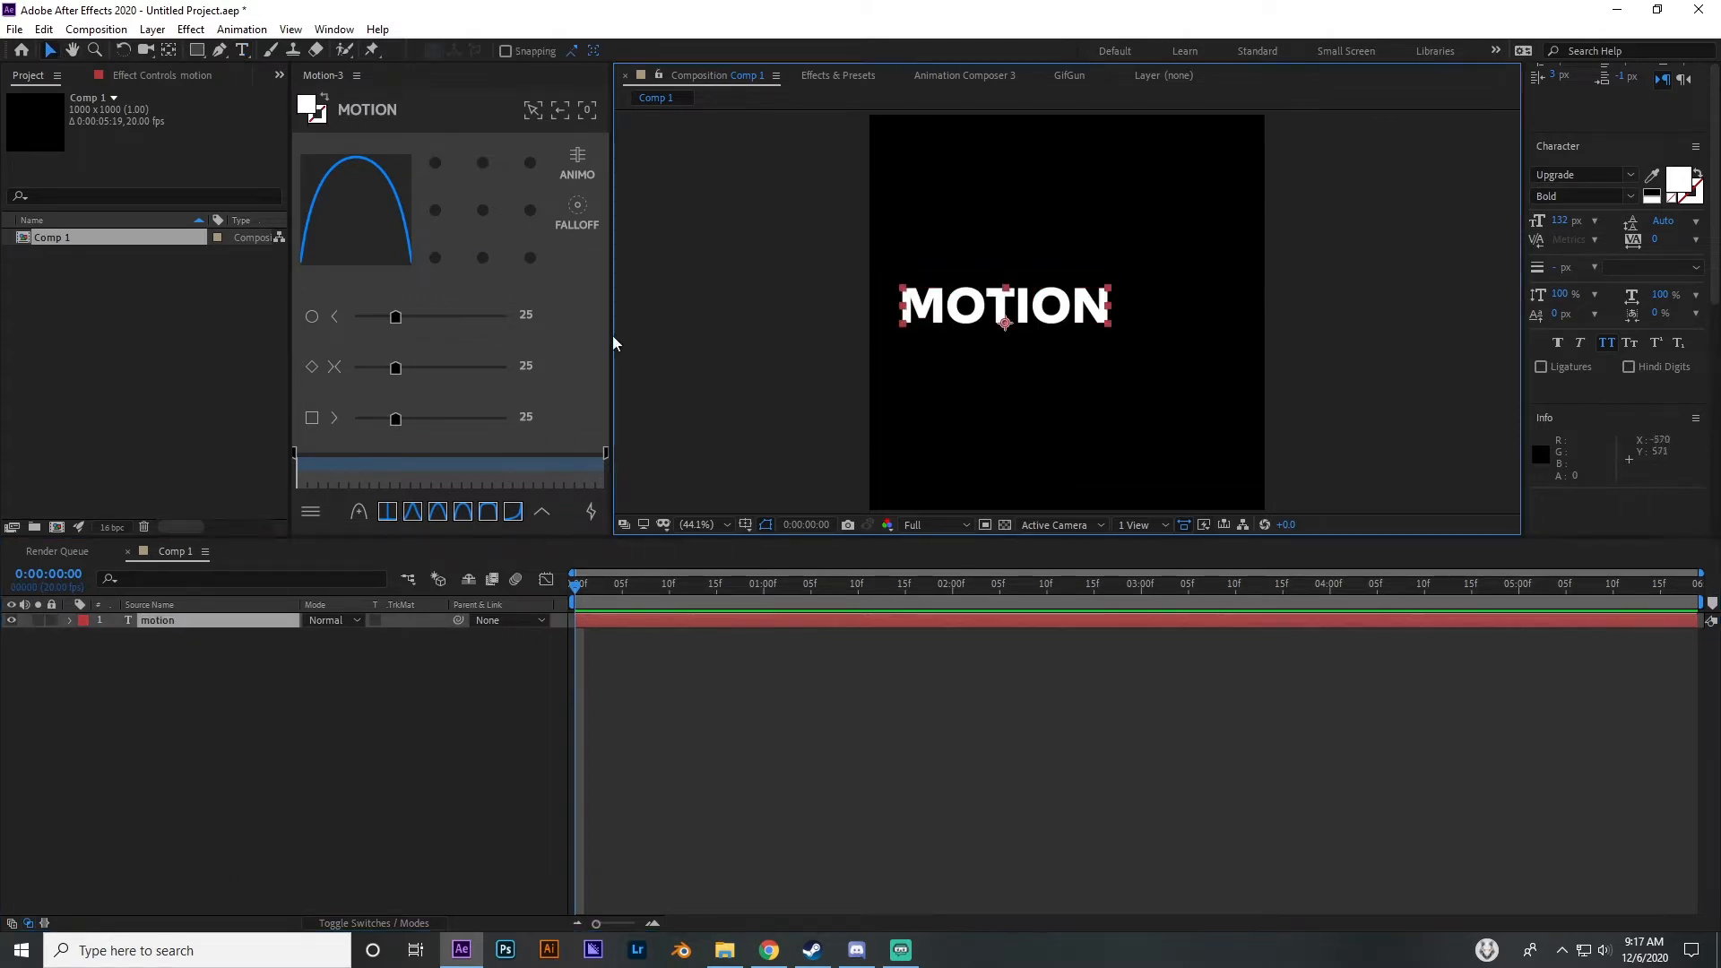
pyautogui.click(483, 215)
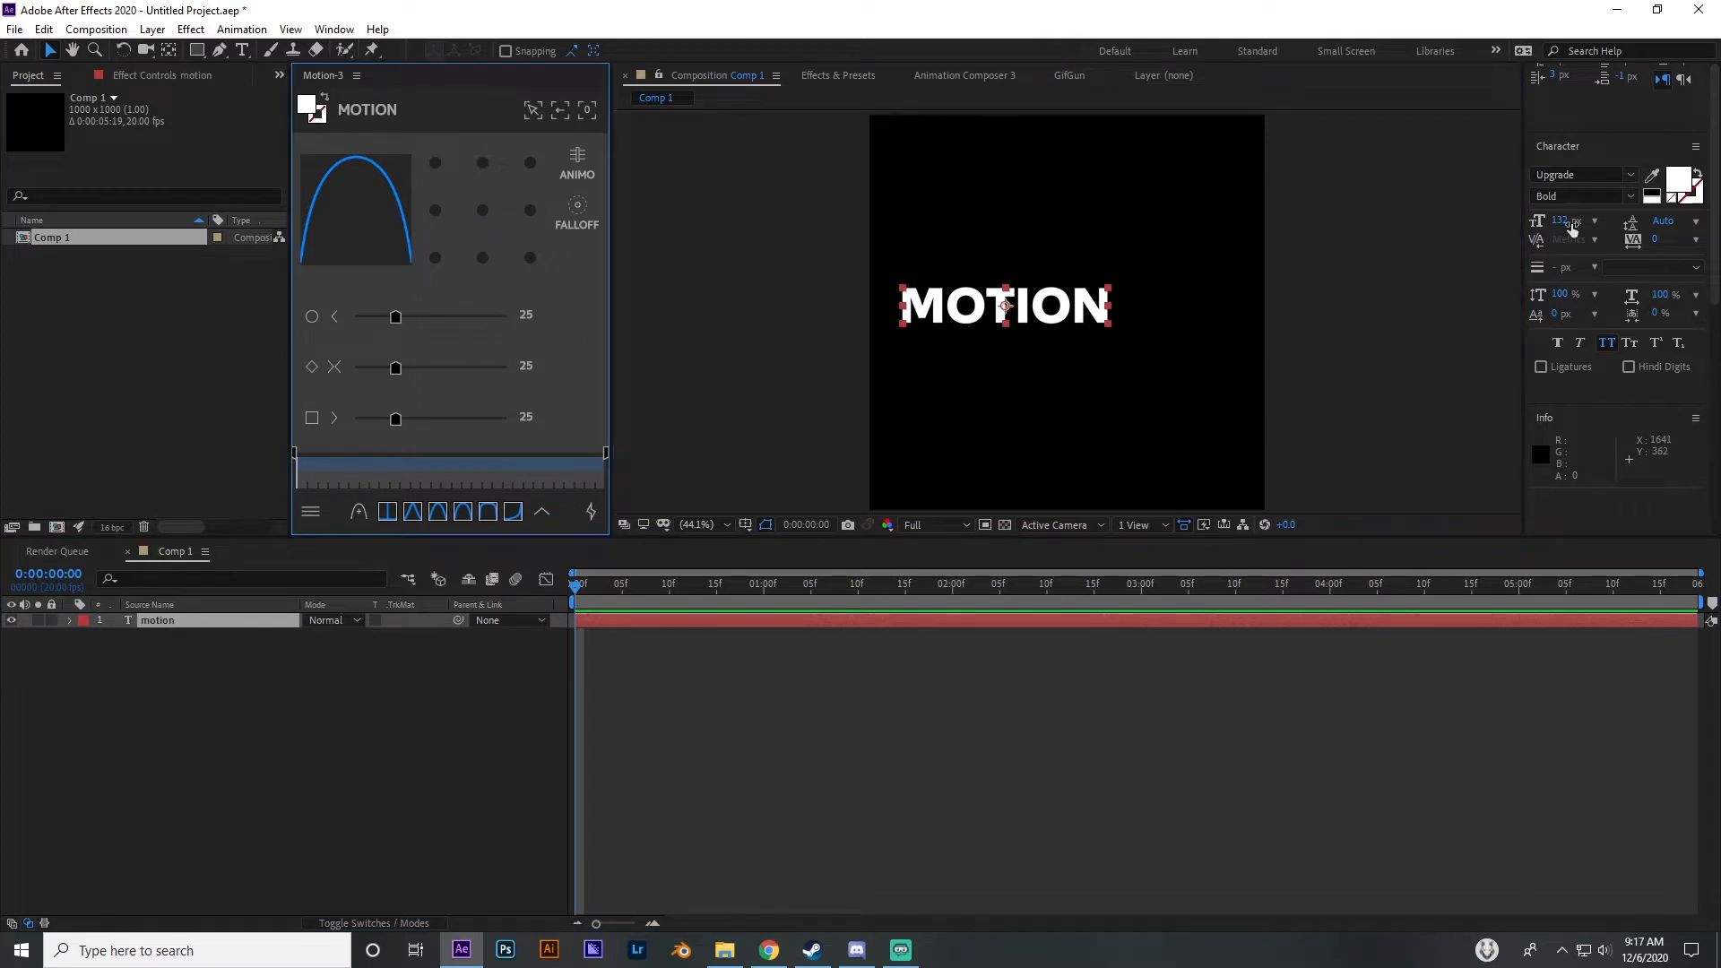
pyautogui.scroll(5, 1585, 251)
pyautogui.click(1572, 387)
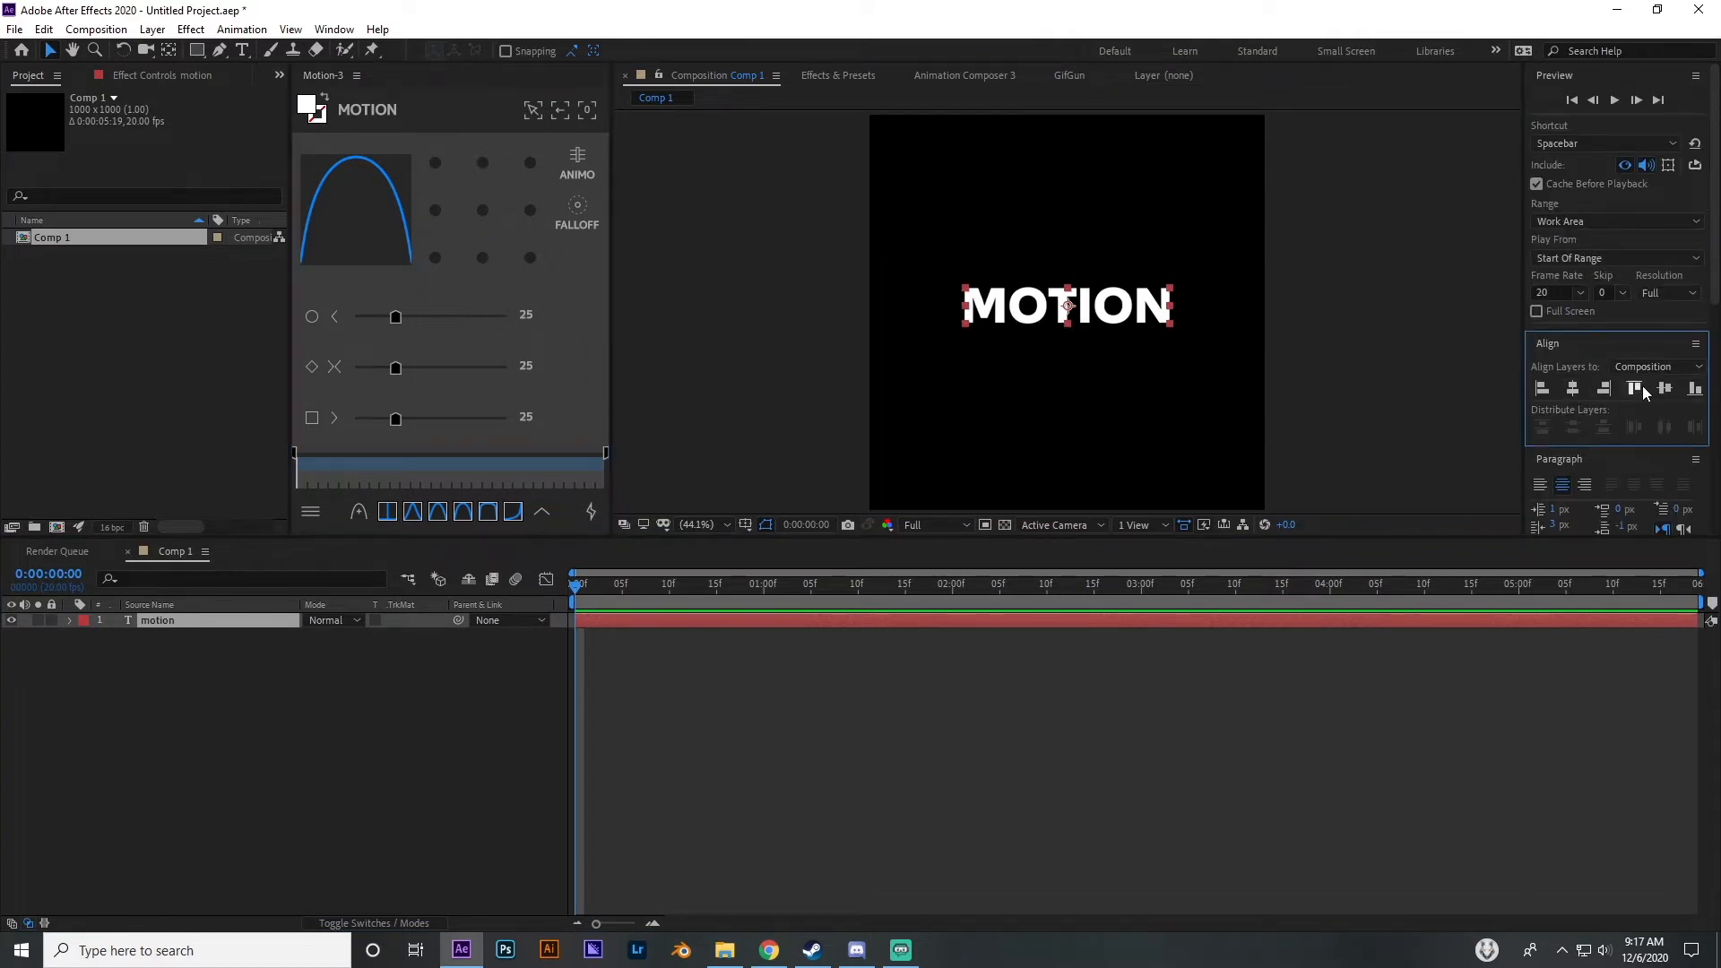
pyautogui.click(1664, 388)
pyautogui.click(1233, 742)
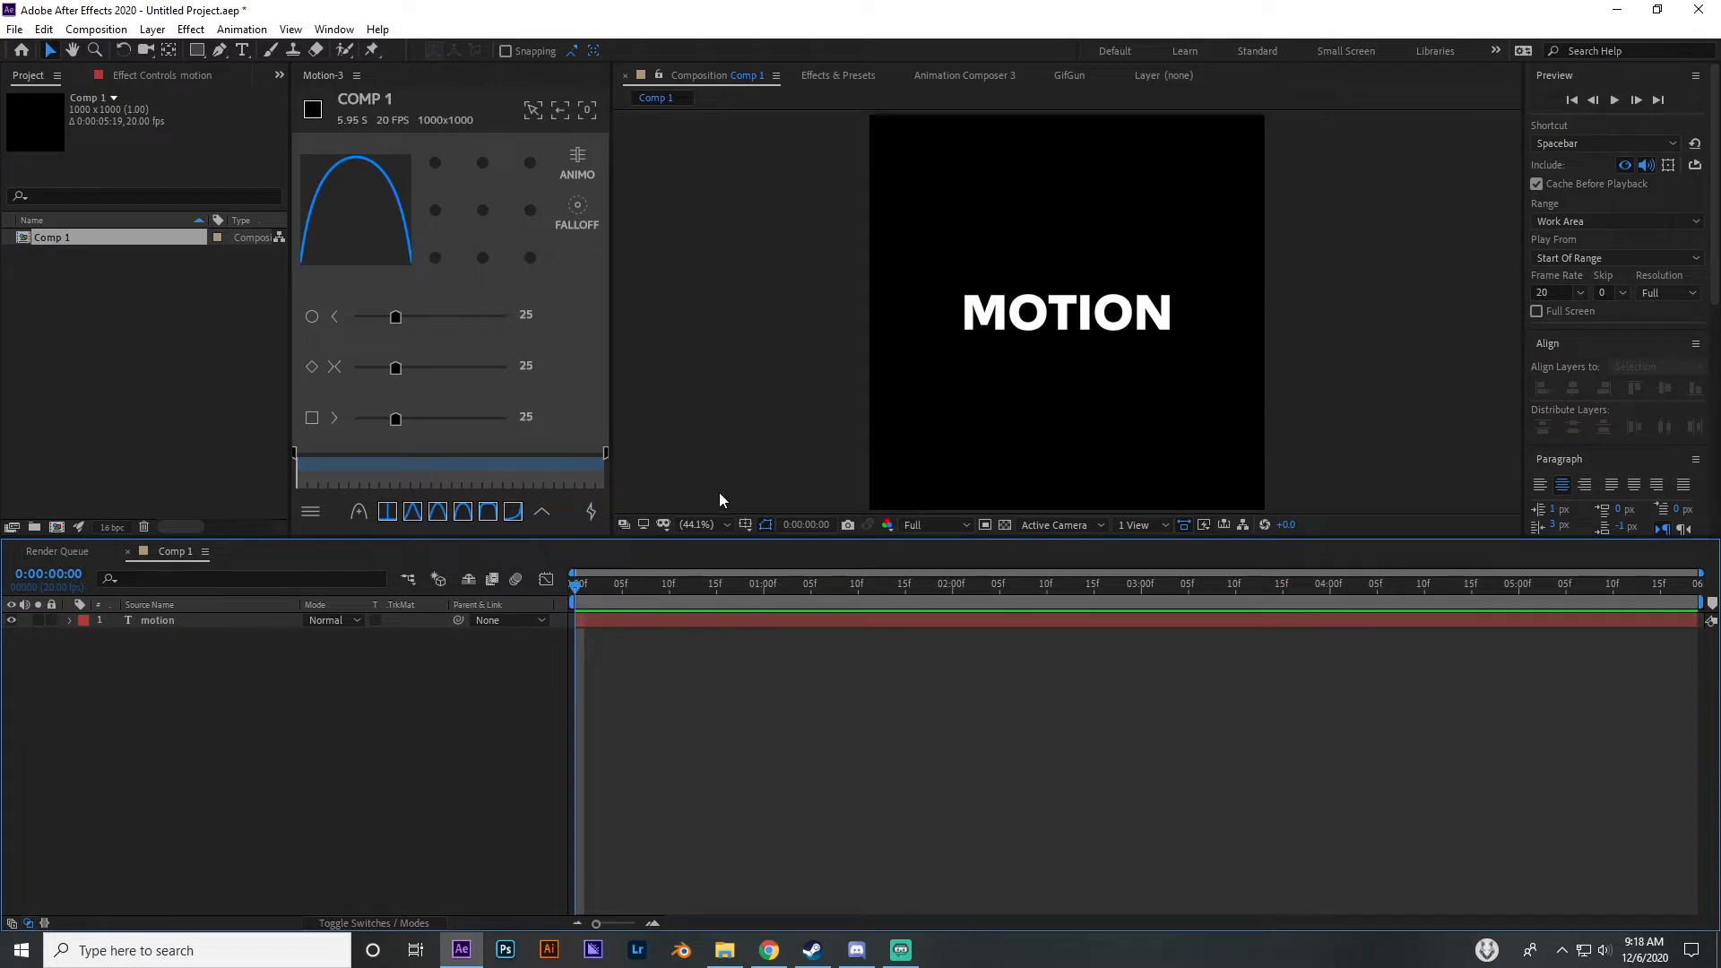
# Show the layer switches and make the motion text layer 3D
pyautogui.click(239, 621)
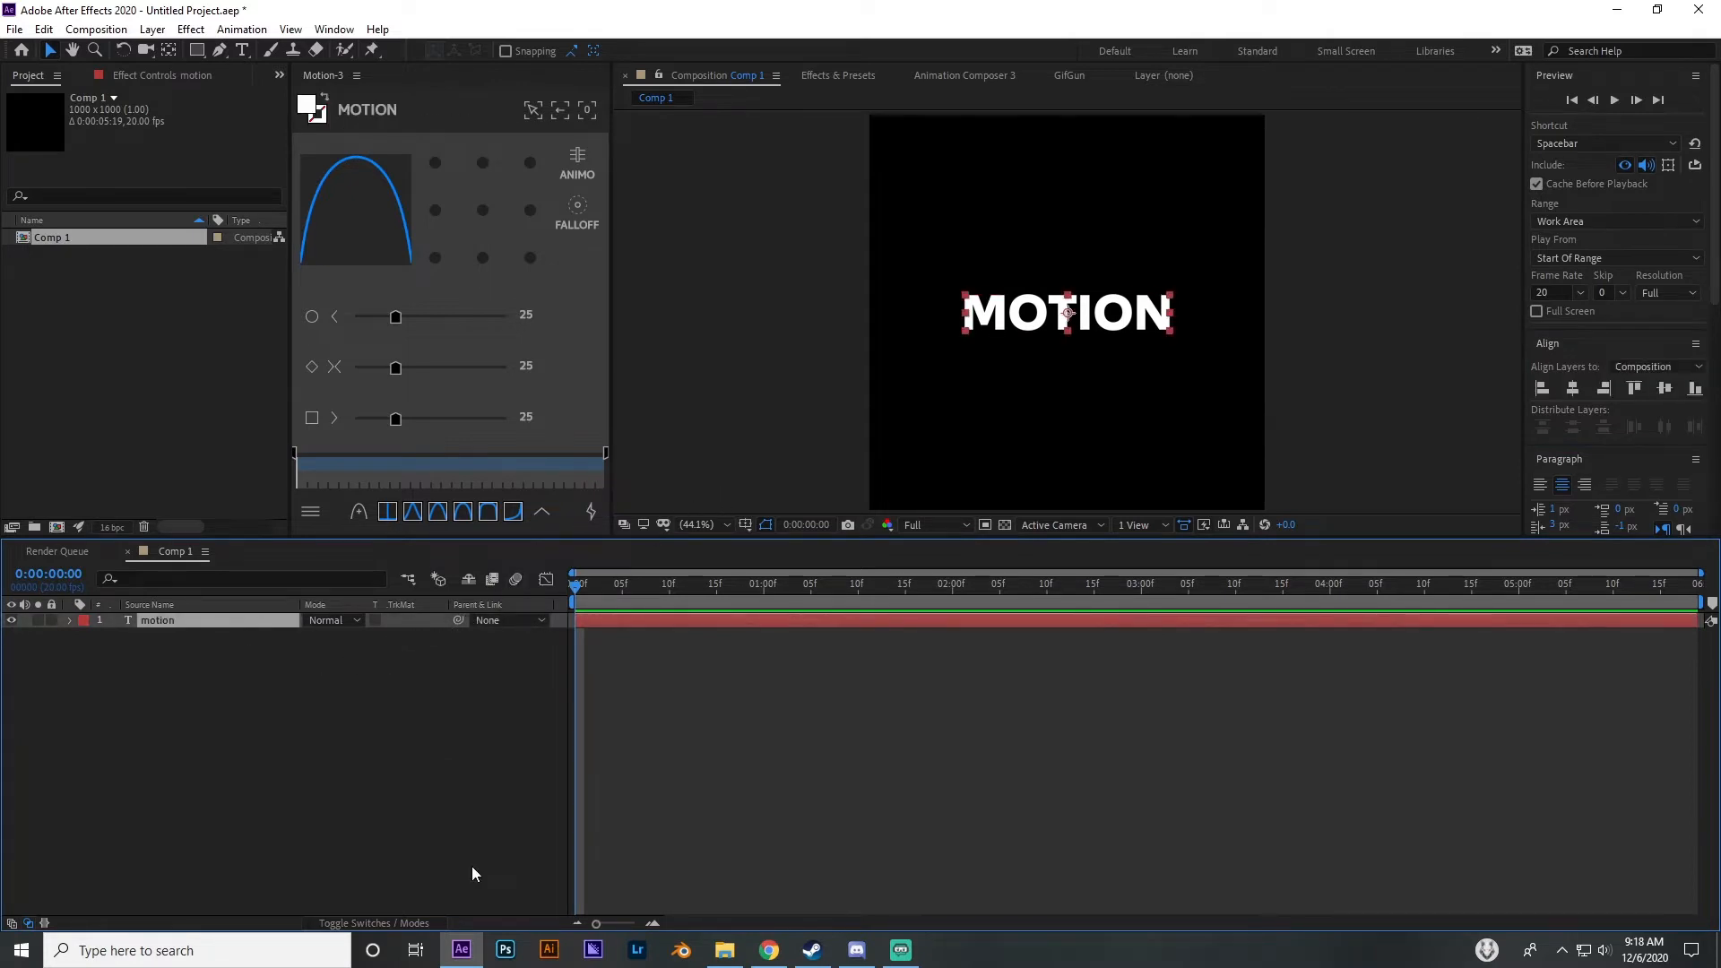
pyautogui.click(418, 922)
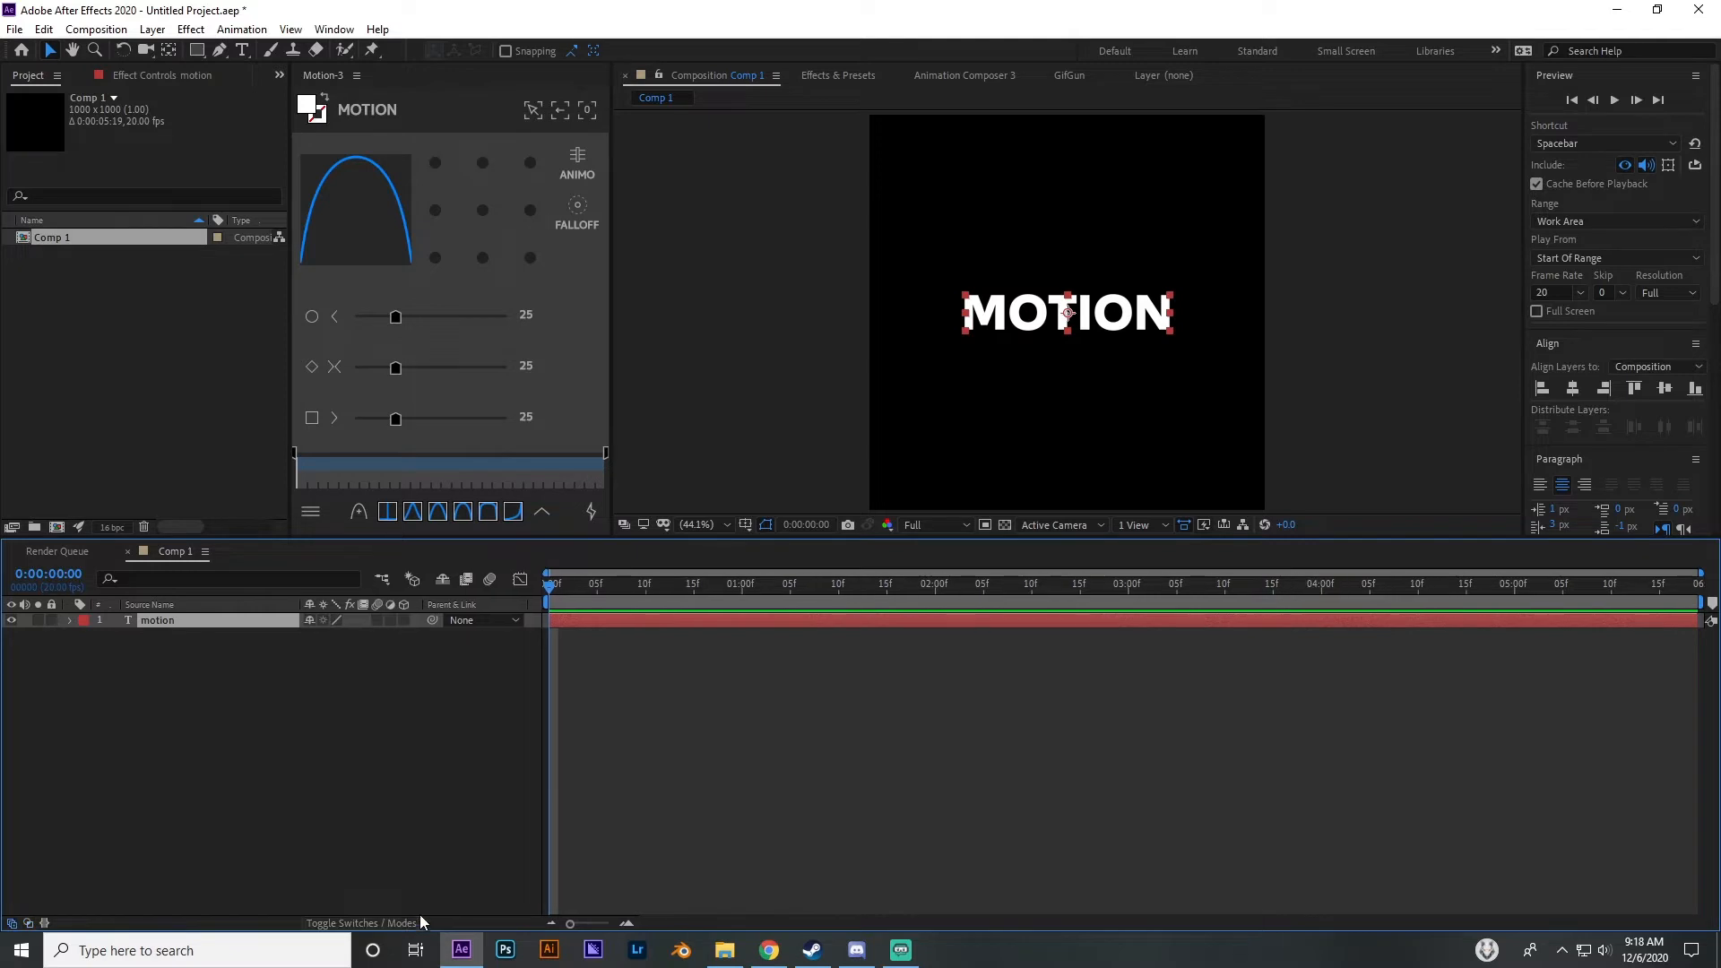
pyautogui.click(404, 620)
pyautogui.click(931, 795)
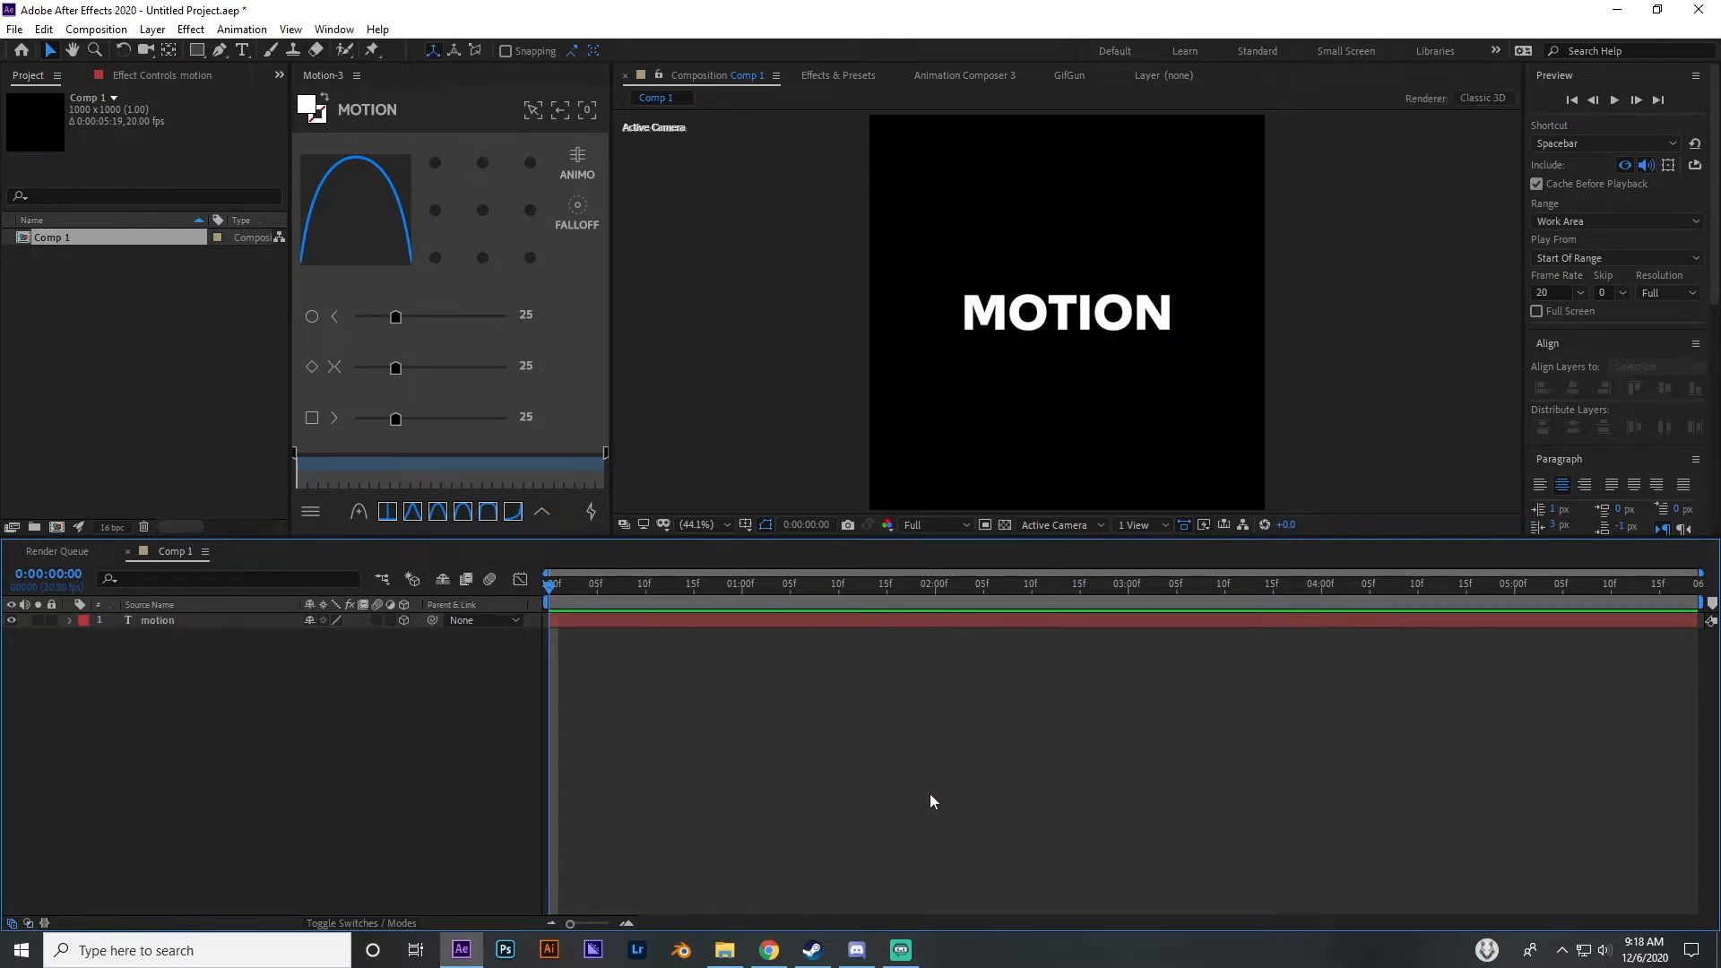
# Duplicate the motion text layer and place the copy beneath the original in the layer stack
pyautogui.click(150, 620)
pyautogui.hotkey('ctrl', 'd')
pyautogui.moveTo(169, 629); pyautogui.dragTo(167, 660)
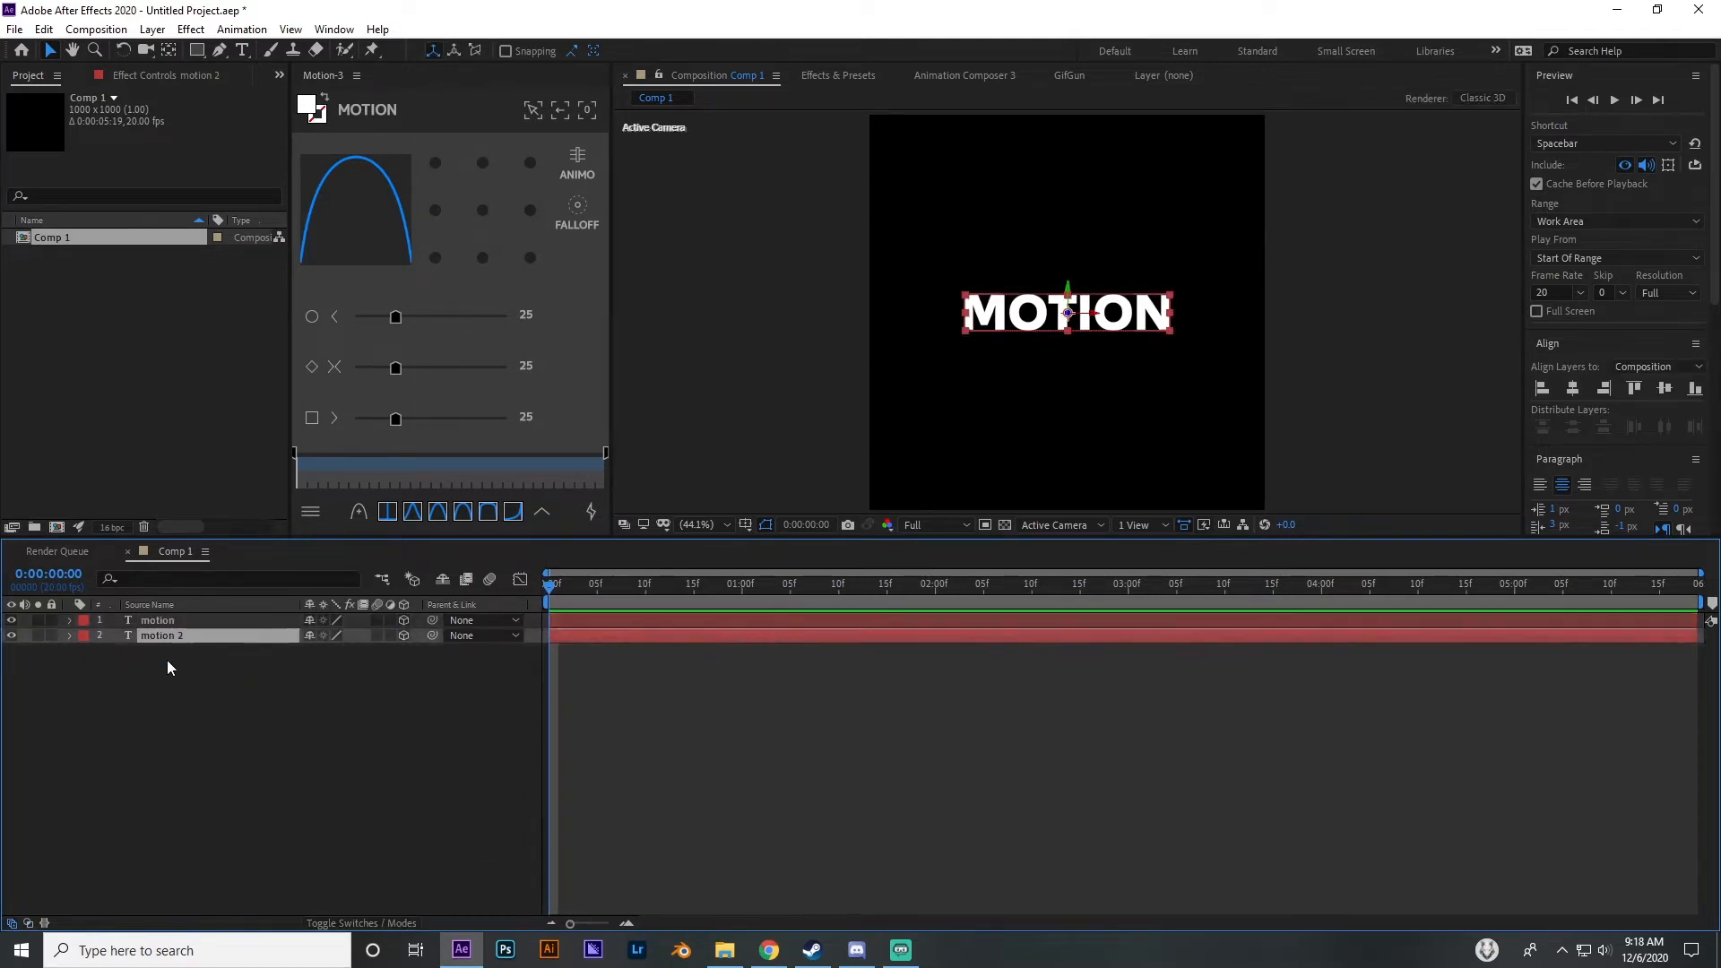
# Hide the original motion layer and change the duplicate's text to DESIGN
pyautogui.click(12, 620)
pyautogui.click(242, 50)
pyautogui.doubleClick(1002, 305)
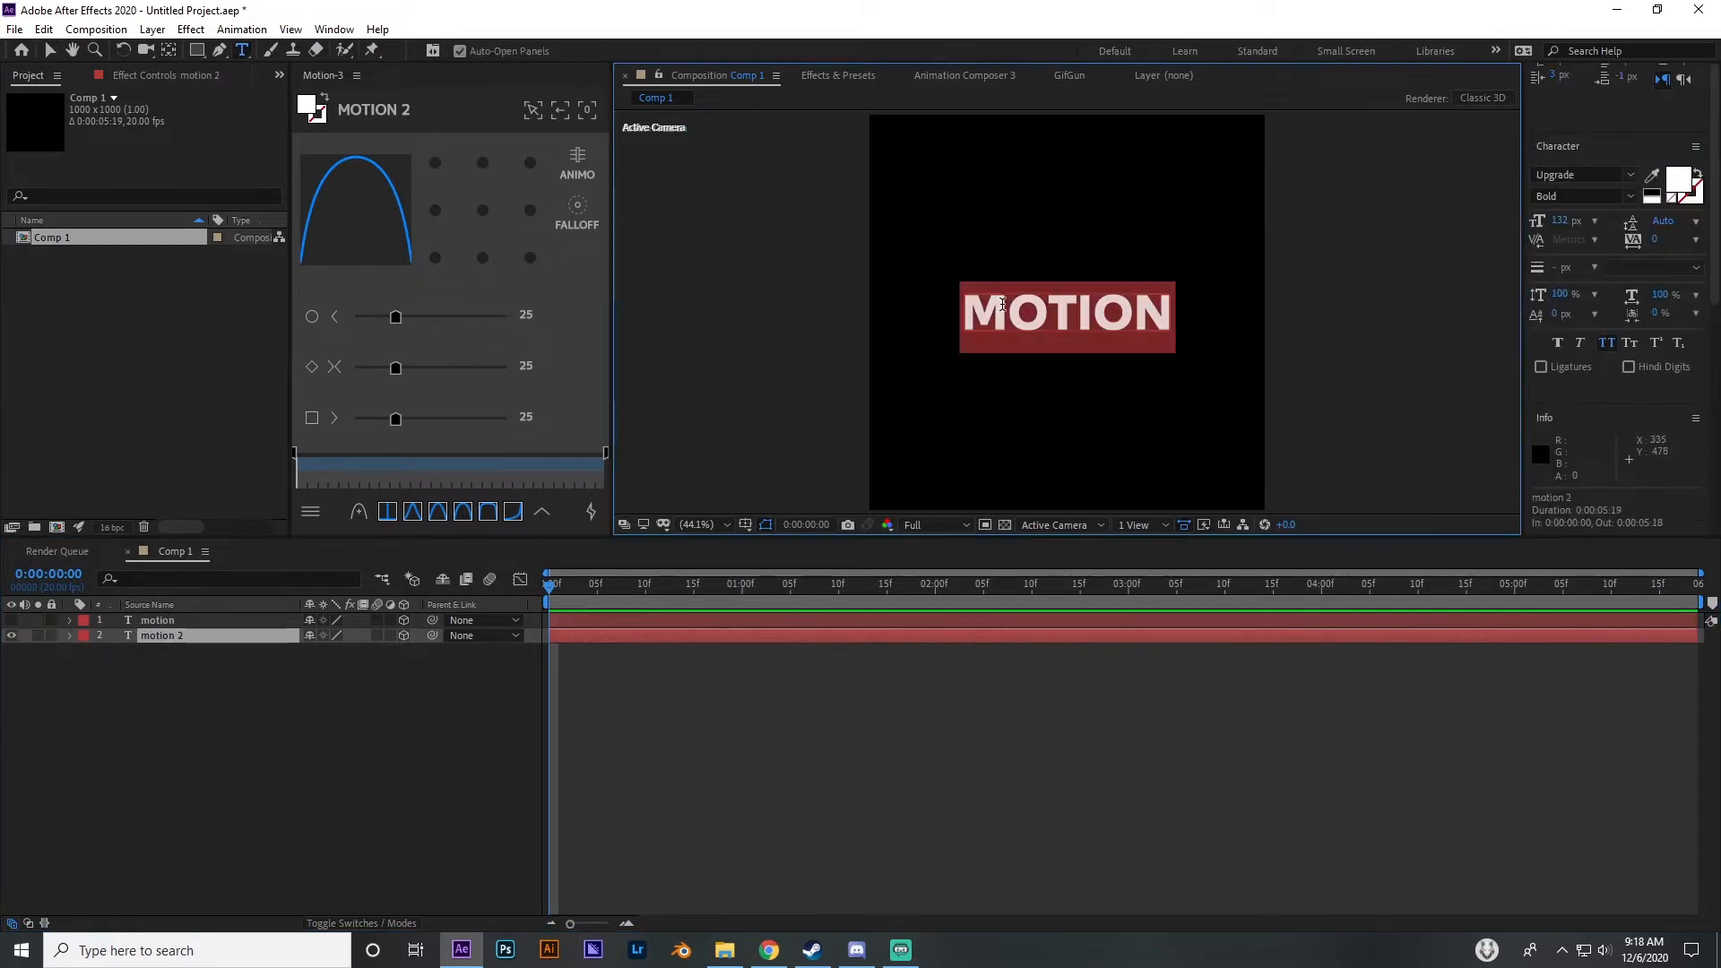
pyautogui.write('DESIGN')
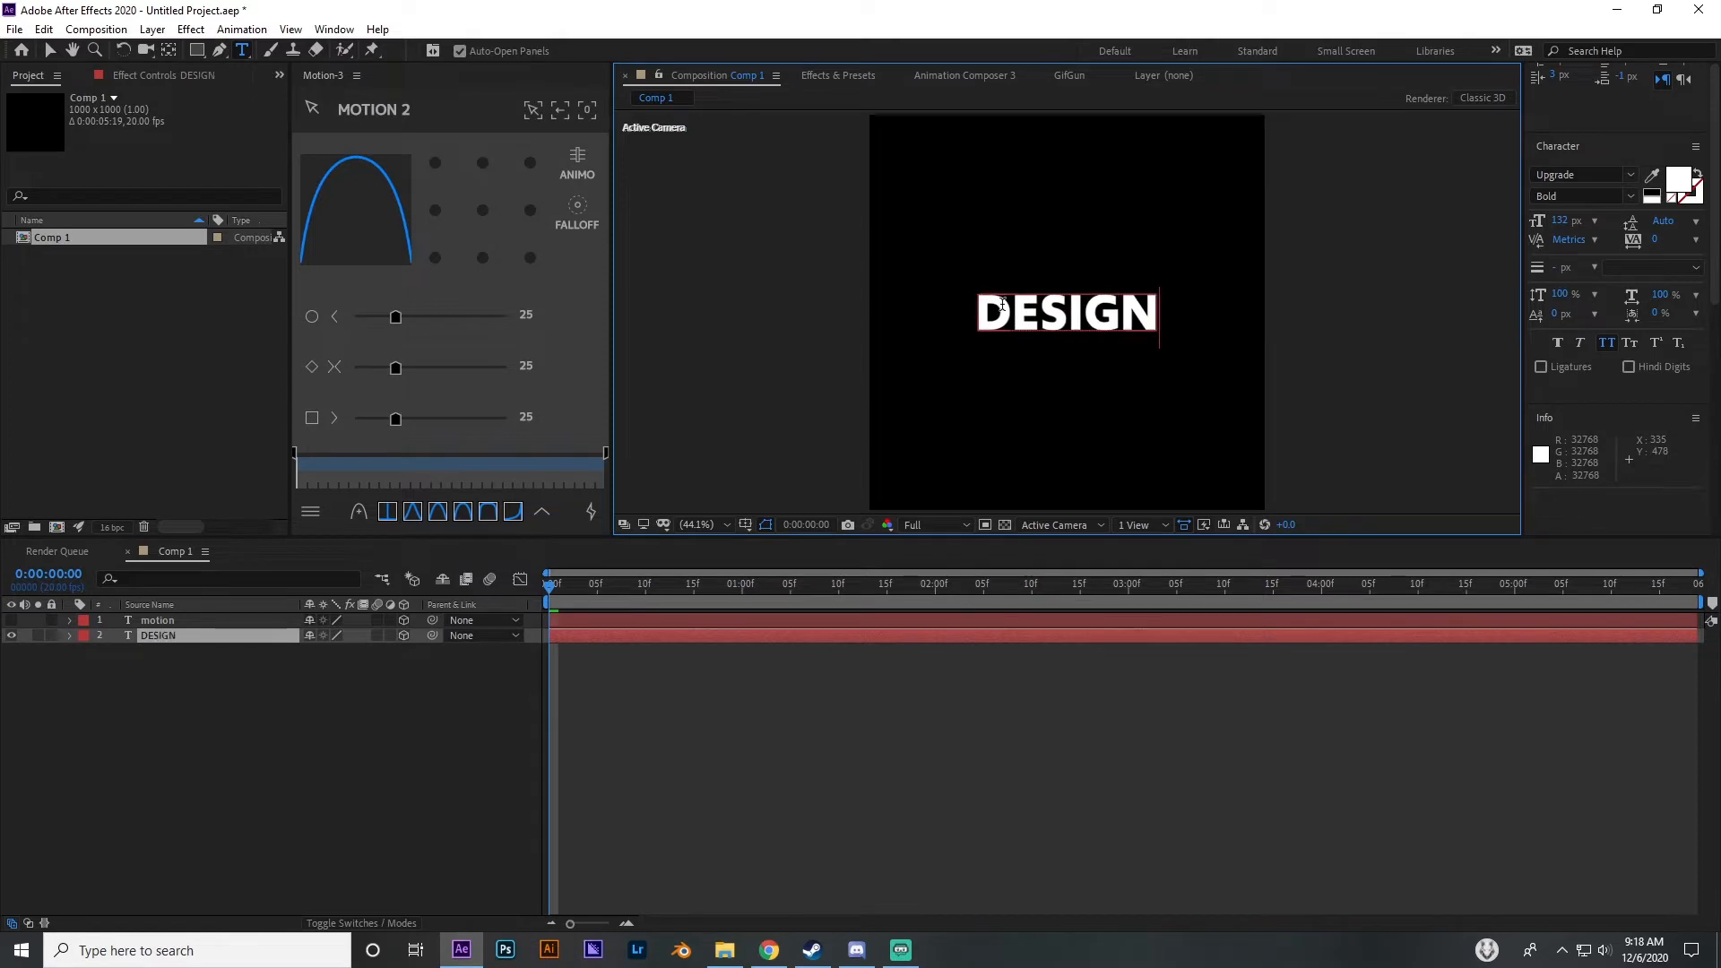
pyautogui.click(160, 715)
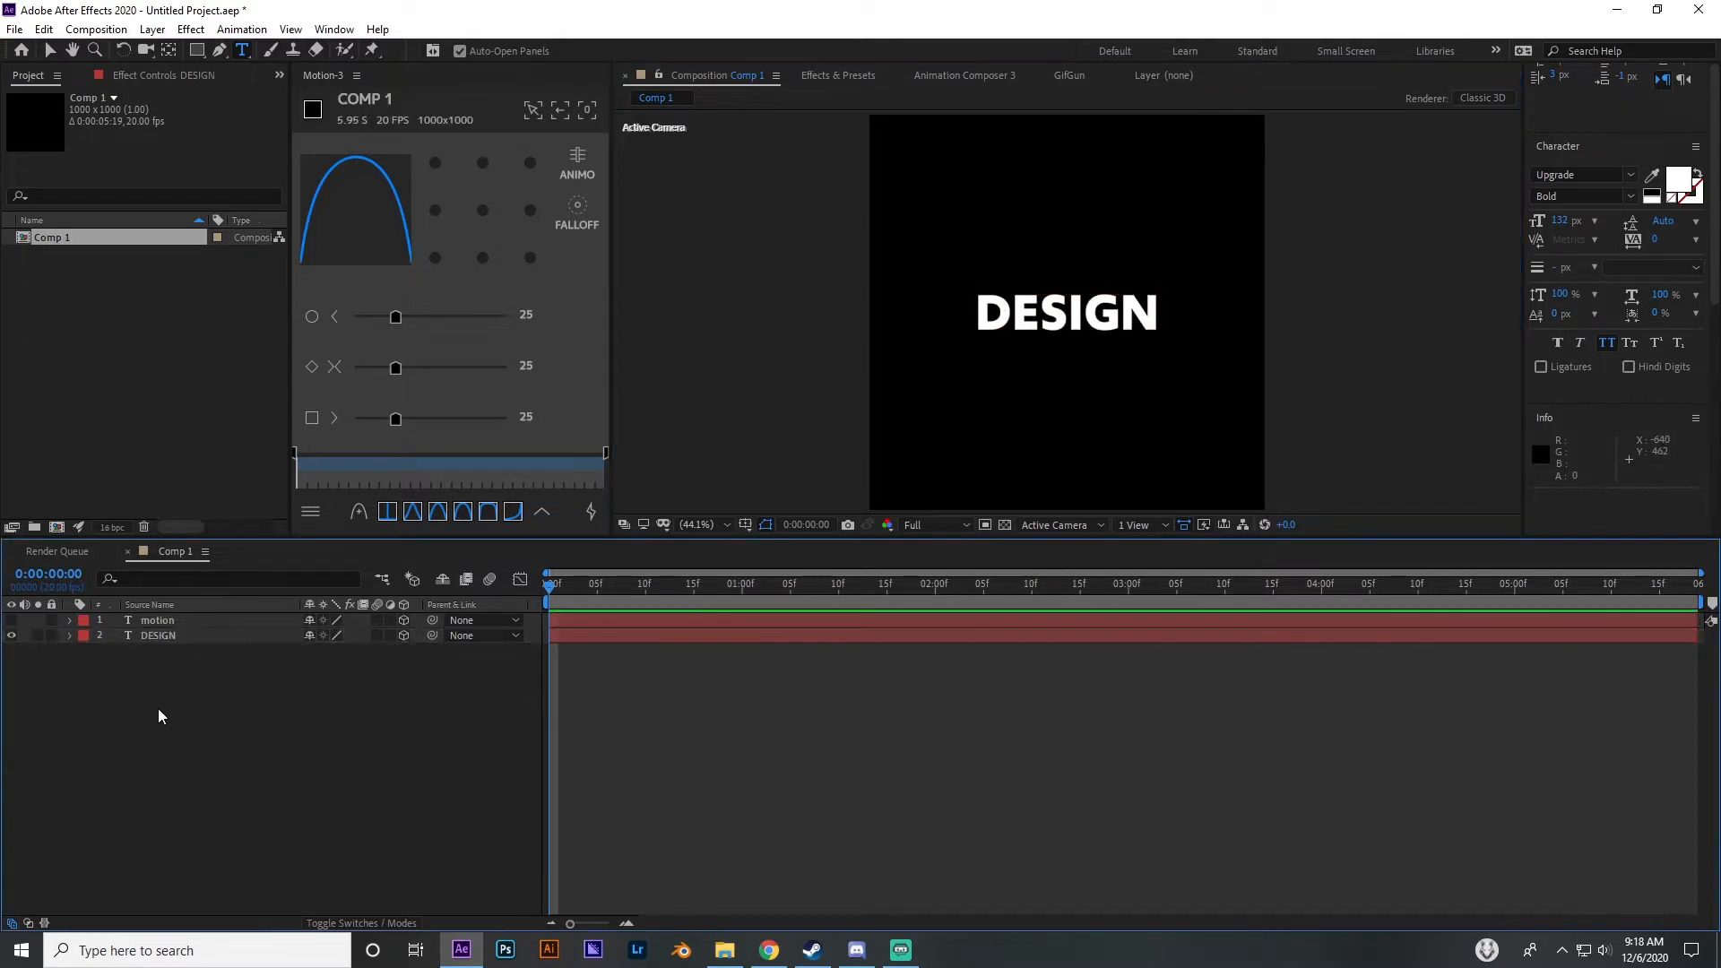
# Compare the two words by alternating the visibility of their layers, leaving both the motion and DESIGN layers shown
pyautogui.click(16, 621)
pyautogui.click(13, 635)
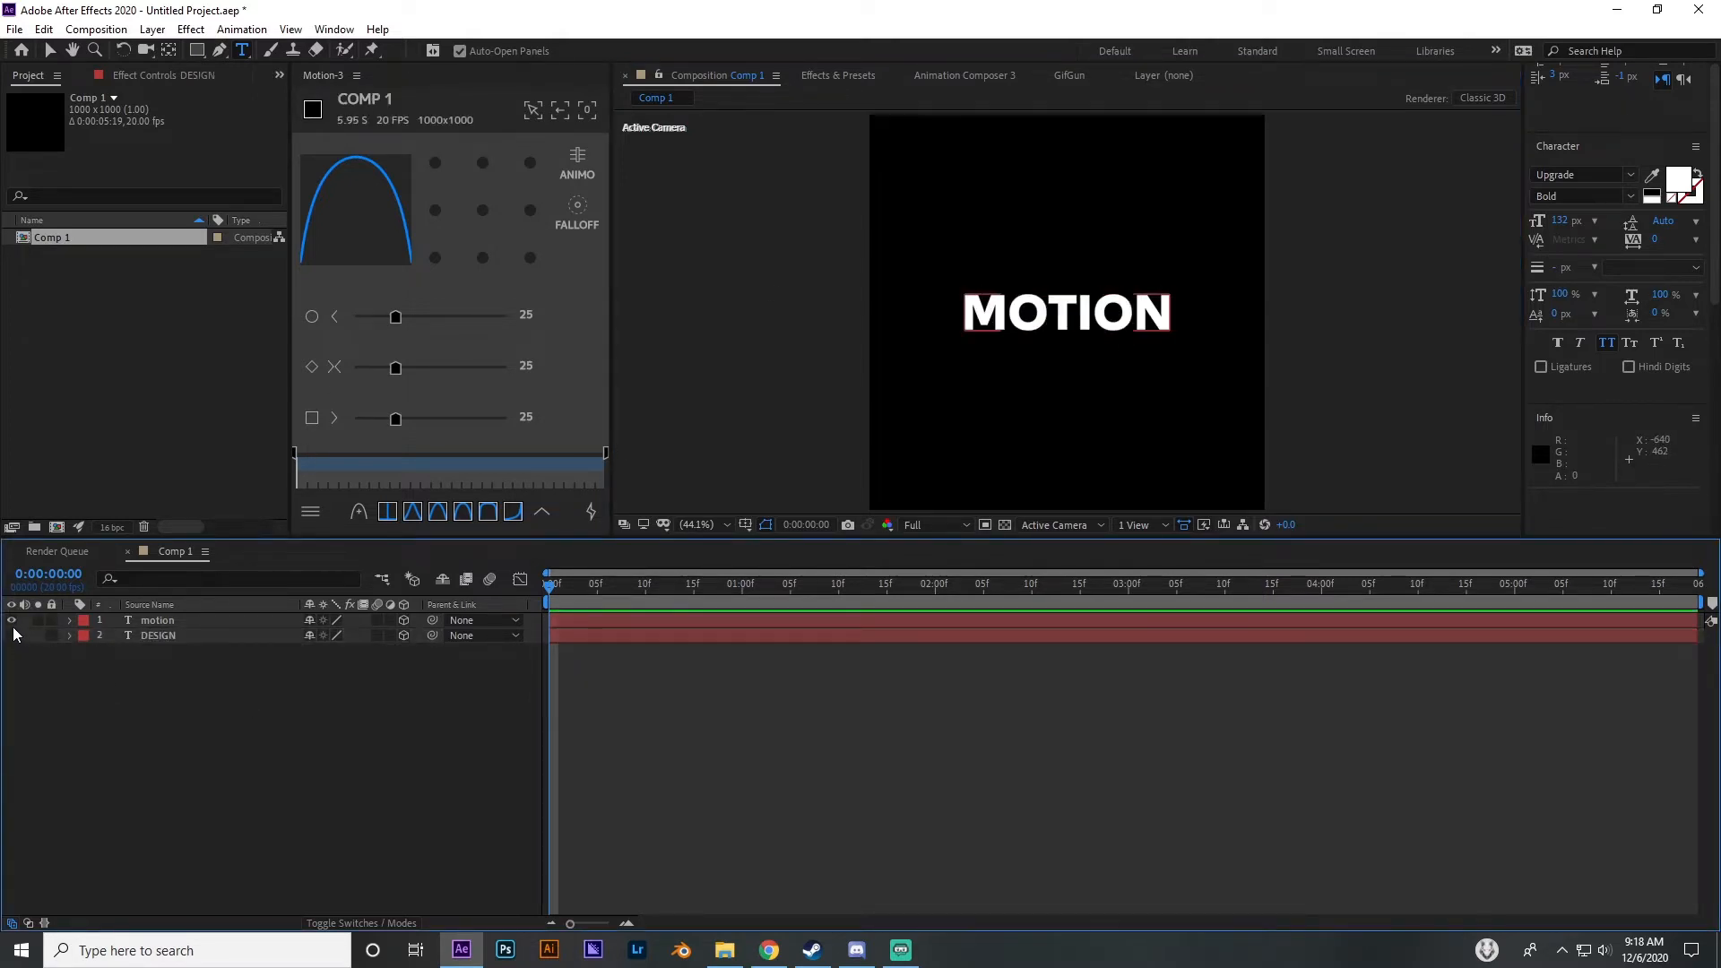
pyautogui.click(12, 620)
pyautogui.click(12, 635)
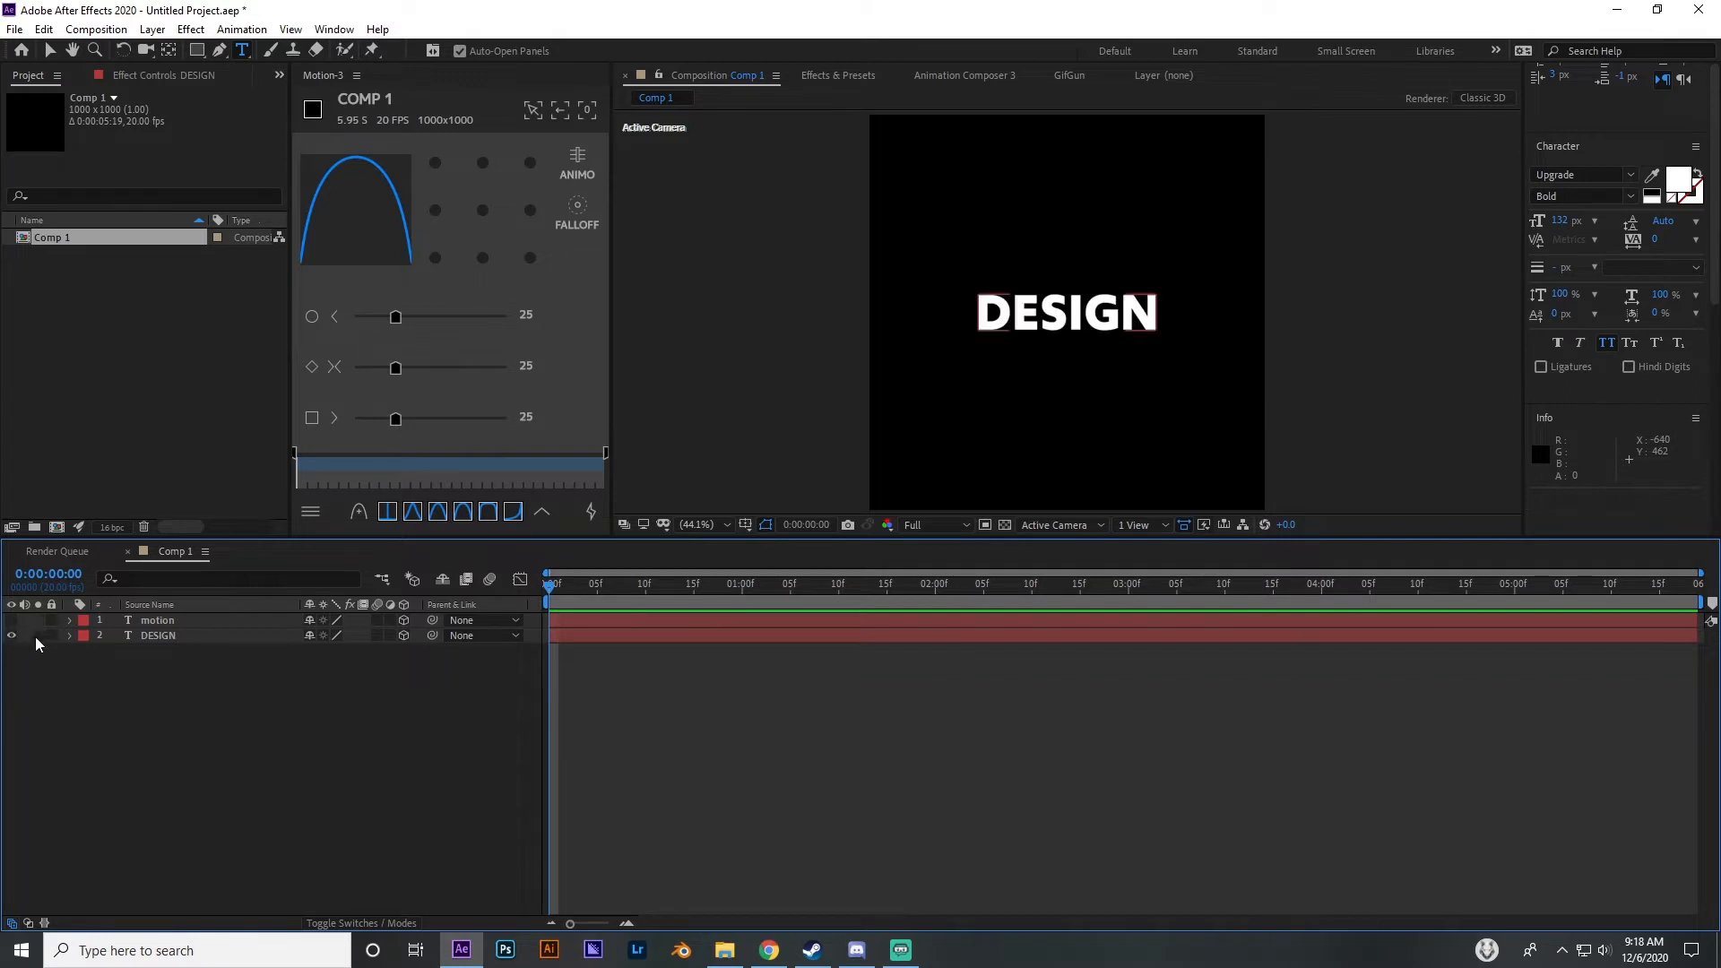
pyautogui.click(12, 621)
# Reveal the Position property of the DESIGN layer, then deselect the layer
pyautogui.click(157, 635)
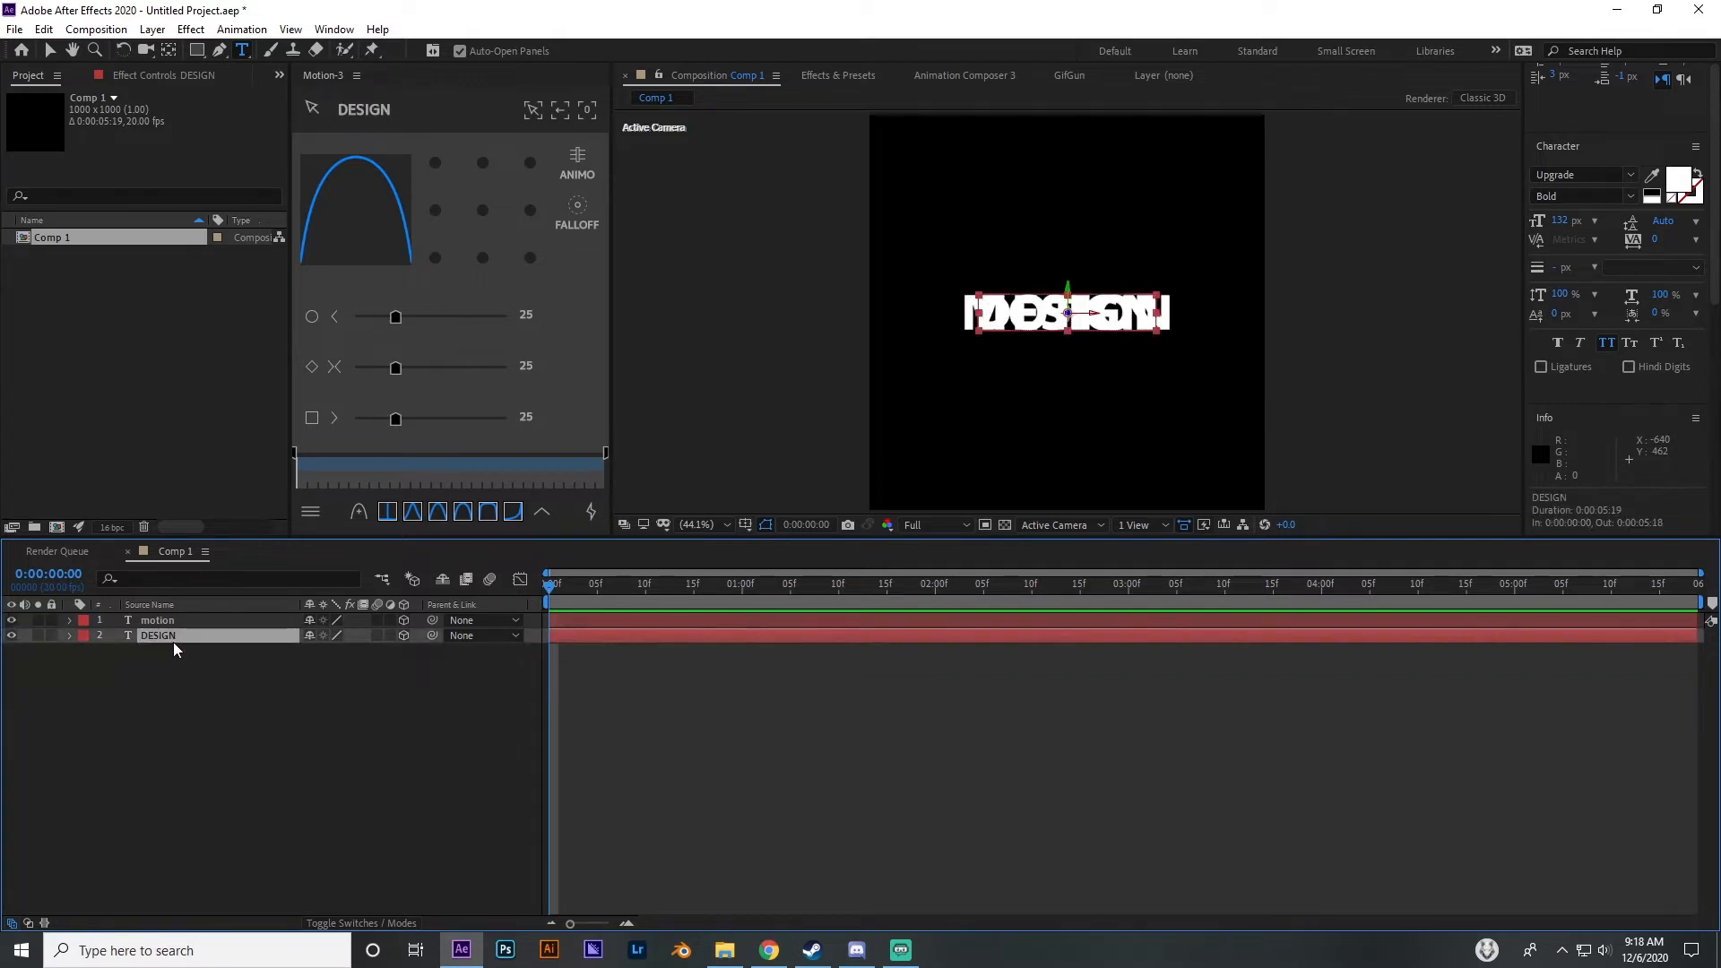
pyautogui.press('p')
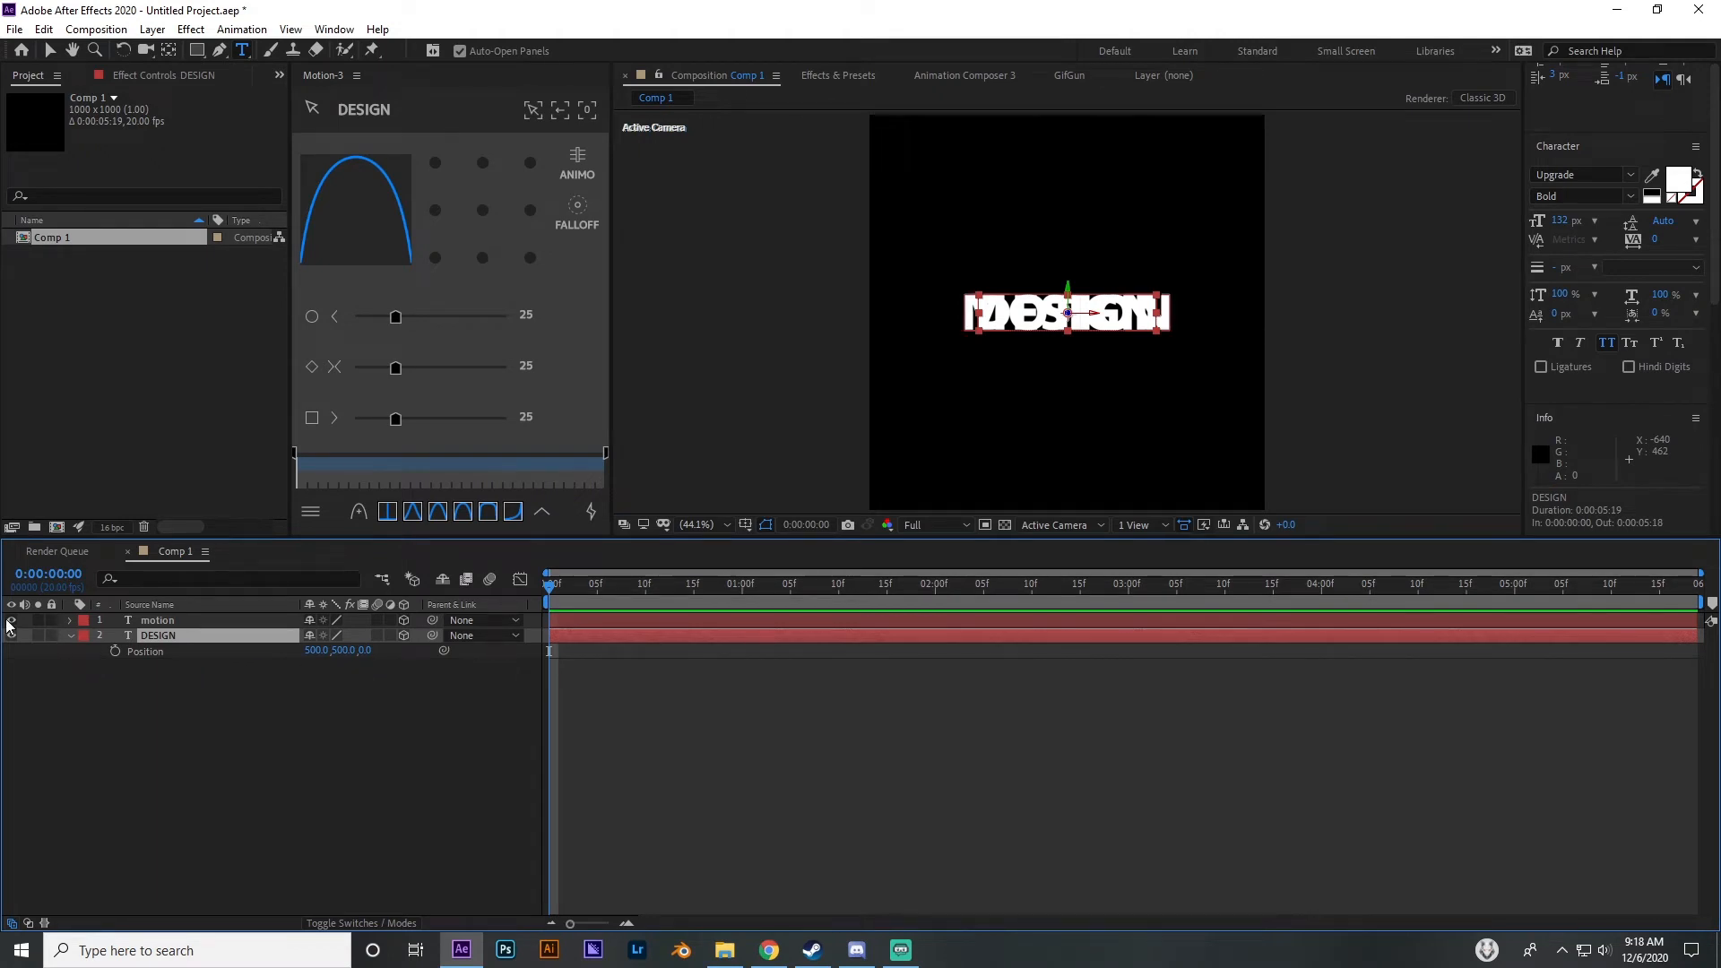
pyautogui.click(337, 697)
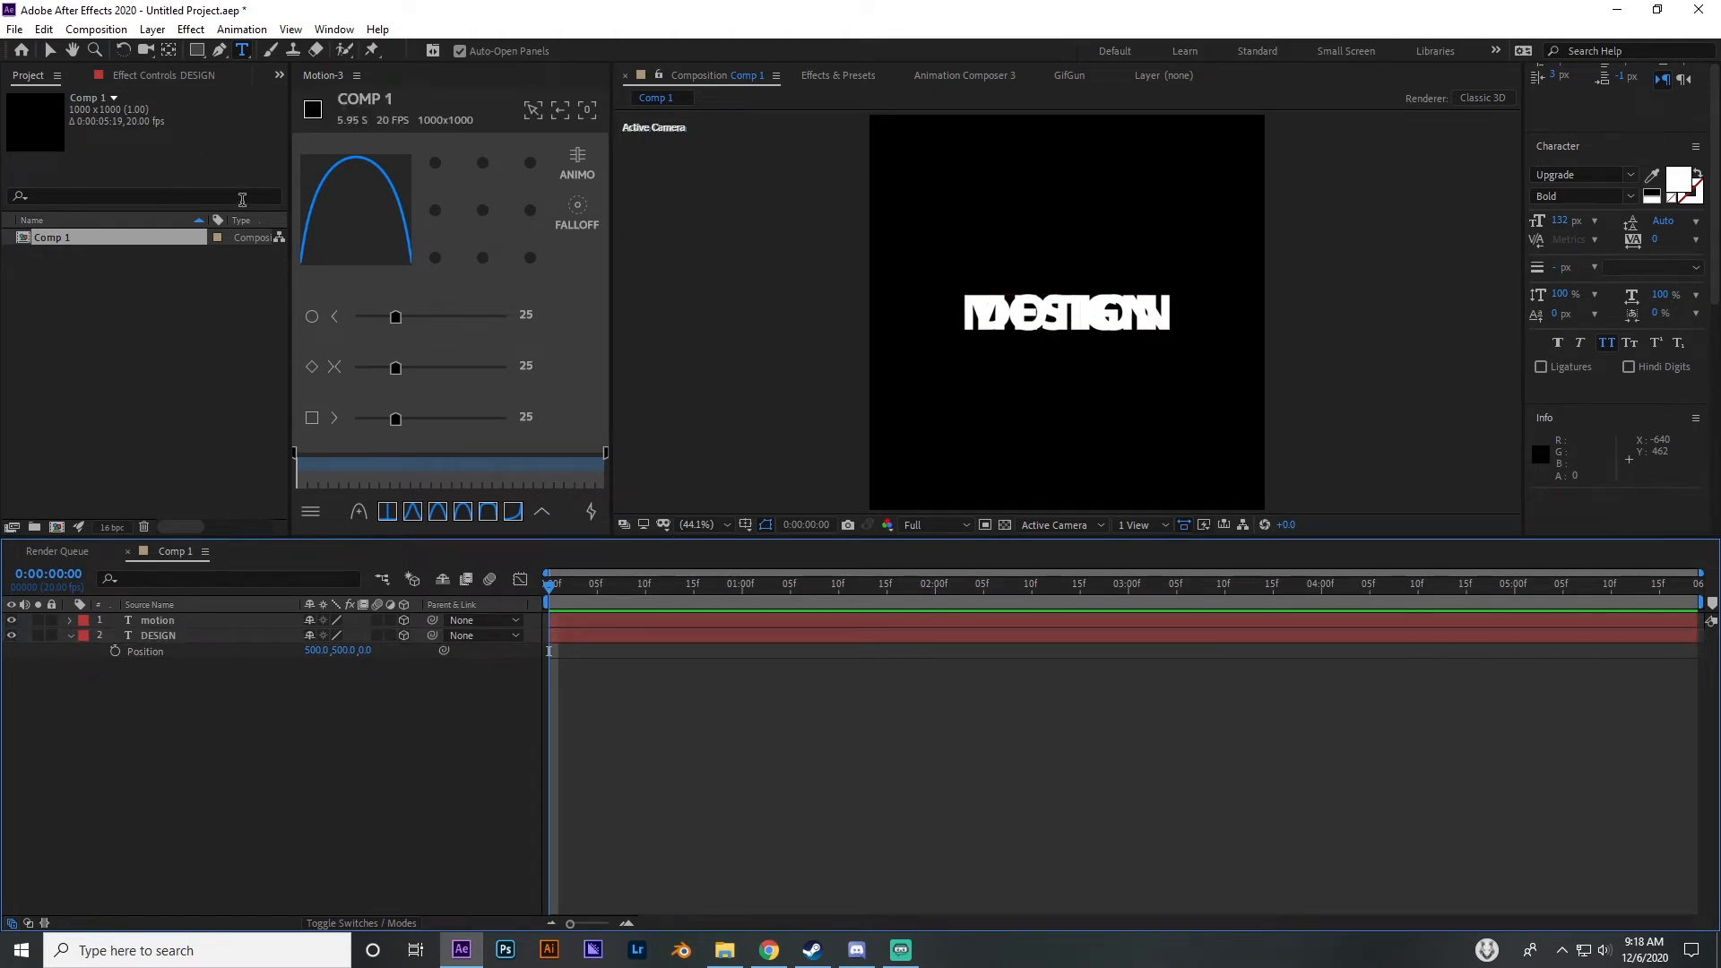
# Add a two-node camera layer with the 35mm preset and depth of field enabled
pyautogui.click(147, 31)
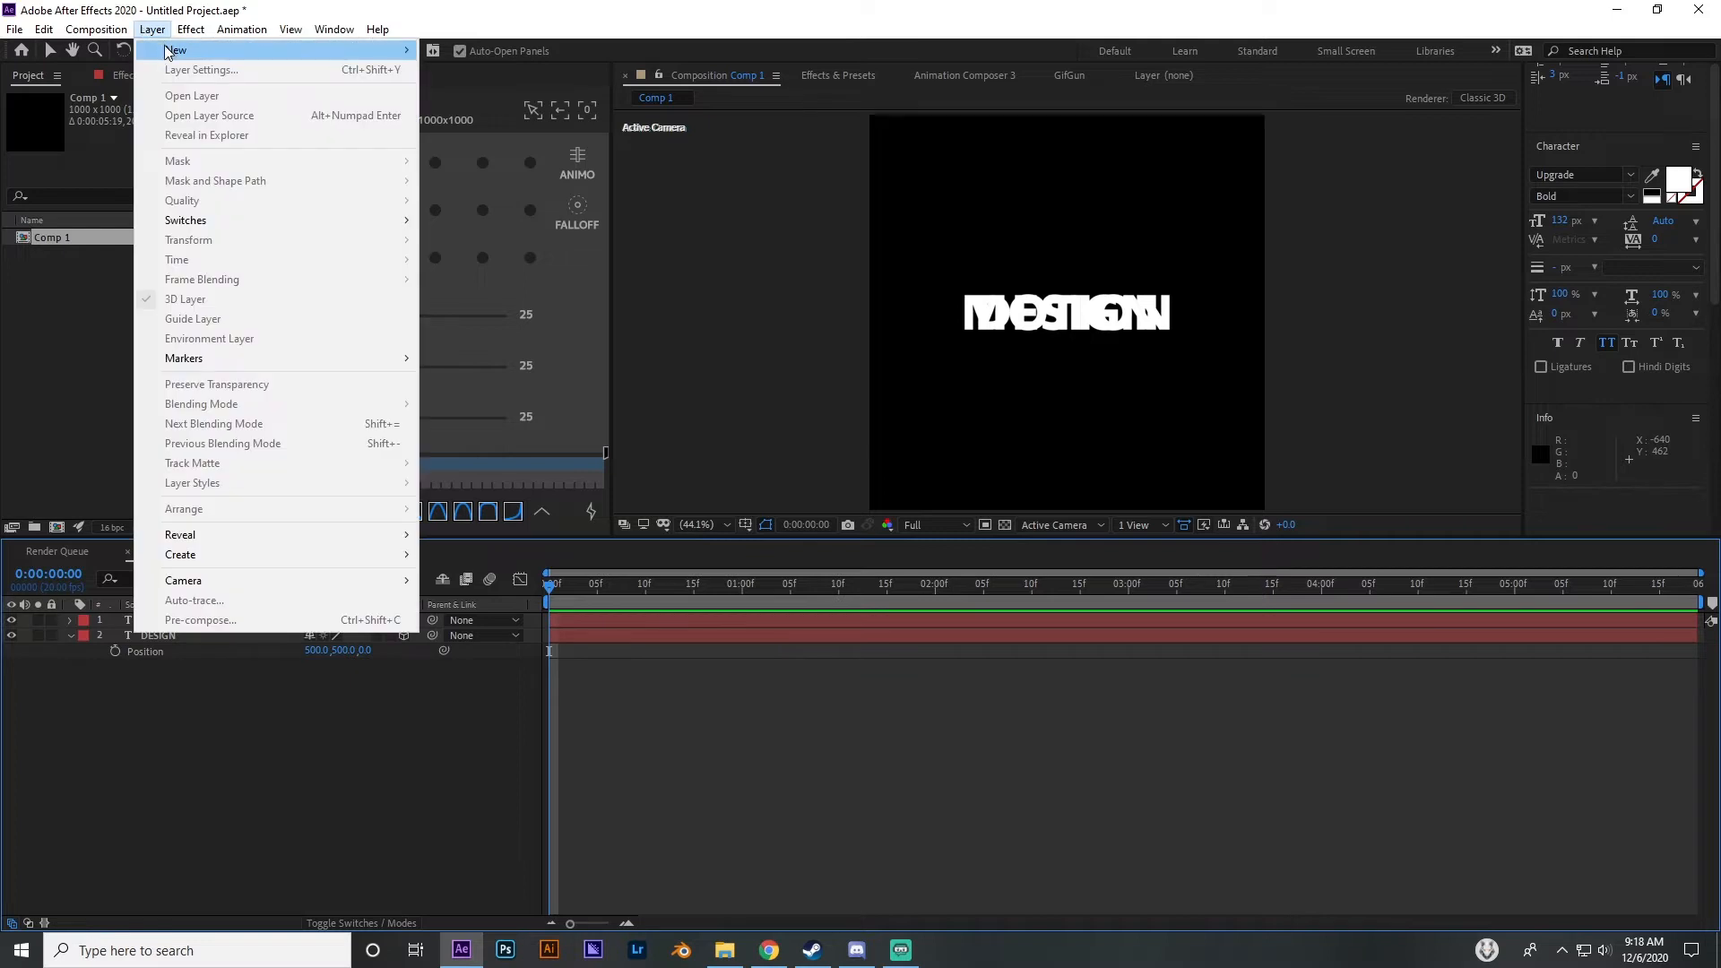
pyautogui.moveTo(173, 50)
pyautogui.click(506, 108)
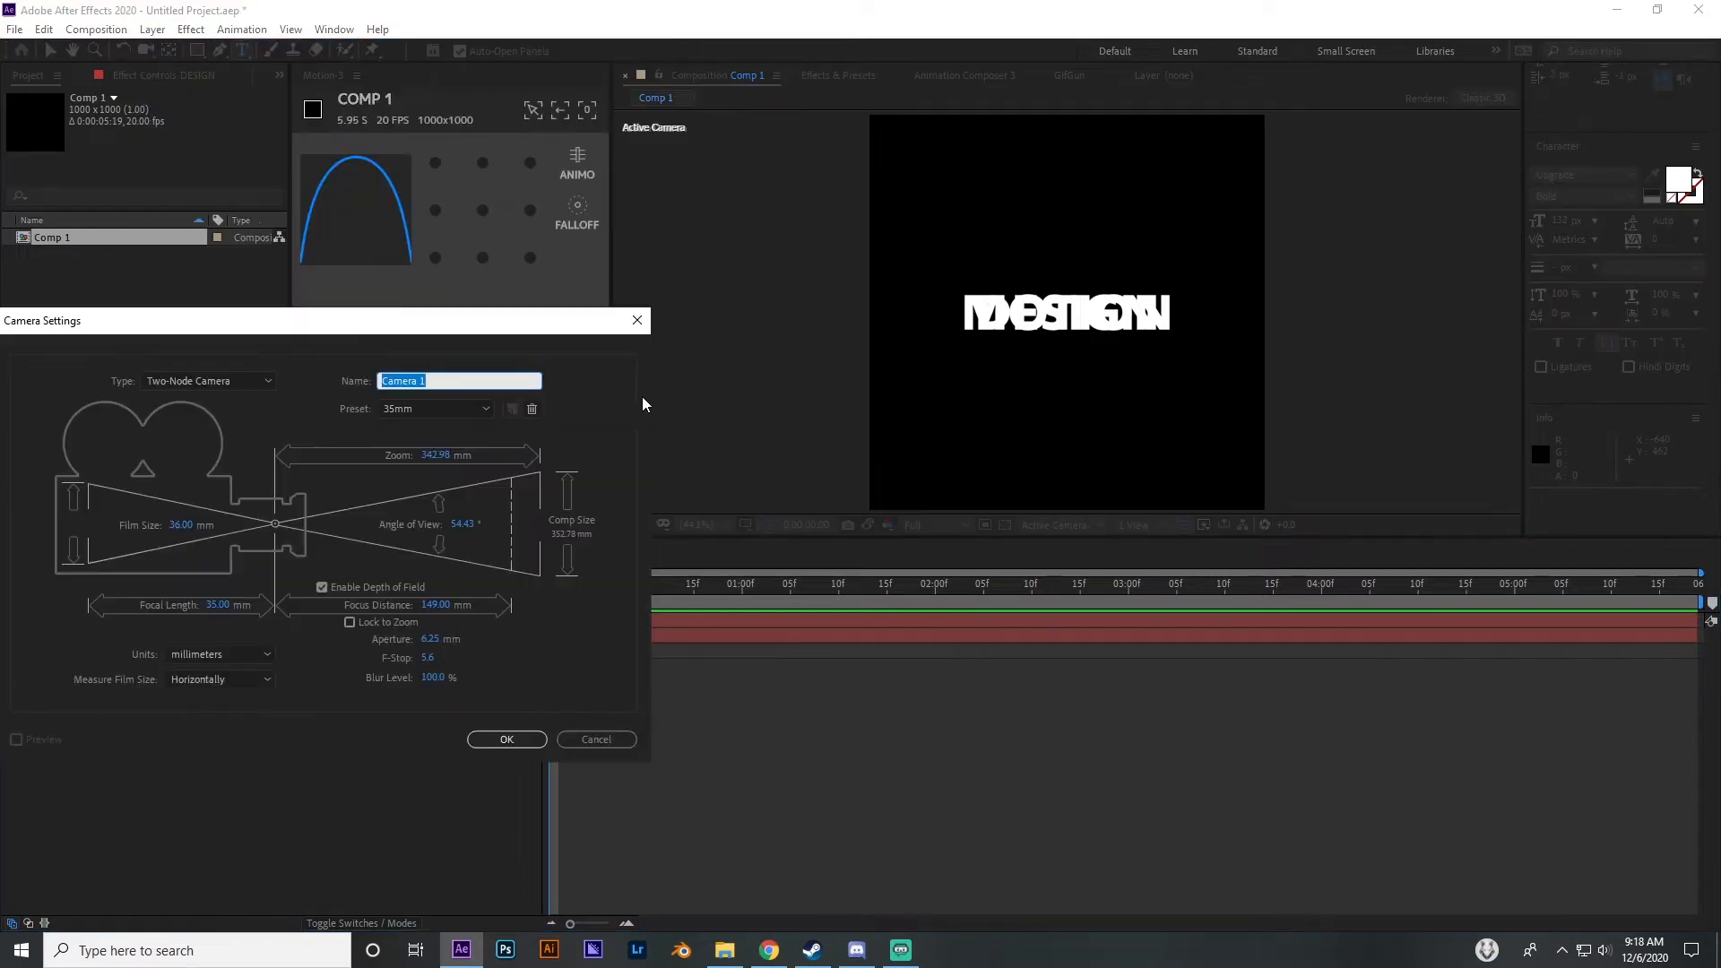
pyautogui.click(513, 739)
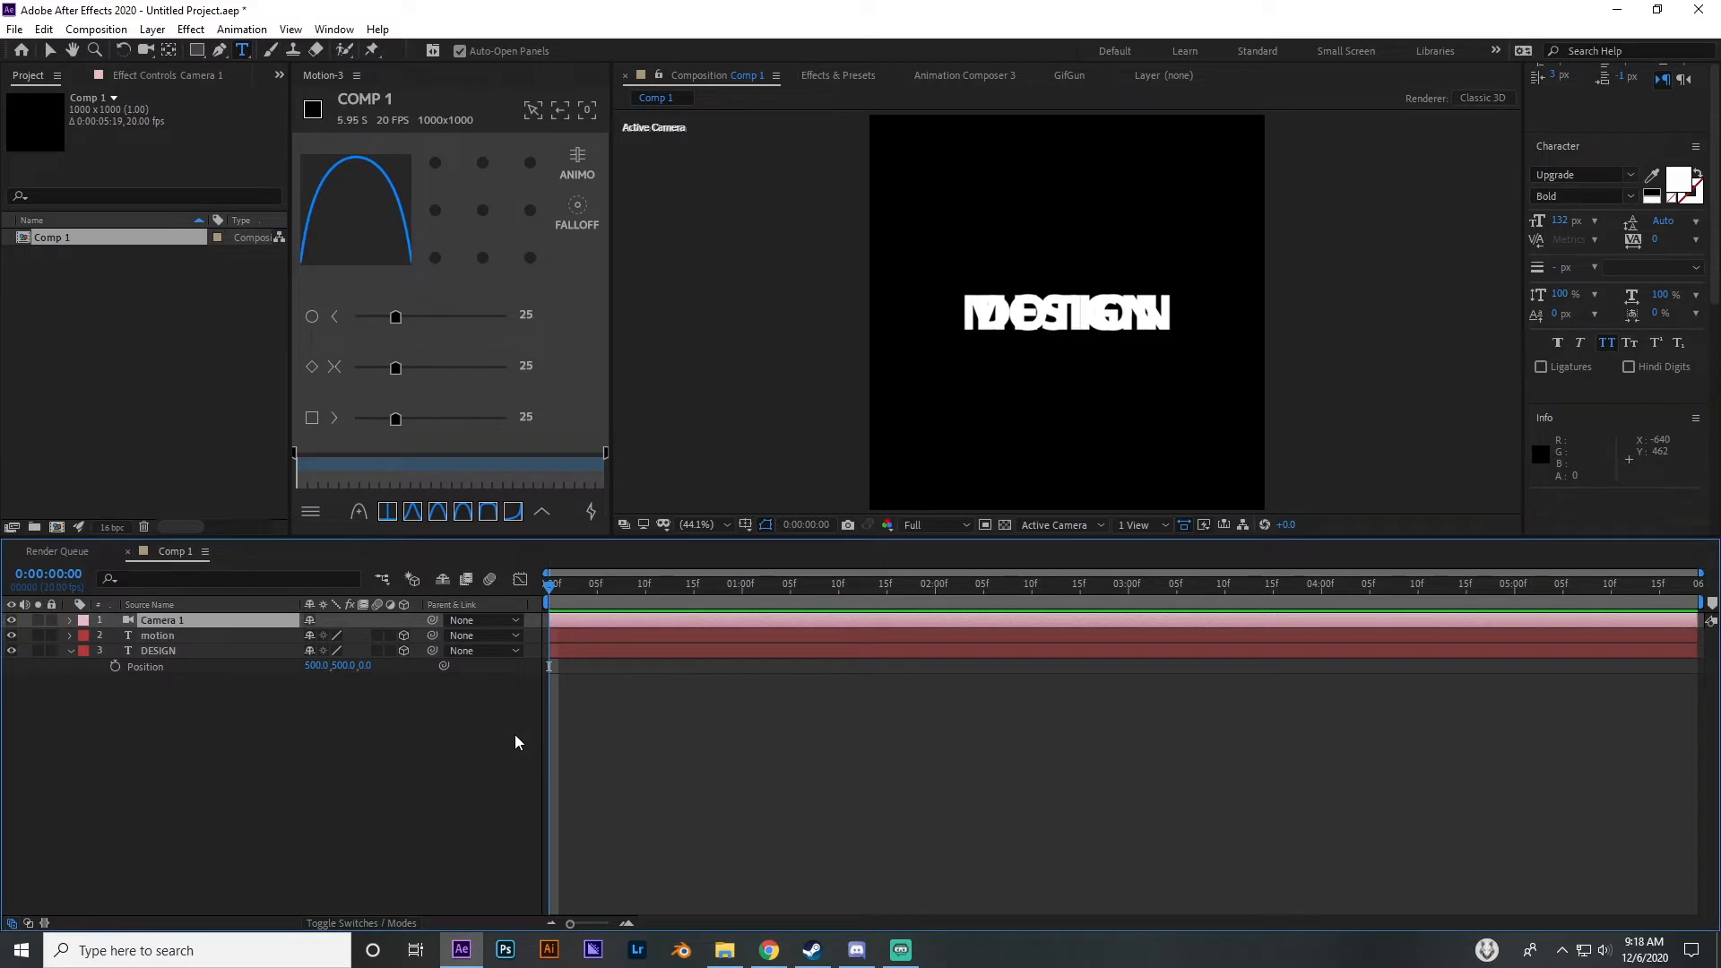
# Push the DESIGN layer back to a Z position of 1009 while the motion layer is hidden, then show motion again
pyautogui.click(171, 650)
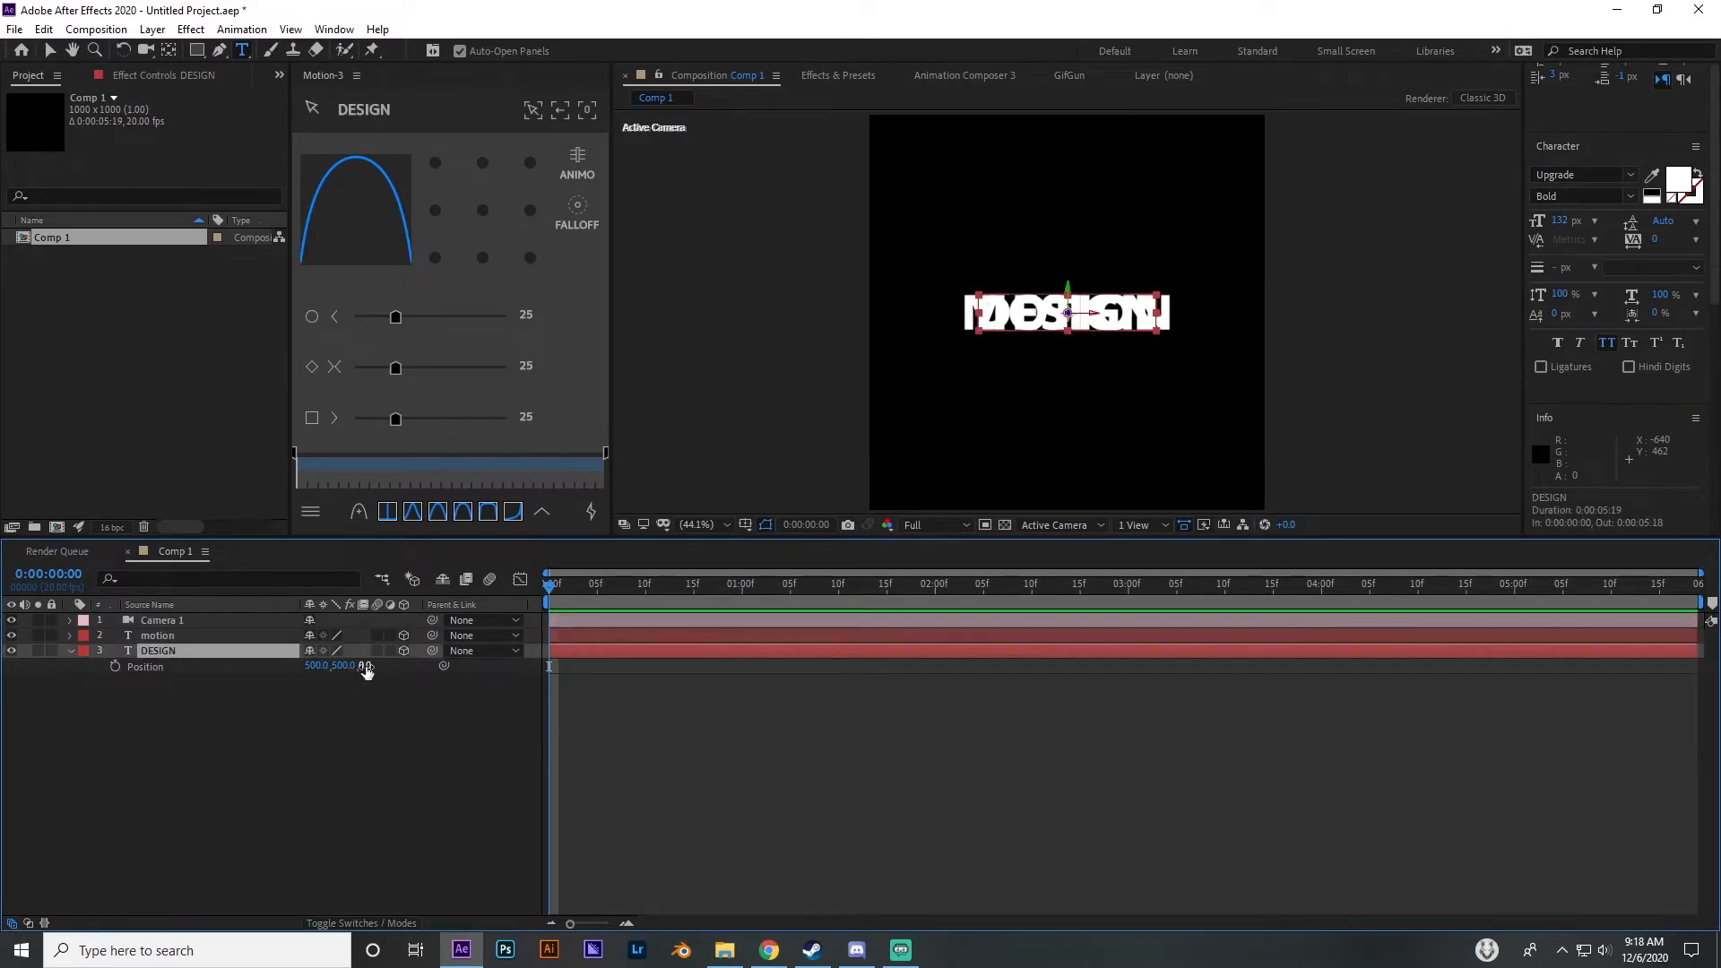
pyautogui.click(162, 635)
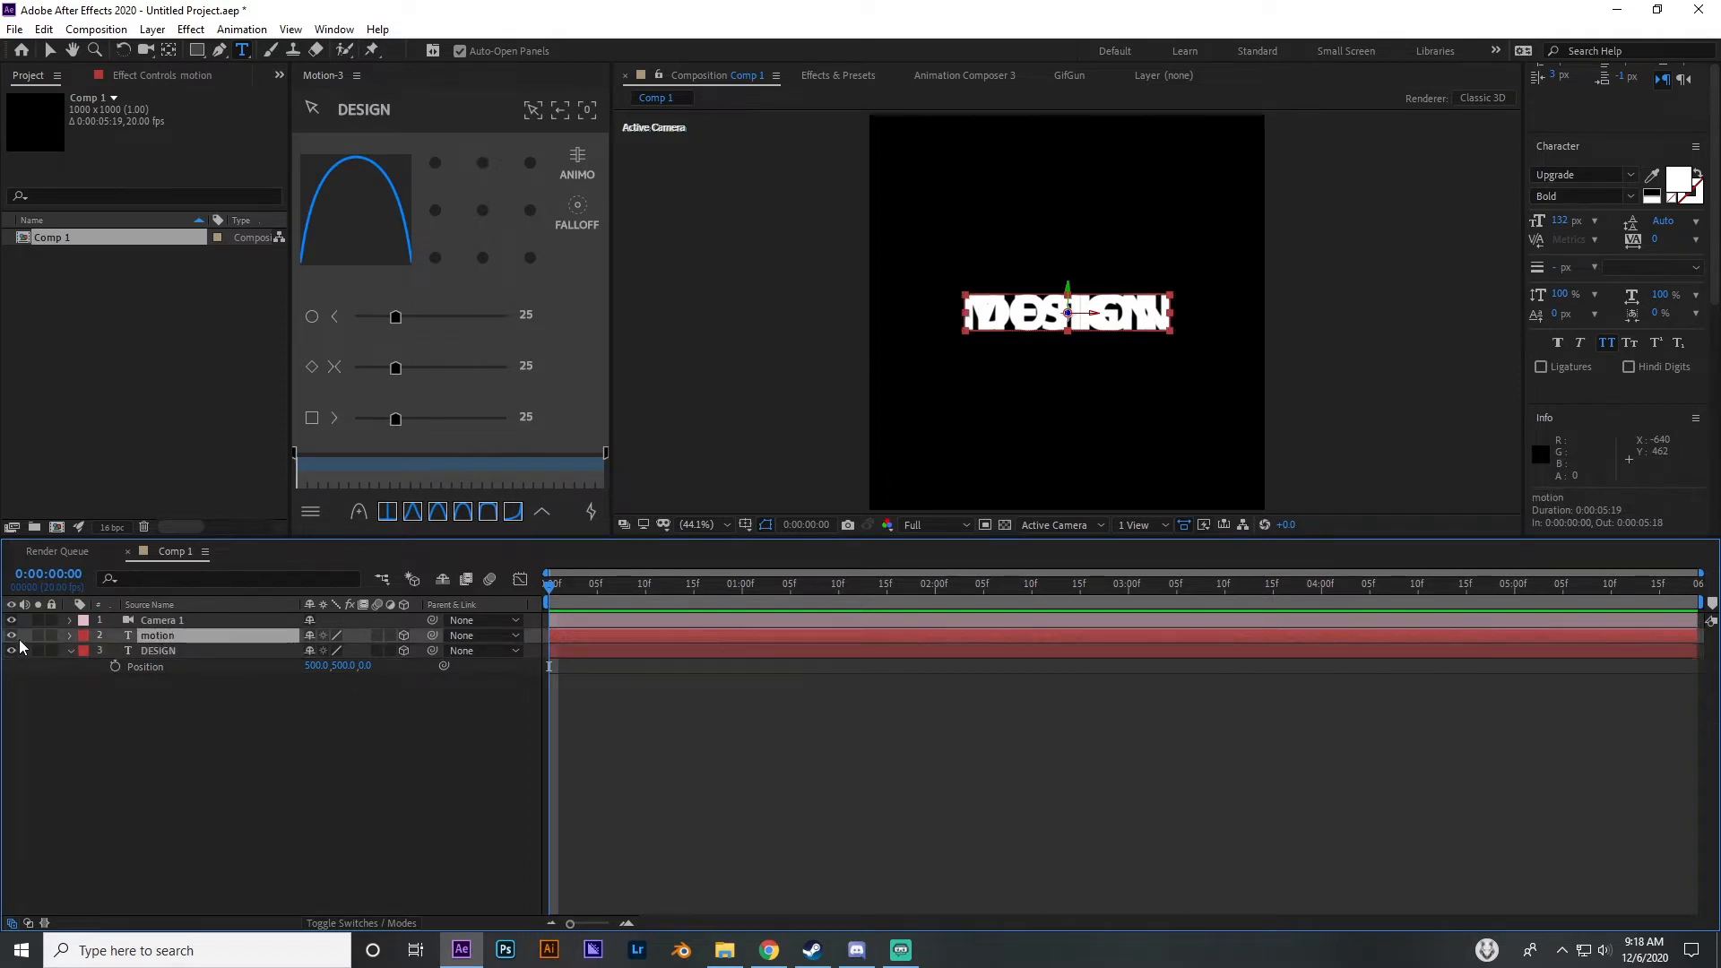
pyautogui.click(11, 634)
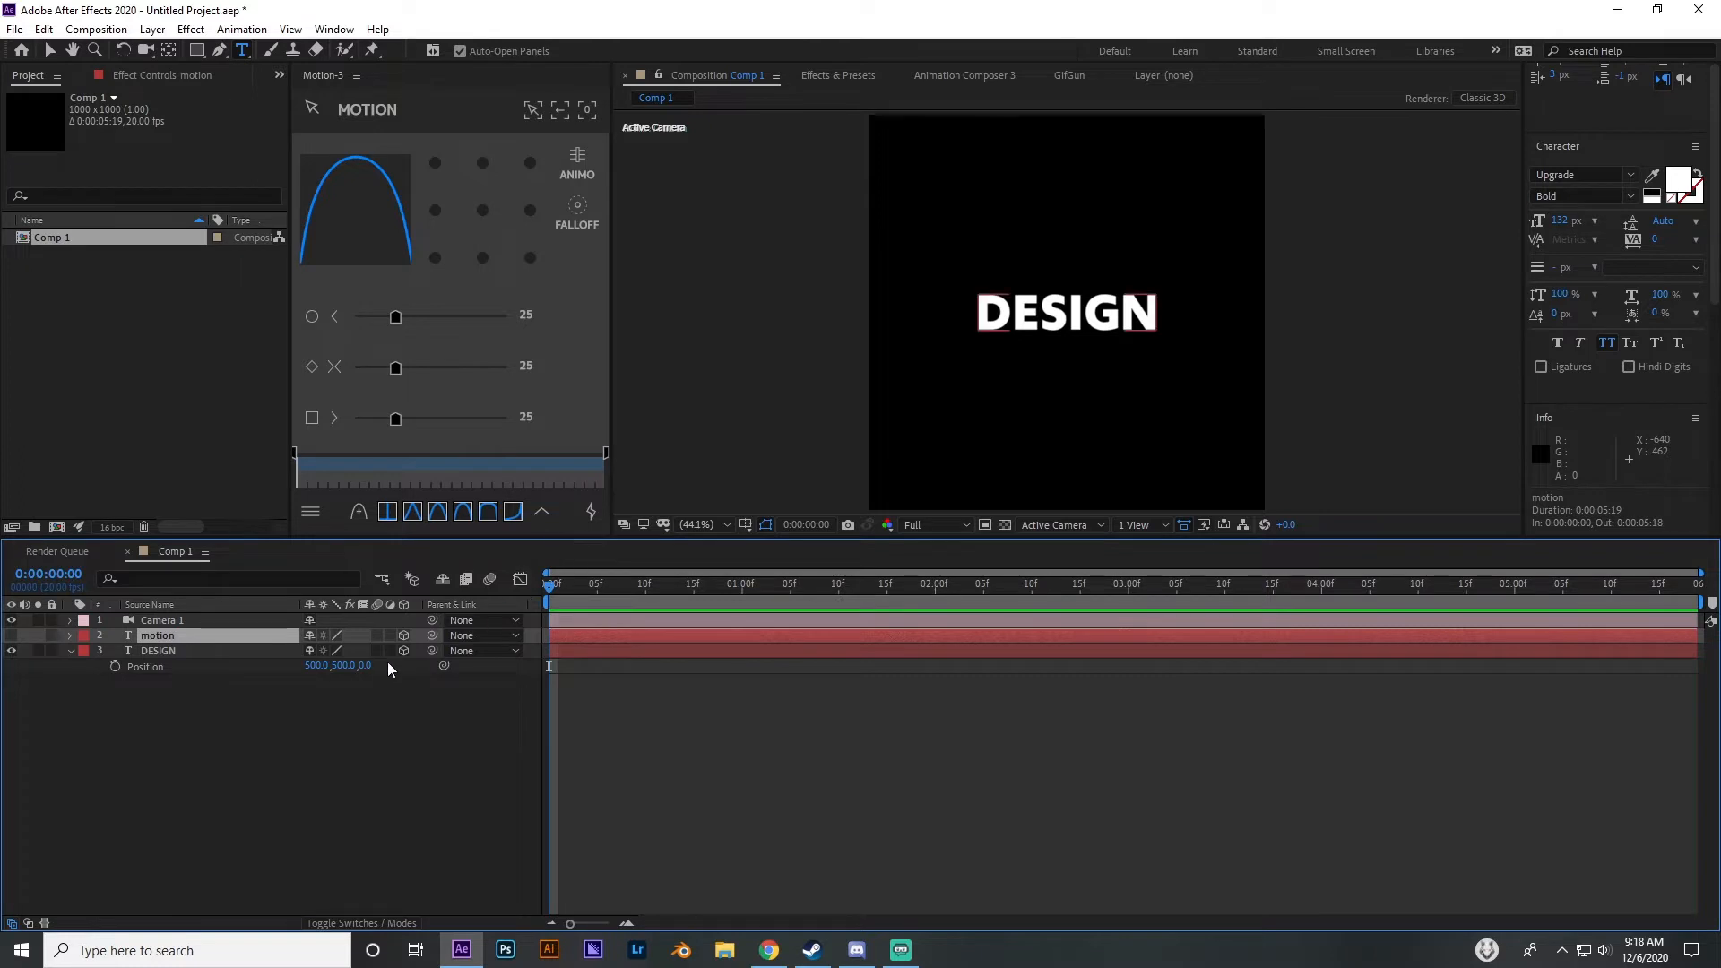
pyautogui.moveTo(368, 667); pyautogui.dragTo(1193, 707)
pyautogui.moveTo(376, 668); pyautogui.dragTo(448, 665)
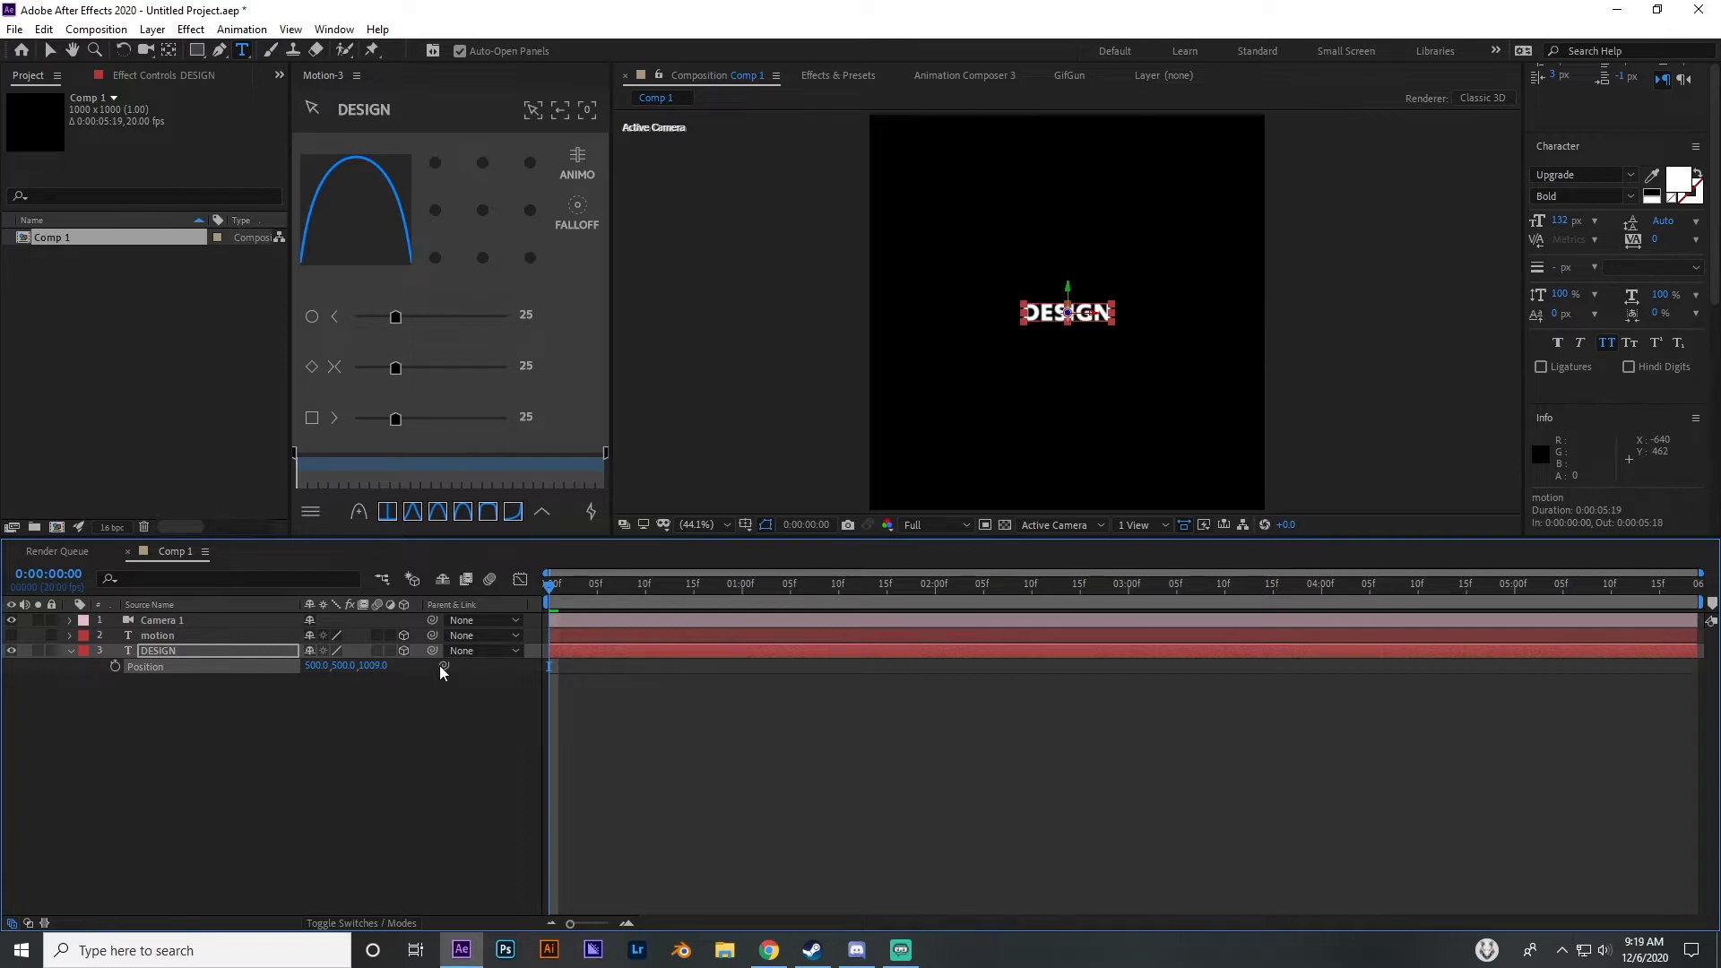
pyautogui.moveTo(564, 587); pyautogui.dragTo(477, 608)
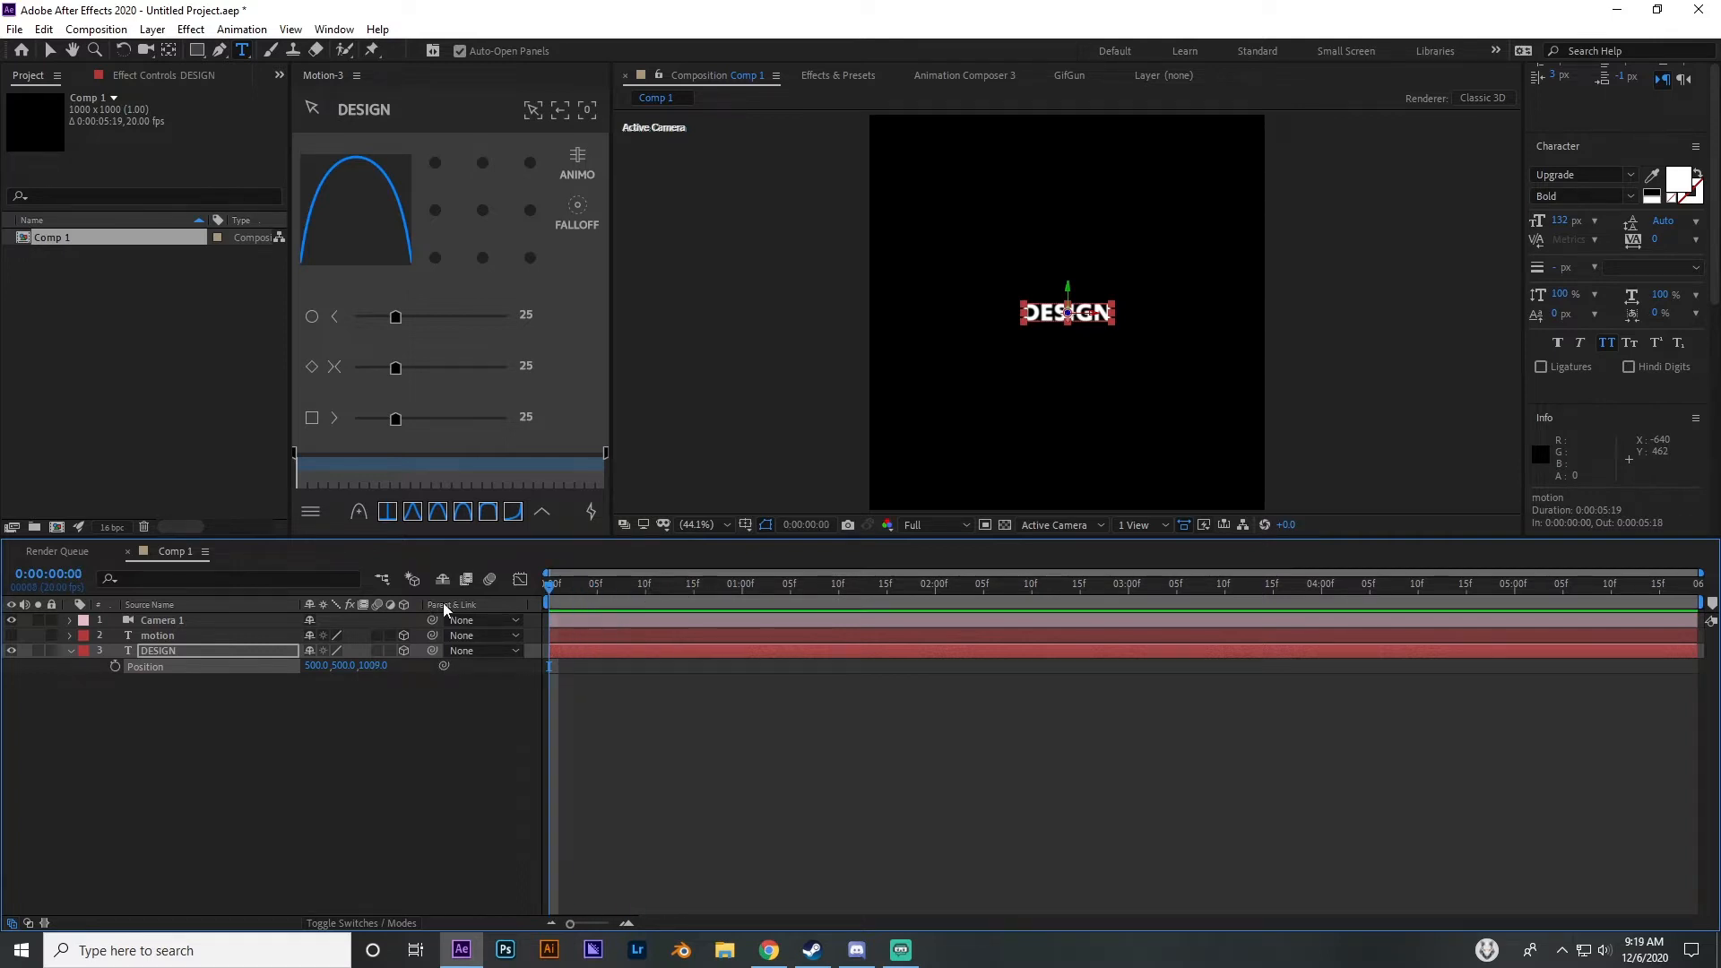
pyautogui.click(11, 635)
pyautogui.click(819, 792)
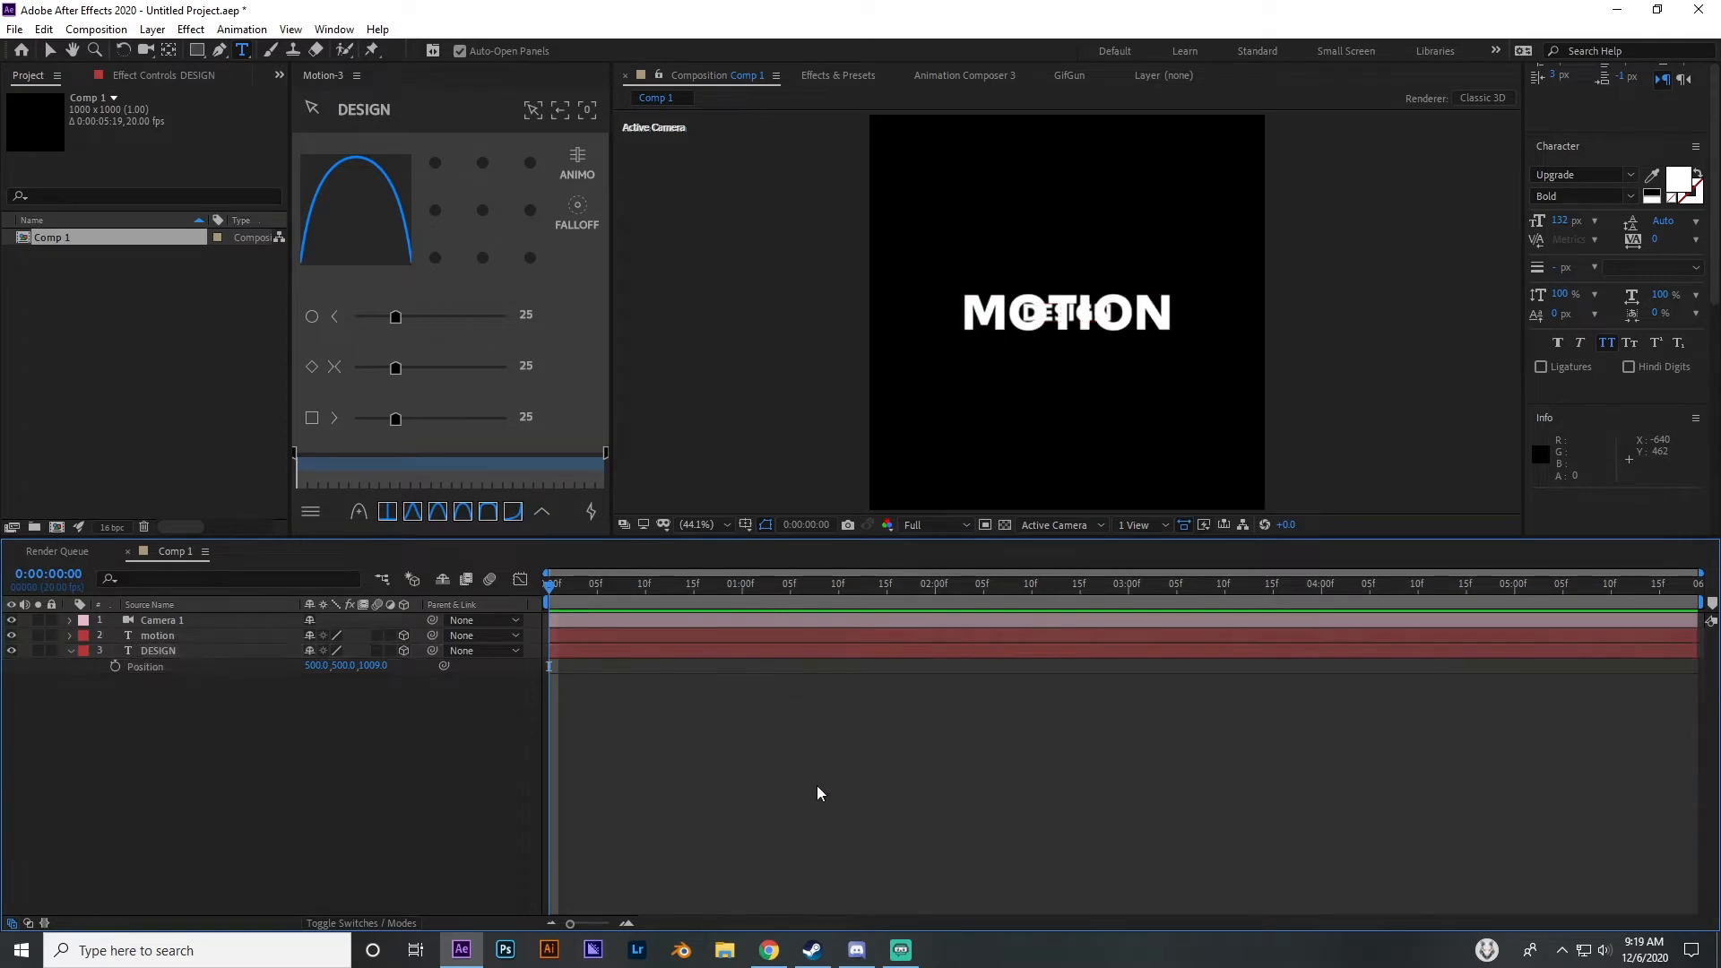
# Examine the depth arrangement of the text layers and camera in the Top view, then return to the Active Camera view fitted to the viewer
pyautogui.click(1048, 525)
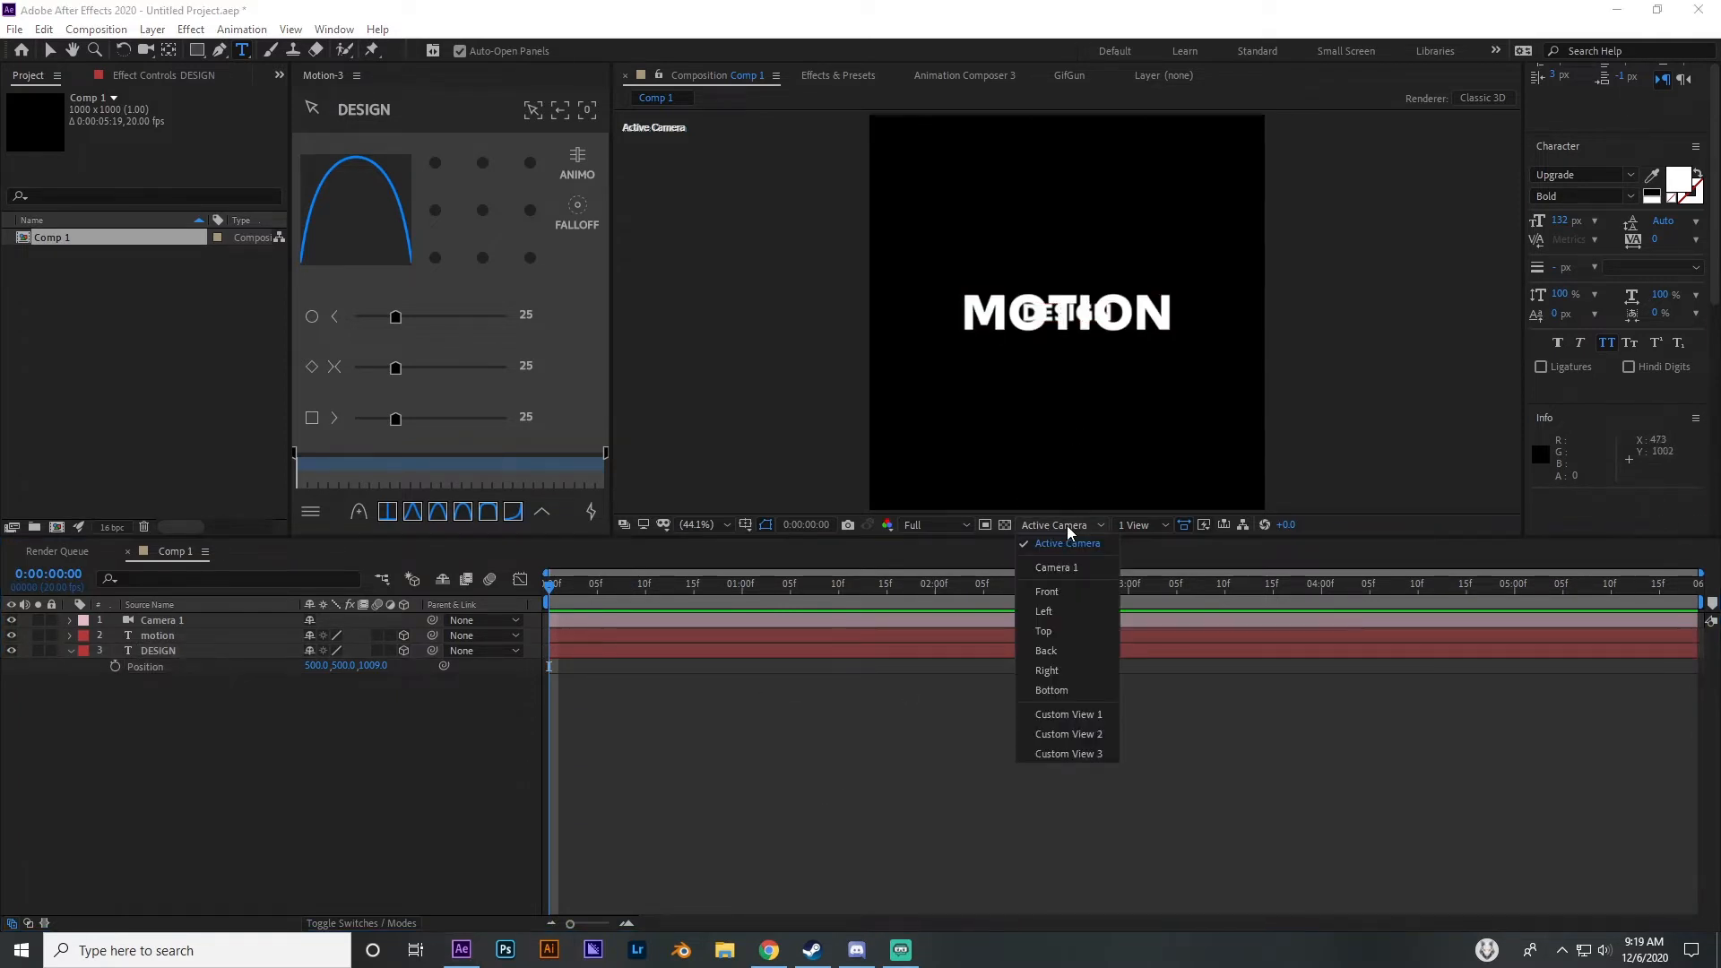
pyautogui.click(1063, 632)
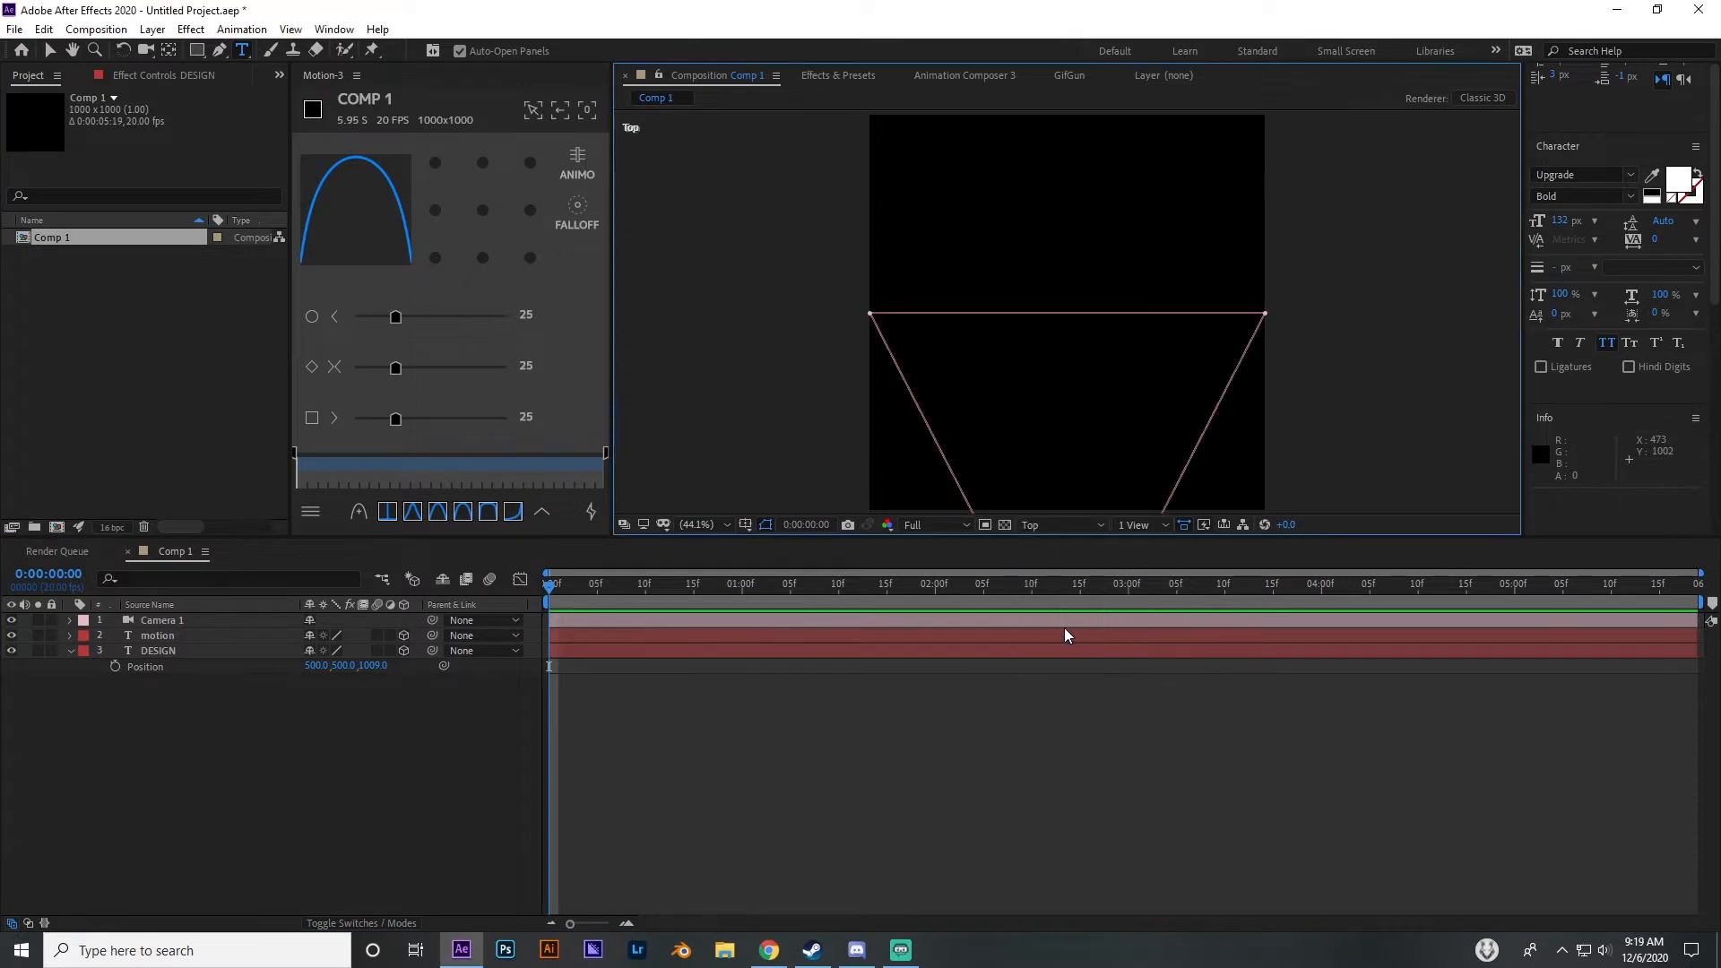
pyautogui.scroll(-2, 1042, 439)
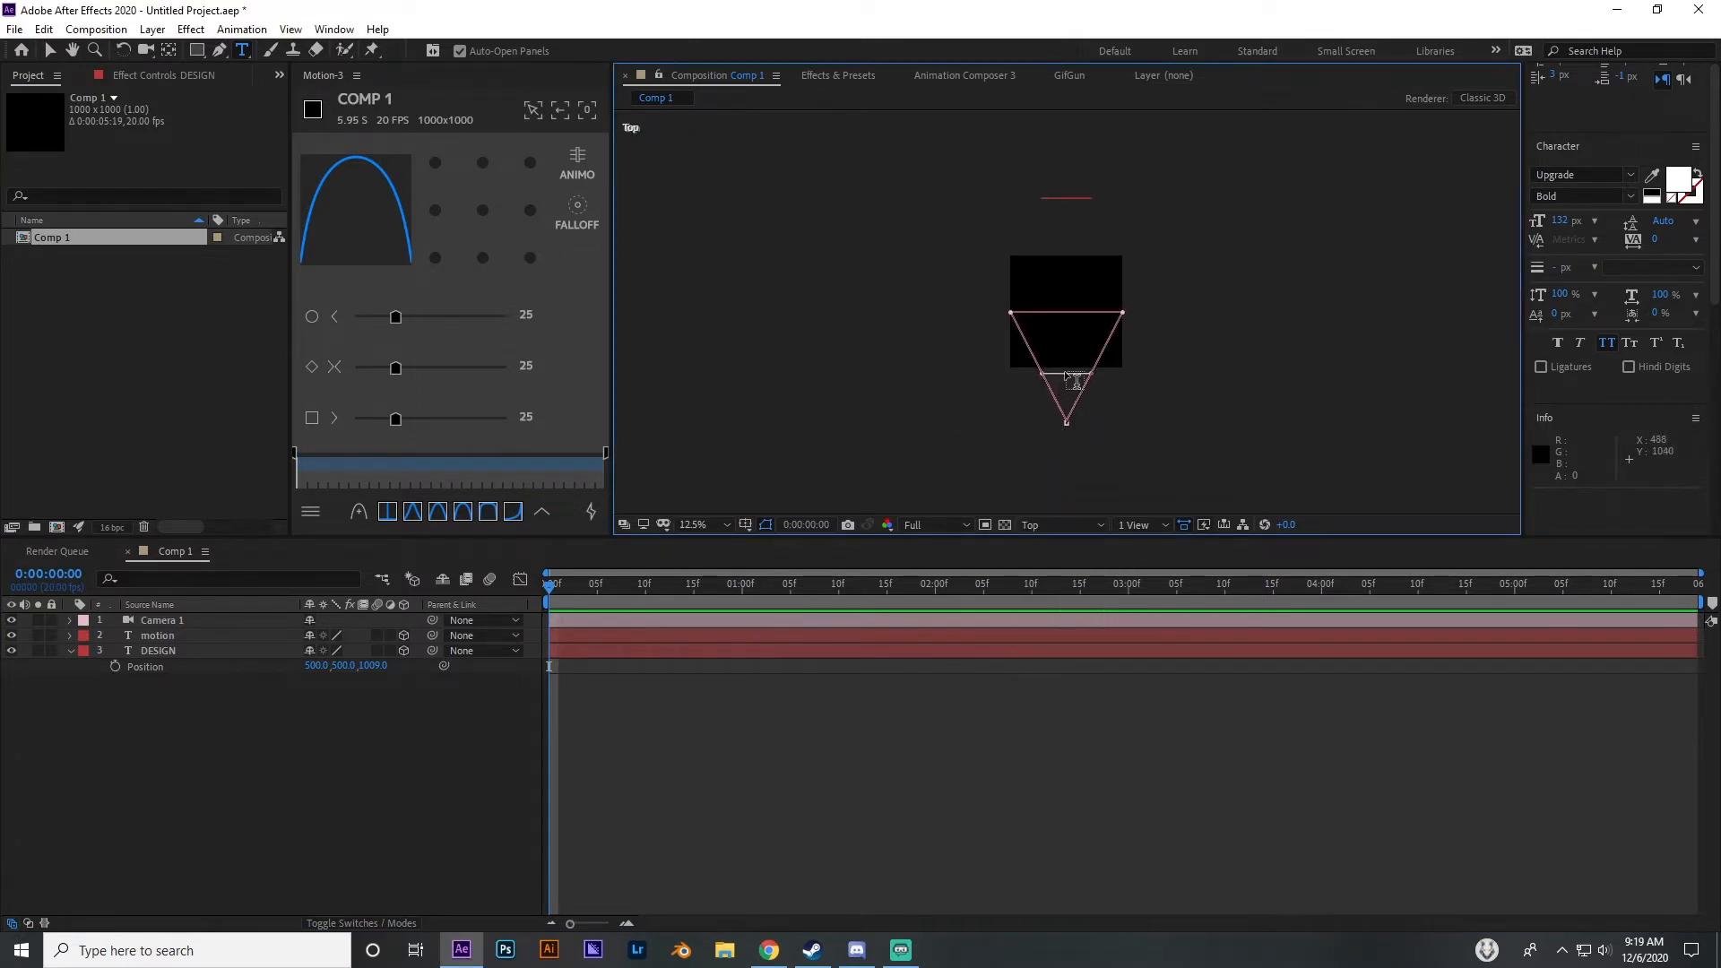
pyautogui.click(1043, 524)
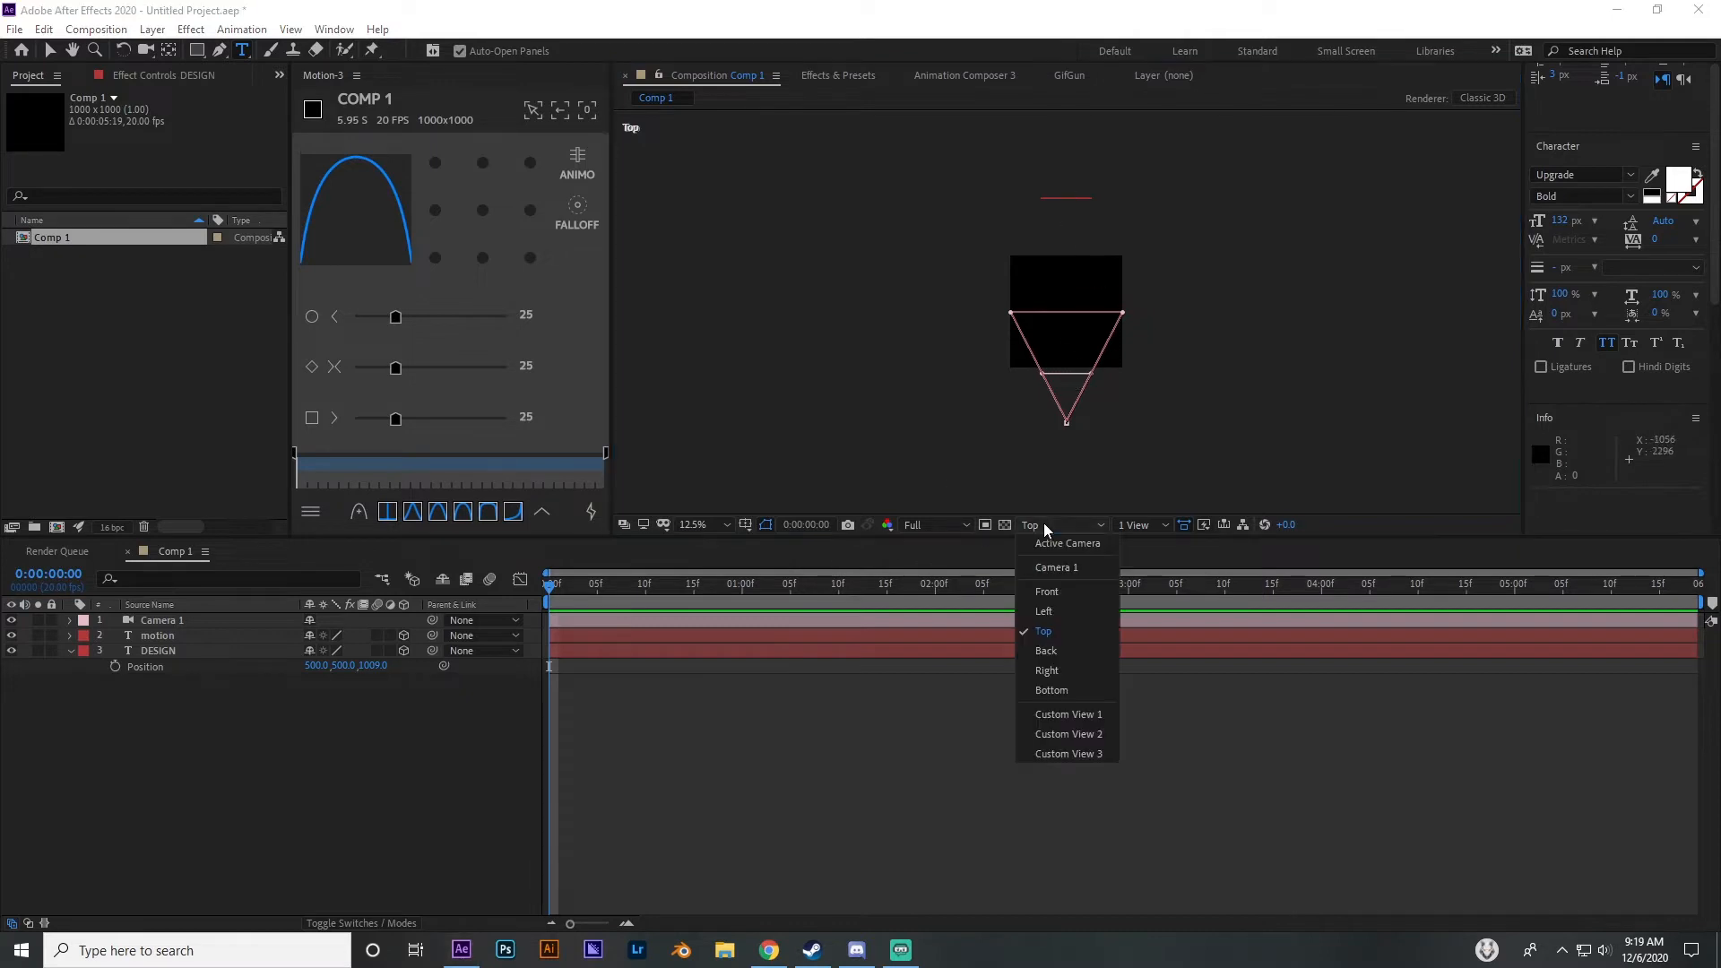
pyautogui.click(1067, 545)
pyautogui.click(677, 524)
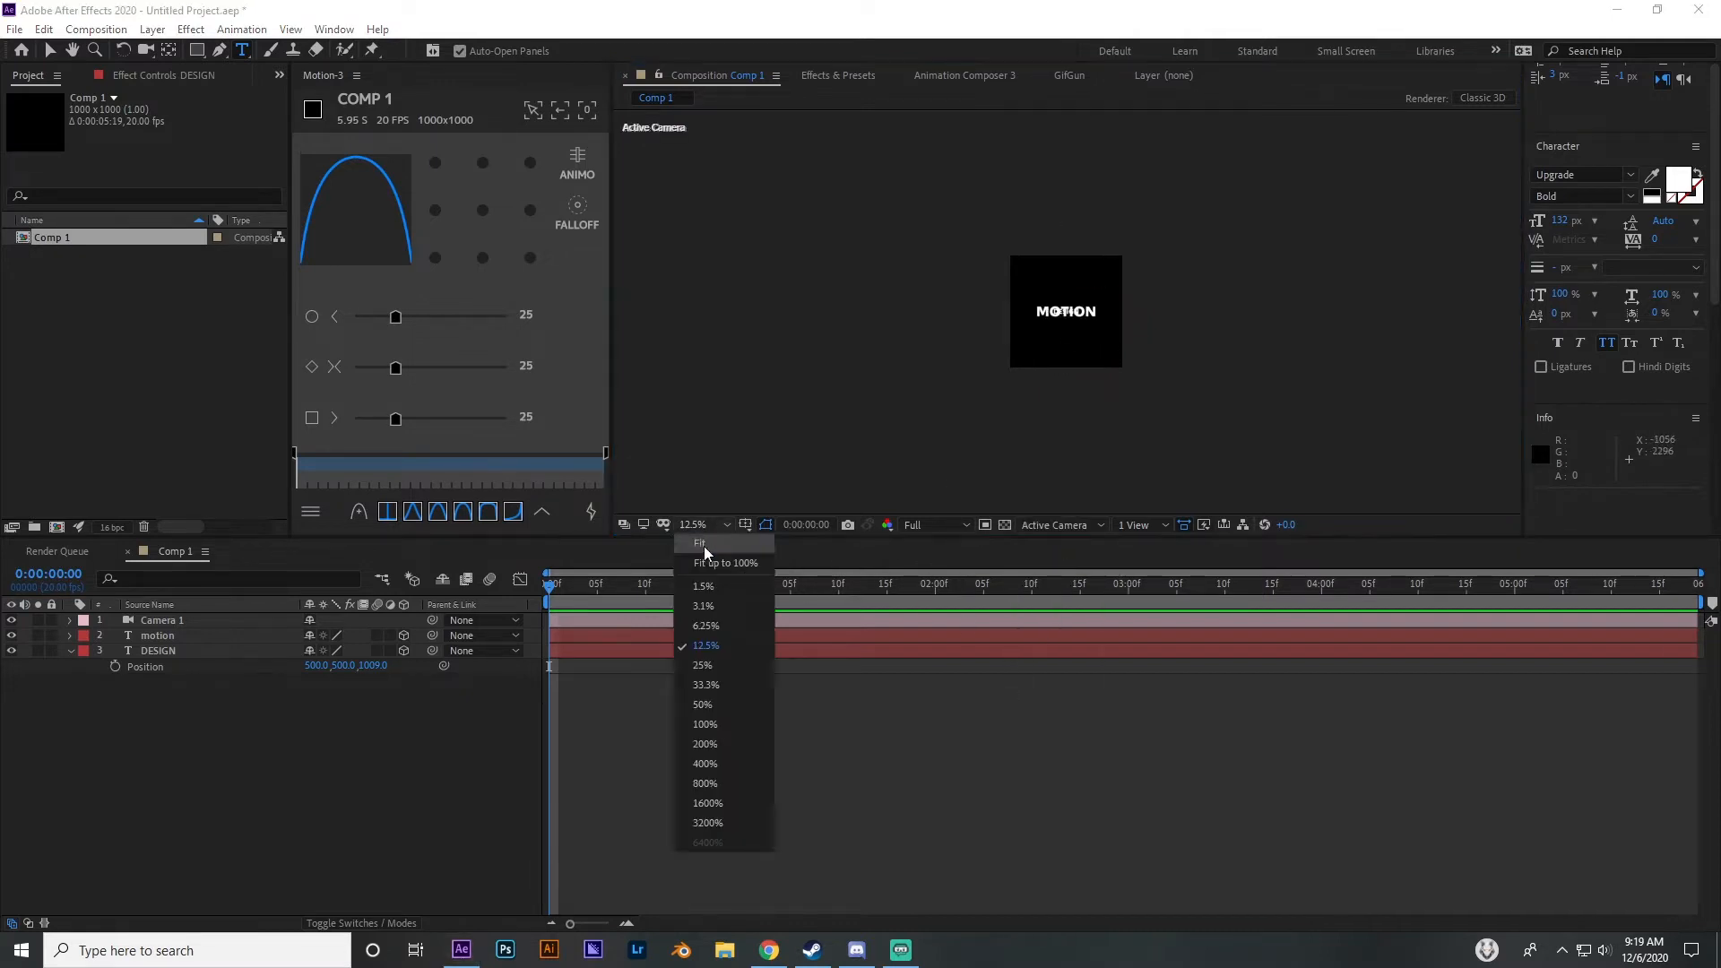
pyautogui.click(704, 547)
pyautogui.click(921, 731)
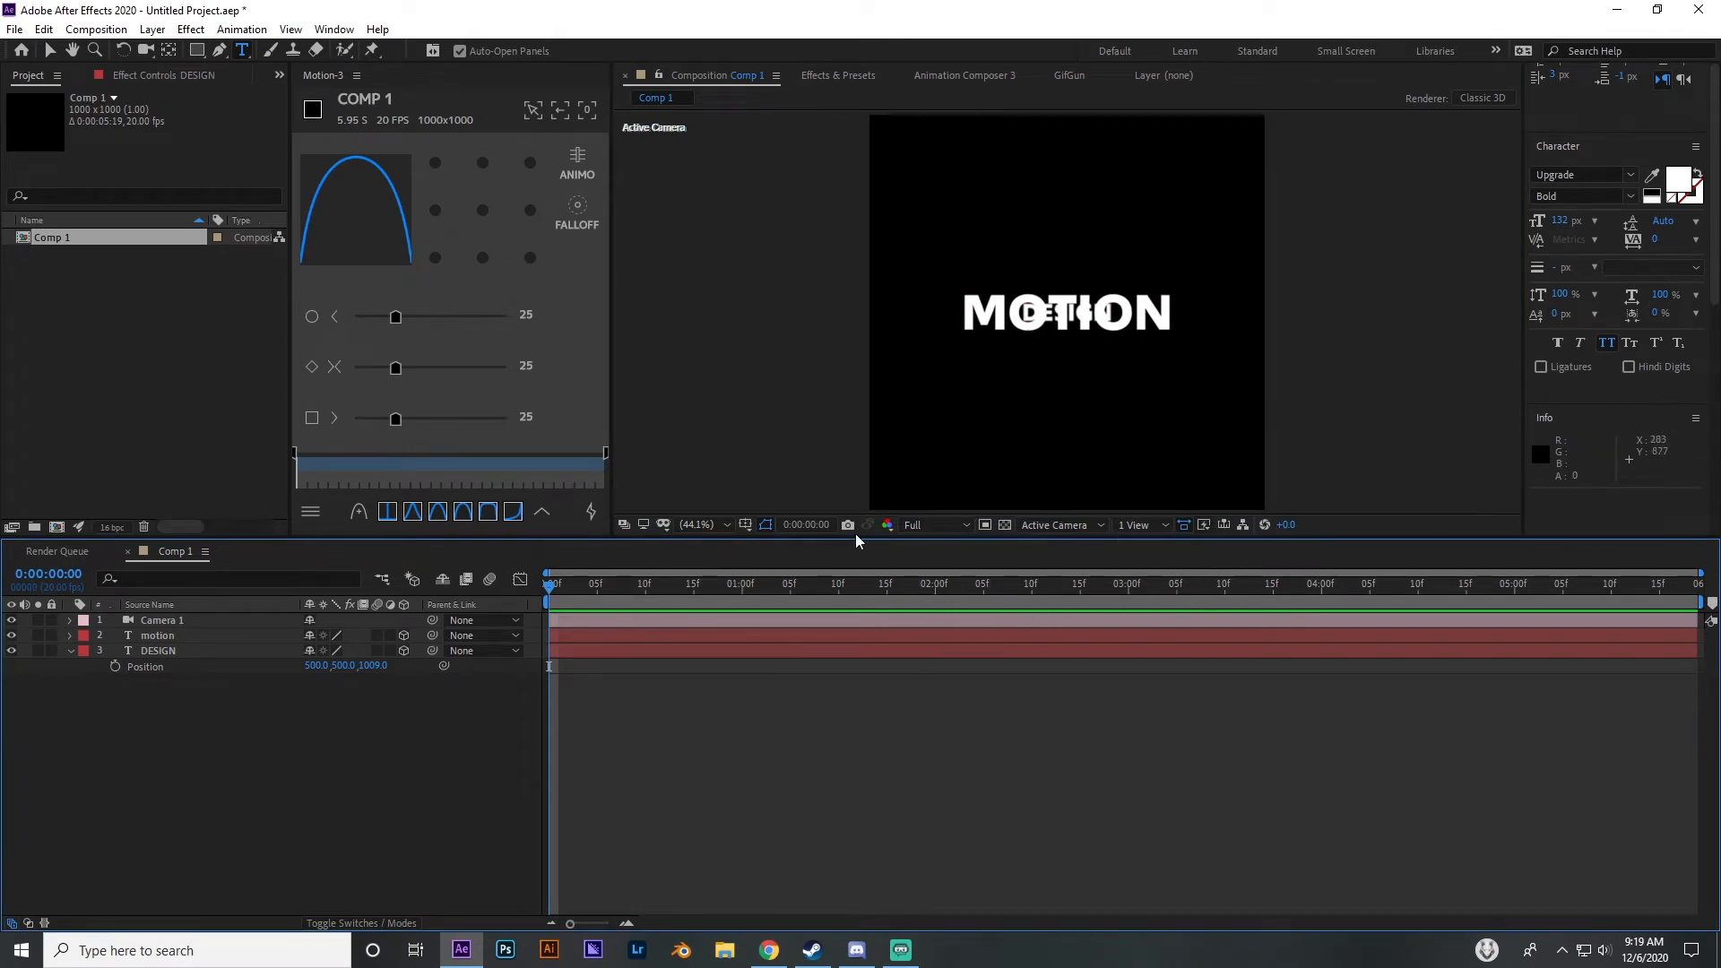
# Hide the DESIGN layer and add a null object to the composition
pyautogui.click(10, 651)
pyautogui.click(580, 623)
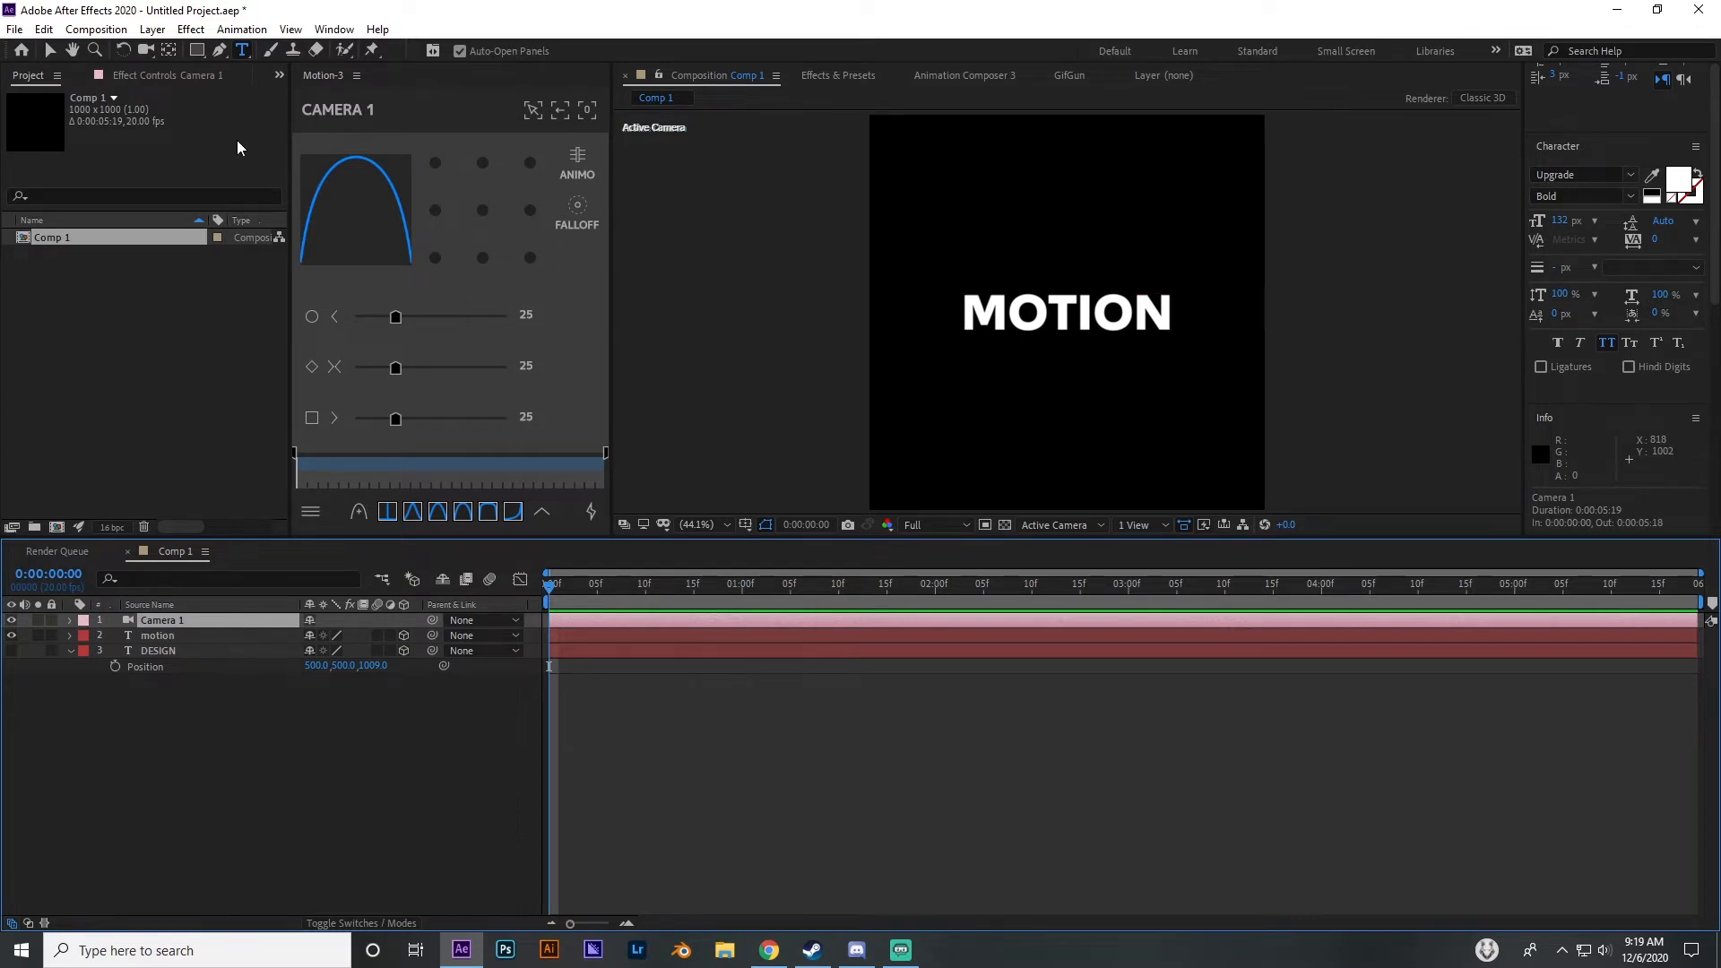
pyautogui.click(152, 29)
pyautogui.moveTo(269, 50)
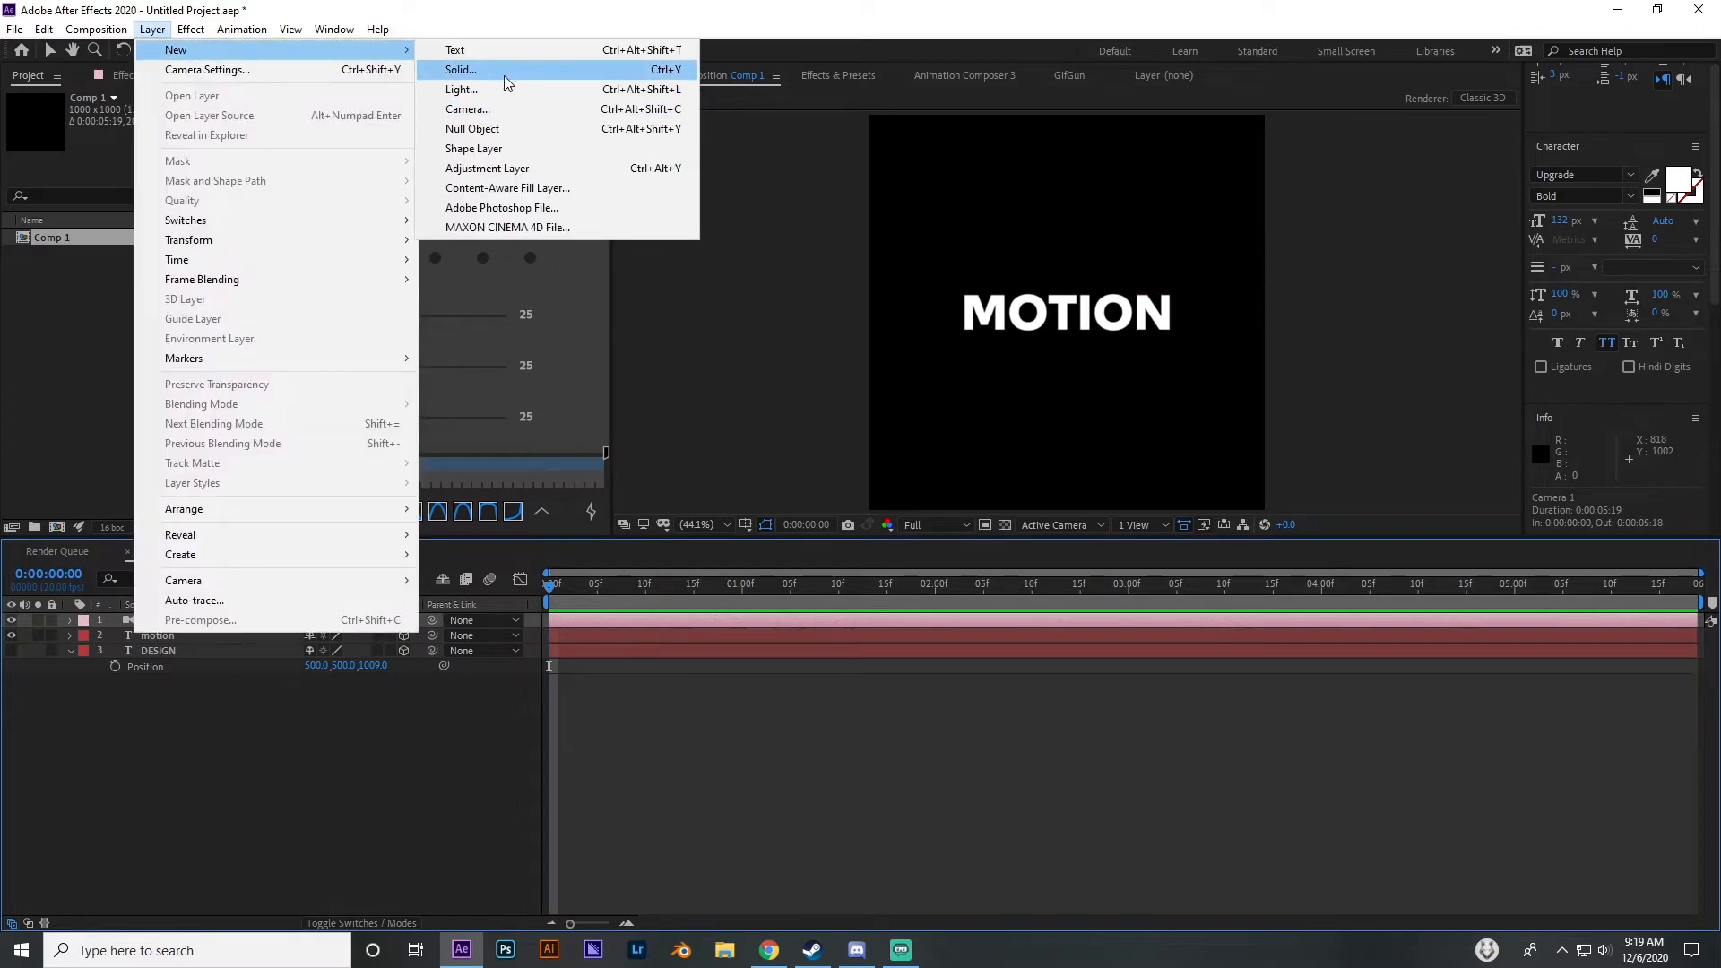
pyautogui.click(502, 129)
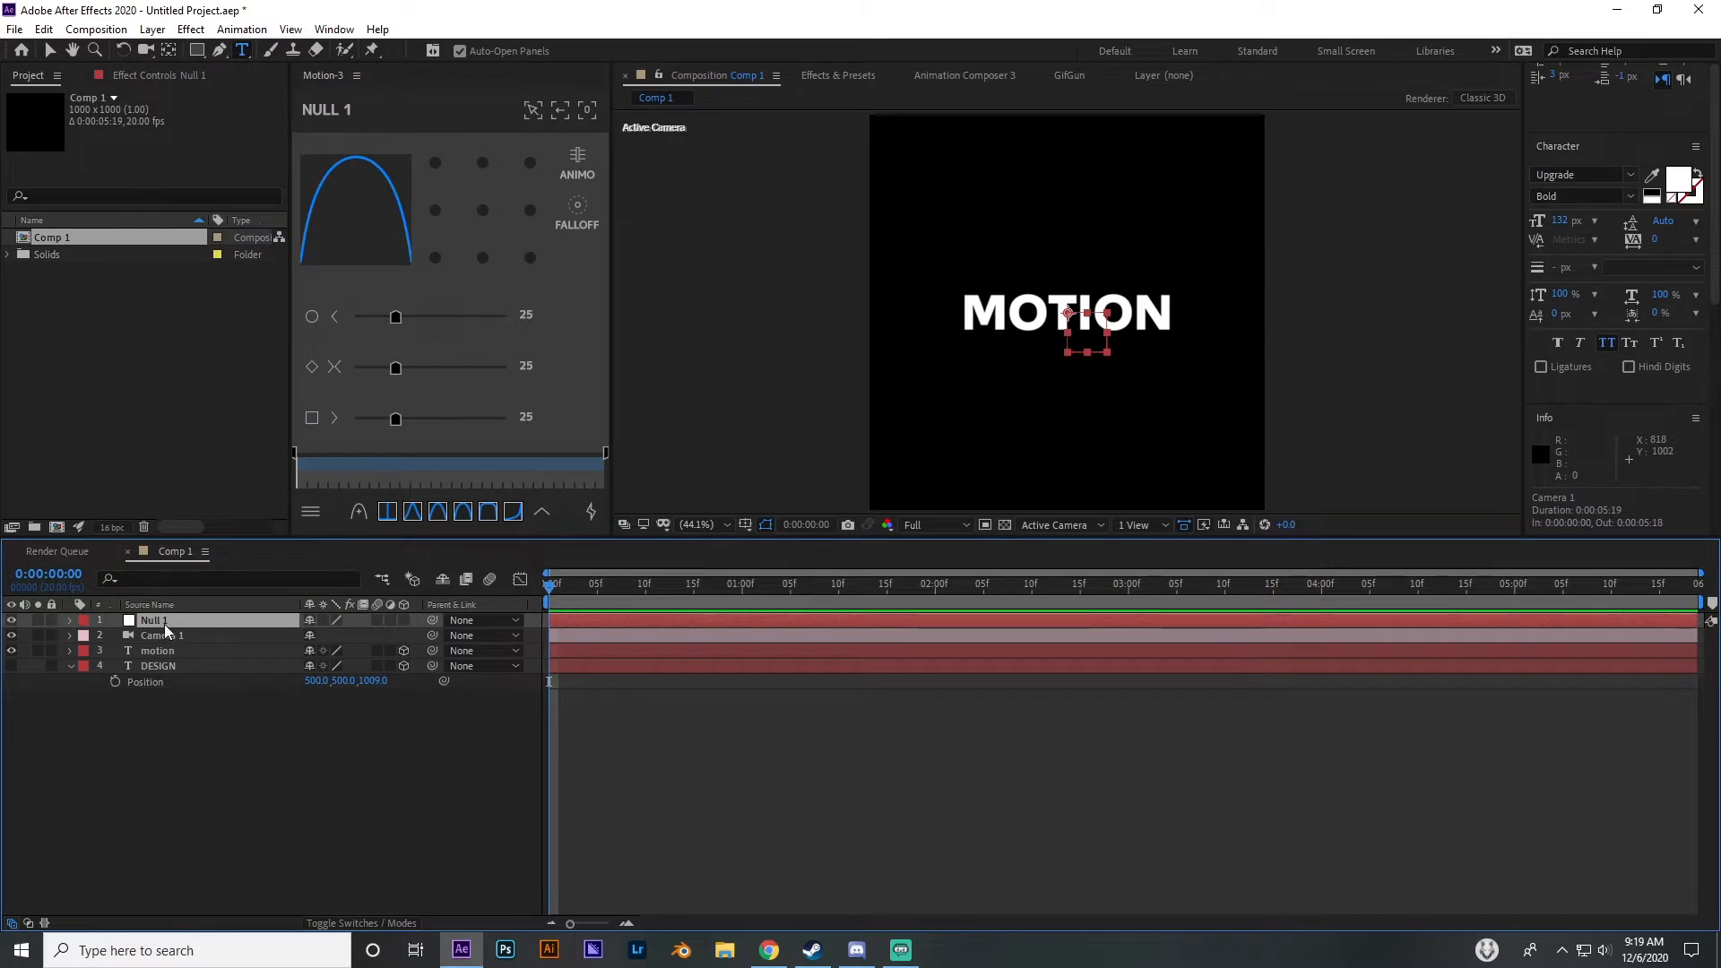
# Place the null layer below Camera 1 and parent the camera to the null
pyautogui.moveTo(164, 624); pyautogui.dragTo(171, 637)
pyautogui.click(174, 622)
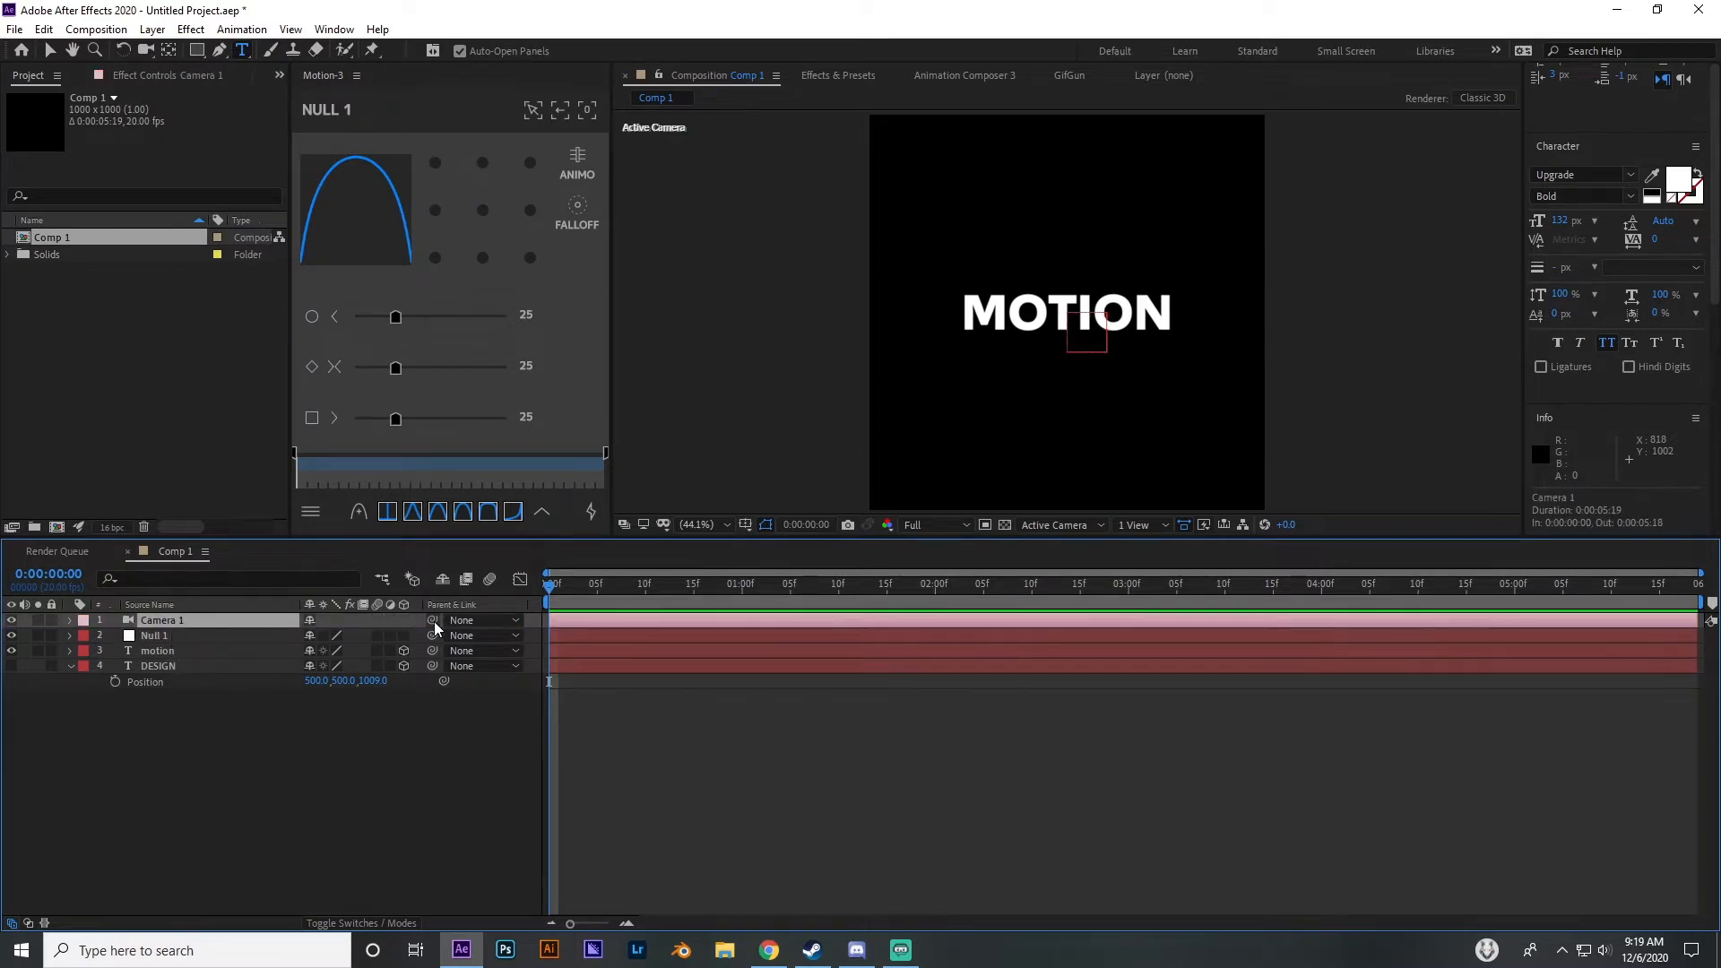
pyautogui.moveTo(432, 621); pyautogui.dragTo(171, 637)
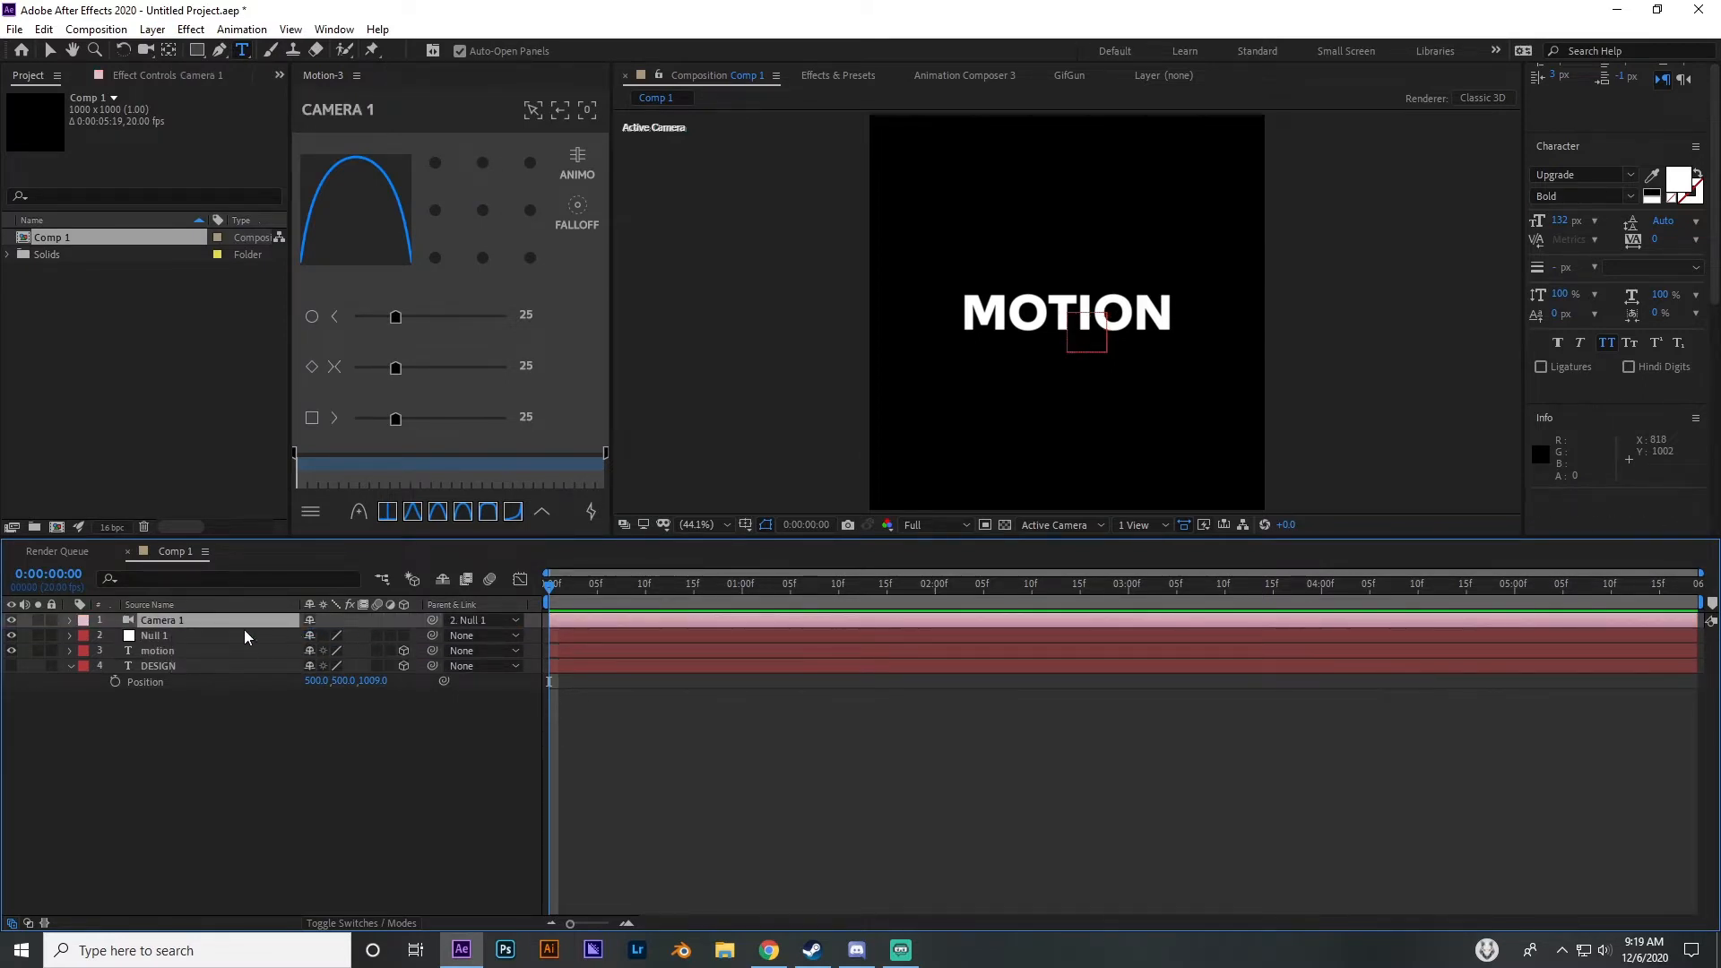
# Make the null a 3D layer and reveal only its Position property
pyautogui.click(209, 636)
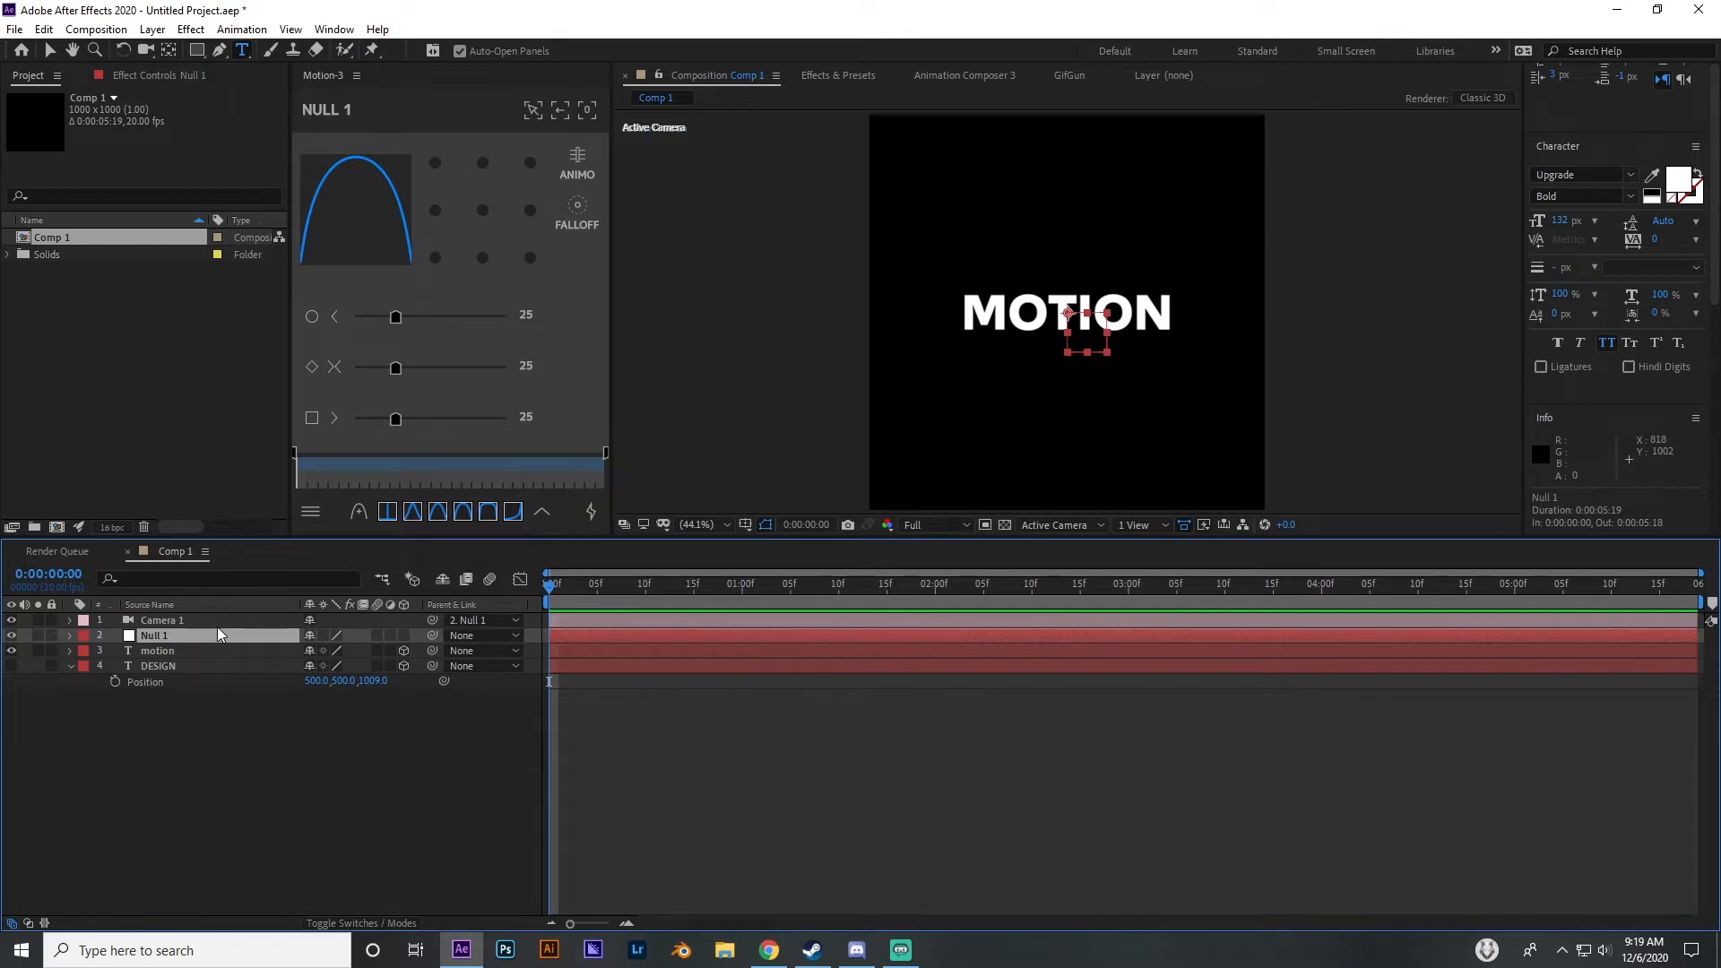
pyautogui.press('p')
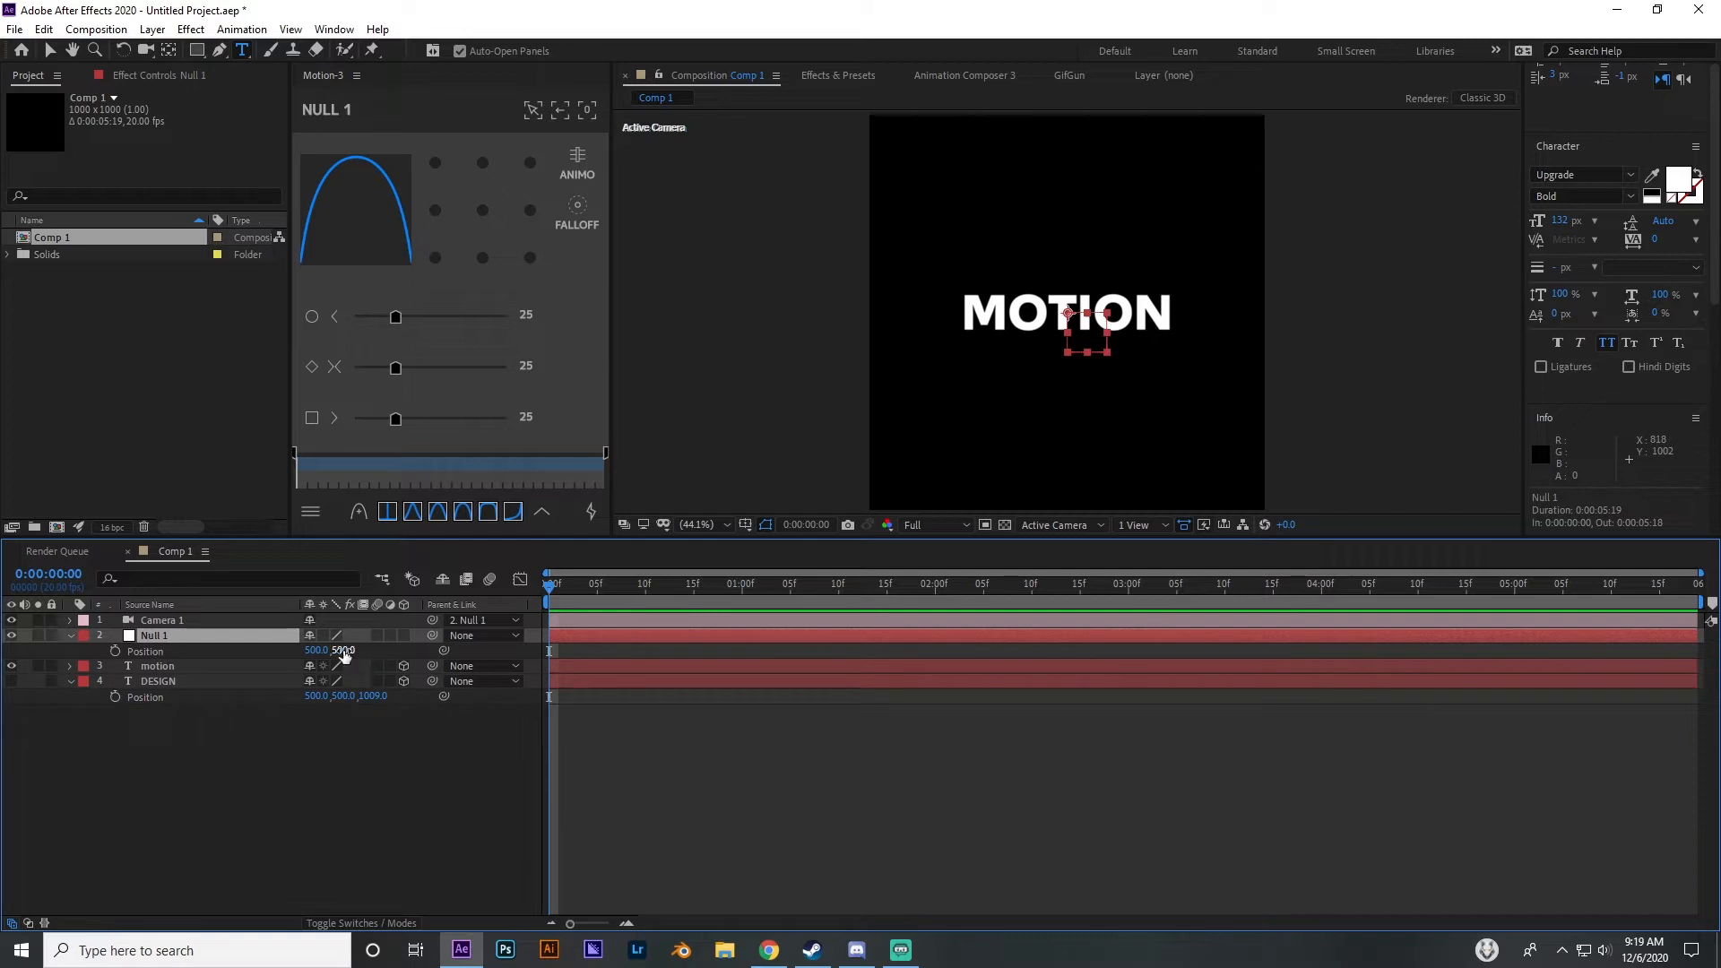
pyautogui.click(404, 636)
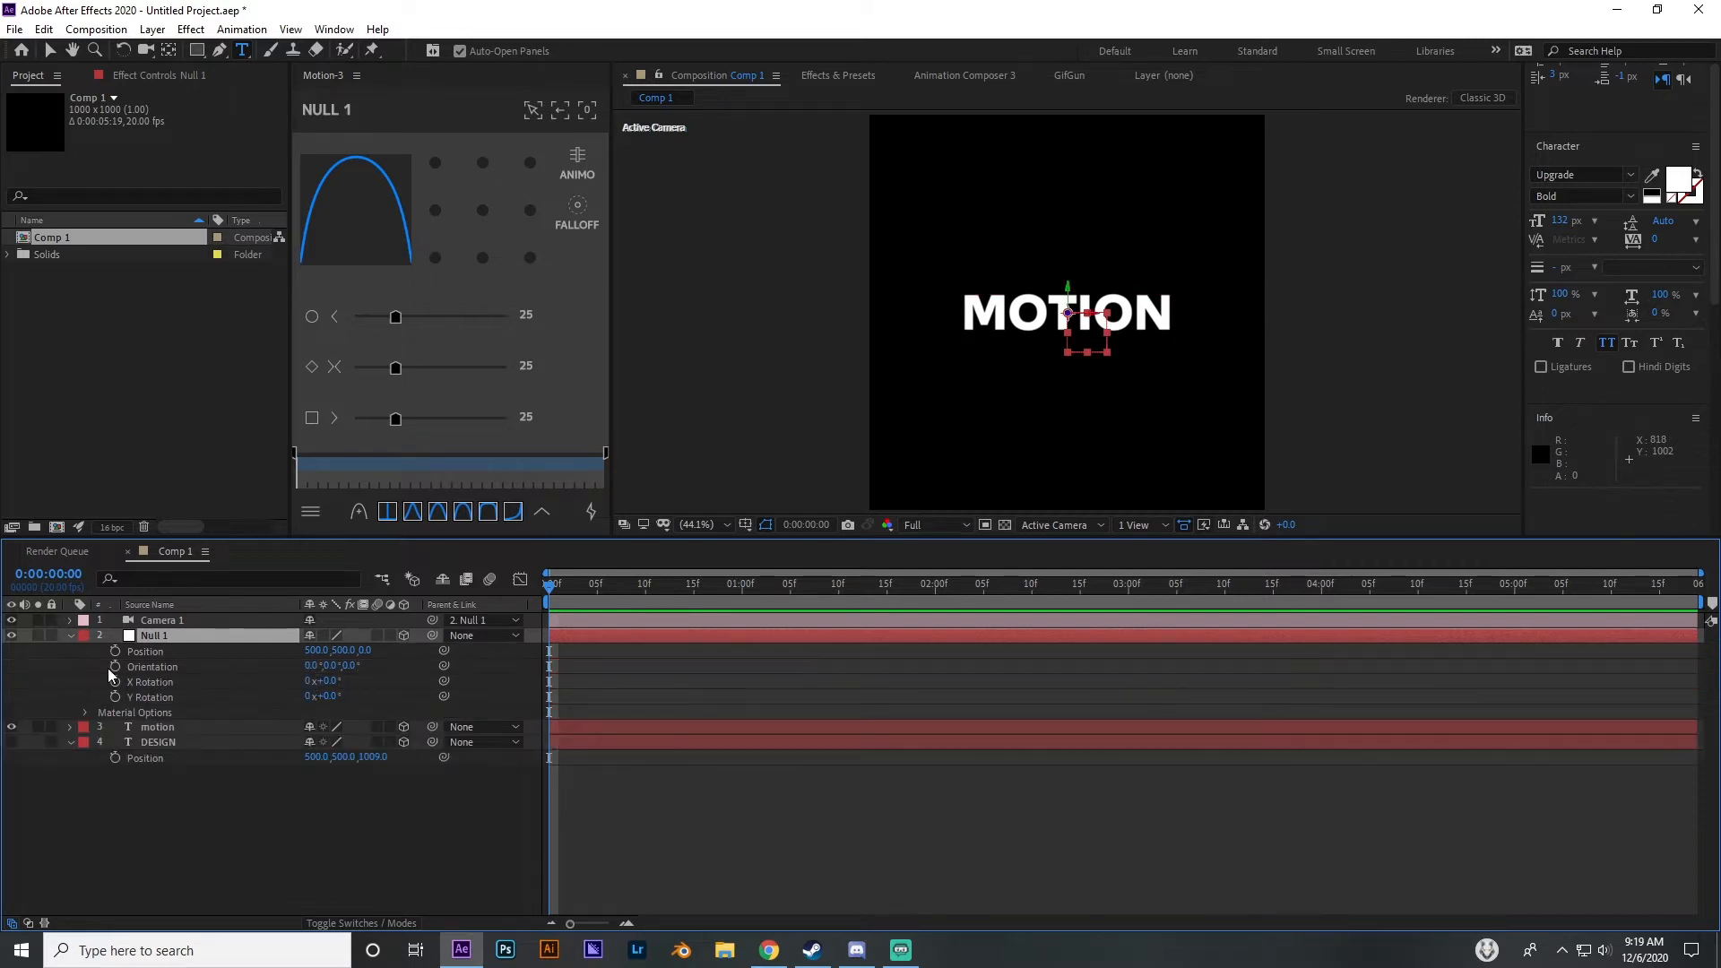
pyautogui.press('p')
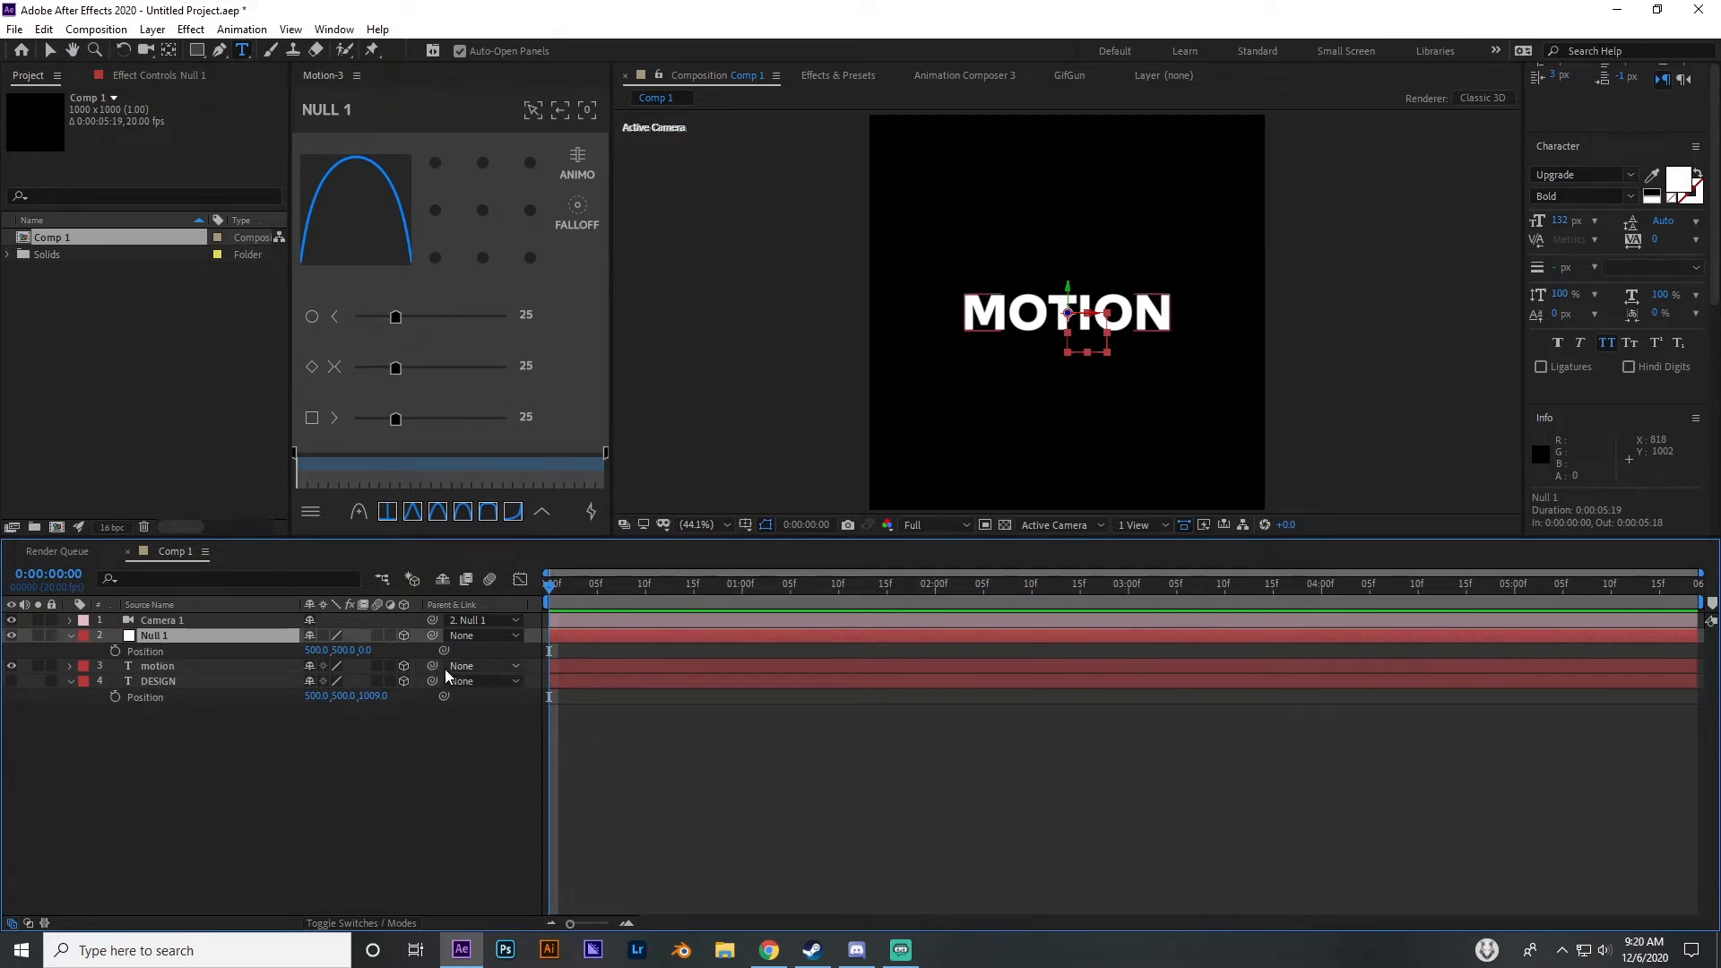
# Keyframe the null's position at the start, then set its Z position to 908 at 0:00:01:00
pyautogui.click(114, 650)
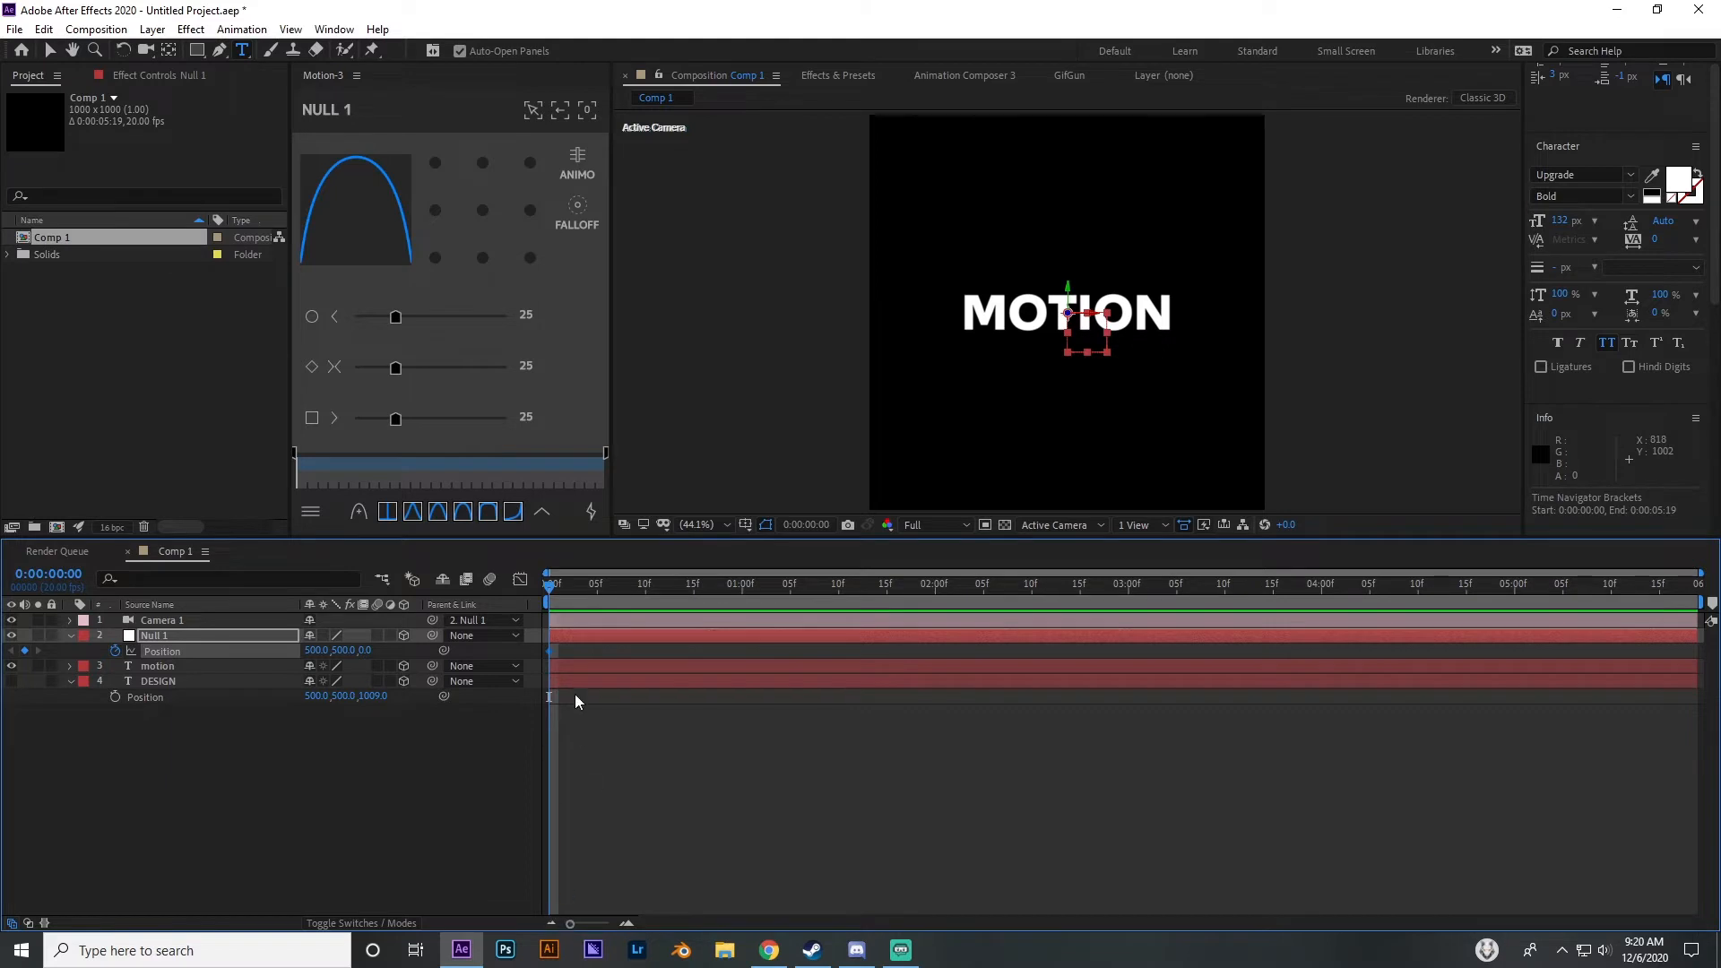
pyautogui.moveTo(565, 588); pyautogui.dragTo(741, 602)
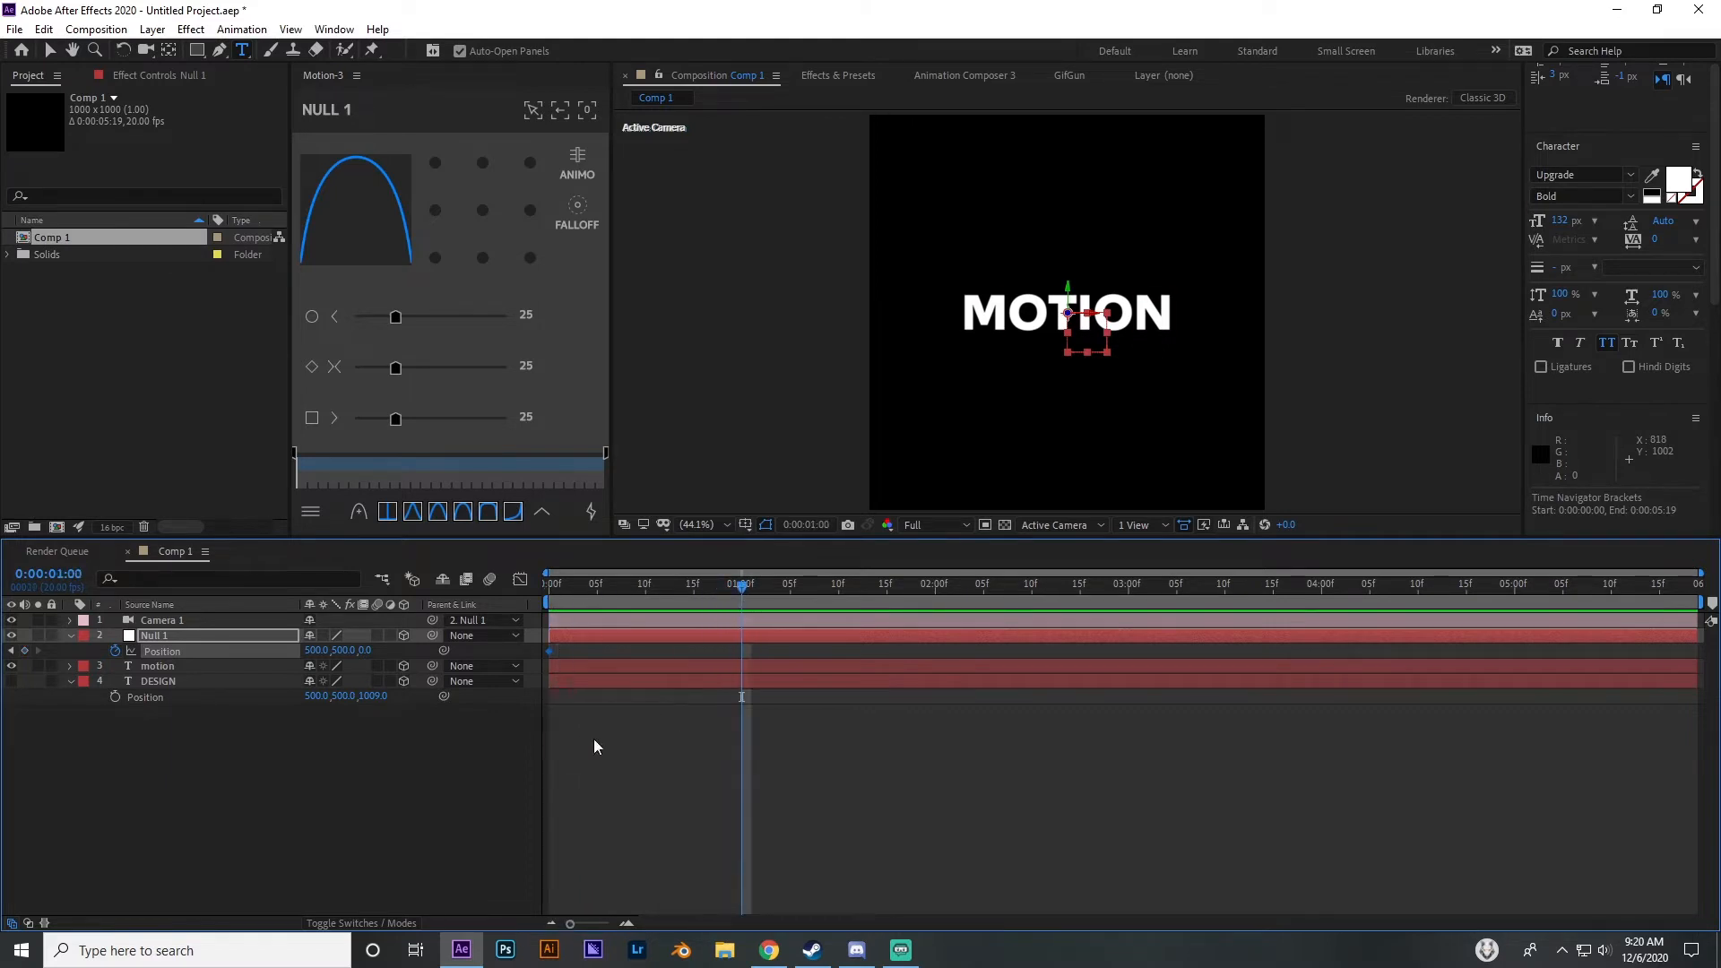
pyautogui.moveTo(369, 650); pyautogui.dragTo(997, 725)
pyautogui.moveTo(379, 659); pyautogui.dragTo(532, 667)
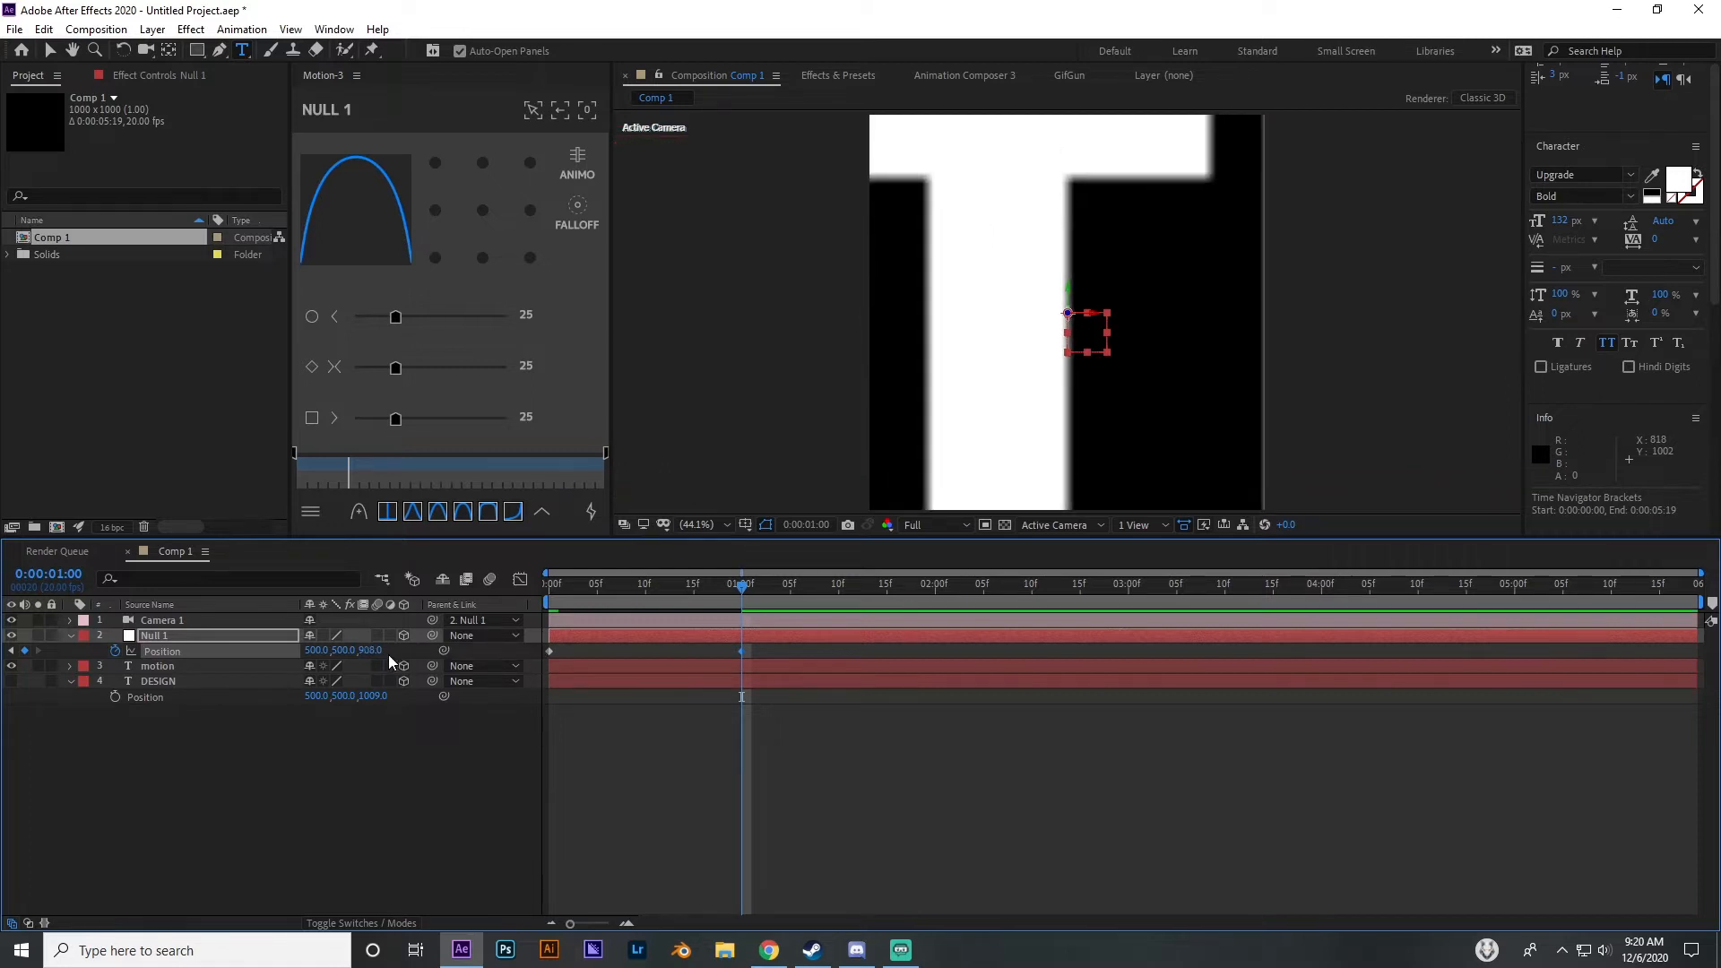
# Turn off depth of field in Camera 1's camera options and collapse the layer
pyautogui.click(143, 624)
pyautogui.click(69, 621)
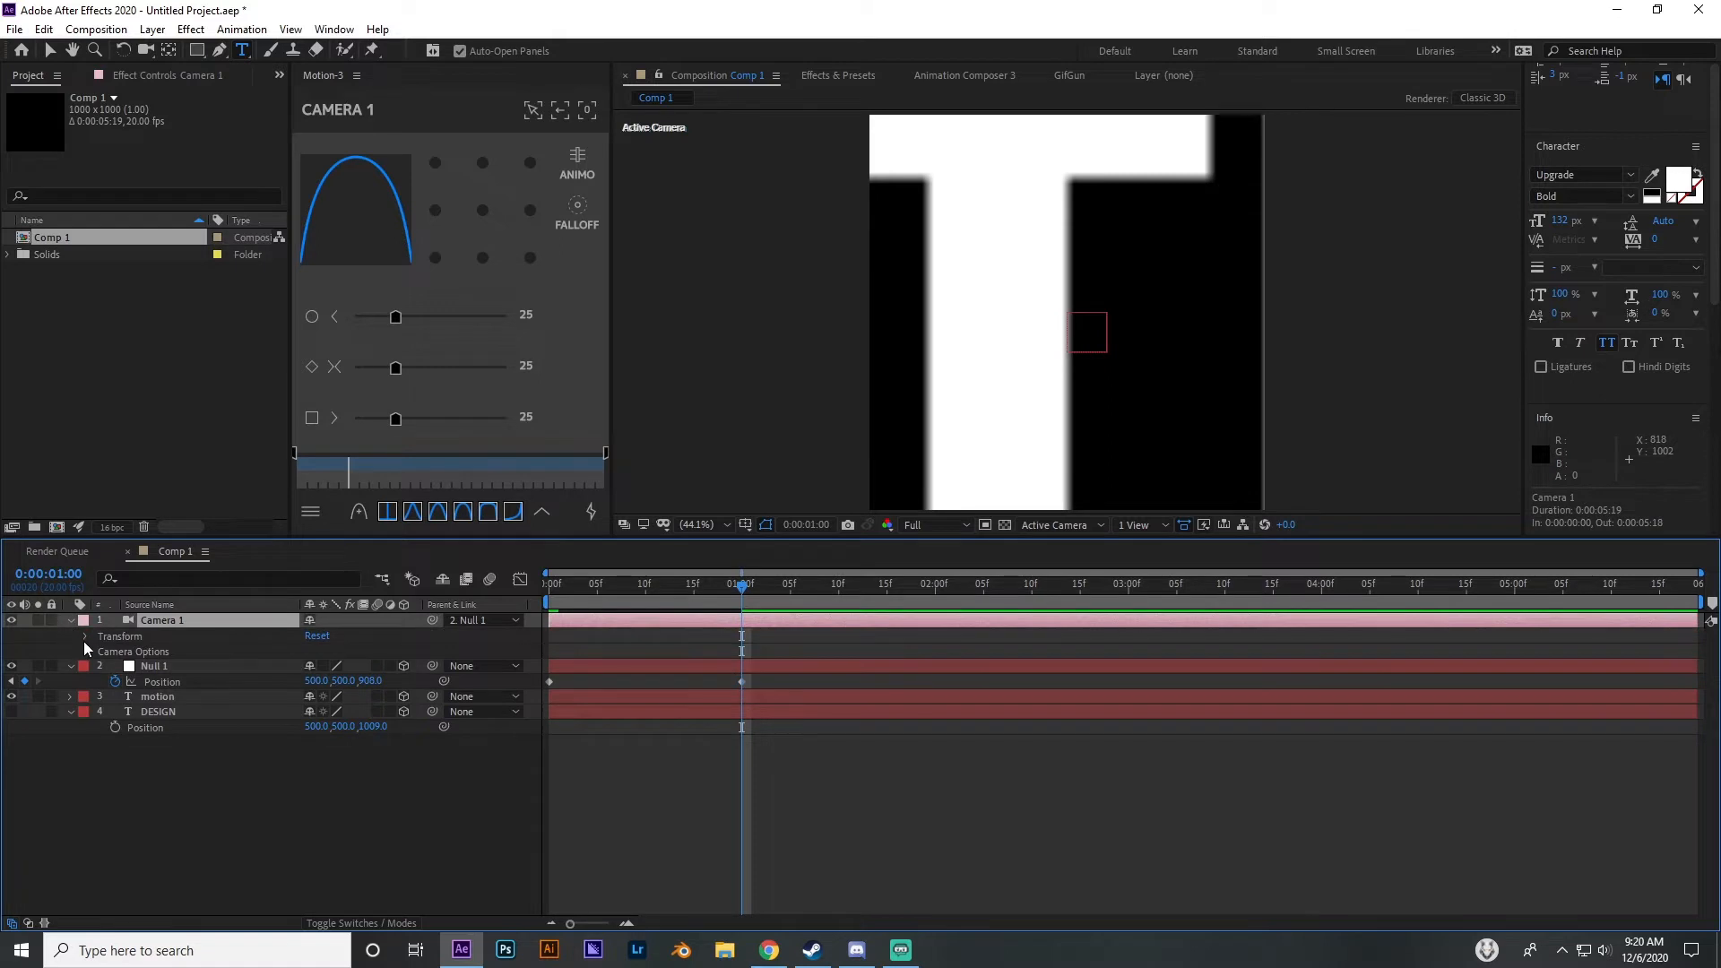
pyautogui.click(84, 638)
pyautogui.click(84, 638)
pyautogui.click(86, 651)
pyautogui.click(312, 683)
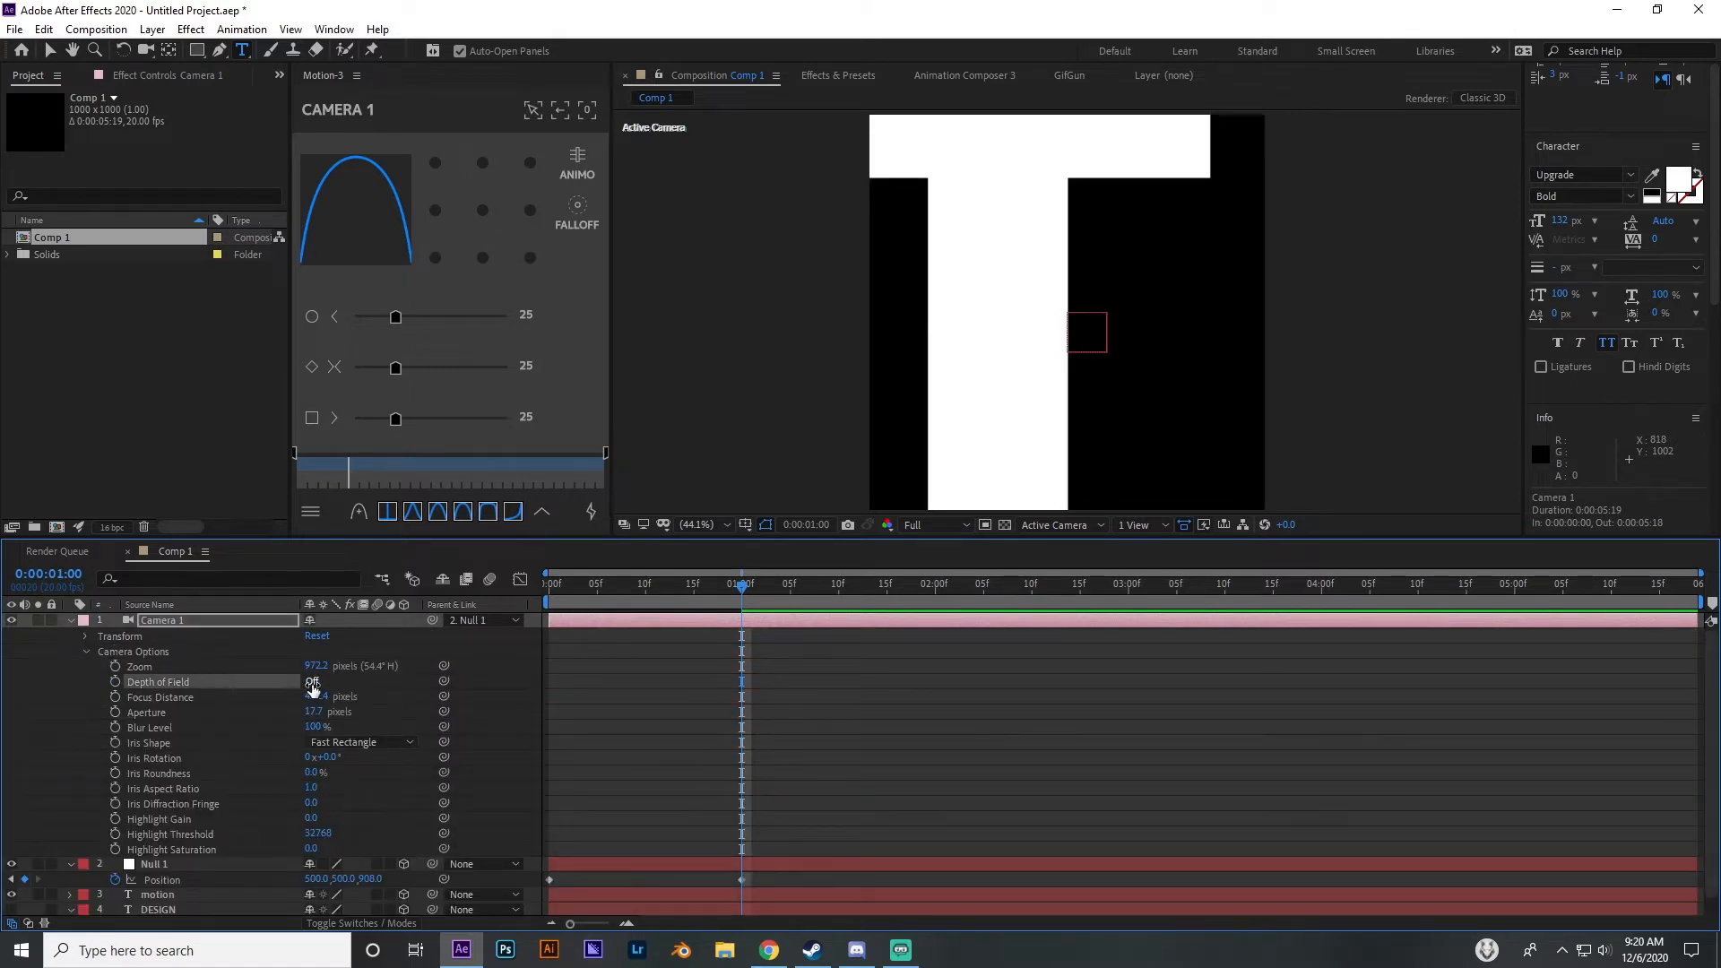
pyautogui.click(86, 651)
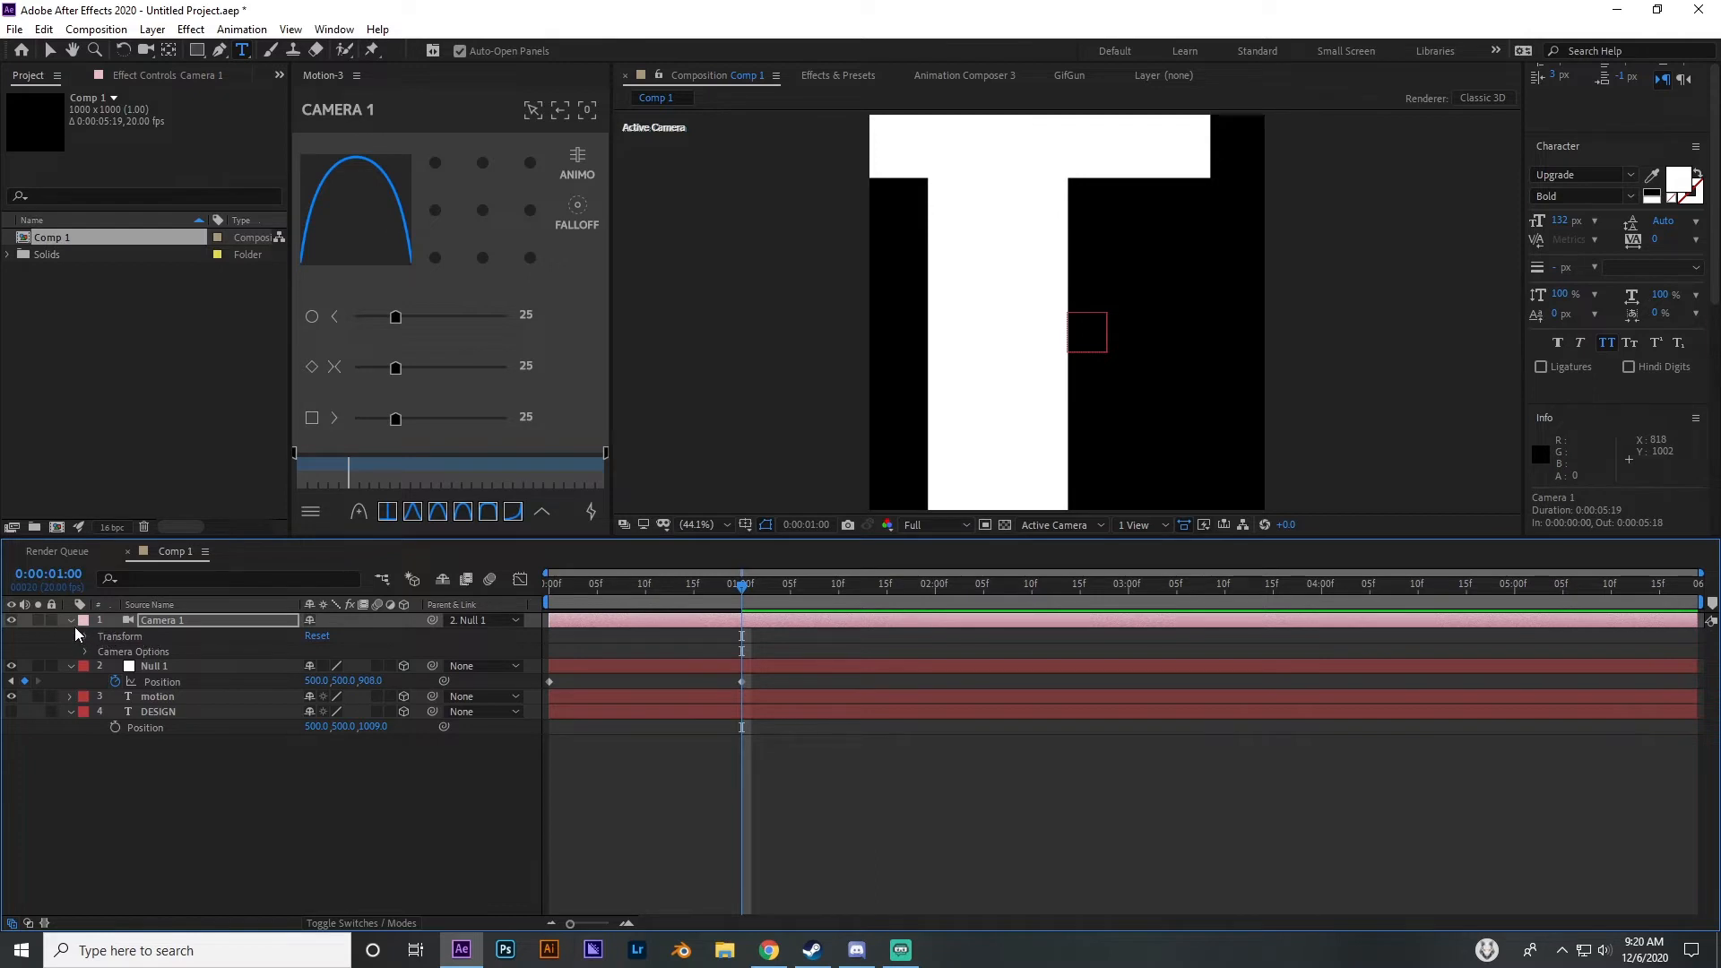
pyautogui.click(70, 619)
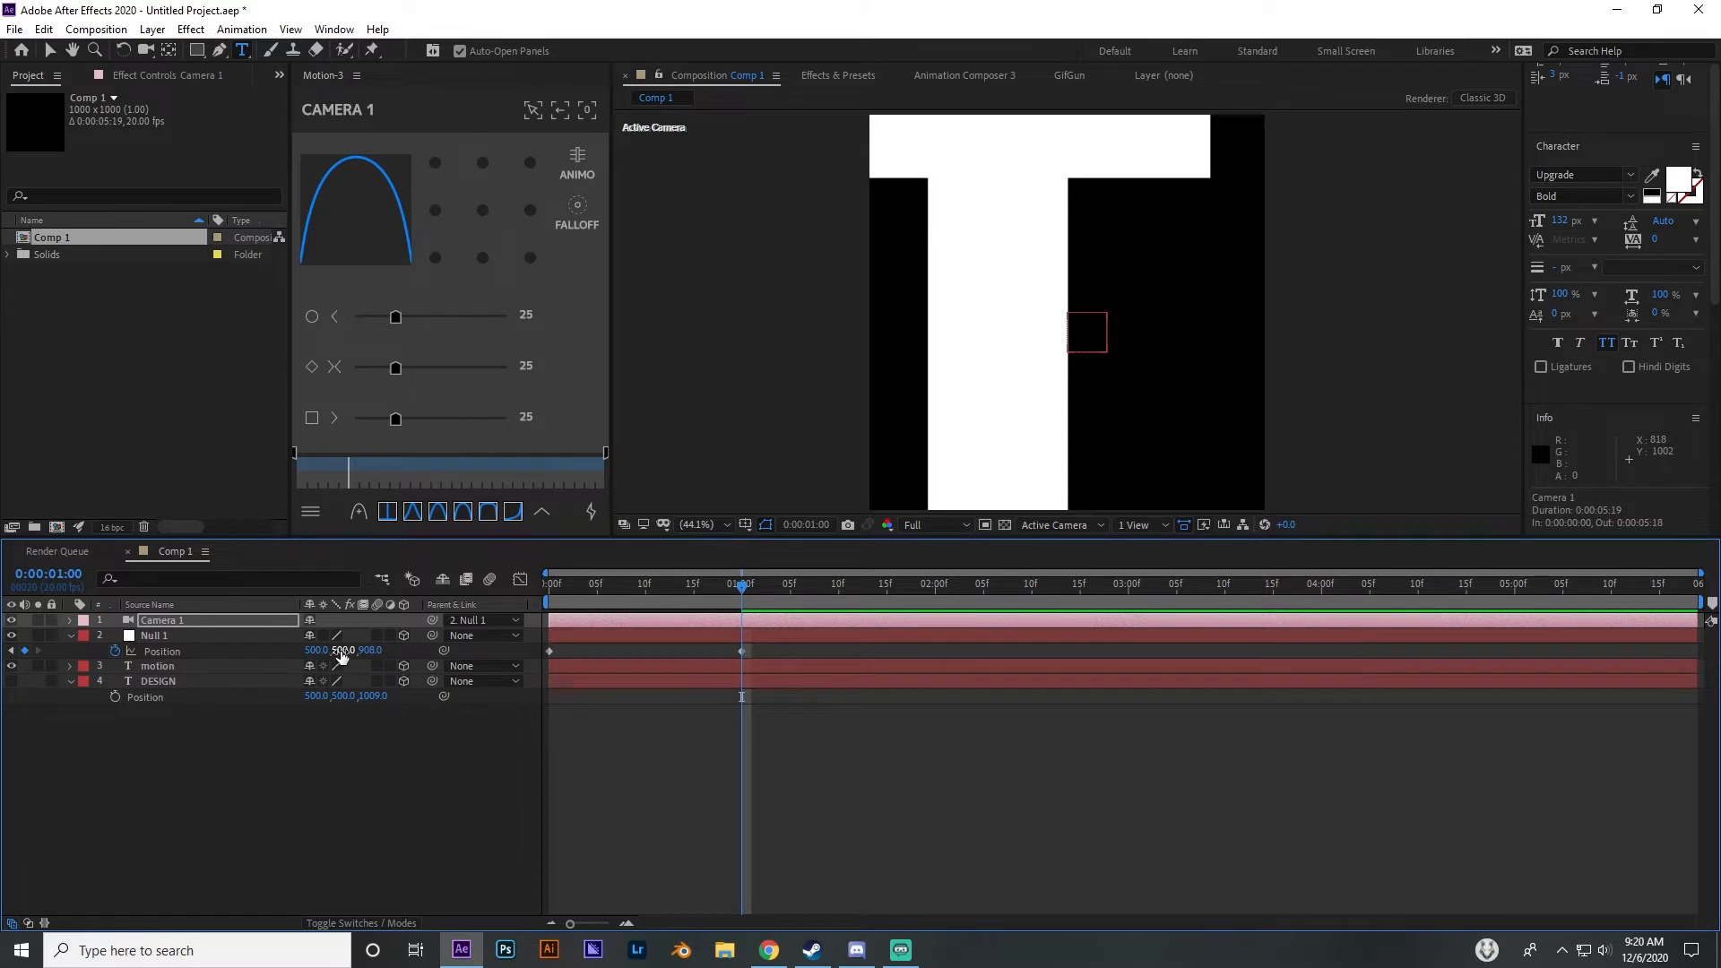
# At 0:00:01:00, set the null's position to X 400 and Z 1080, and show the DESIGN layer again
pyautogui.moveTo(343, 650); pyautogui.dragTo(307, 657)
pyautogui.hotkey('ctrl', 'z')
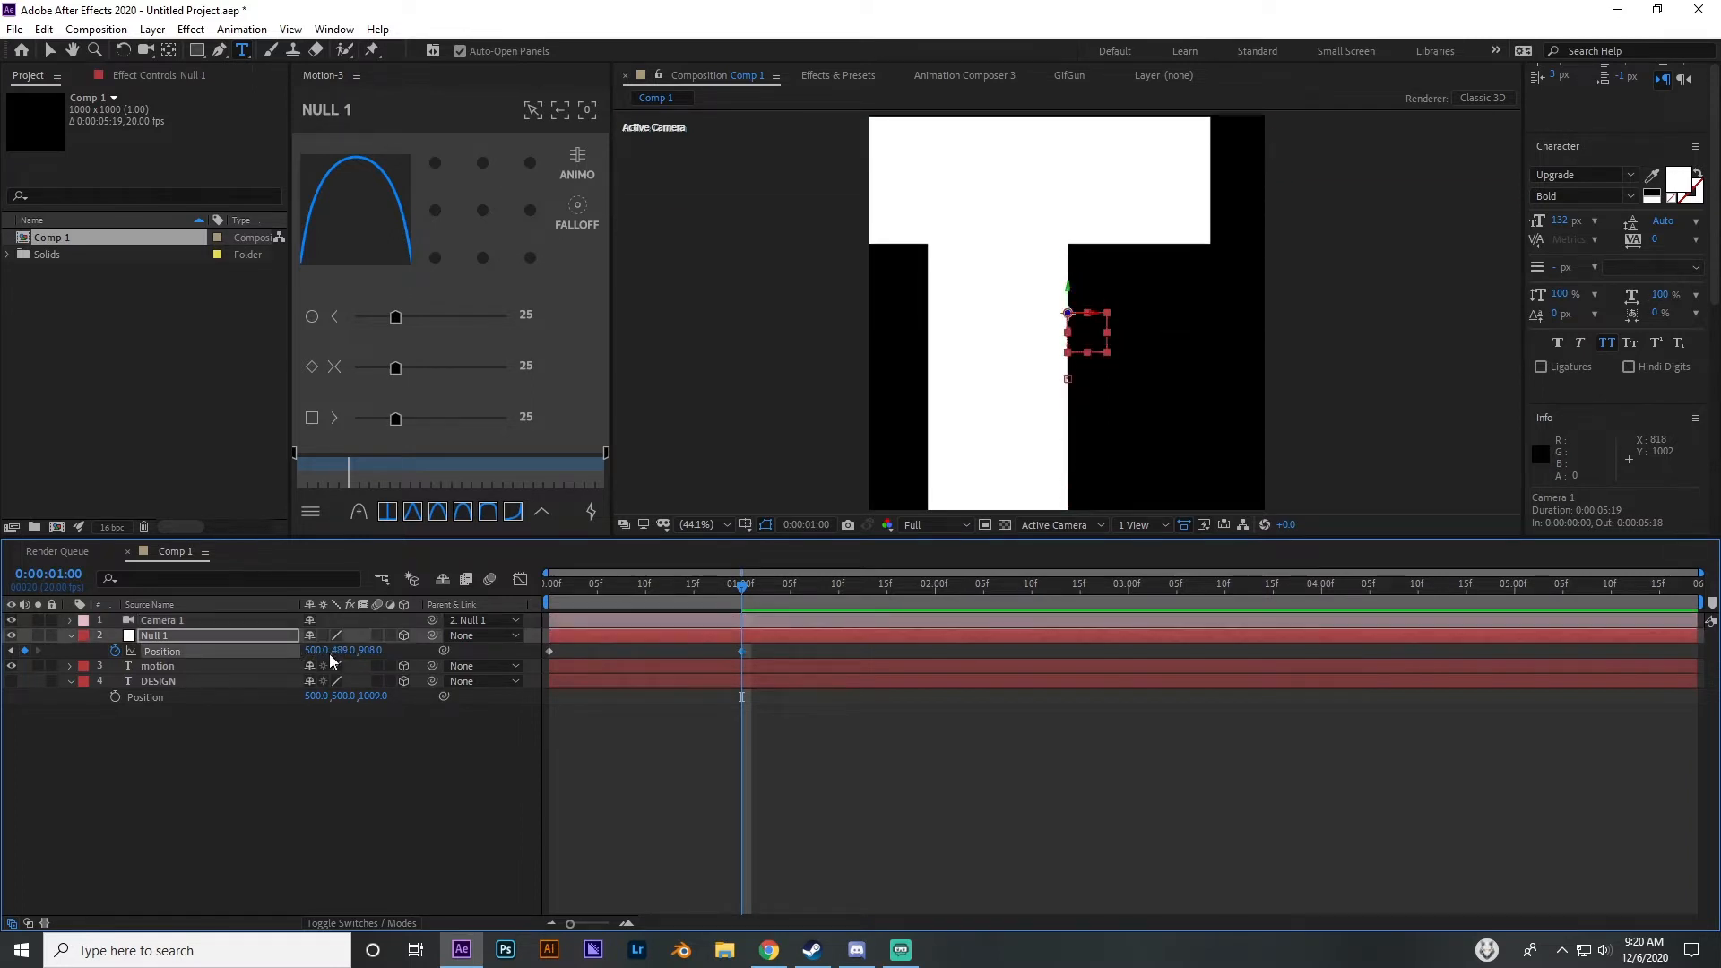
pyautogui.moveTo(315, 650); pyautogui.dragTo(224, 657)
pyautogui.moveTo(369, 650); pyautogui.dragTo(411, 653)
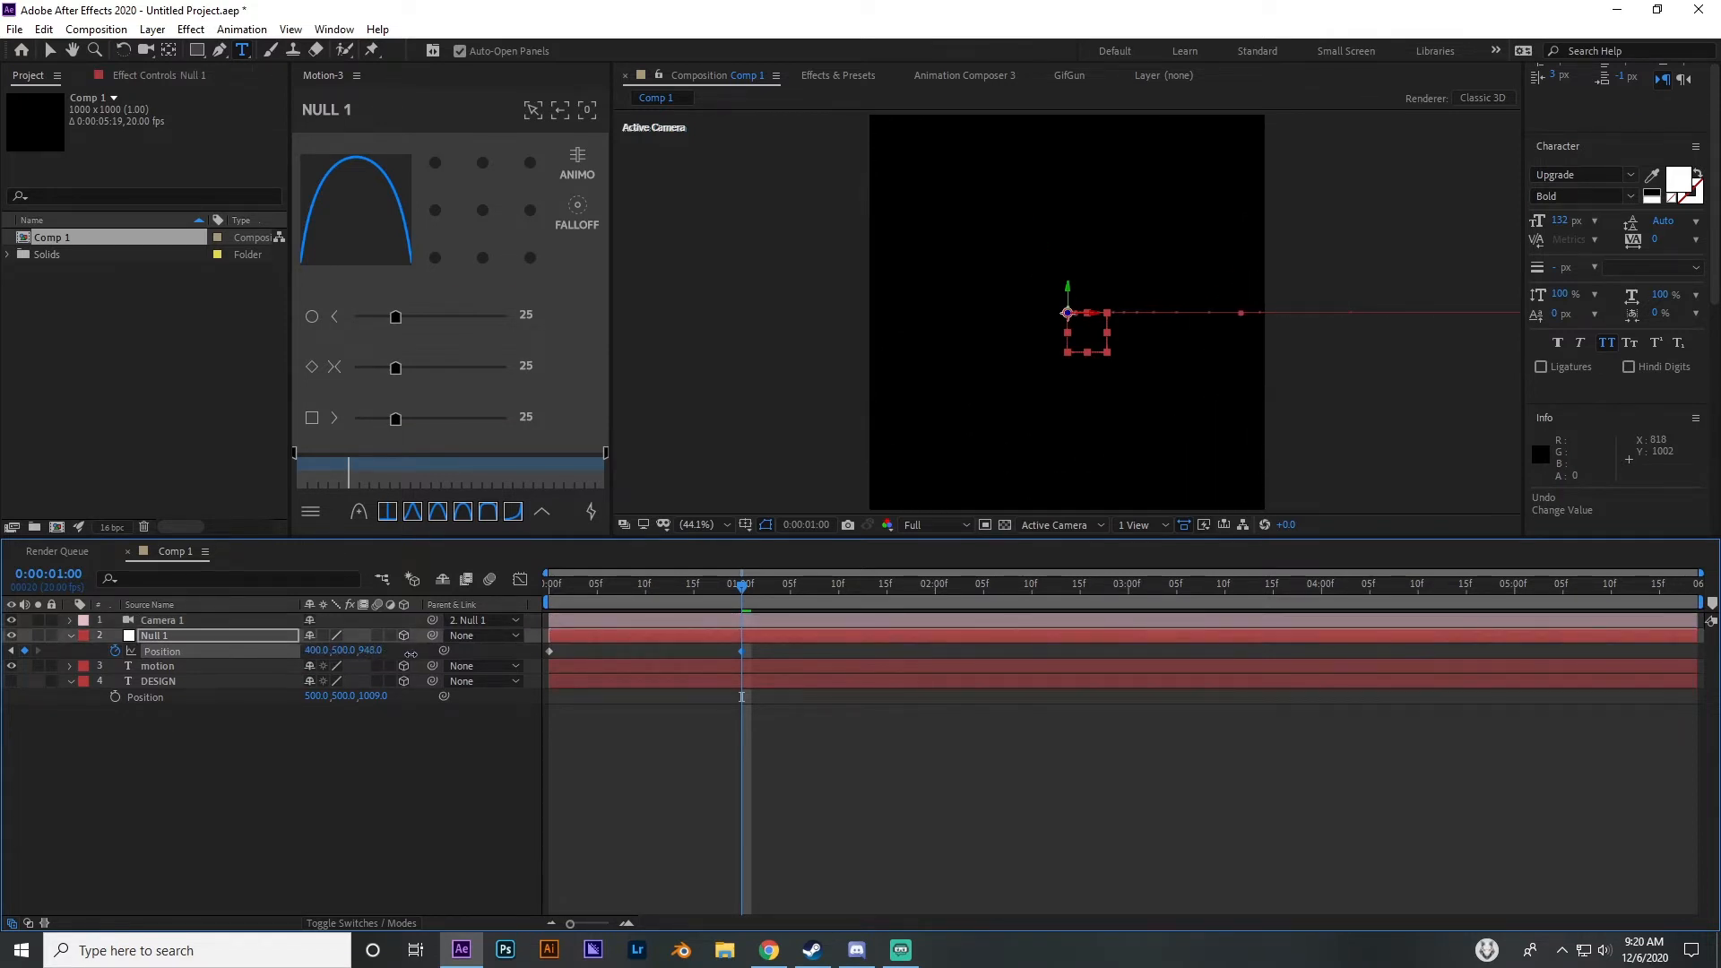
pyautogui.moveTo(560, 590); pyautogui.dragTo(738, 625)
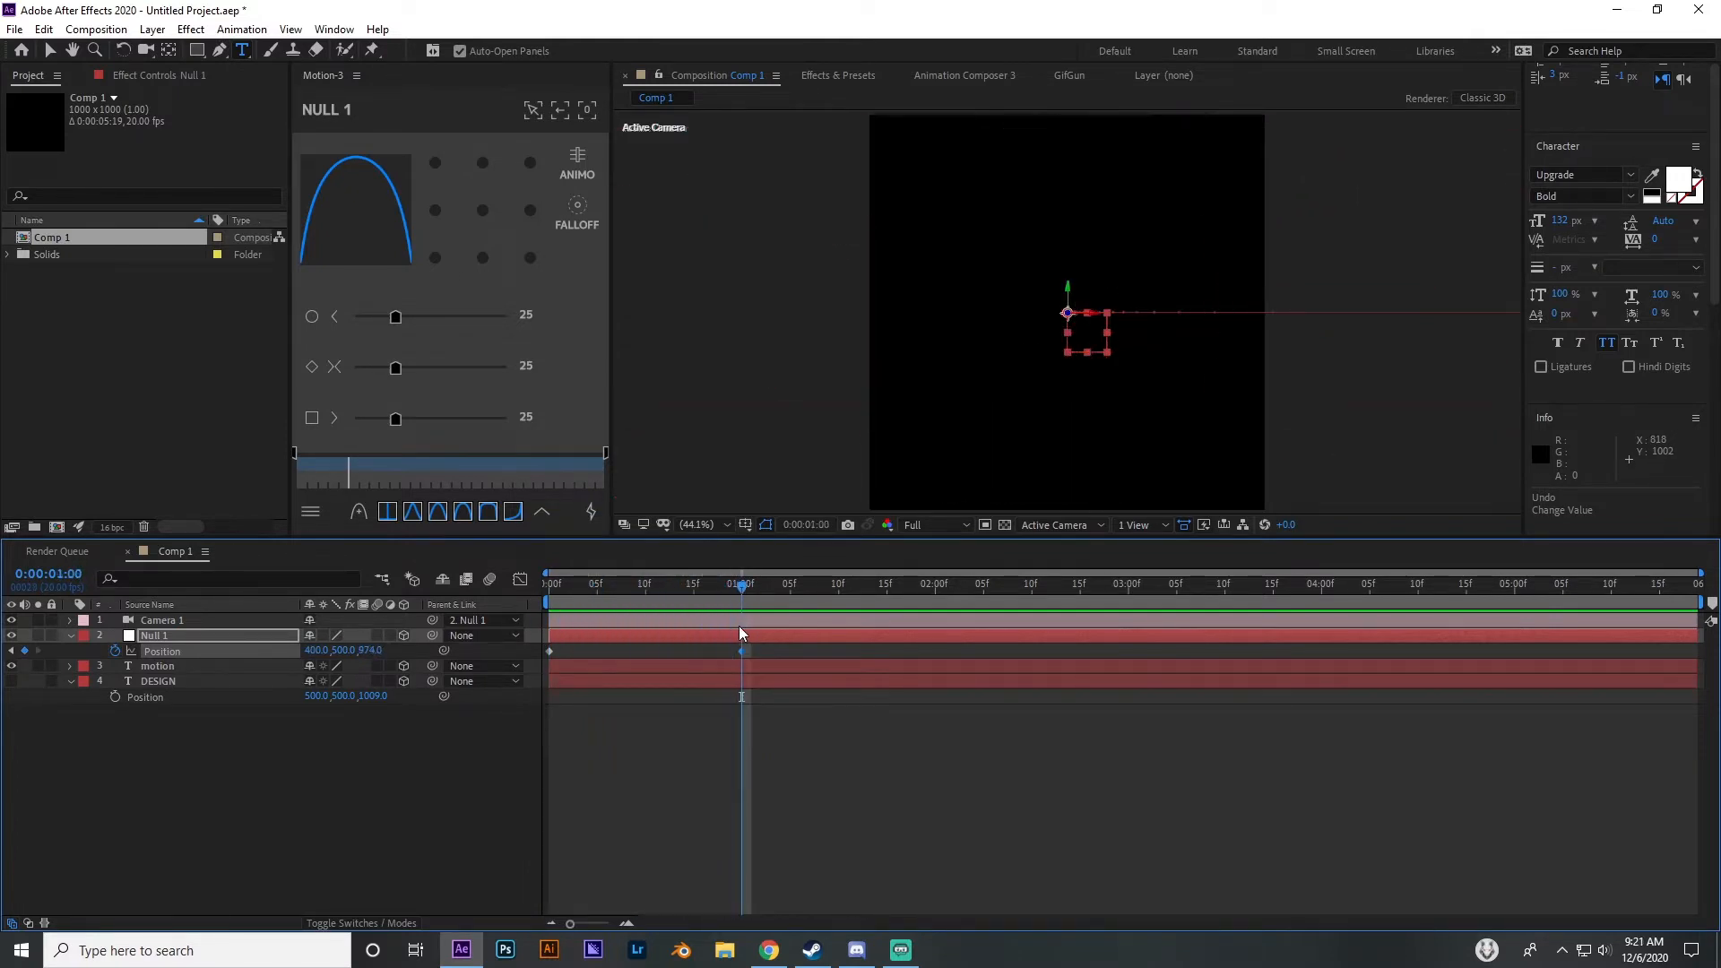
pyautogui.moveTo(370, 650); pyautogui.dragTo(419, 648)
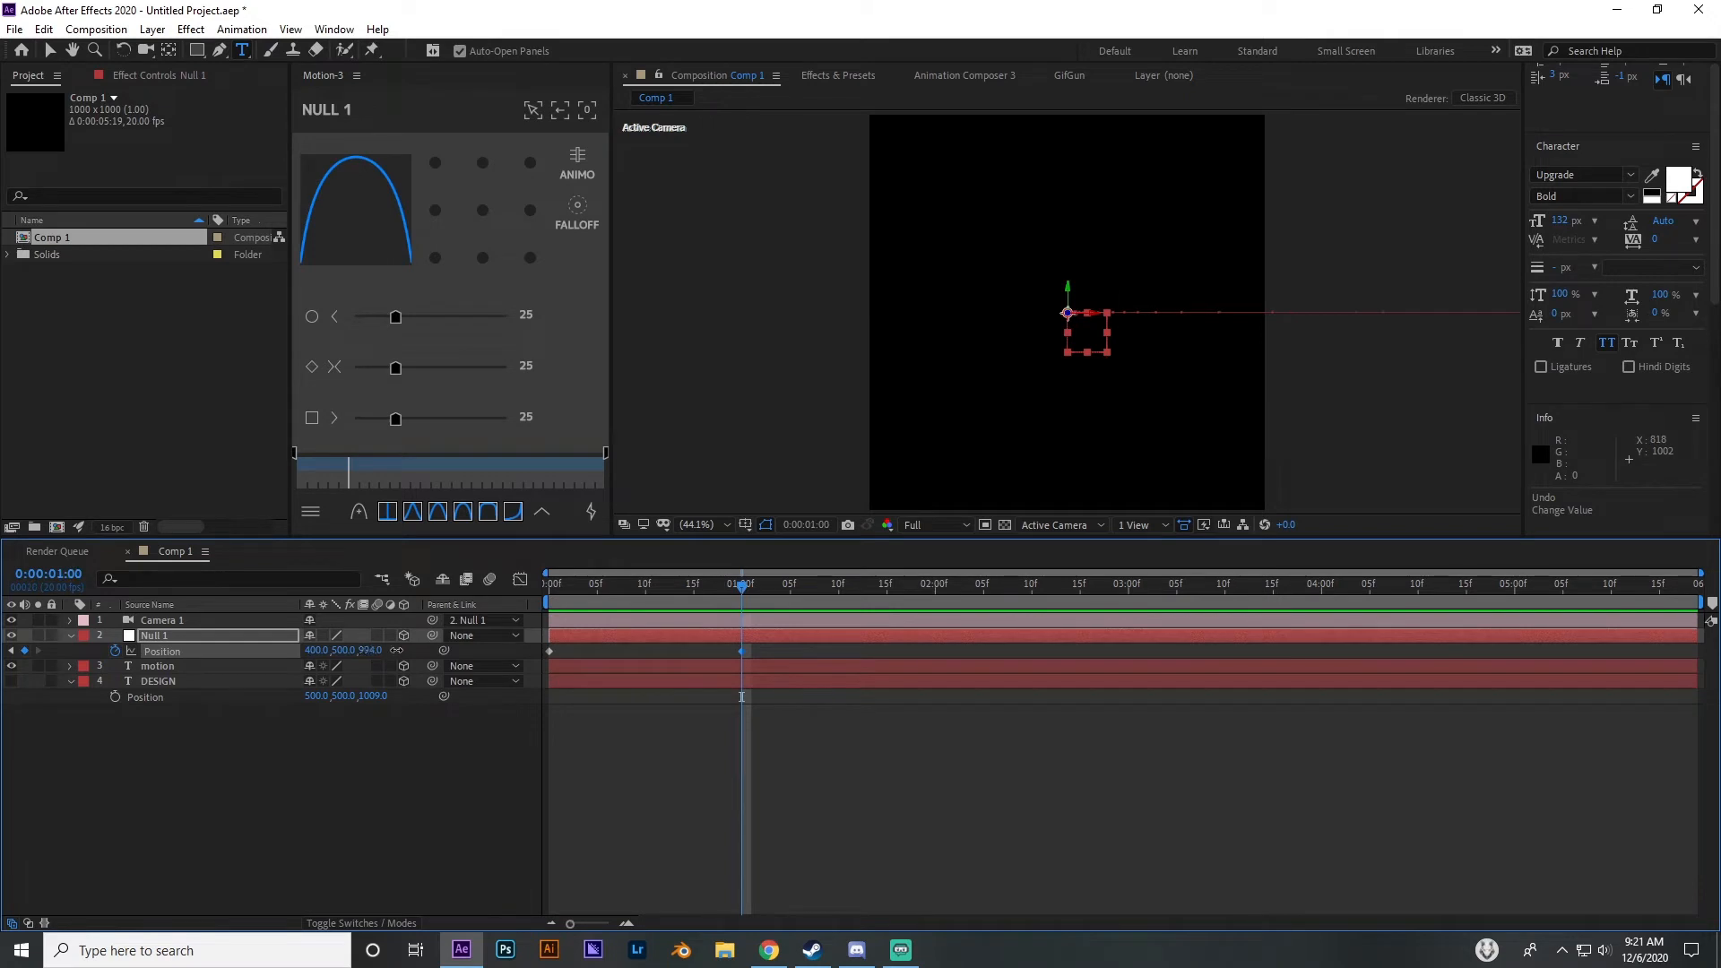
pyautogui.click(12, 680)
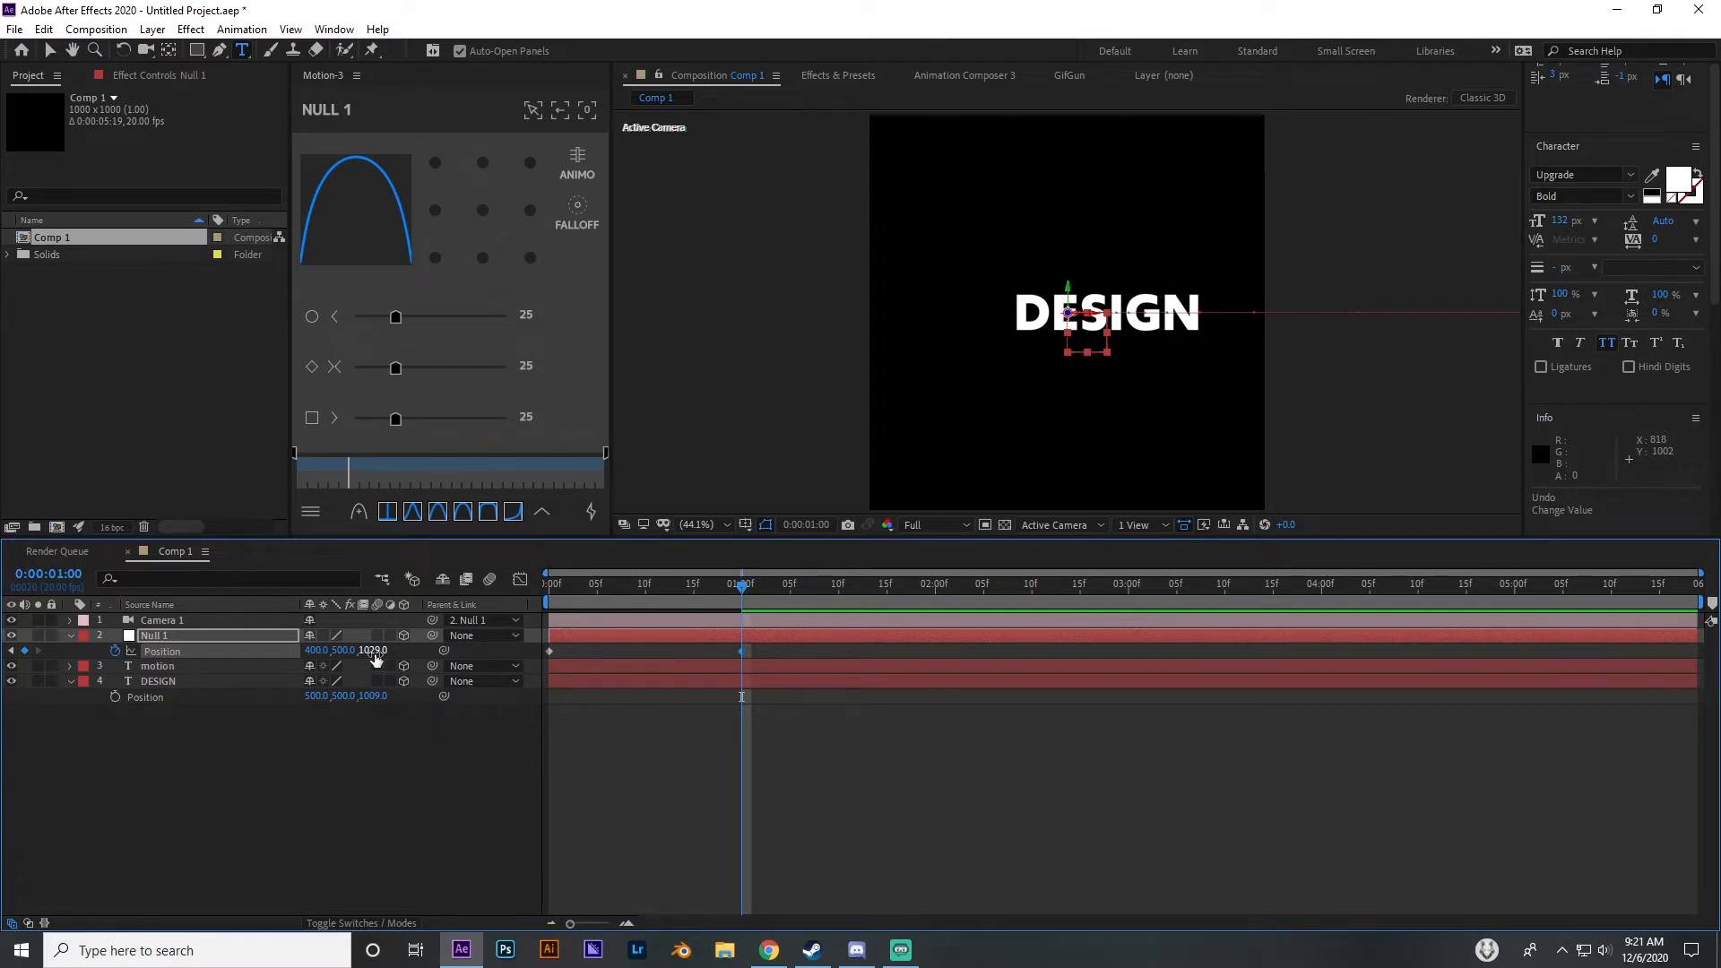
pyautogui.moveTo(377, 650); pyautogui.dragTo(429, 650)
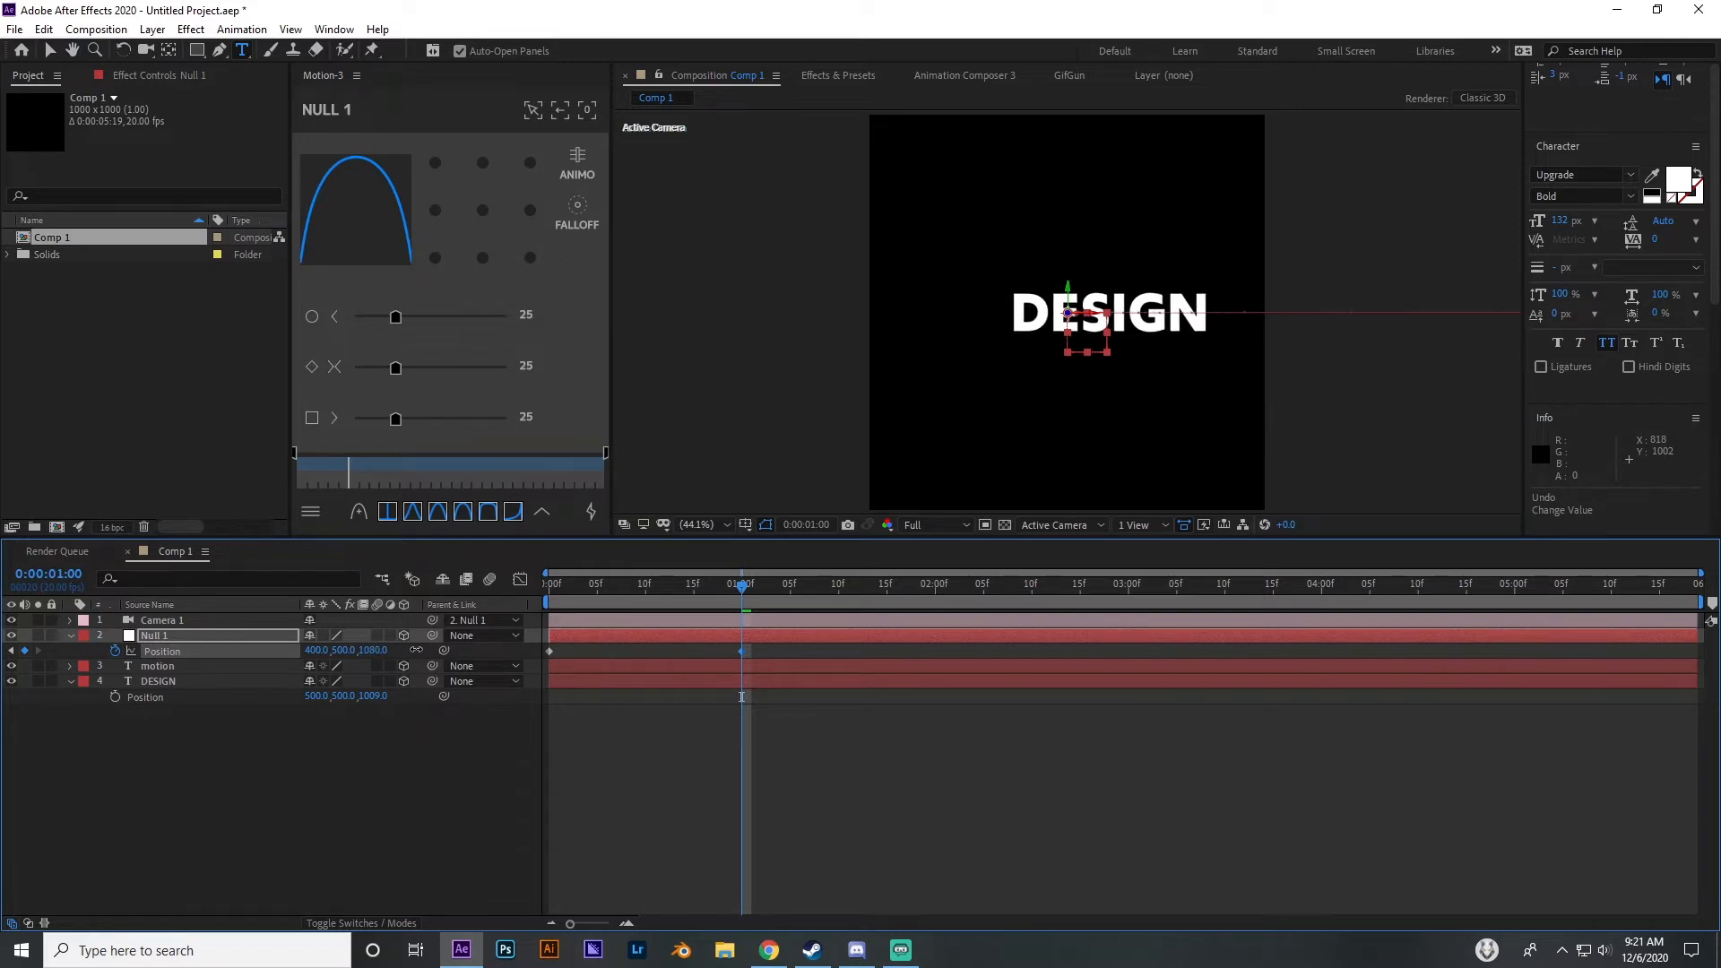
pyautogui.moveTo(742, 584); pyautogui.dragTo(837, 595)
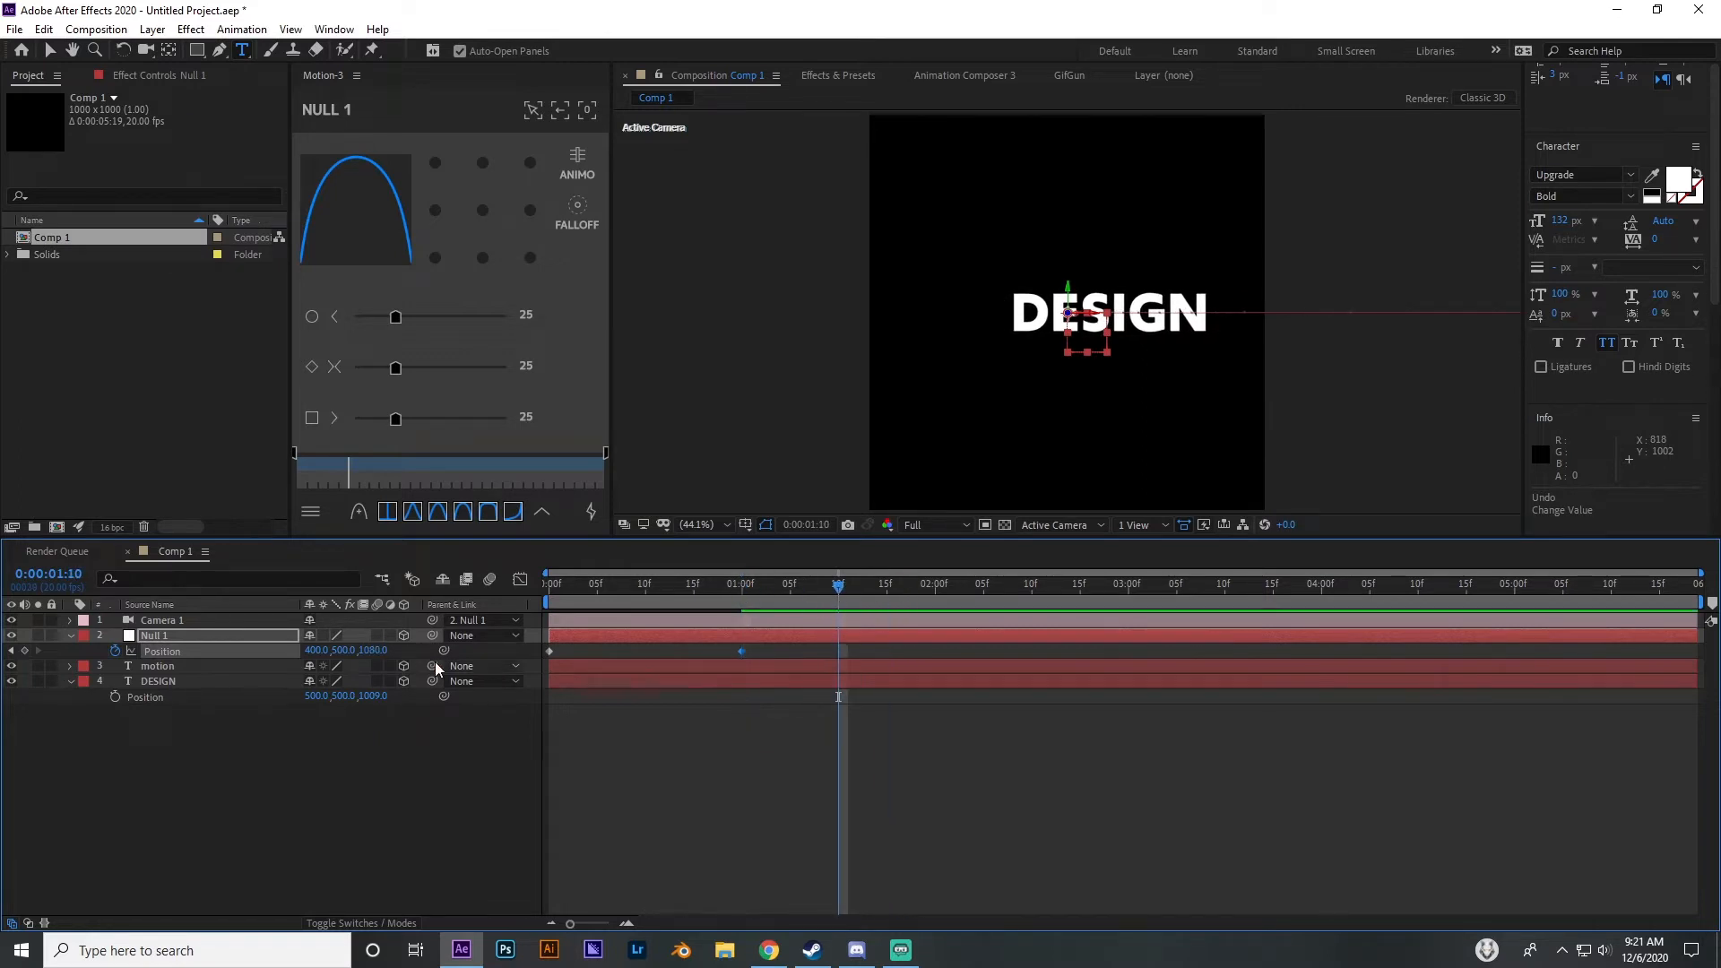
pyautogui.moveTo(316, 650); pyautogui.dragTo(416, 642)
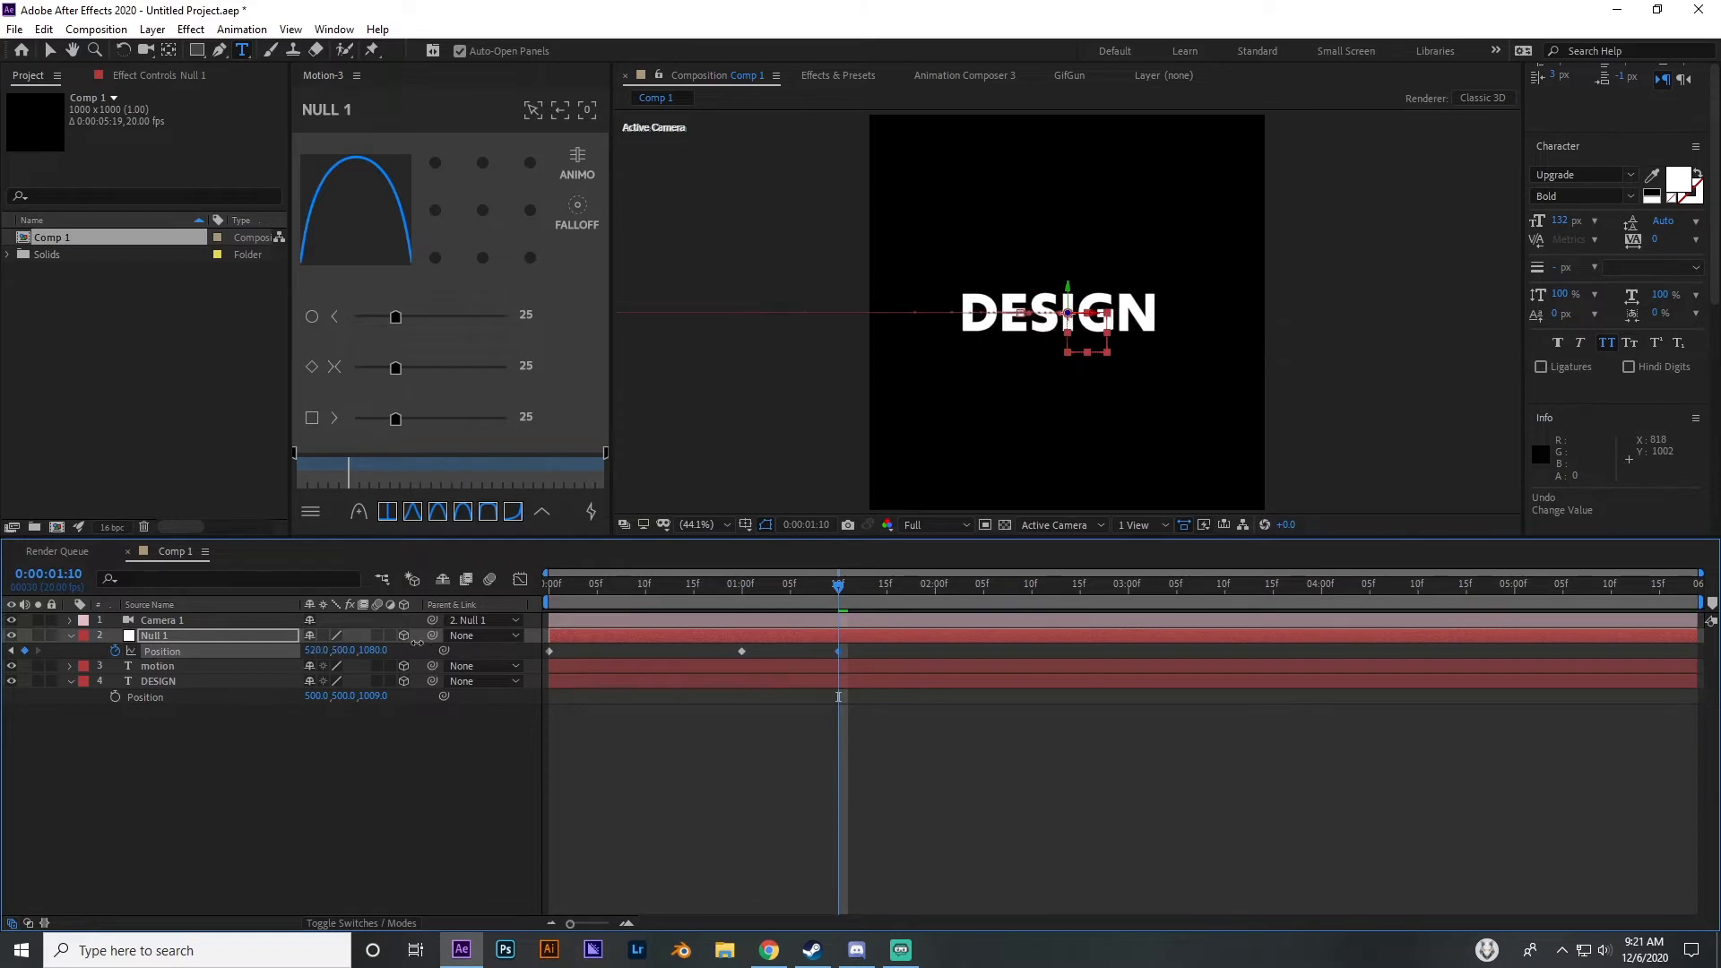
pyautogui.hotkey('ctrl', 'z')
pyautogui.moveTo(753, 614); pyautogui.dragTo(741, 613)
pyautogui.moveTo(326, 649); pyautogui.dragTo(400, 639)
pyautogui.moveTo(586, 584); pyautogui.dragTo(656, 595)
pyautogui.hotkey('ctrl', 'z')
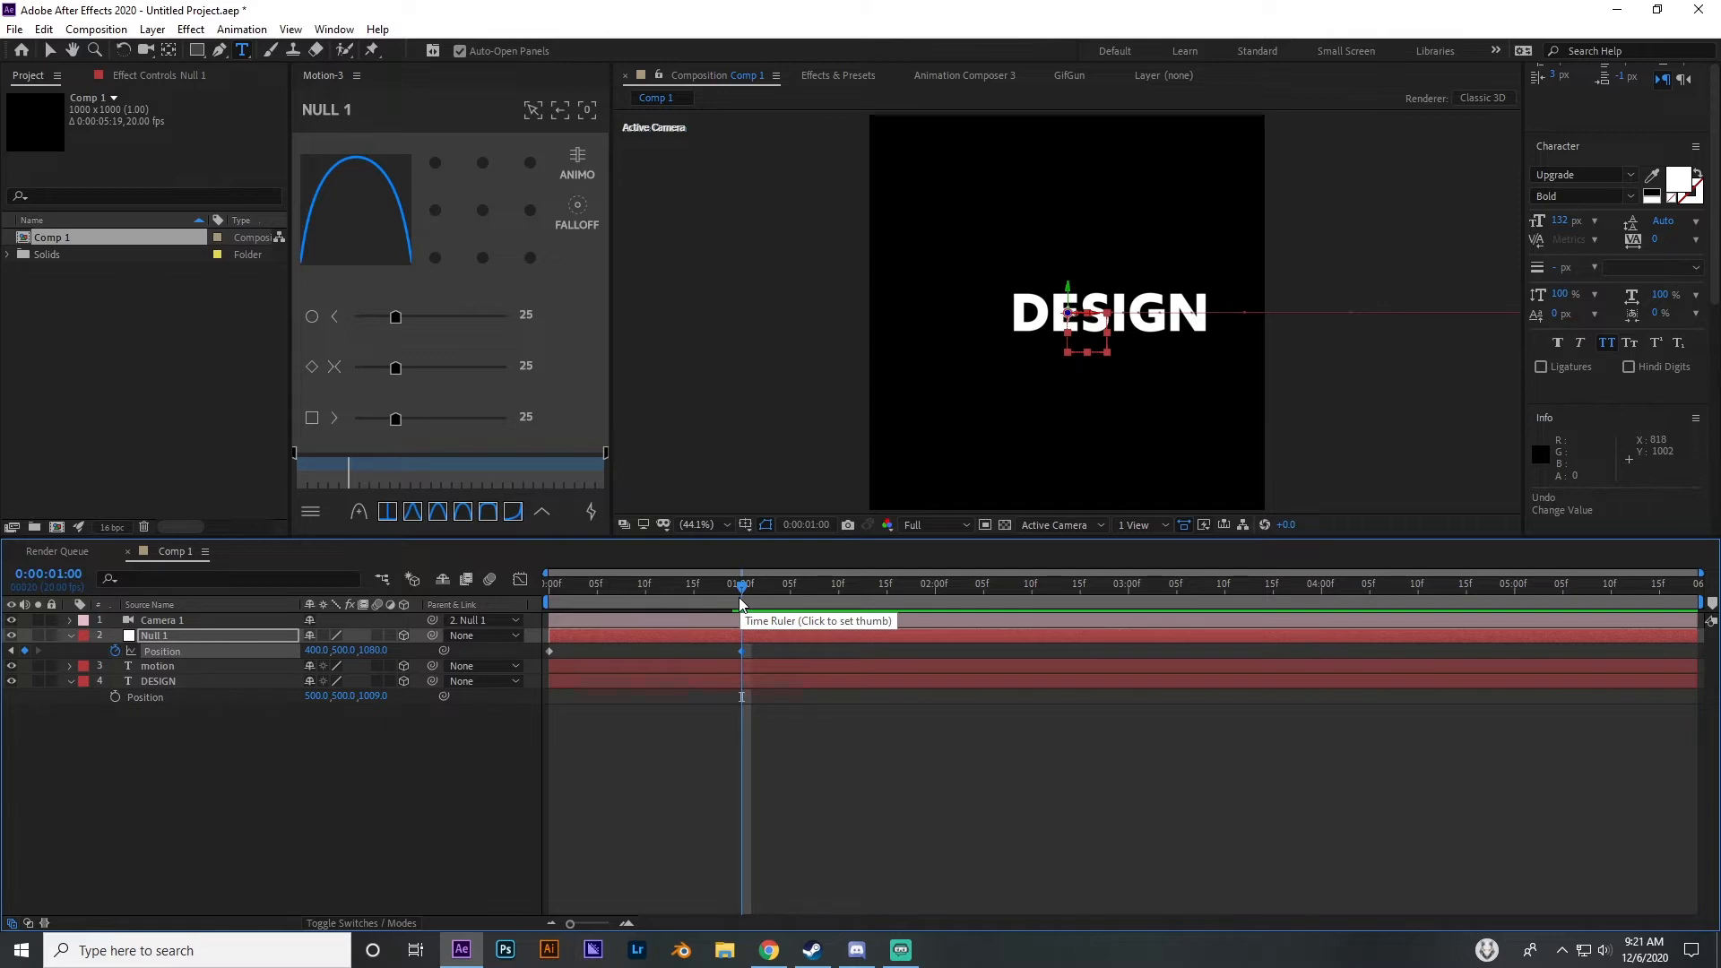
# Undo the earlier null Z and DESIGN visibility changes, and set the null's Z position to 944 at 0:00:01:00
pyautogui.hotkey('ctrl', 'z')
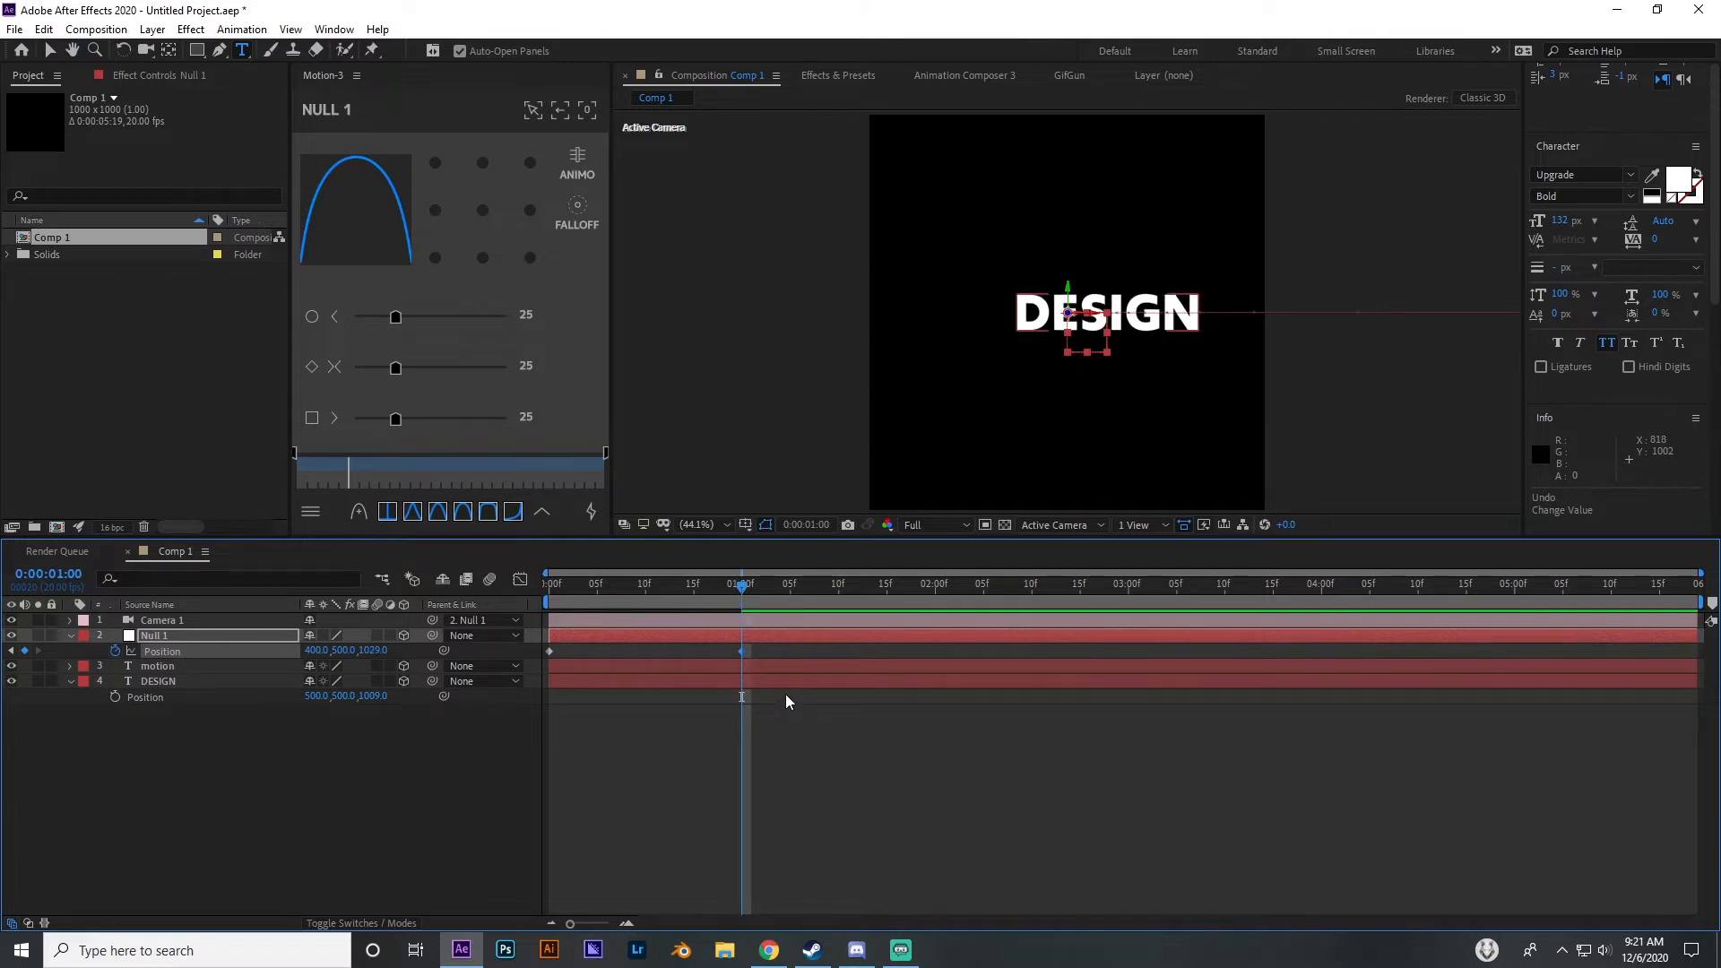
pyautogui.hotkey('ctrl', 'z')
pyautogui.moveTo(628, 591); pyautogui.dragTo(742, 599)
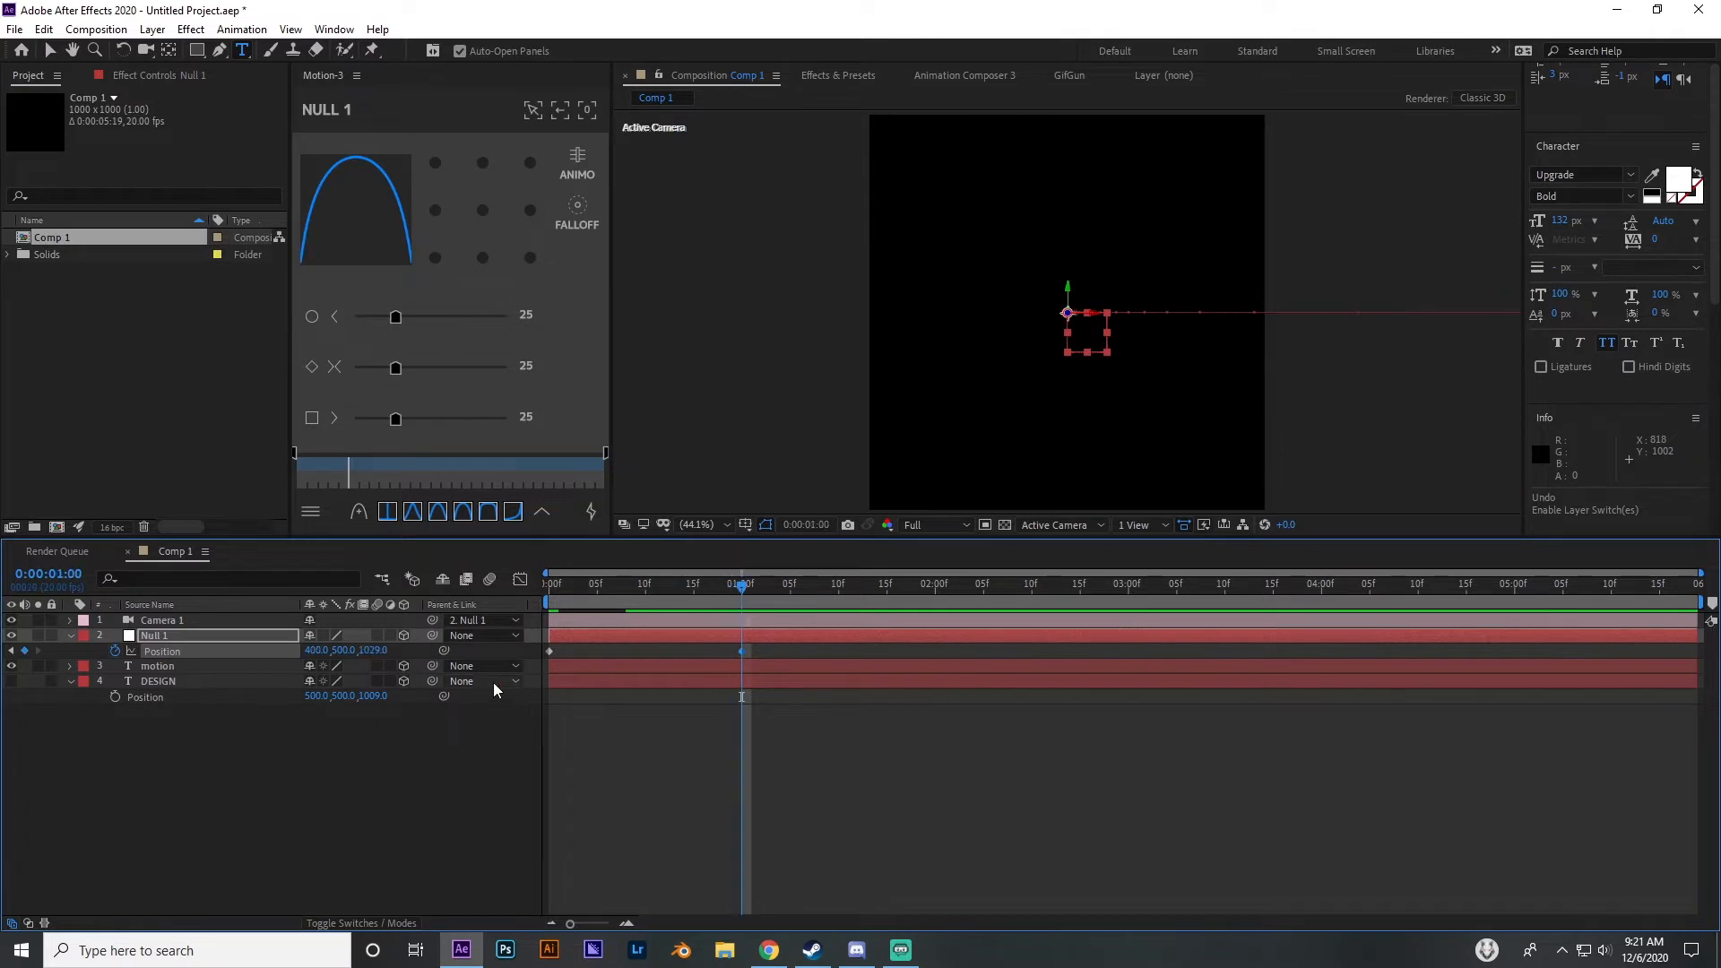
pyautogui.moveTo(375, 650); pyautogui.dragTo(315, 664)
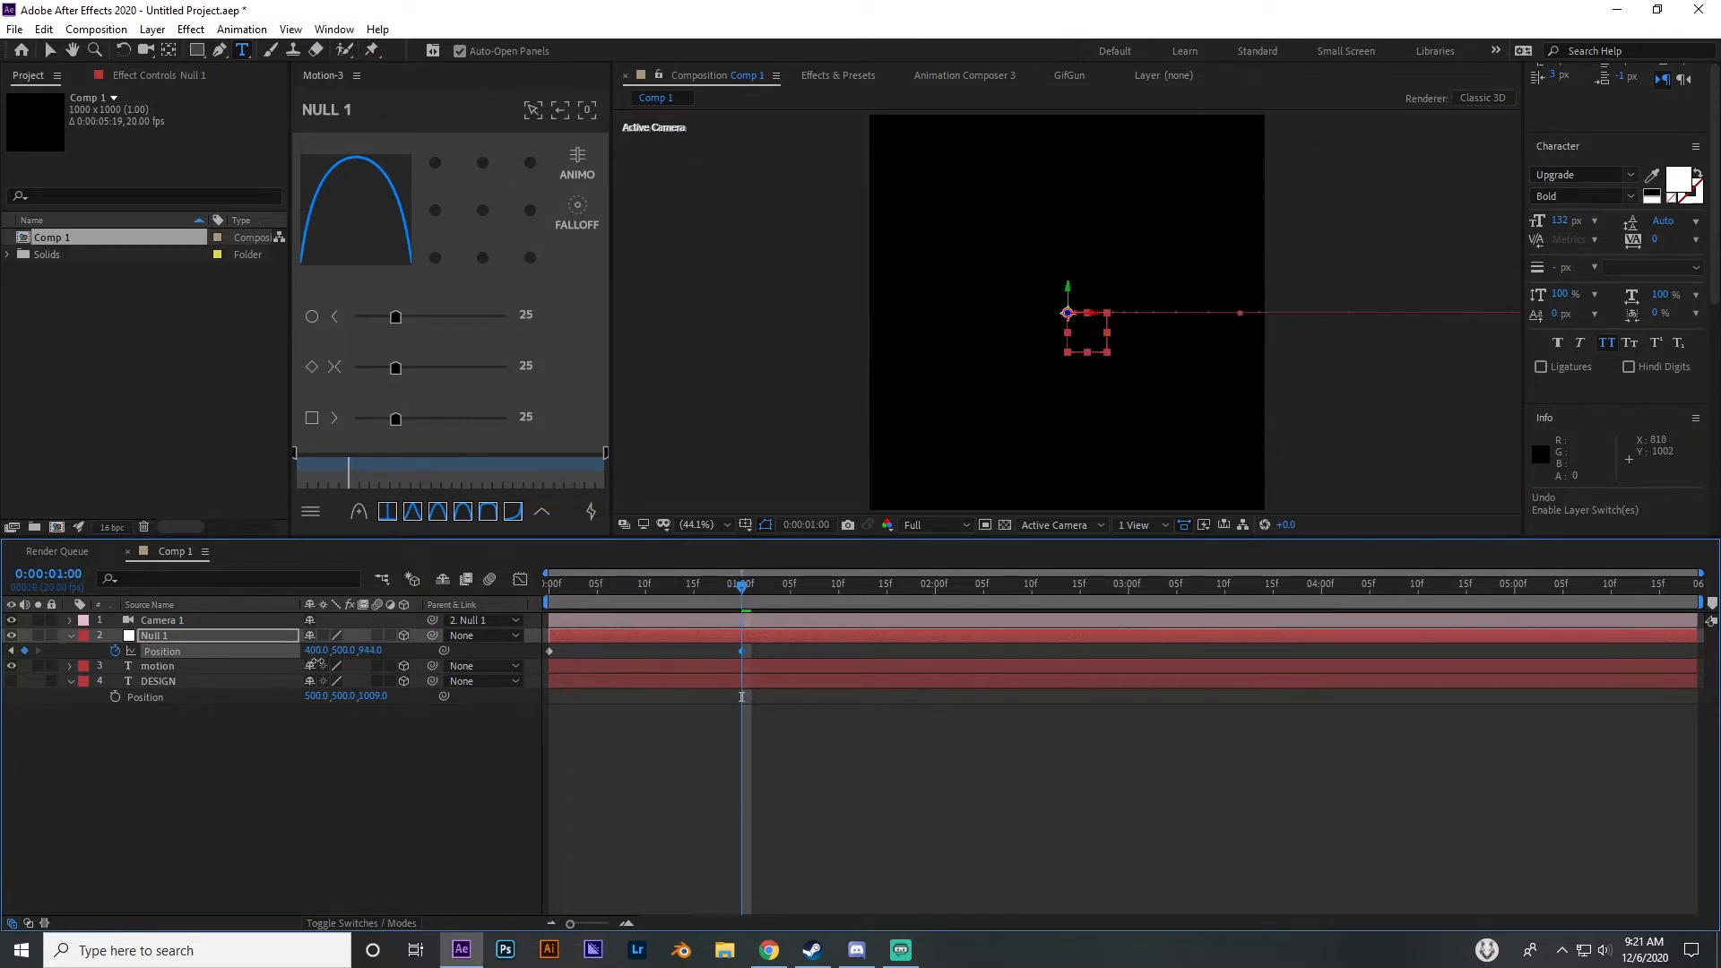
pyautogui.moveTo(741, 587); pyautogui.dragTo(741, 587)
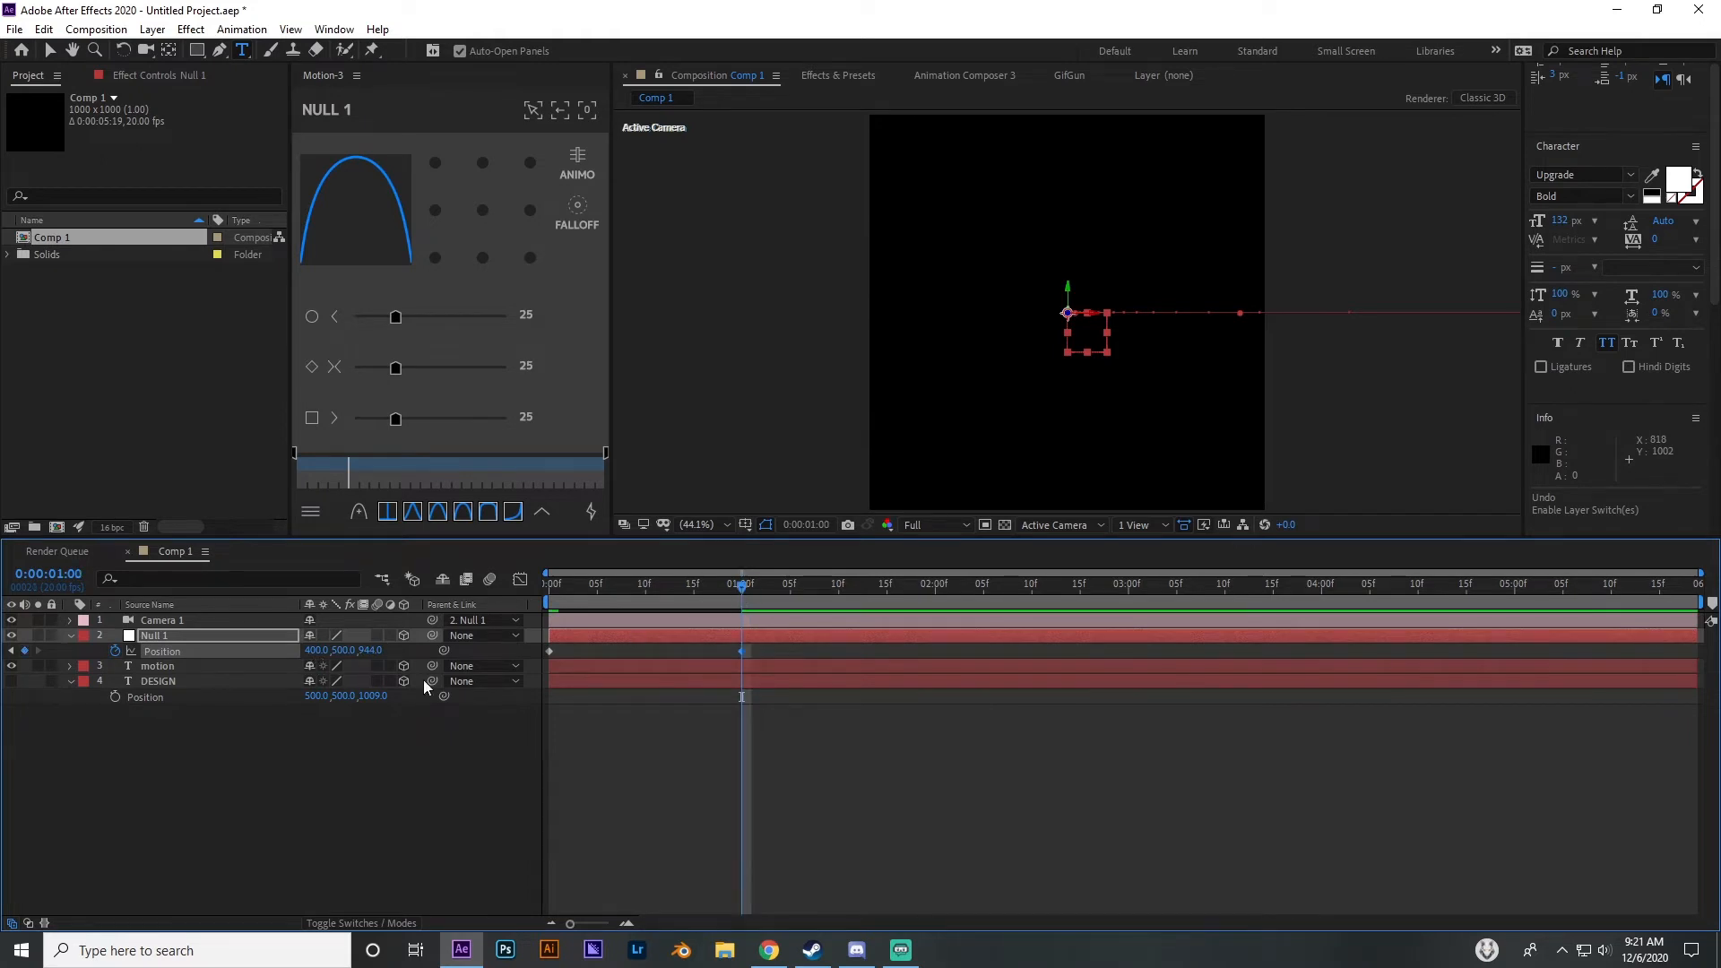
# Show the DESIGN layer again and keyframe the null's position at 0:00:01:15 with X 500 and Z 1093
pyautogui.click(11, 681)
pyautogui.moveTo(742, 587); pyautogui.dragTo(885, 602)
pyautogui.moveTo(366, 655); pyautogui.dragTo(408, 650)
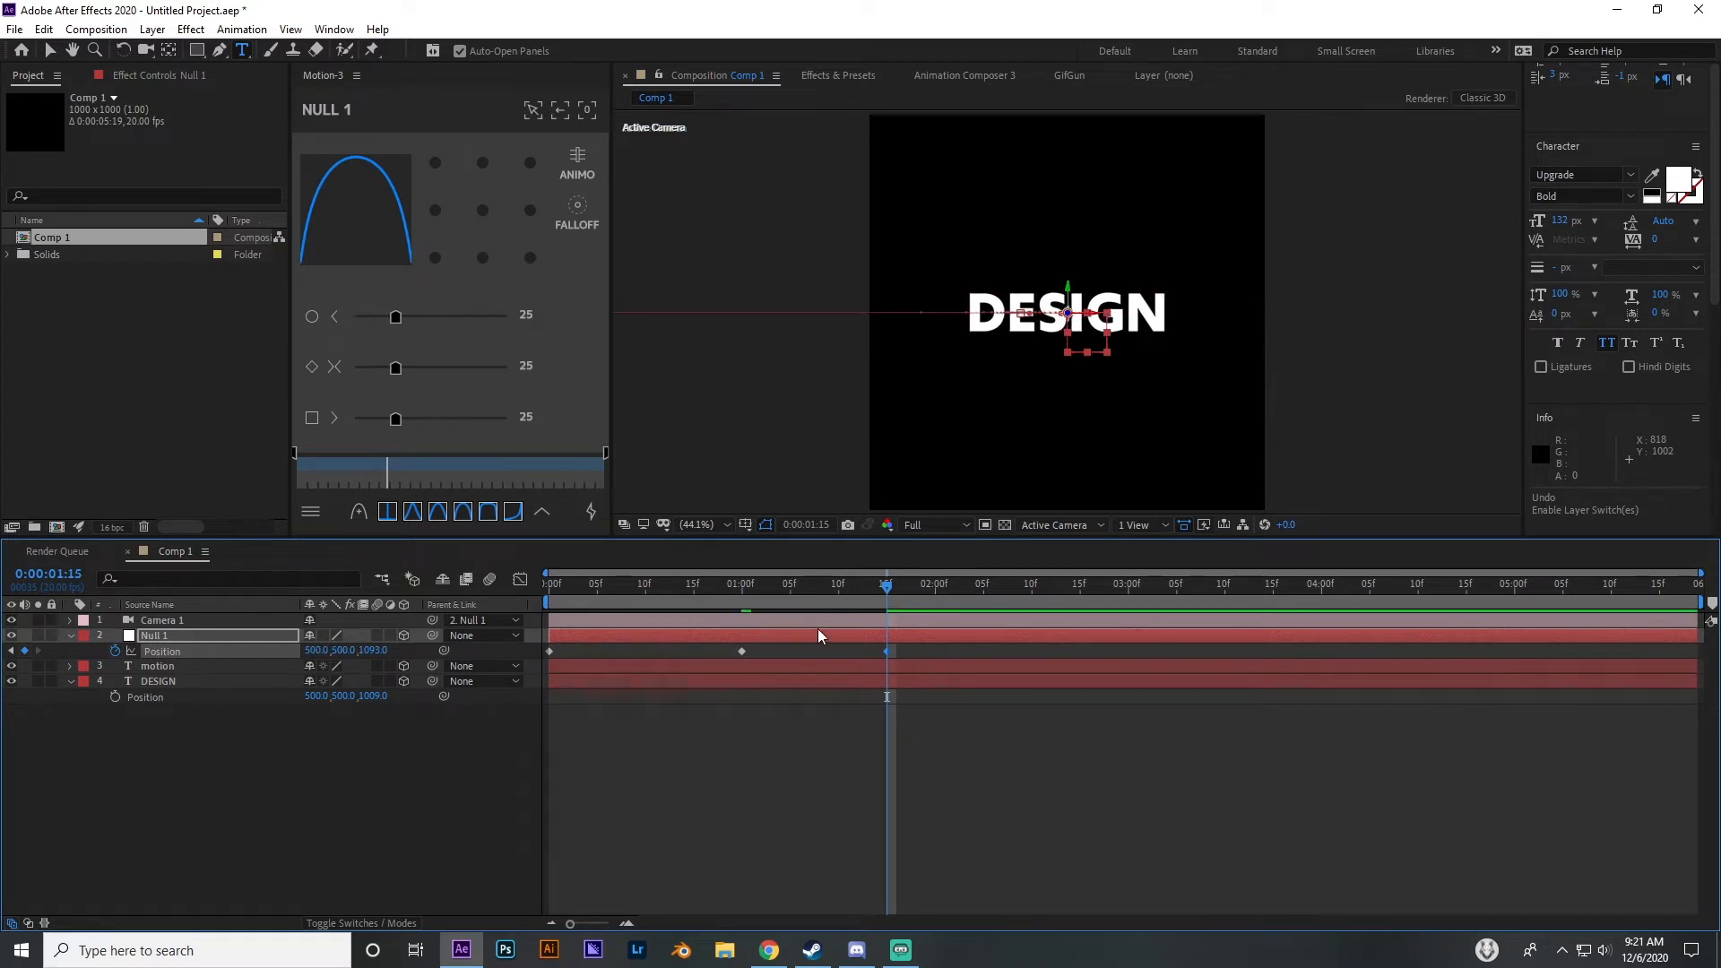
# Turn on the title/action safe guides and move the null's last position keyframe to 0:00:02:00
pyautogui.click(765, 525)
pyautogui.click(785, 546)
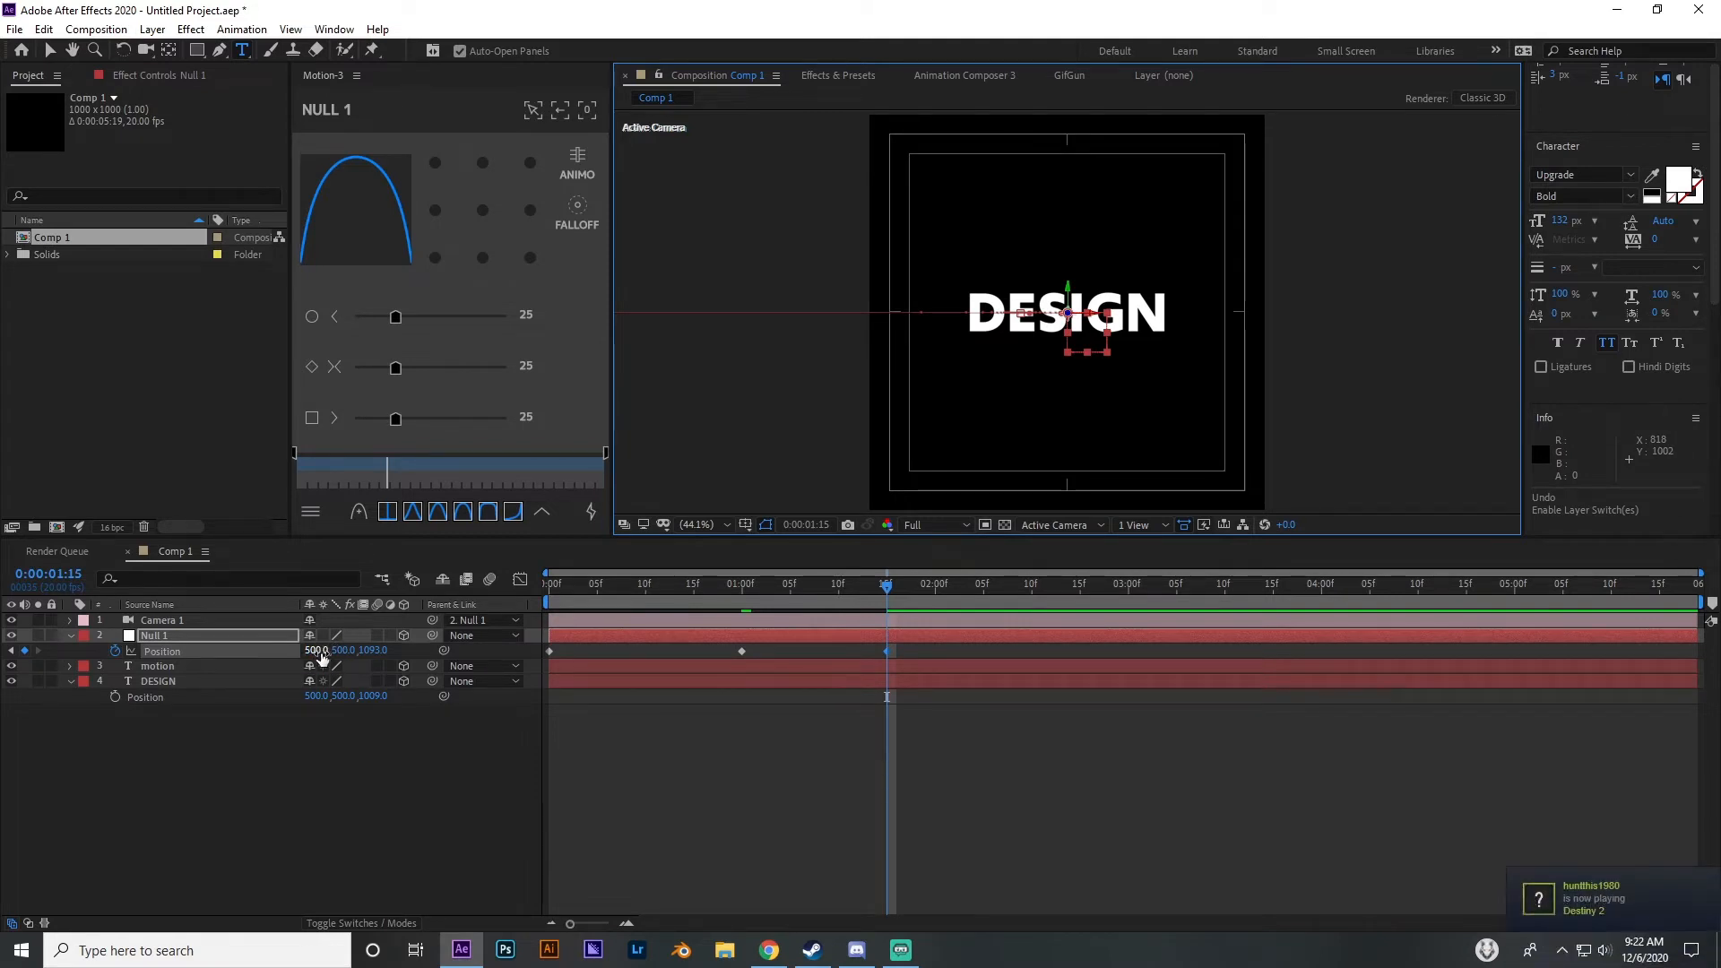
pyautogui.moveTo(715, 607); pyautogui.dragTo(937, 652)
pyautogui.moveTo(778, 603); pyautogui.dragTo(932, 625)
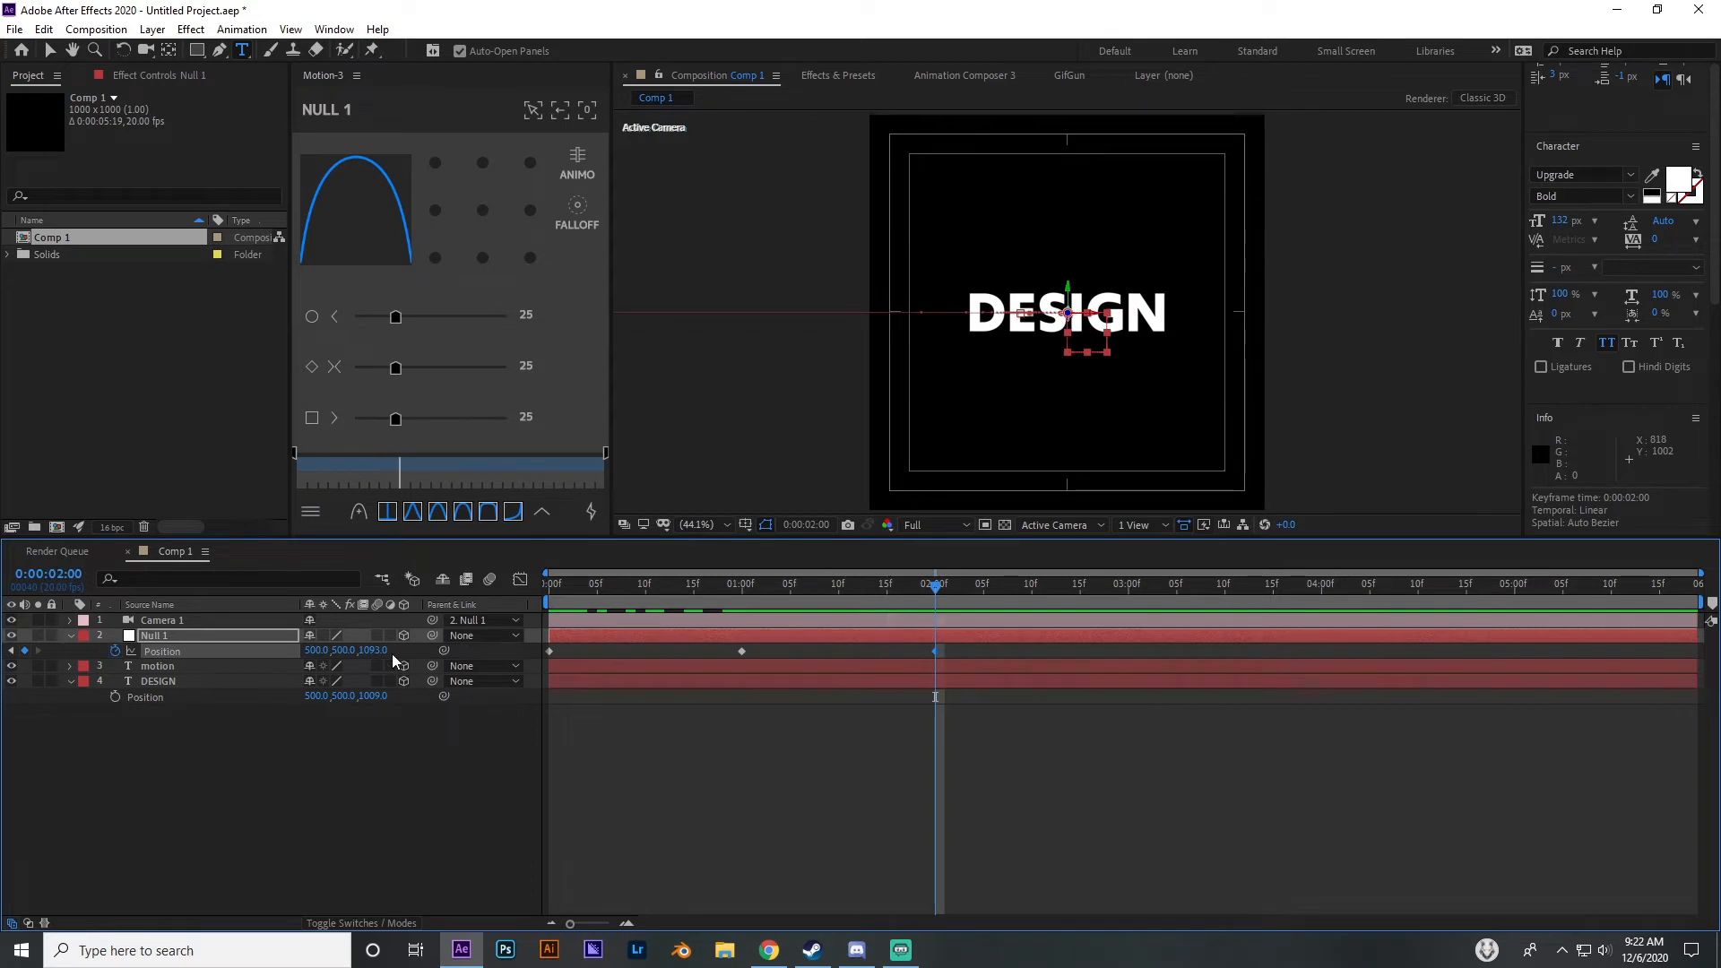
# At 0:00:02:00, set the null's Z position to 1272 and push the DESIGN layer back to Z 1815
pyautogui.moveTo(378, 656); pyautogui.dragTo(528, 657)
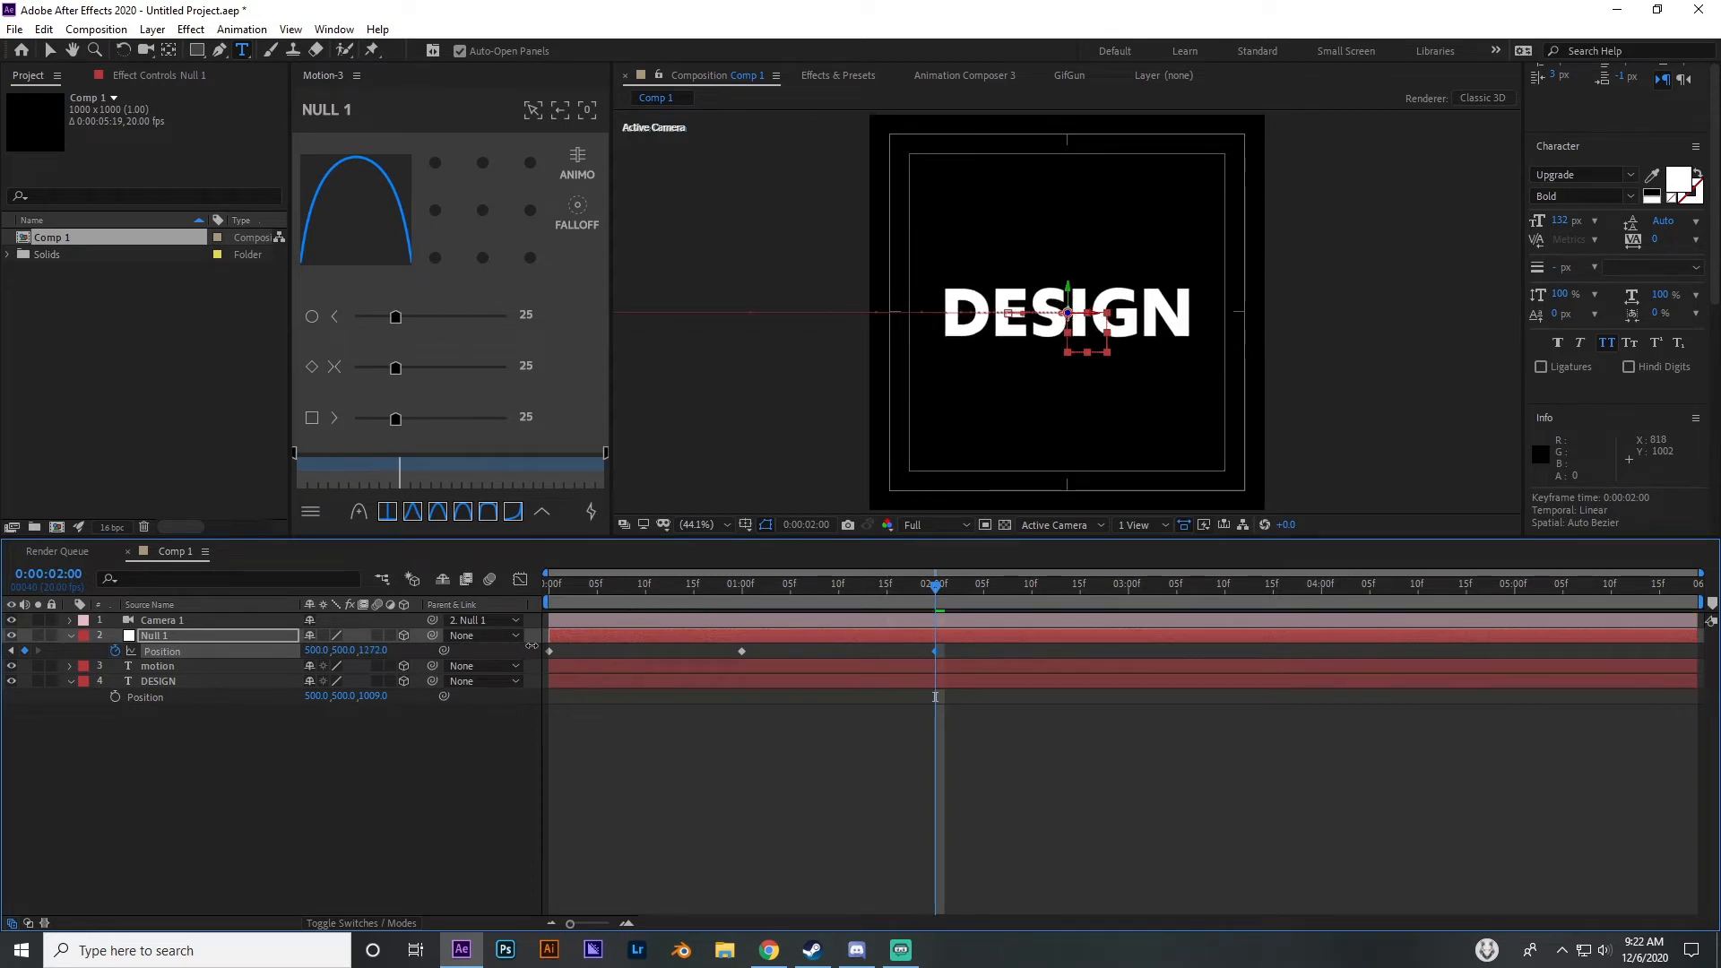
pyautogui.moveTo(370, 700); pyautogui.dragTo(422, 697)
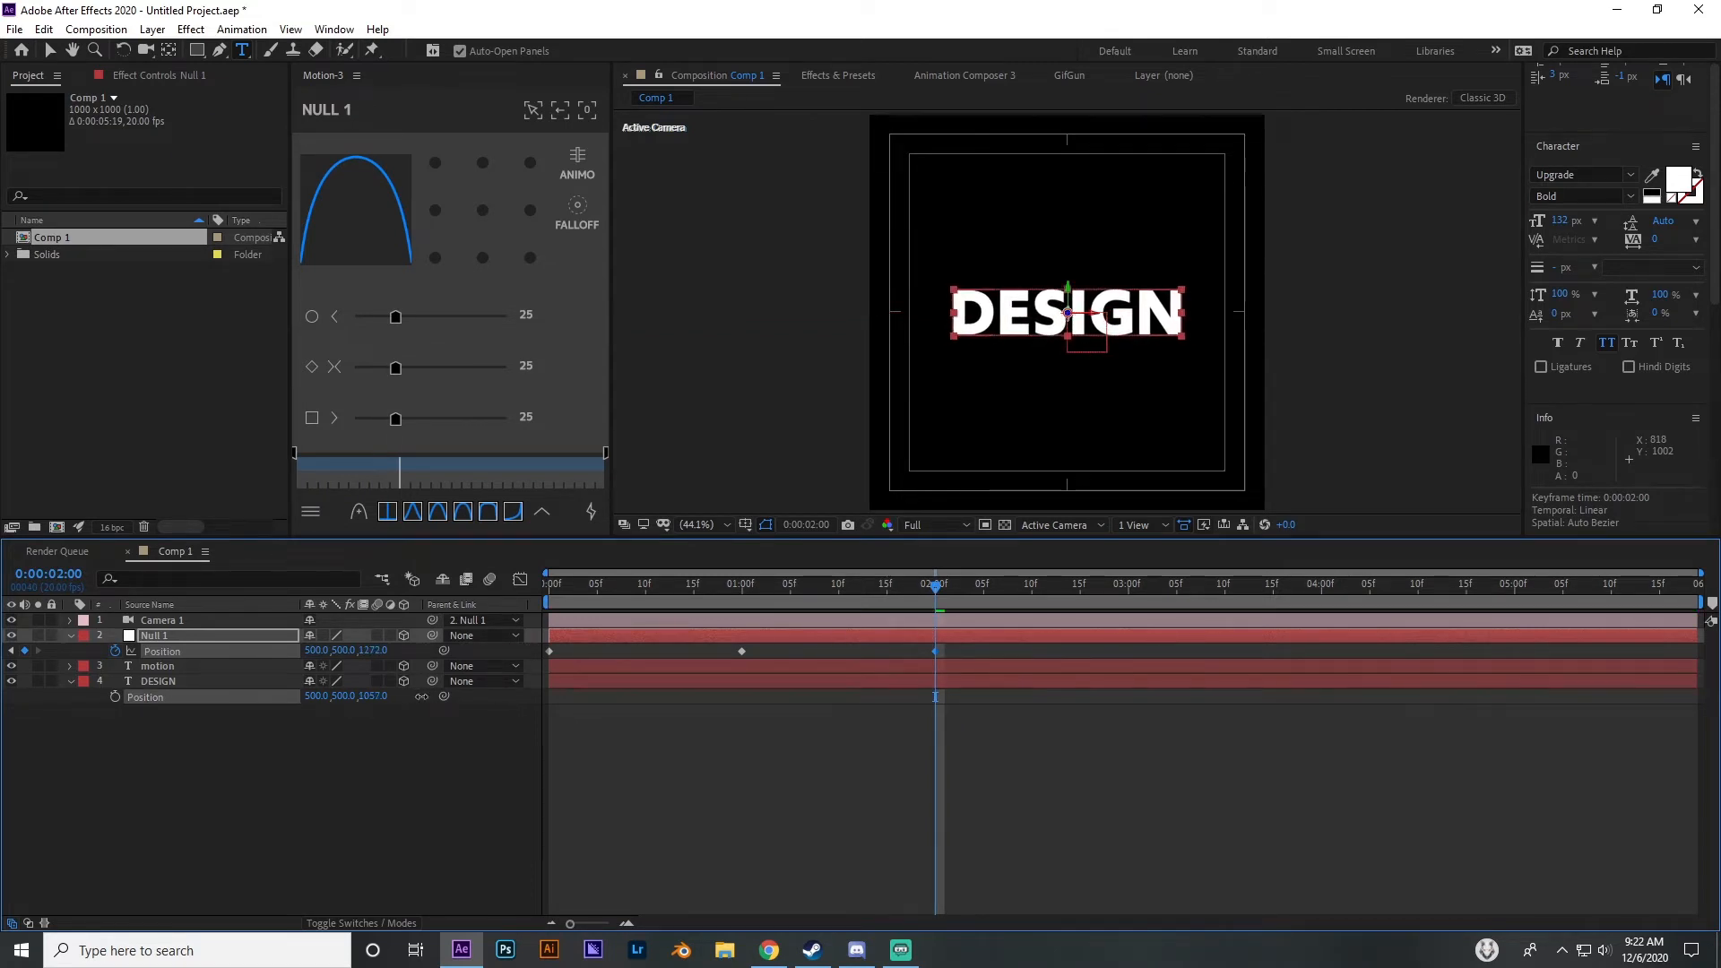
pyautogui.moveTo(627, 702); pyautogui.dragTo(645, 702)
pyautogui.moveTo(717, 583); pyautogui.dragTo(926, 663)
pyautogui.moveTo(934, 654); pyautogui.dragTo(750, 660)
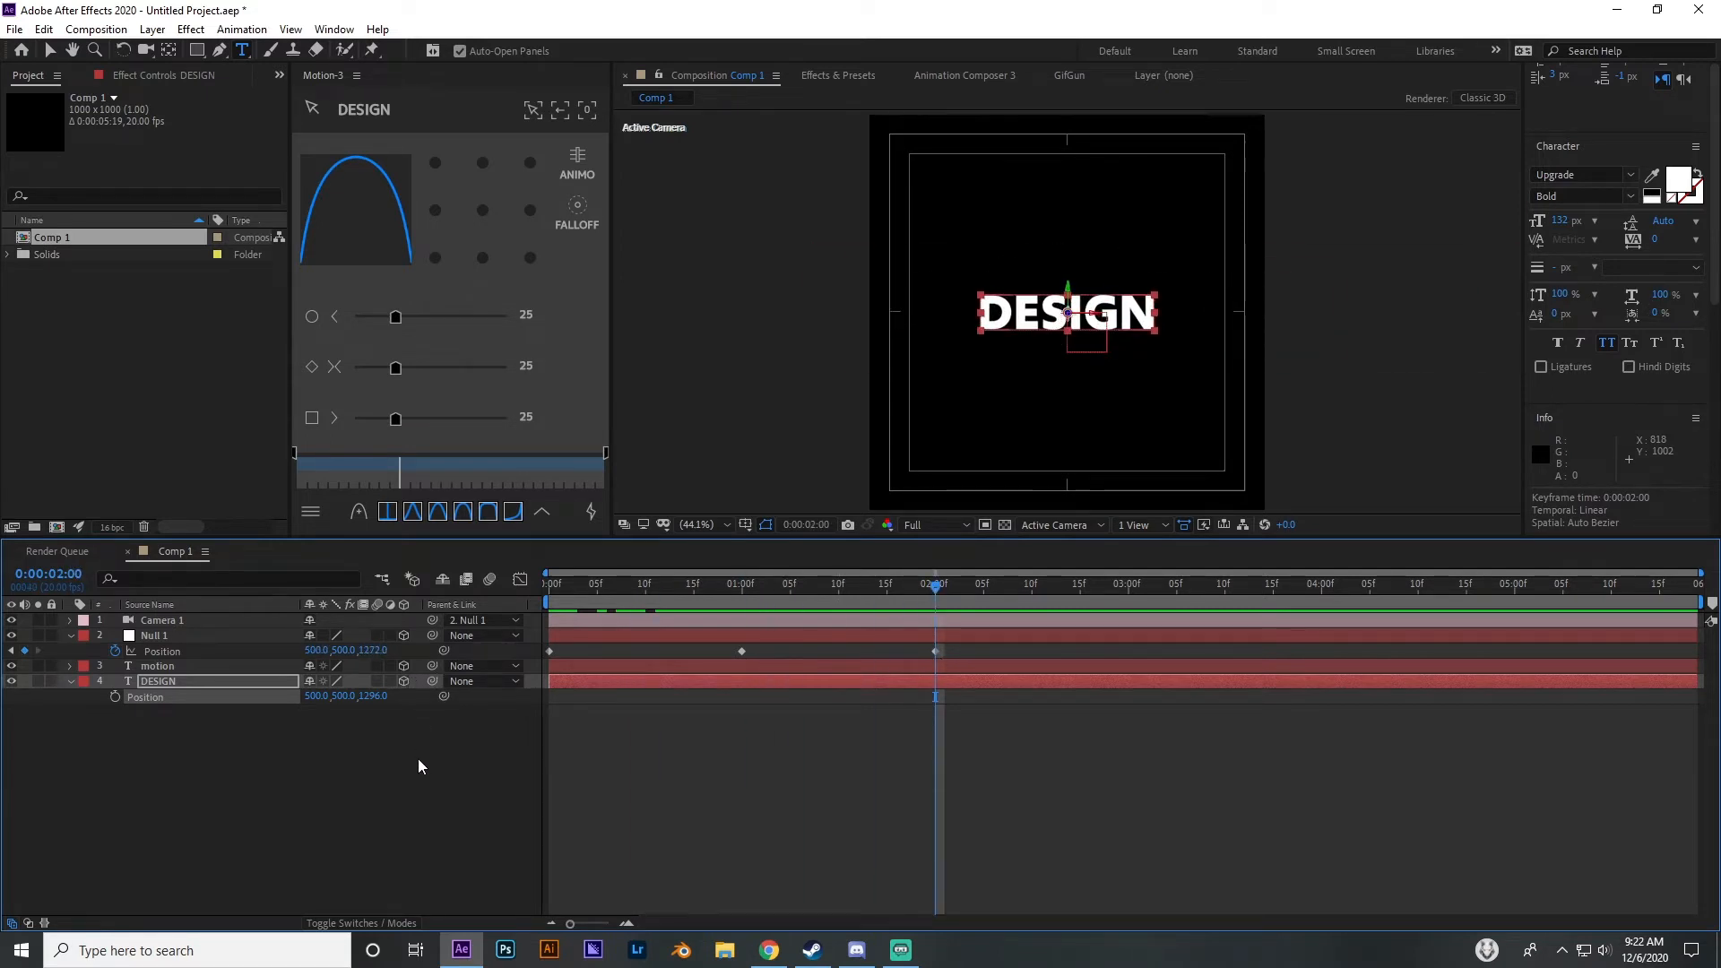
pyautogui.moveTo(380, 700); pyautogui.dragTo(395, 700)
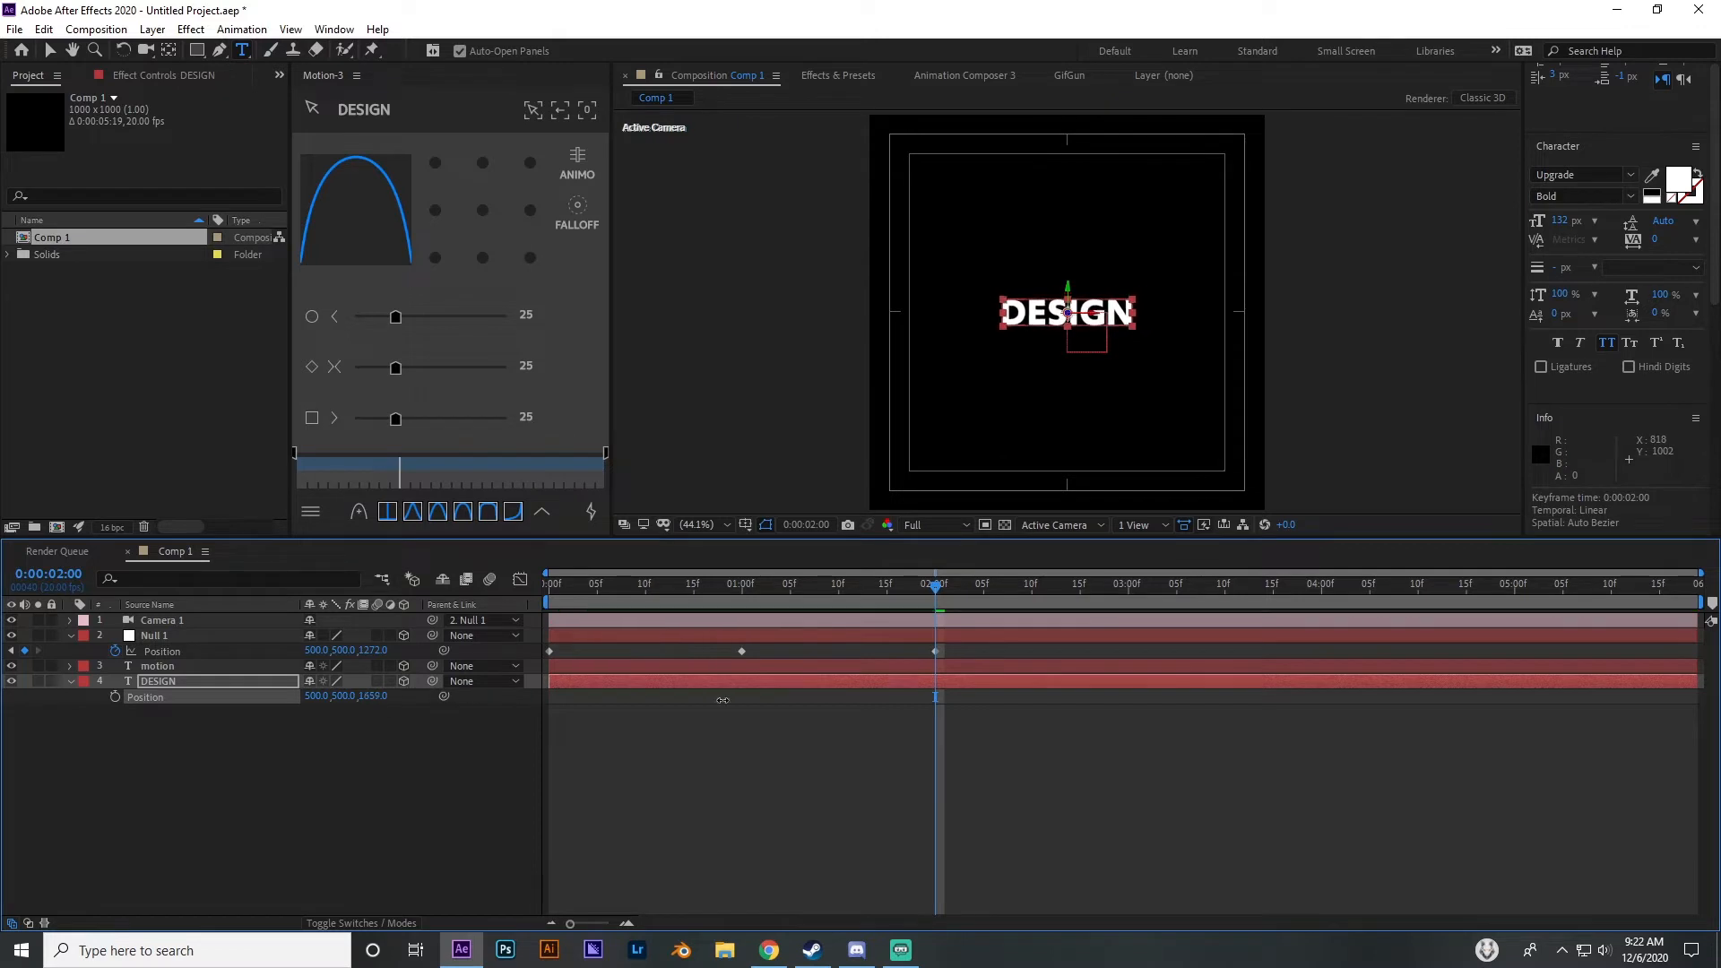
pyautogui.moveTo(722, 700); pyautogui.dragTo(477, 696)
# Increase the null's Z position at 0:00:02:00 to bring the camera closer to DESIGN, and return to the start of the timeline
pyautogui.moveTo(378, 650); pyautogui.dragTo(829, 657)
pyautogui.moveTo(739, 593); pyautogui.dragTo(472, 652)
pyautogui.click(798, 760)
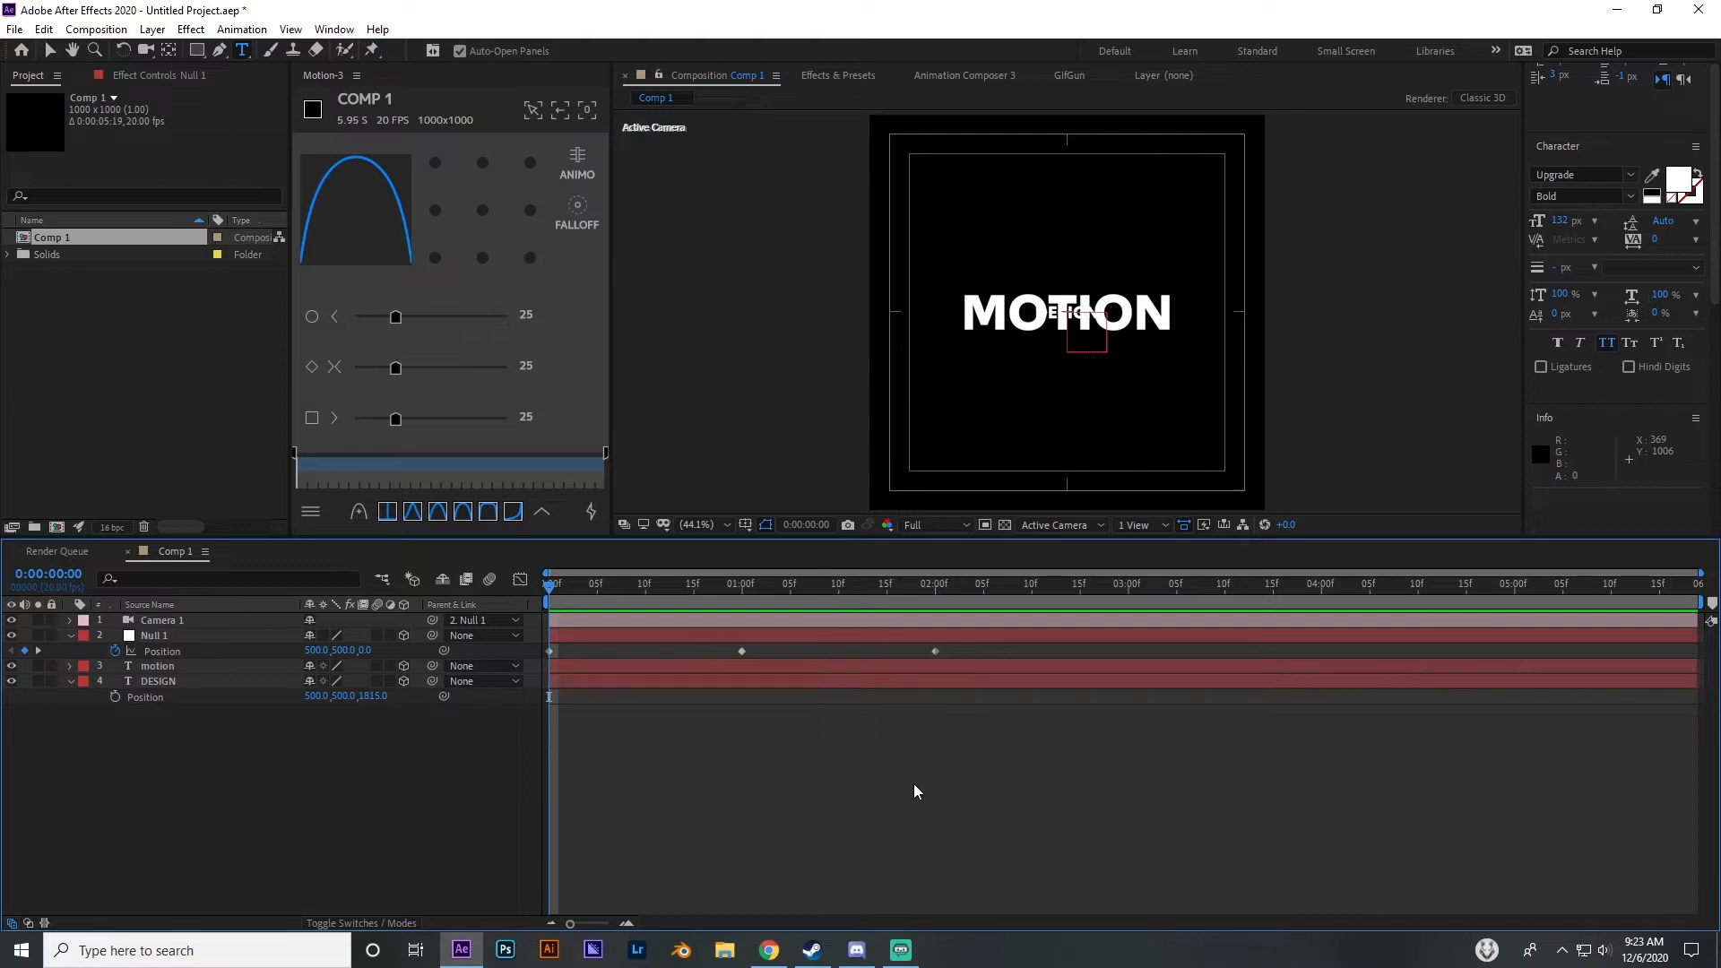
# At 0:00:00:10, draw a white ellipse shape covering the hole of the first O in MOTION
pyautogui.scroll(3, 1009, 459)
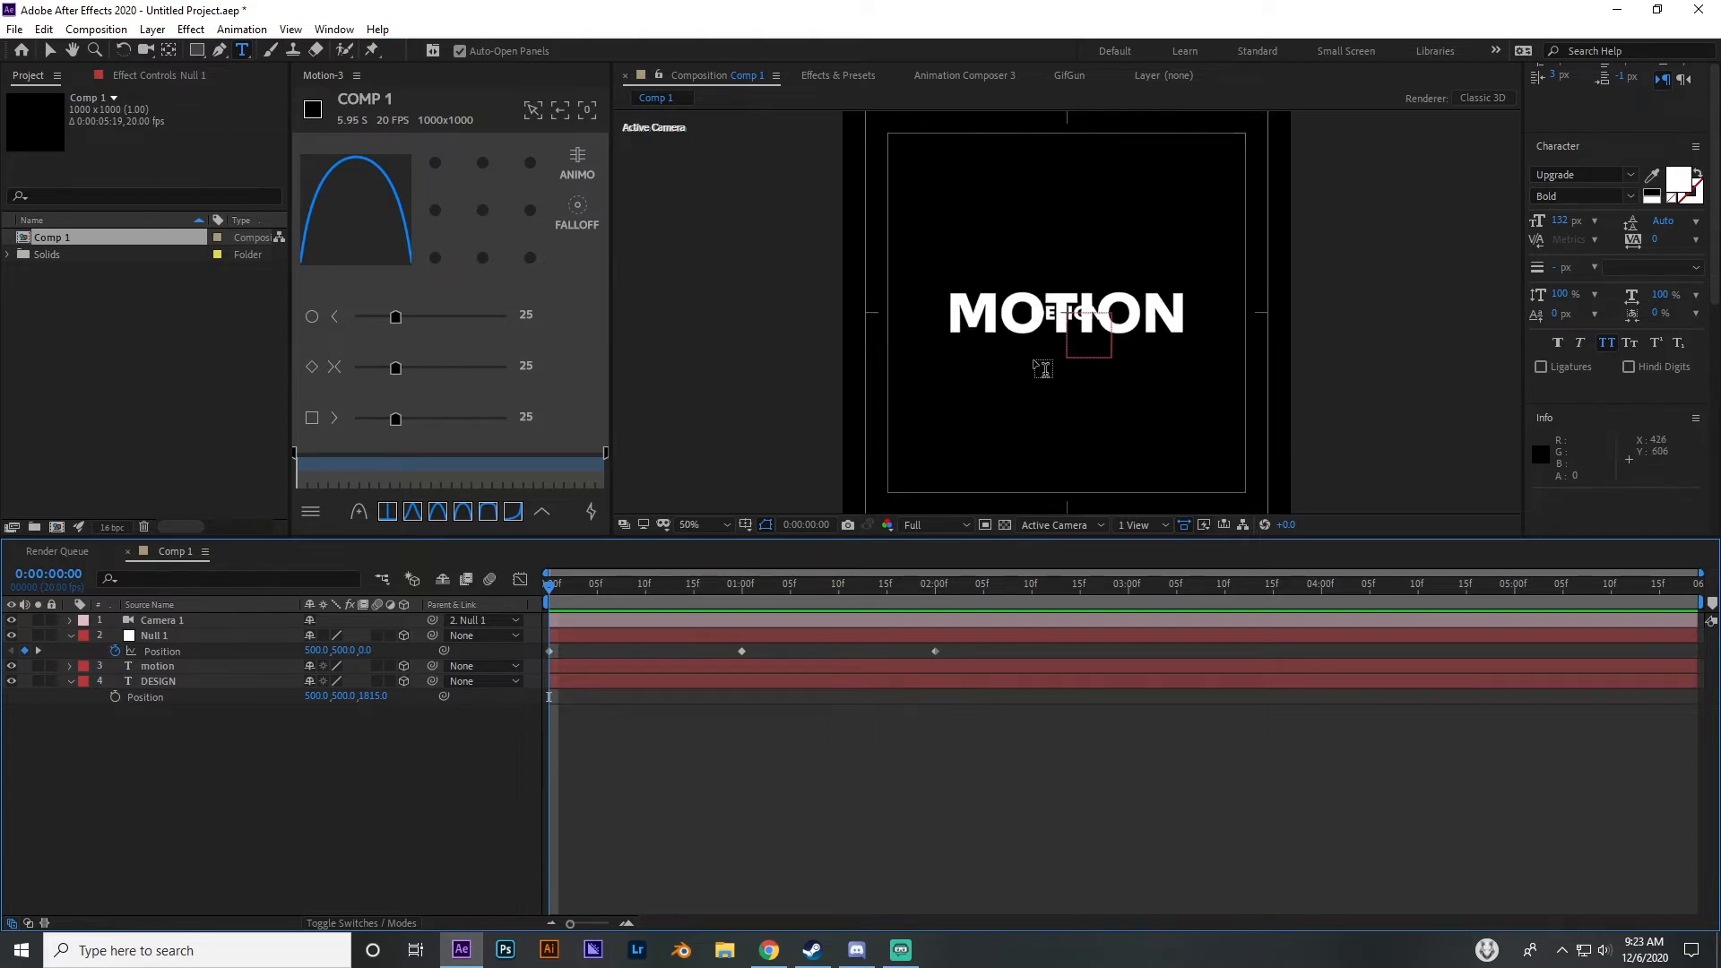
pyautogui.scroll(2, 1010, 460)
pyautogui.scroll(-2, 1010, 459)
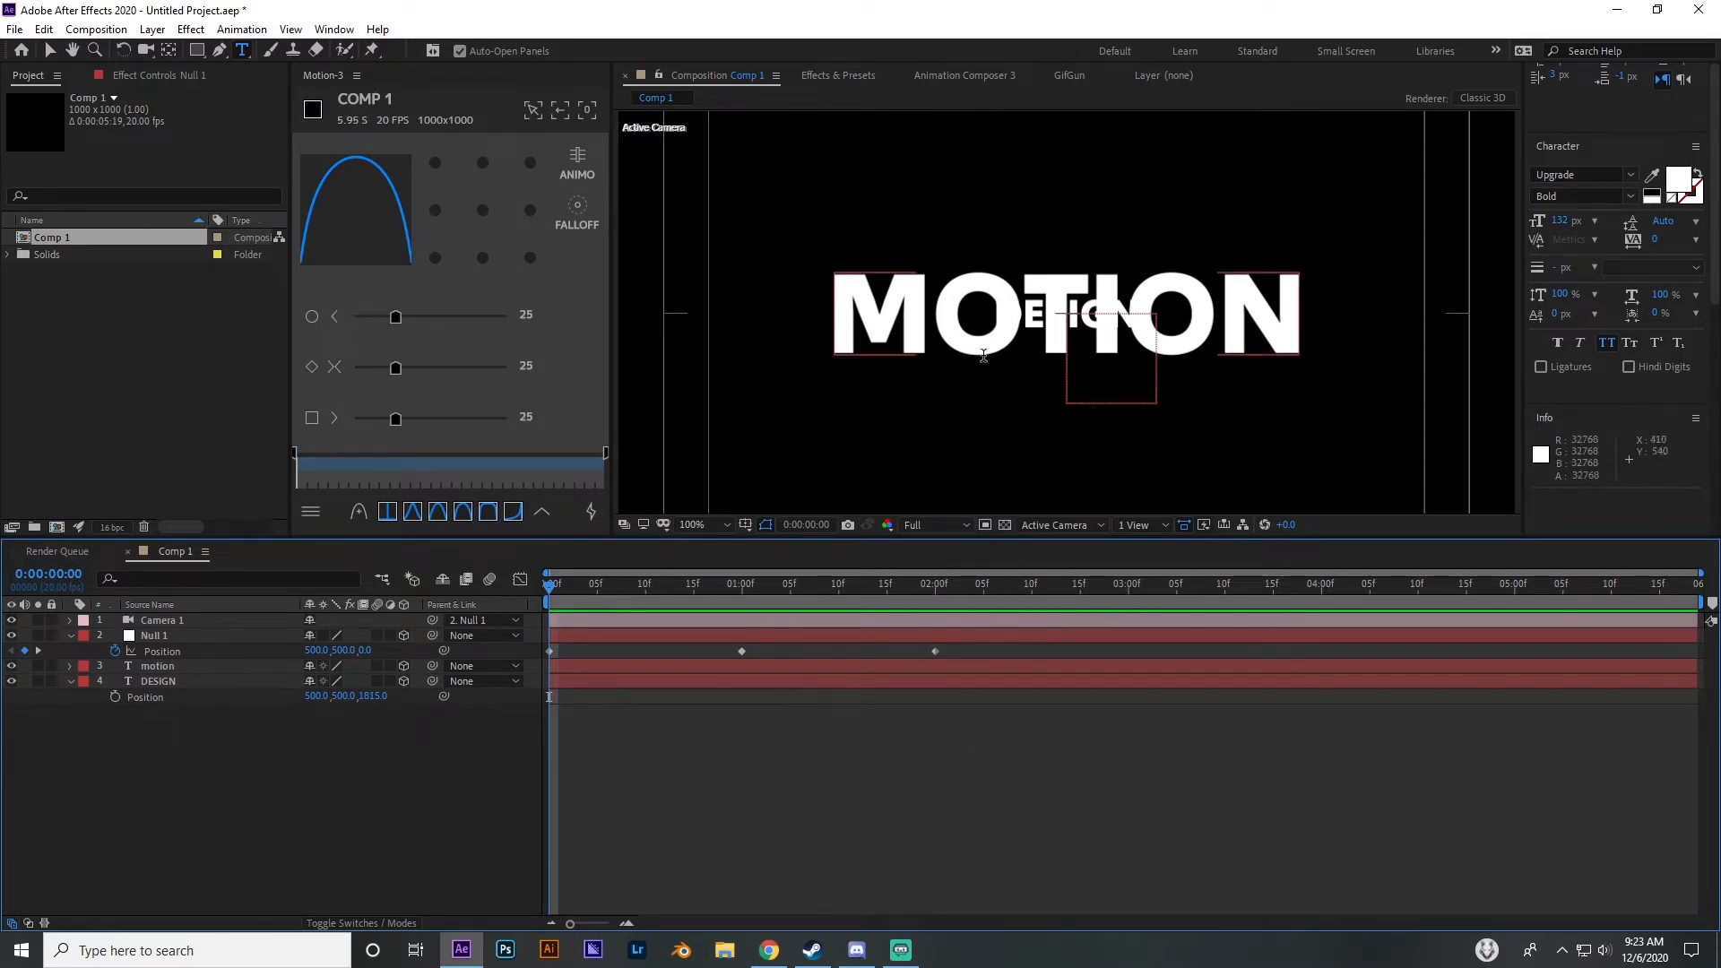
pyautogui.moveTo(621, 589); pyautogui.dragTo(637, 642)
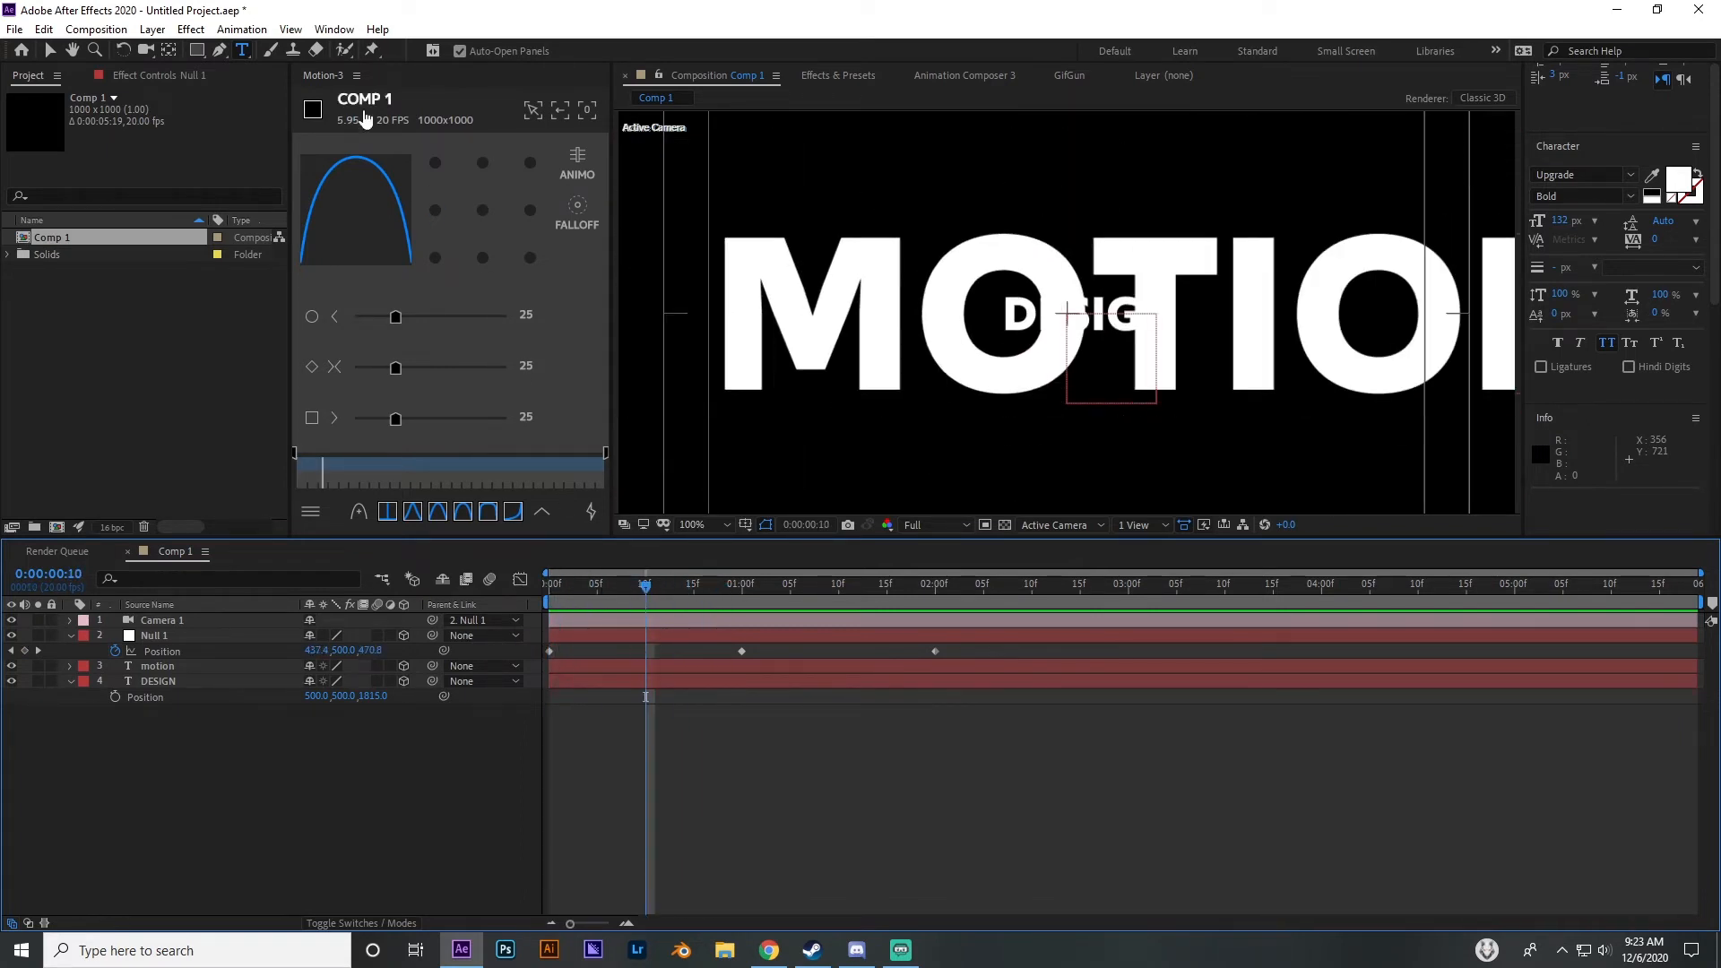
pyautogui.moveTo(204, 51); pyautogui.dragTo(261, 90)
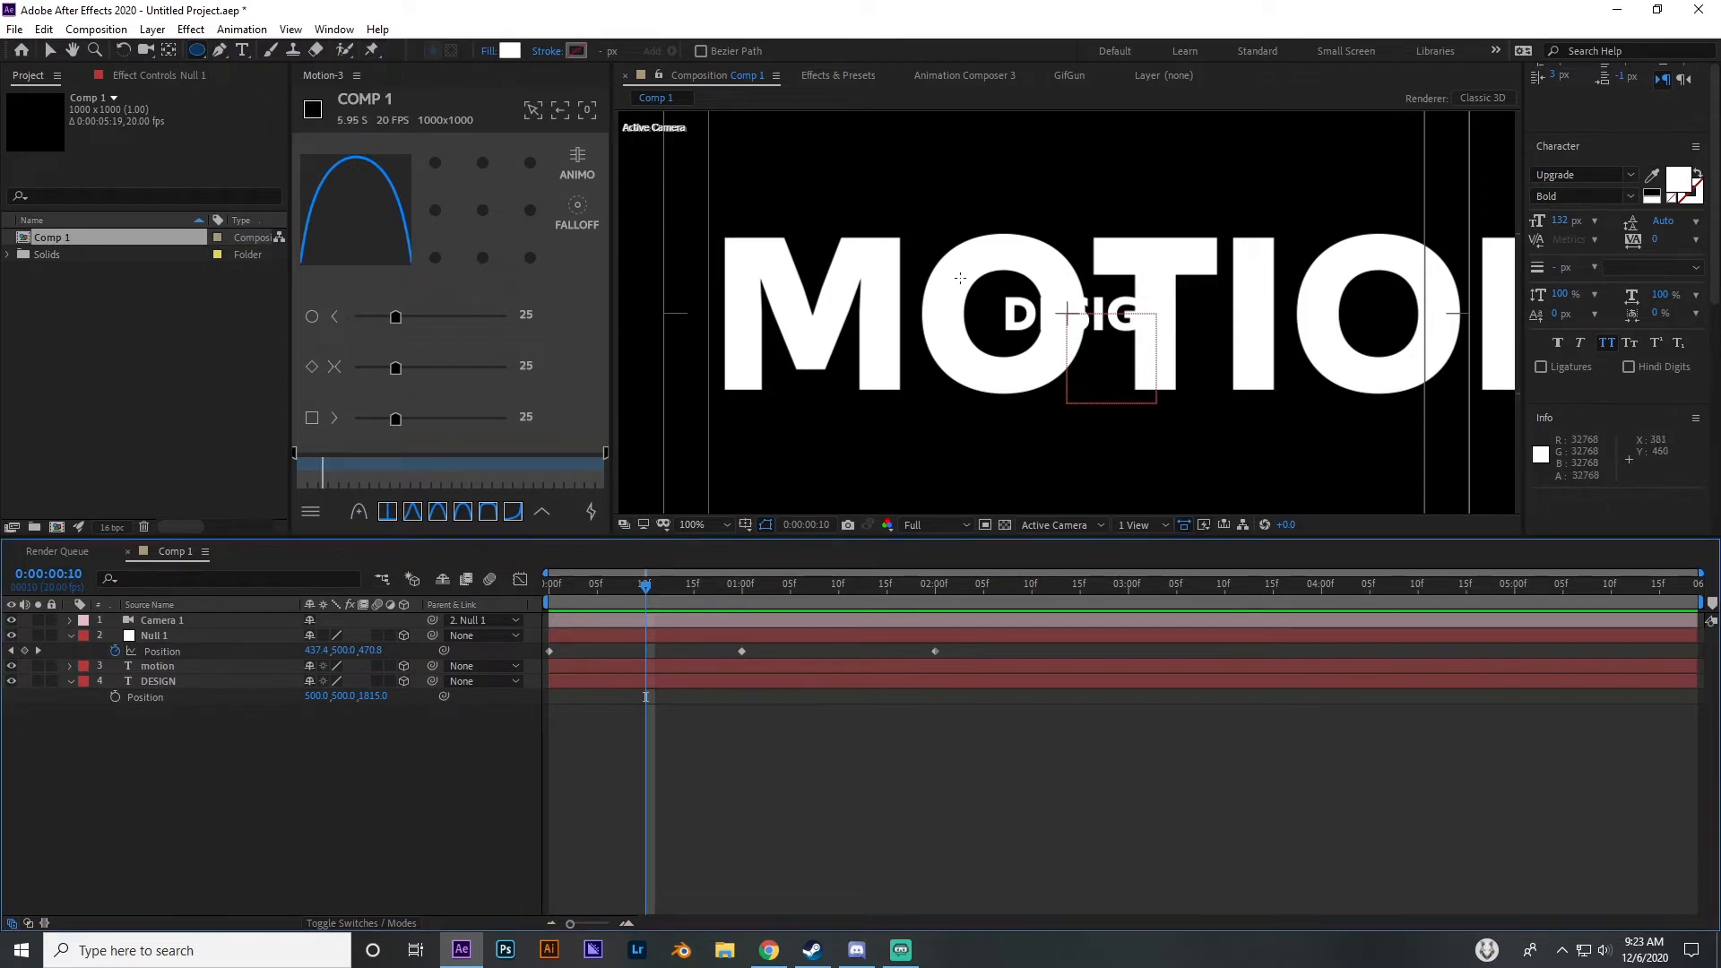
pyautogui.moveTo(961, 273); pyautogui.dragTo(1037, 338)
pyautogui.click(50, 51)
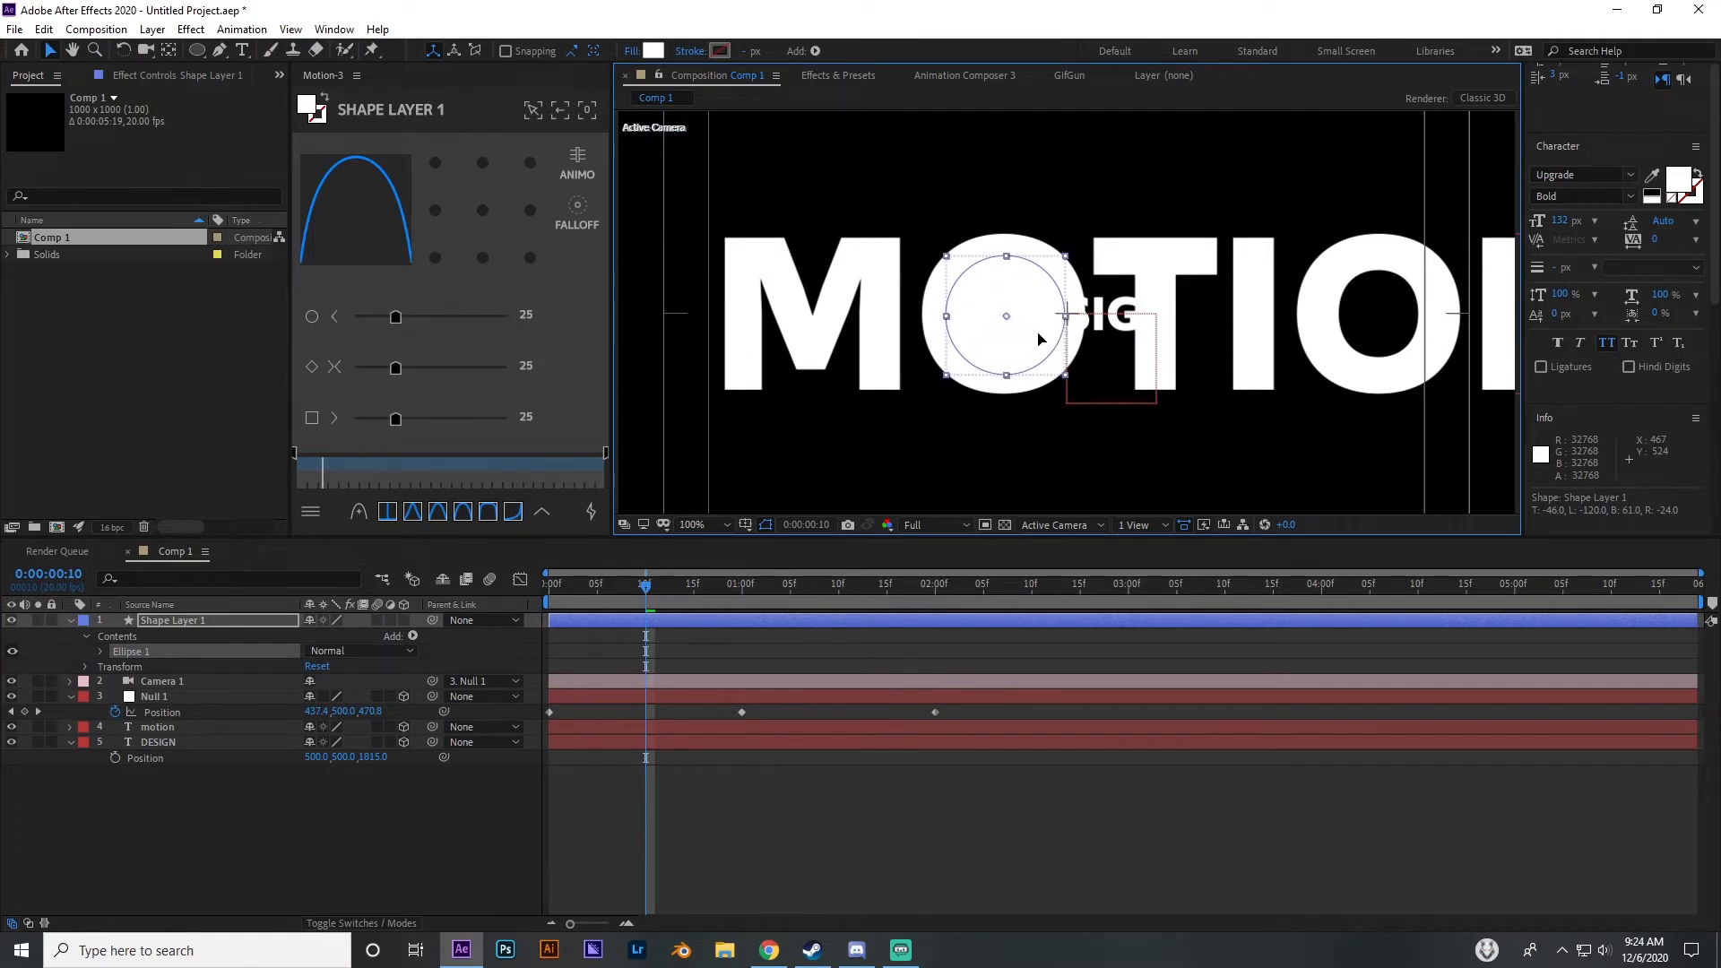
# Rename the shape layer as mask and place it between the motion and DESIGN layers, with its properties collapsed
pyautogui.click(195, 619)
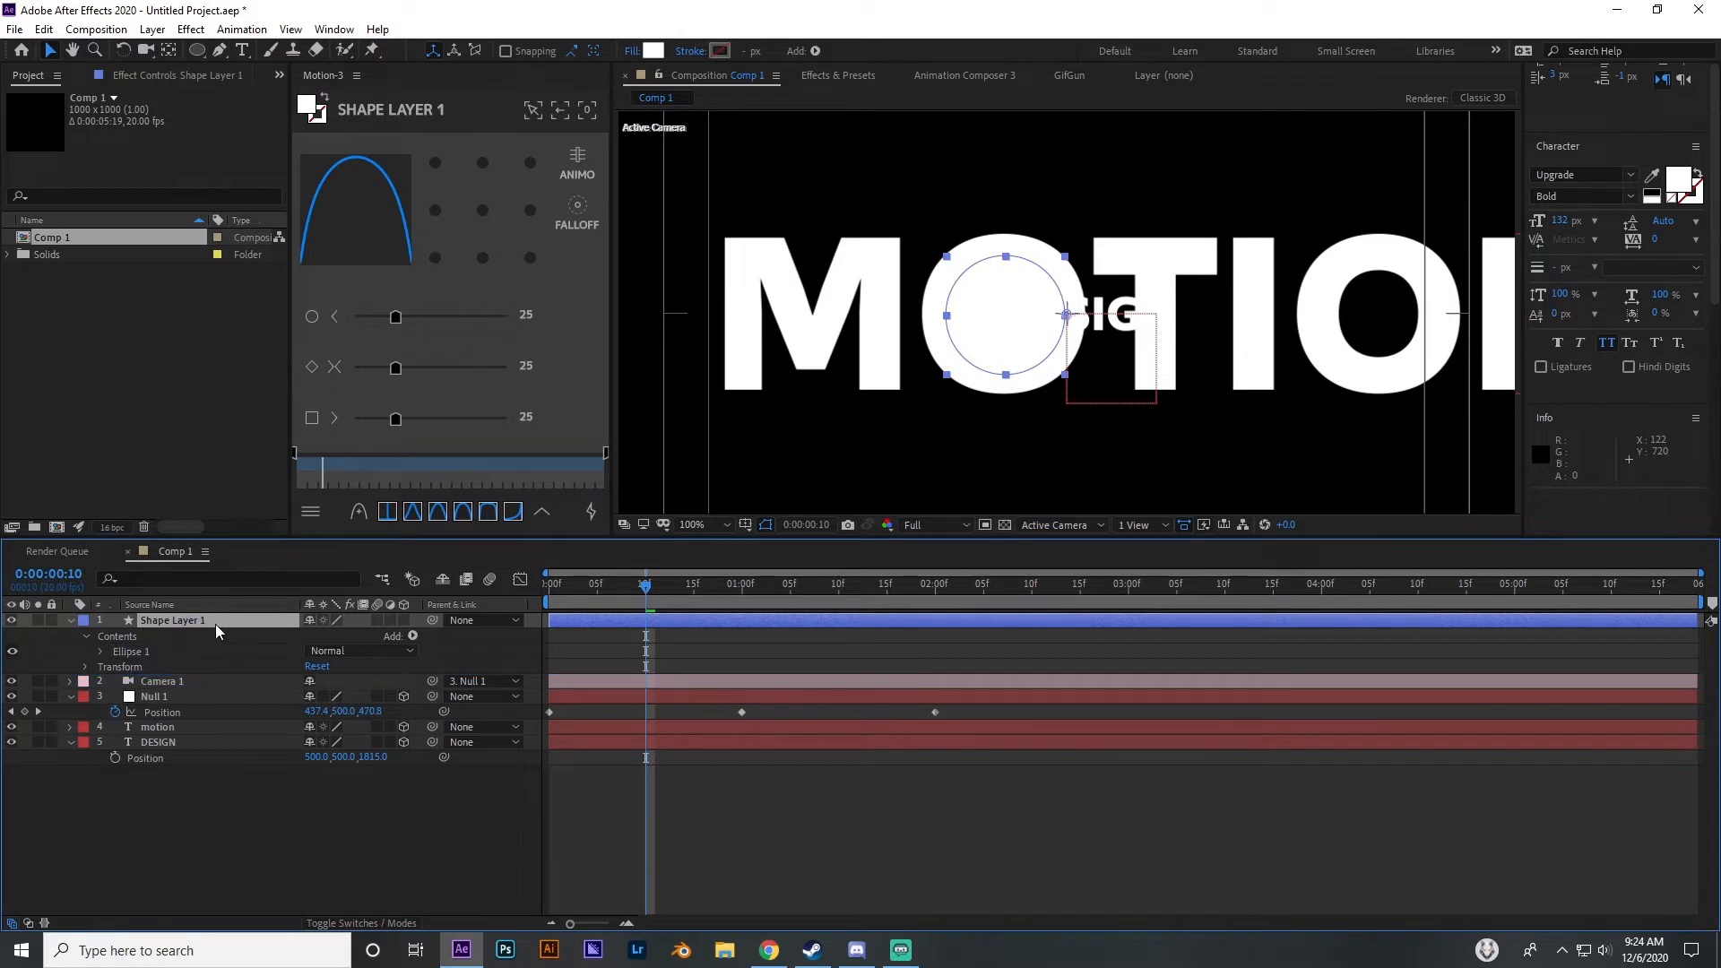
pyautogui.press('Return')
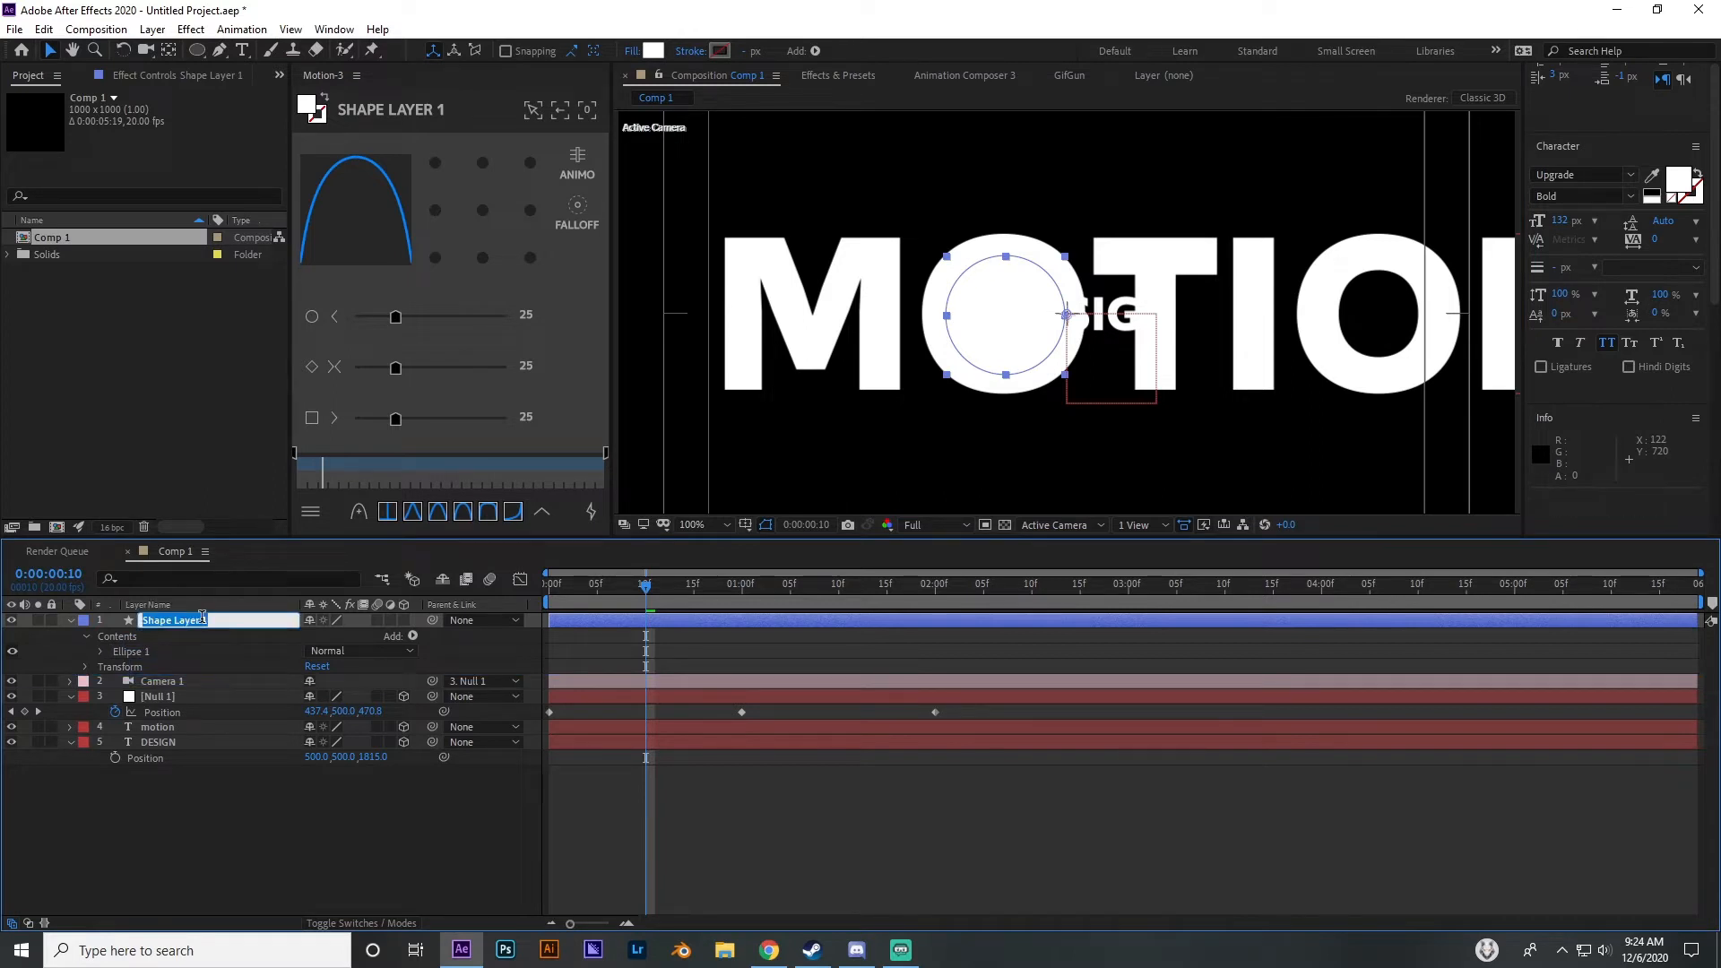
pyautogui.write('ka')
pyautogui.press('Return')
pyautogui.moveTo(141, 622); pyautogui.dragTo(198, 724)
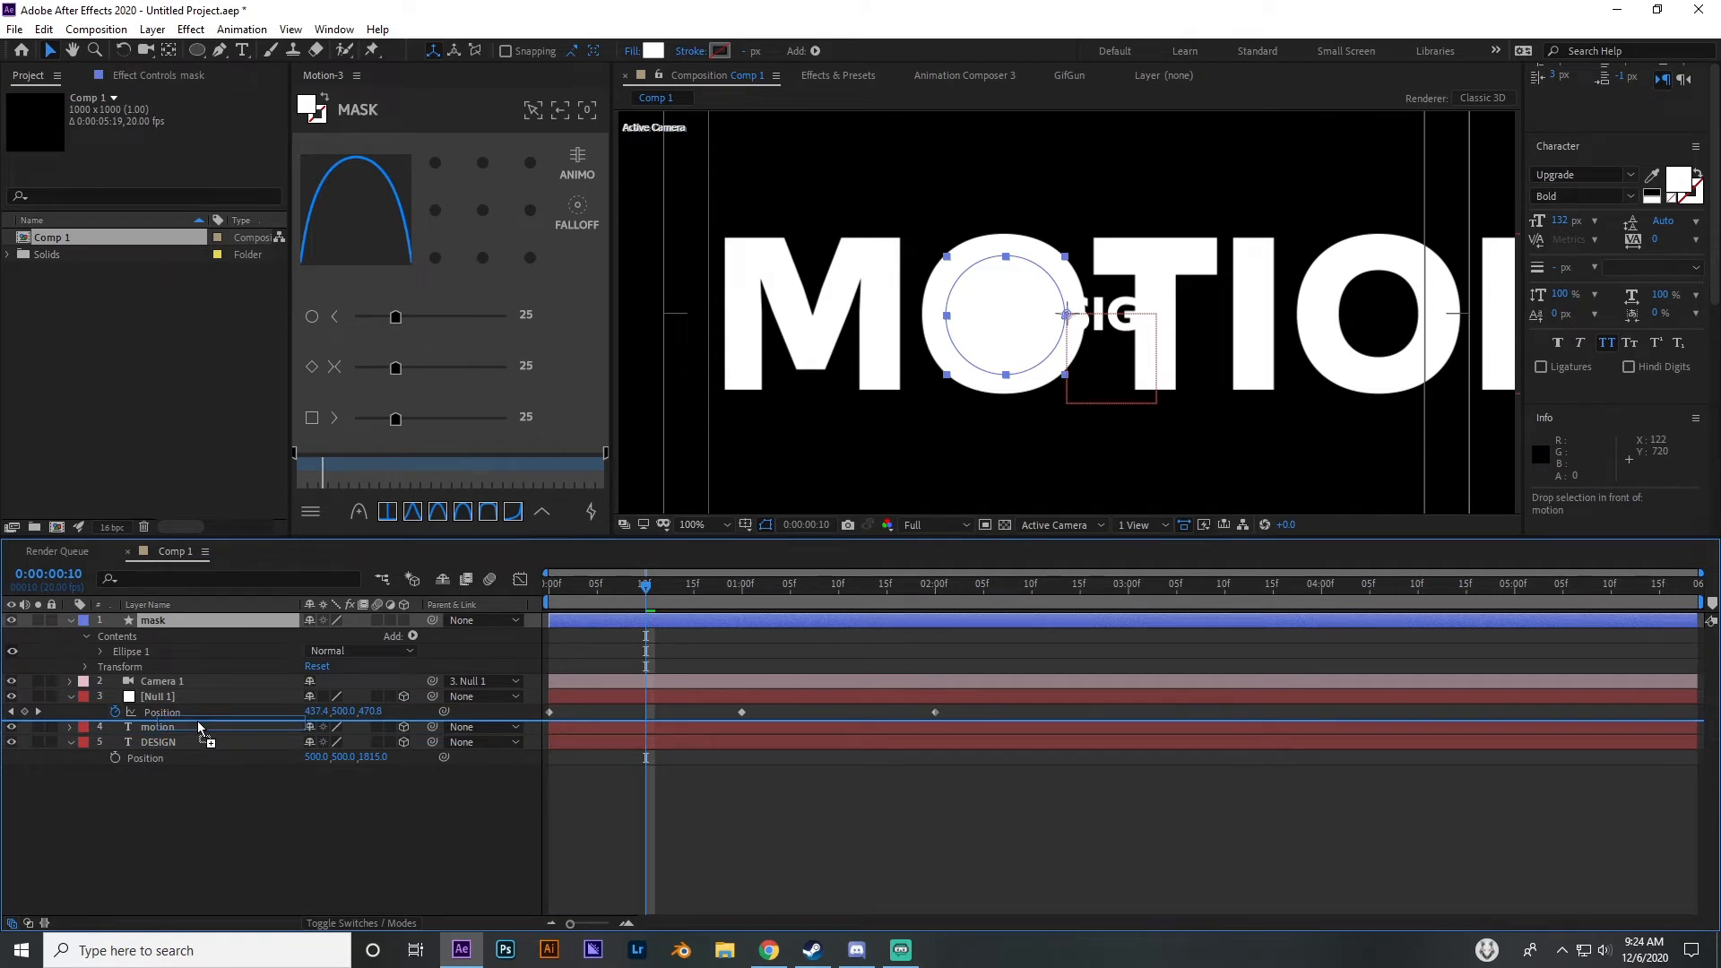
pyautogui.moveTo(197, 720); pyautogui.dragTo(194, 735)
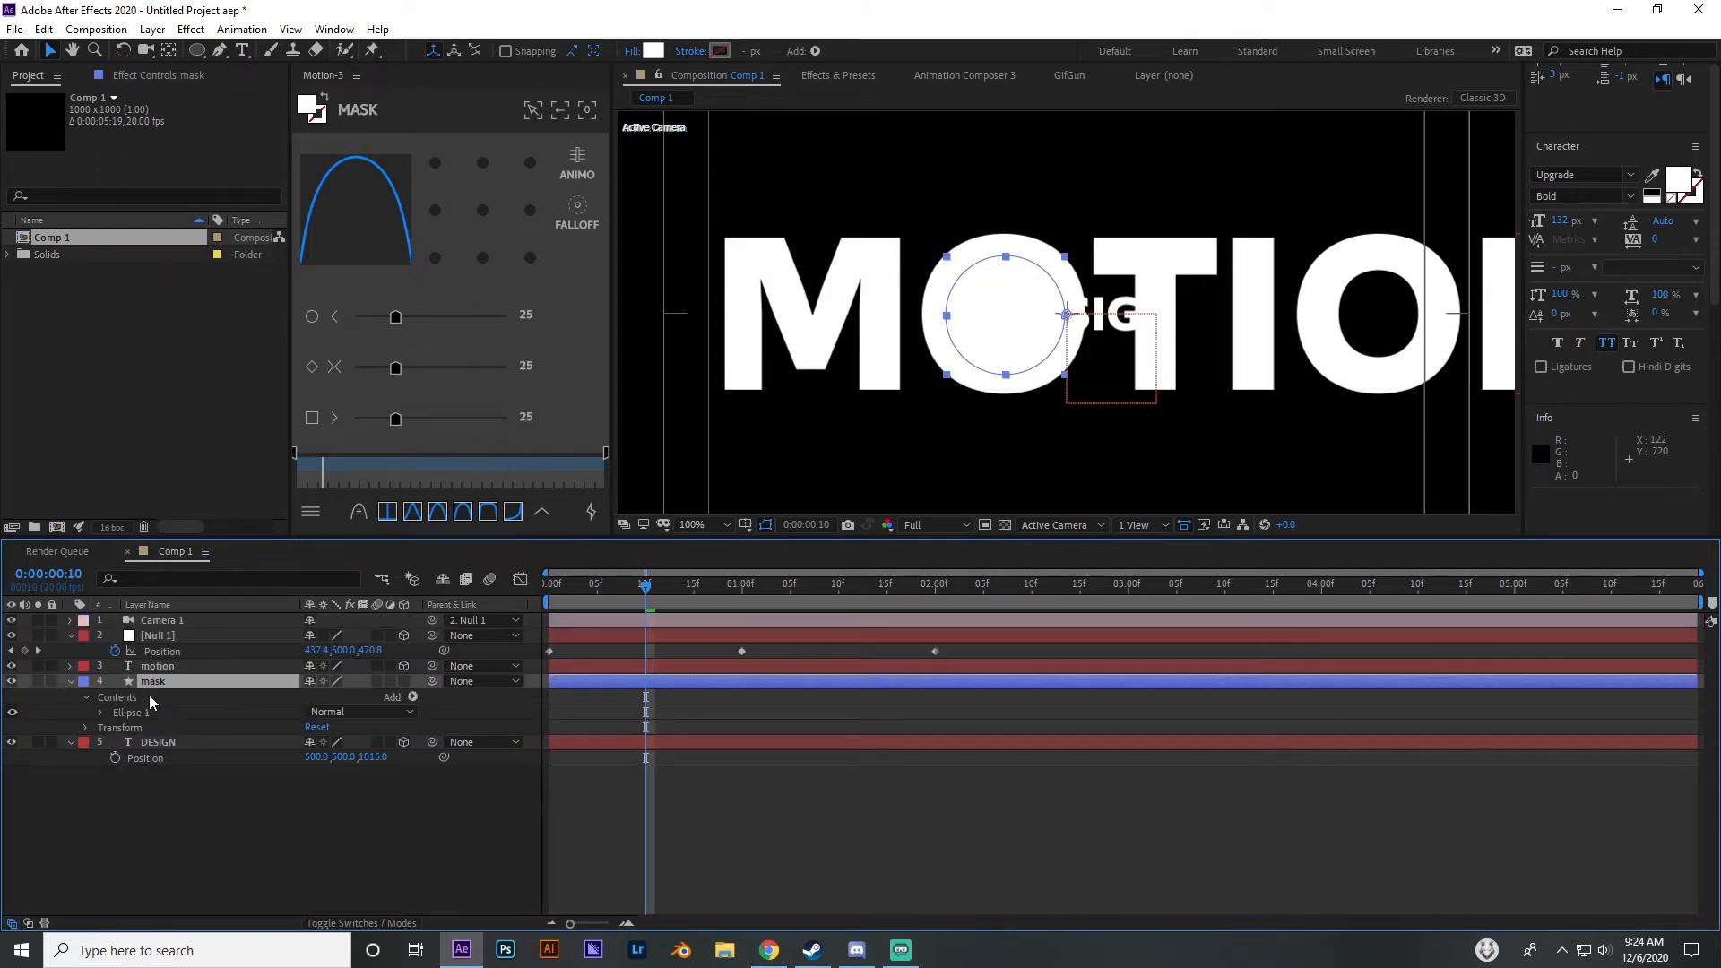
pyautogui.click(71, 682)
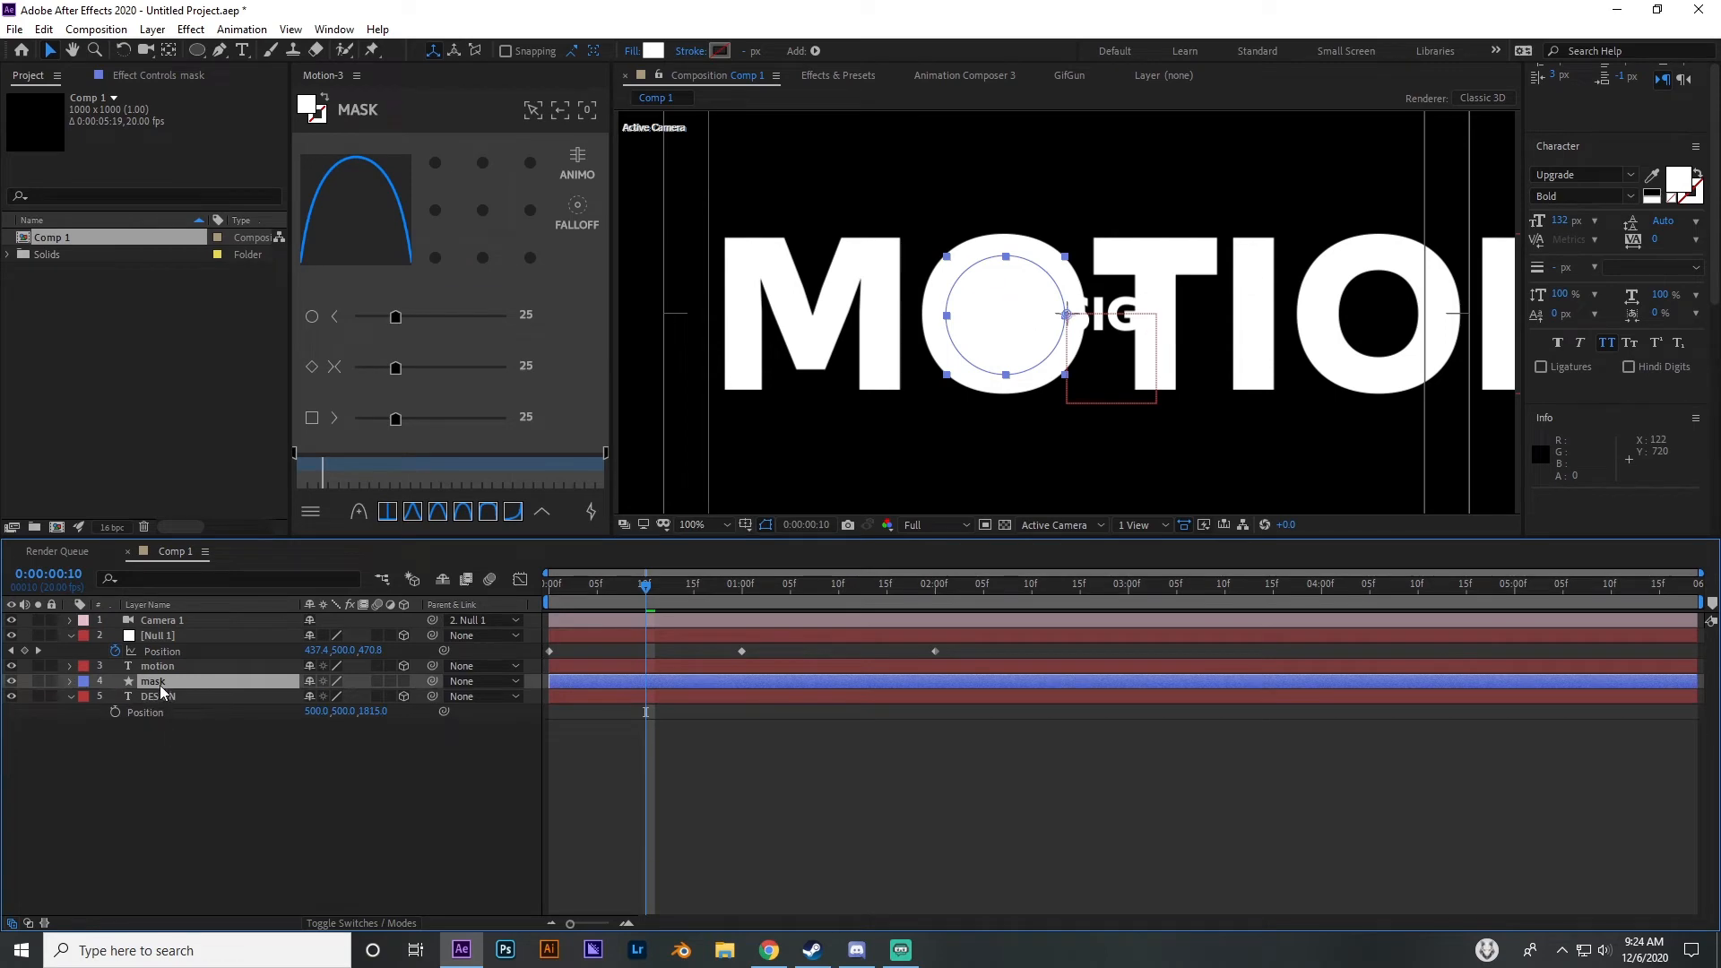
# Make the mask layer 3D, and shrink and reposition its circle to cover the hole of MOTION's first O
pyautogui.click(403, 680)
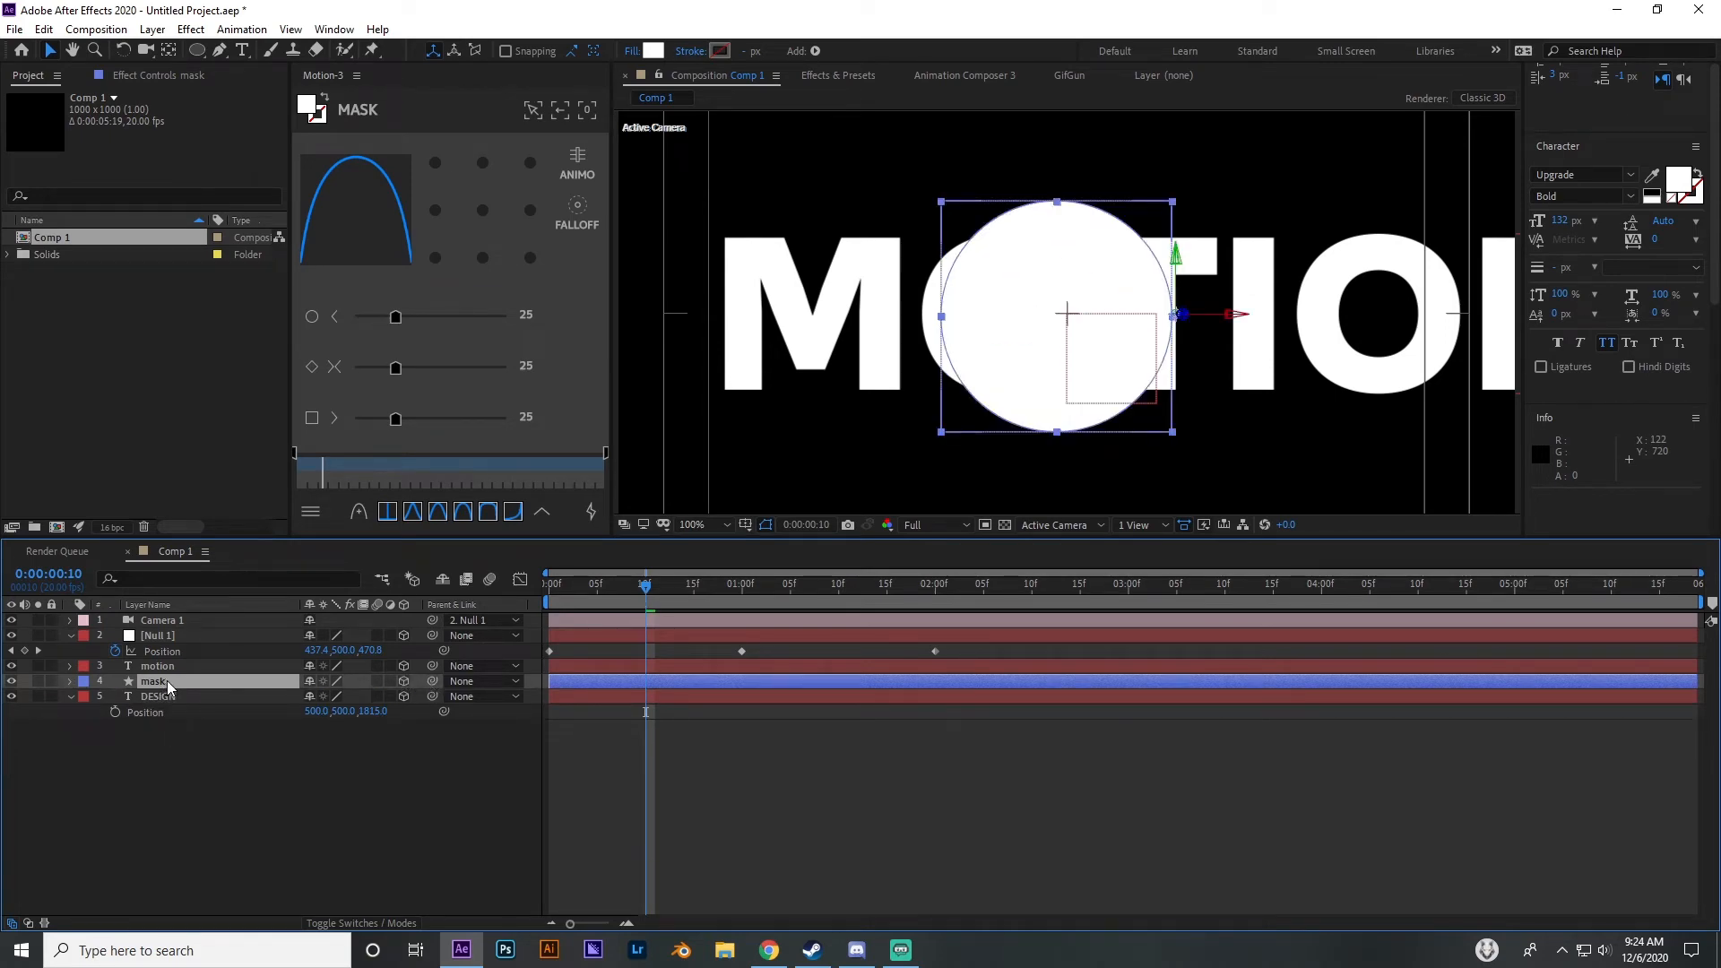
pyautogui.moveTo(1025, 340); pyautogui.dragTo(960, 336)
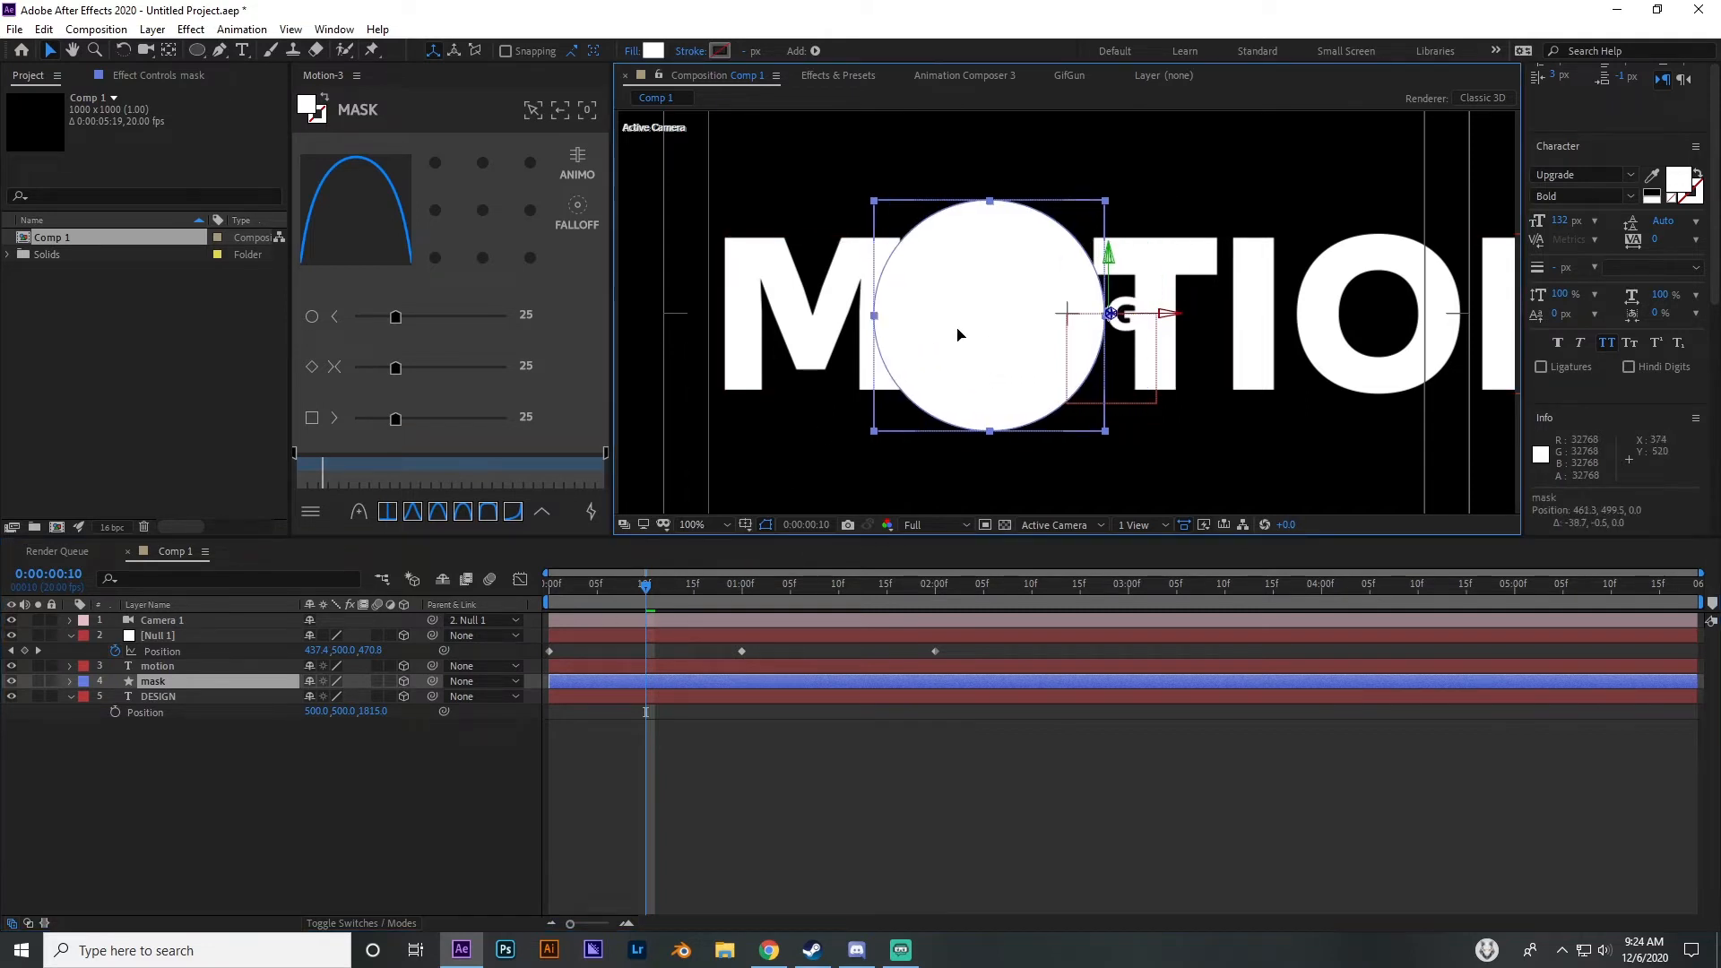
pyautogui.moveTo(1109, 197); pyautogui.dragTo(1111, 249)
pyautogui.moveTo(1025, 282); pyautogui.dragTo(996, 287)
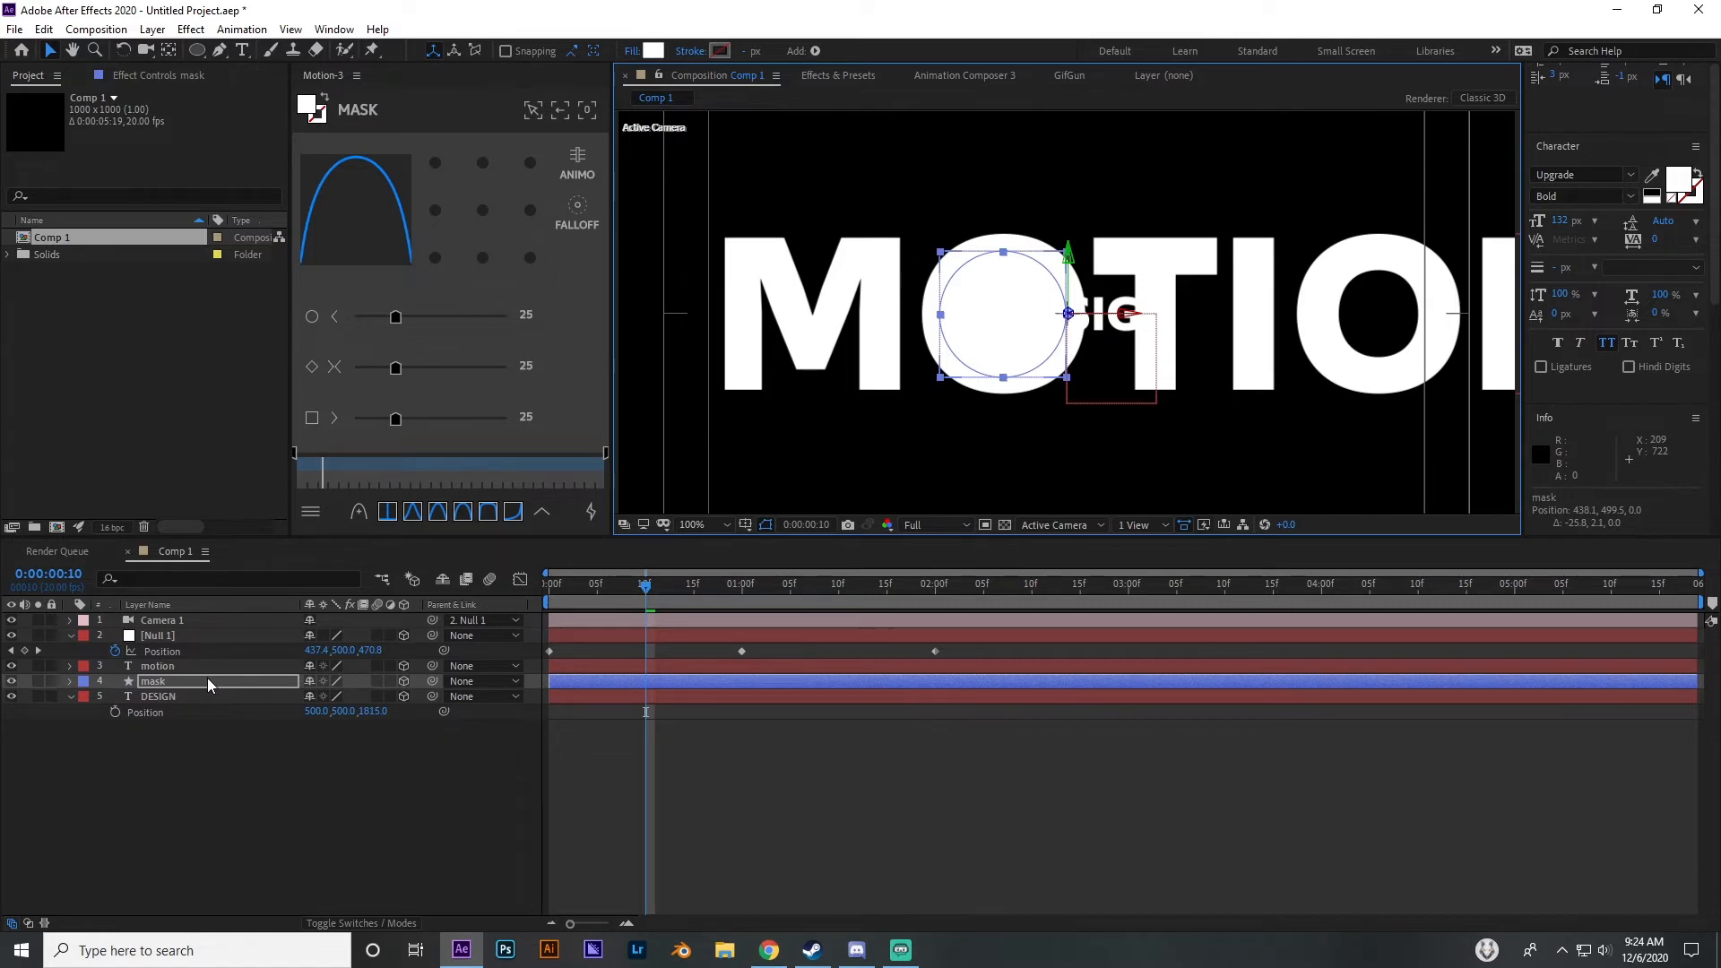
# Parent the mask layer to the motion layer and check its alignment at 0:00:00:11
pyautogui.click(430, 684)
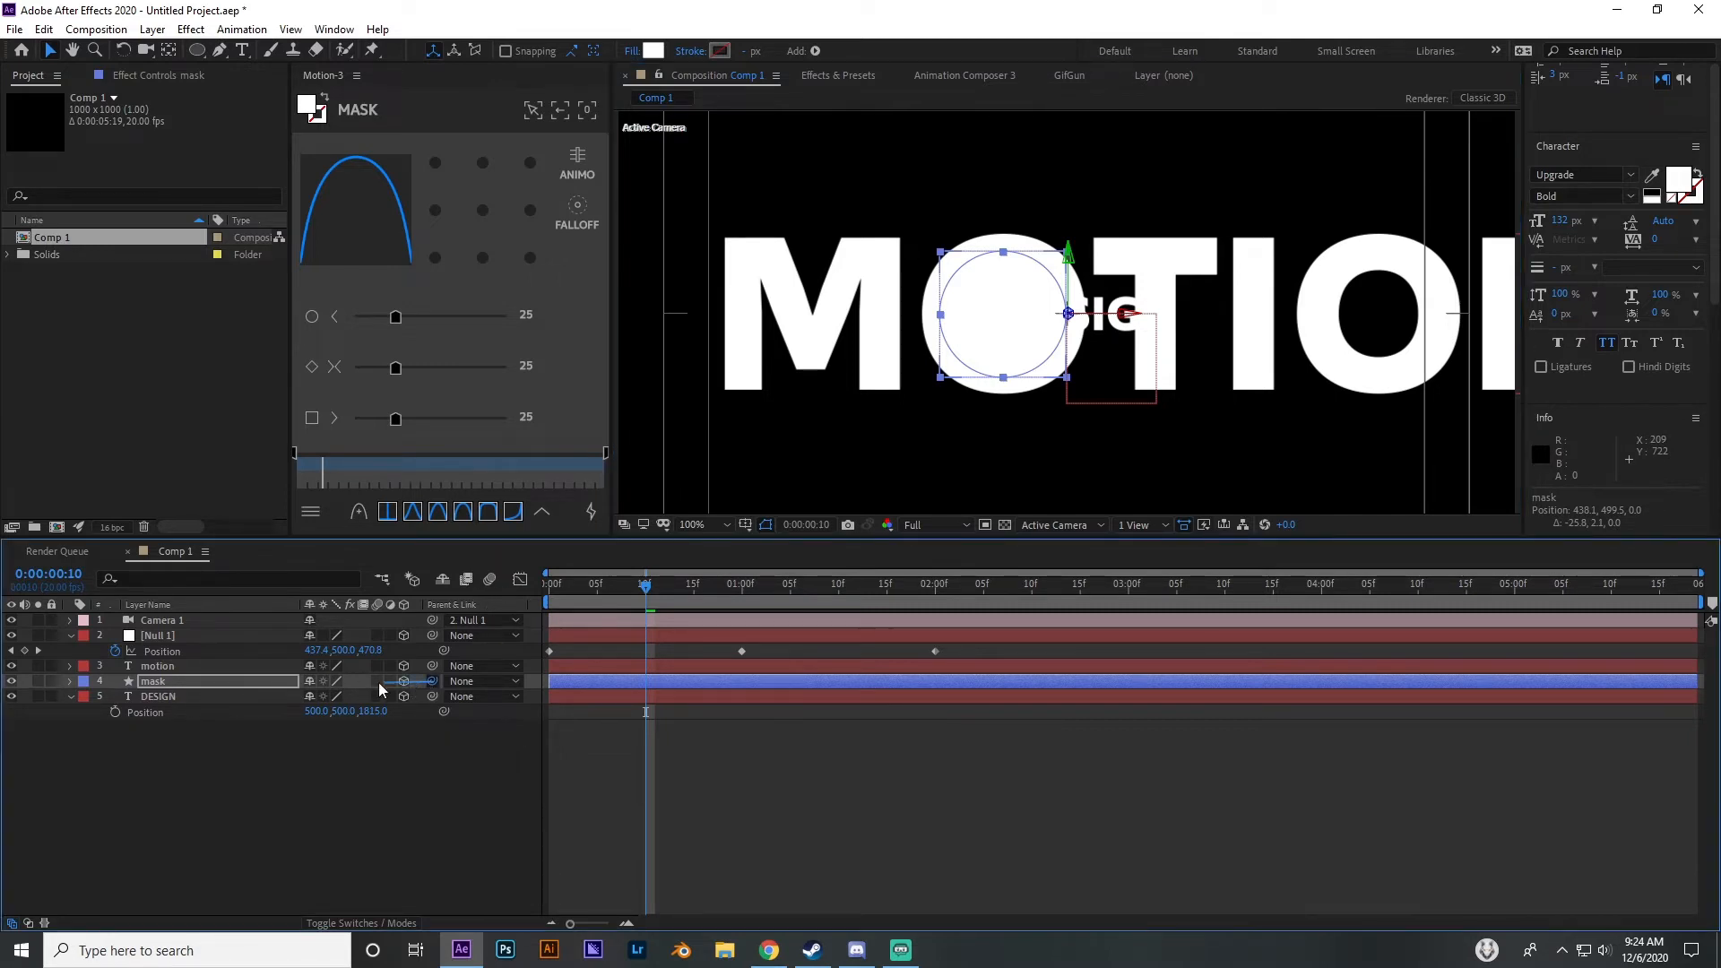
pyautogui.moveTo(378, 681); pyautogui.dragTo(196, 669)
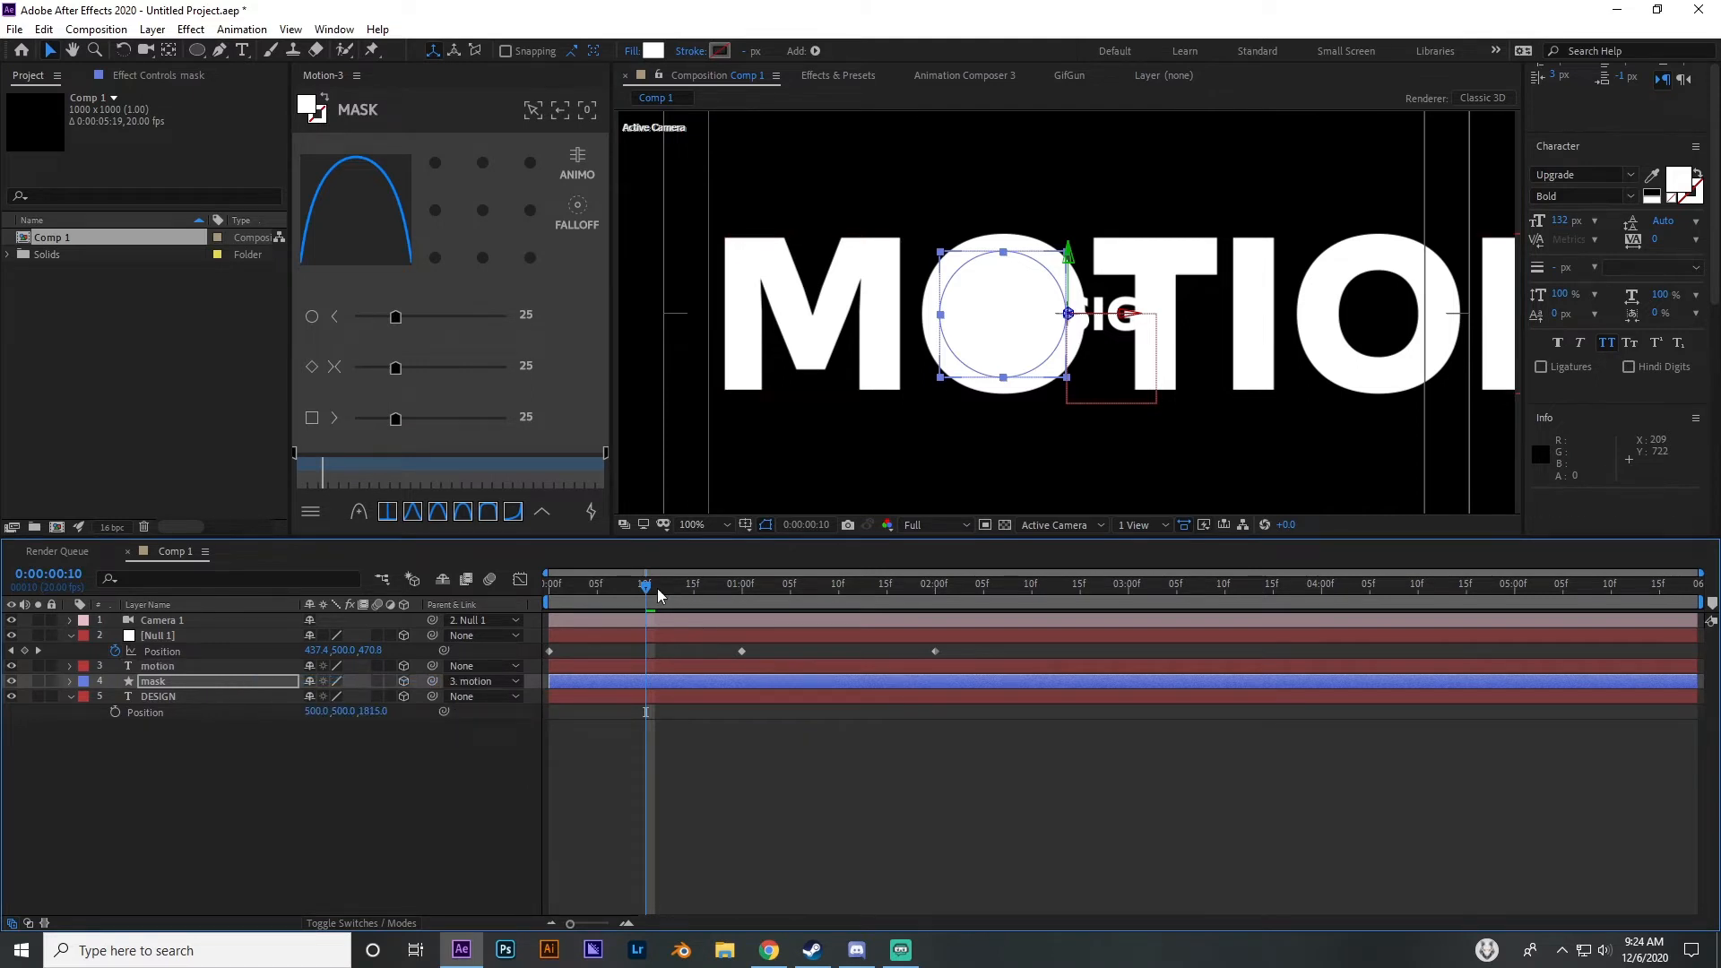
pyautogui.moveTo(659, 594)
pyautogui.mouseDown()
pyautogui.moveTo(676, 589)
pyautogui.moveTo(628, 589)
pyautogui.moveTo(867, 611)
pyautogui.moveTo(604, 611)
pyautogui.moveTo(658, 607)
pyautogui.mouseUp()
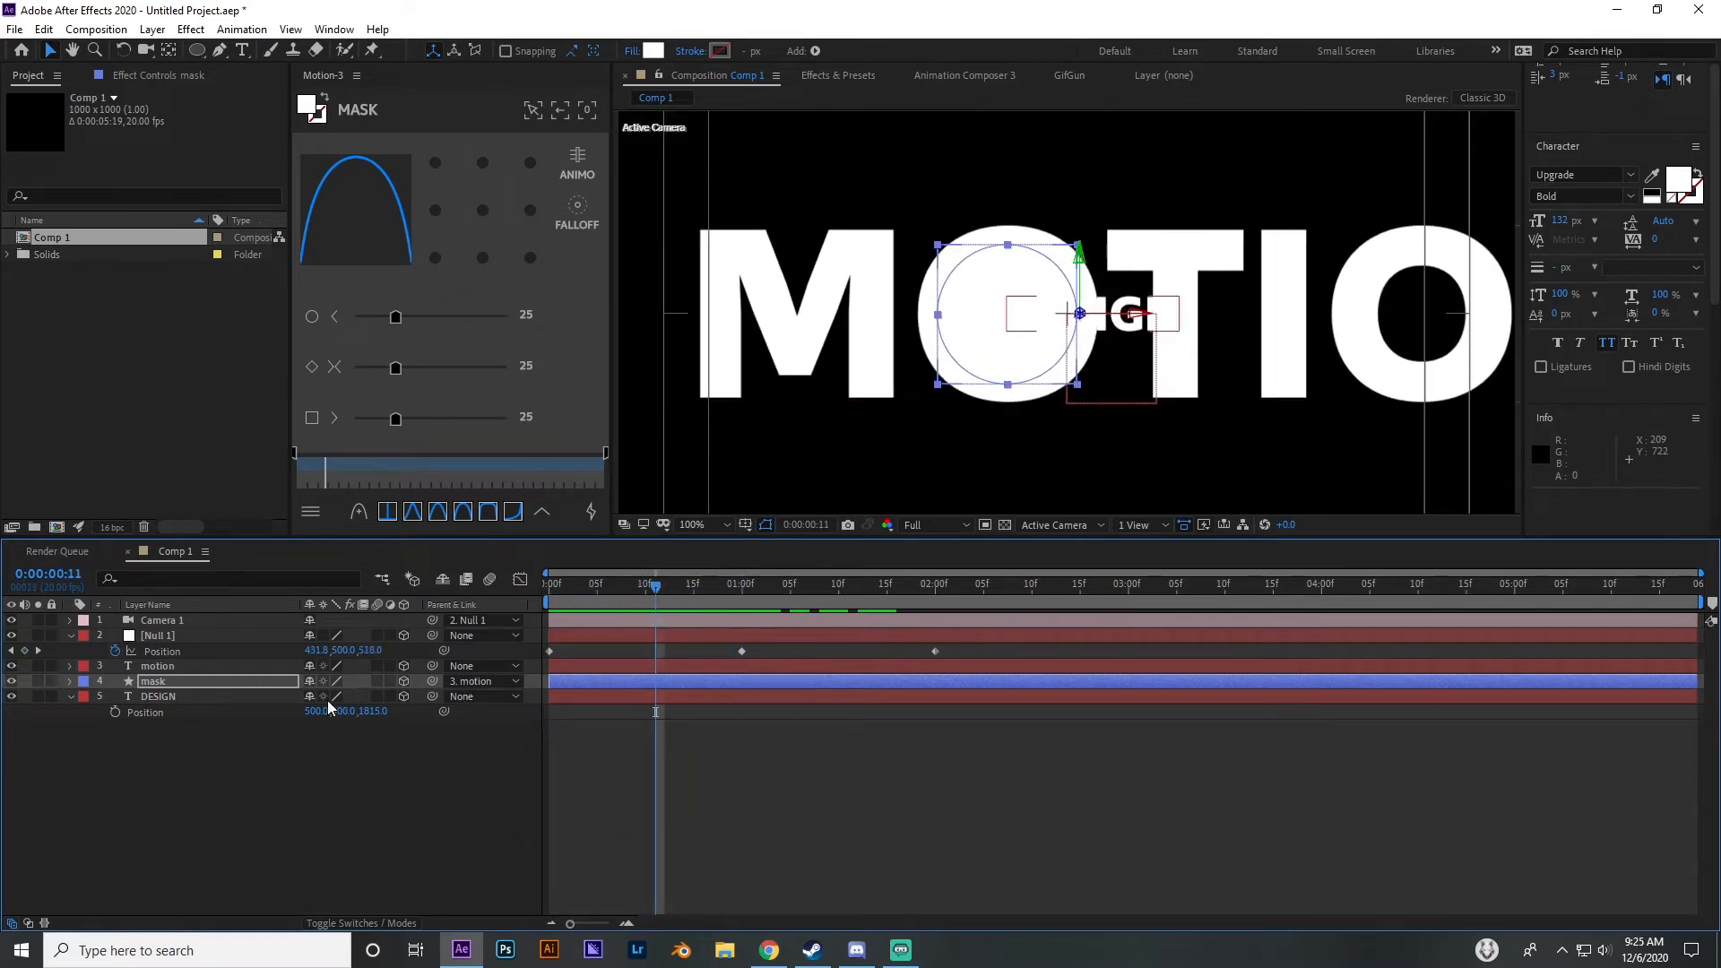
# Show the layer transfer modes and set the DESIGN layer's track matte to Alpha Matte "mask"
pyautogui.click(214, 697)
pyautogui.click(381, 923)
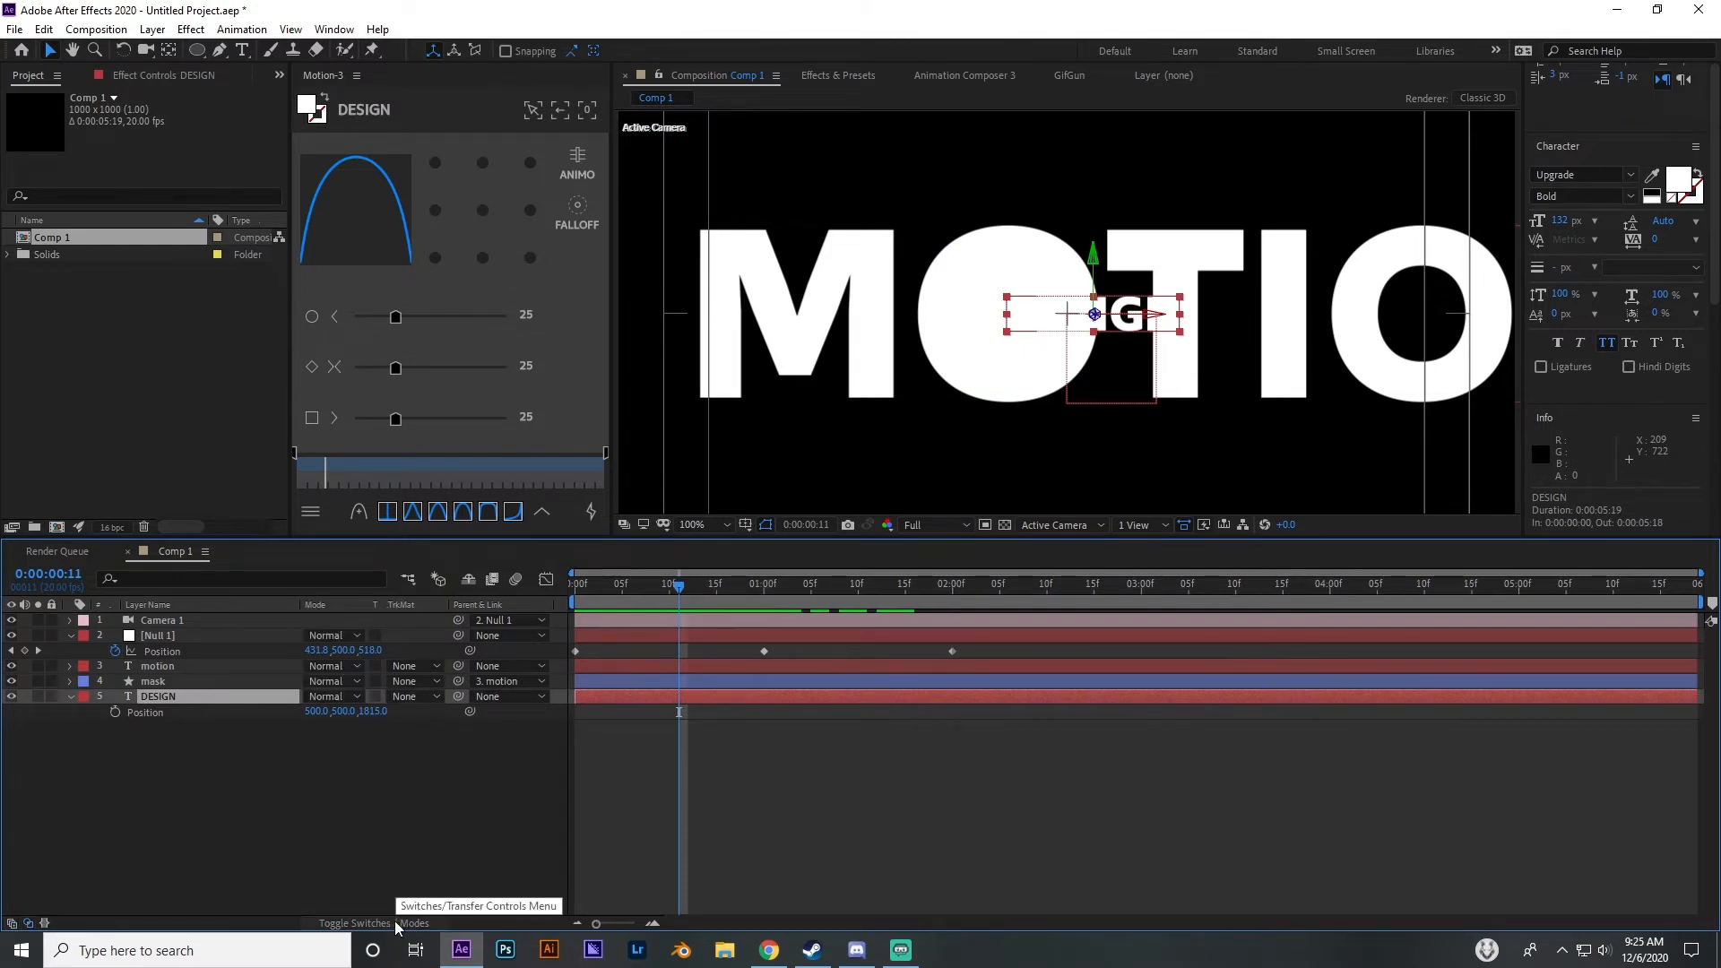
pyautogui.click(407, 697)
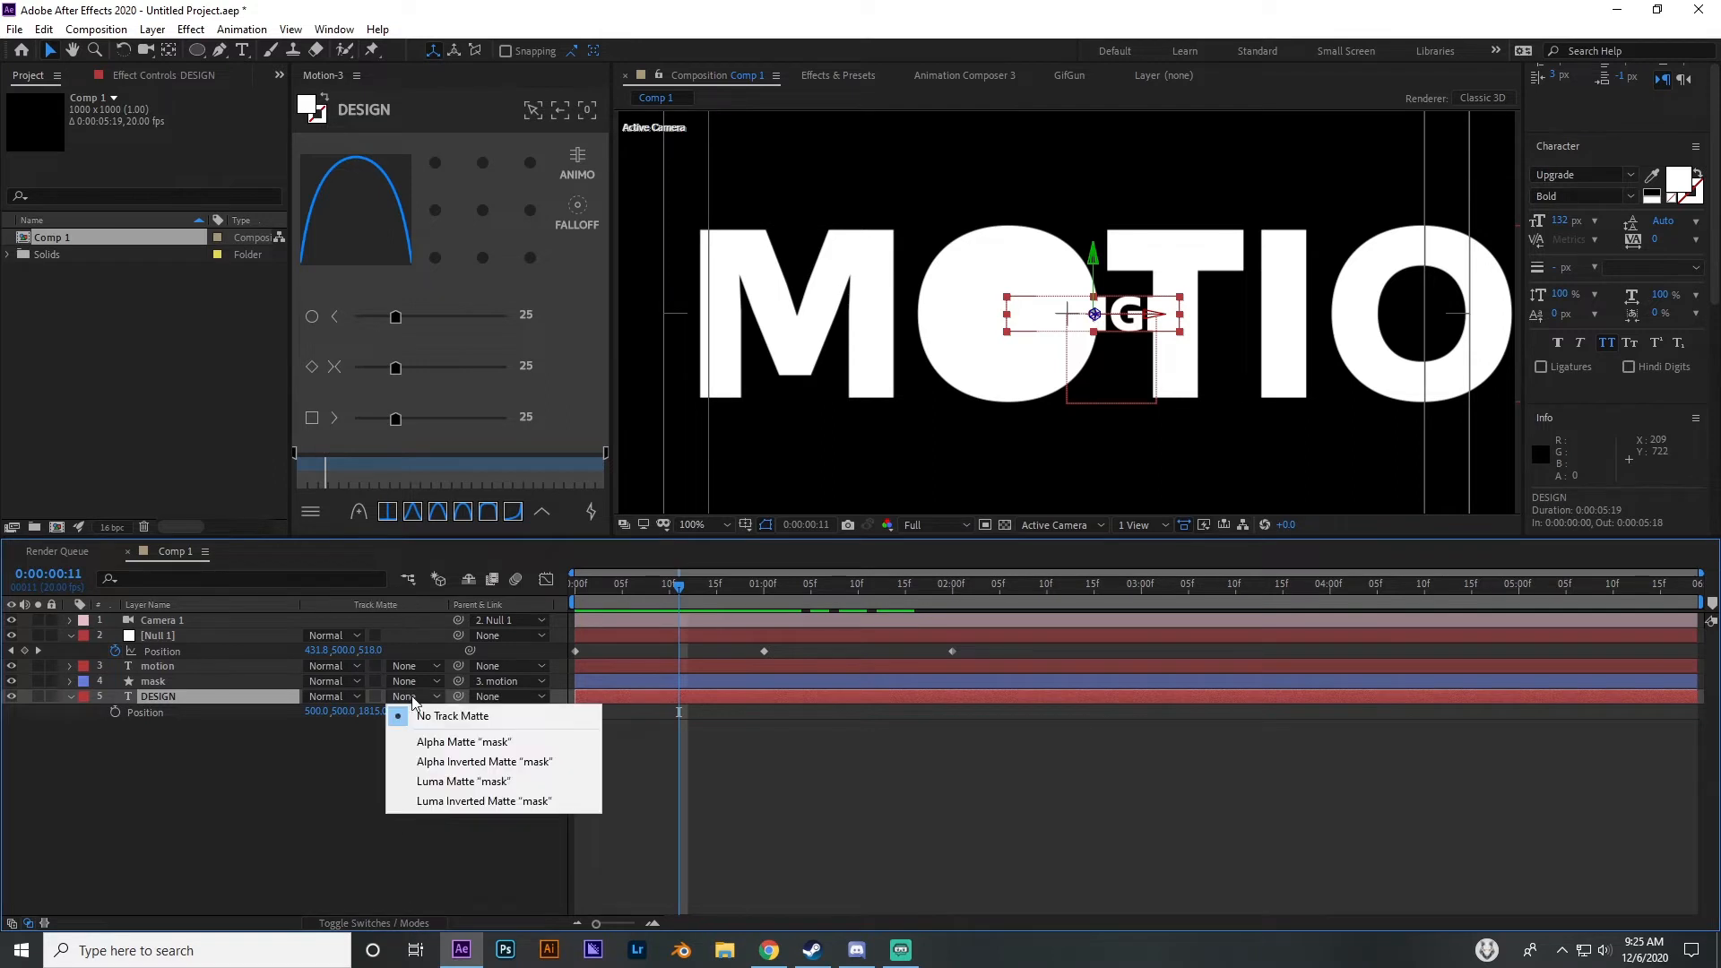
pyautogui.click(475, 743)
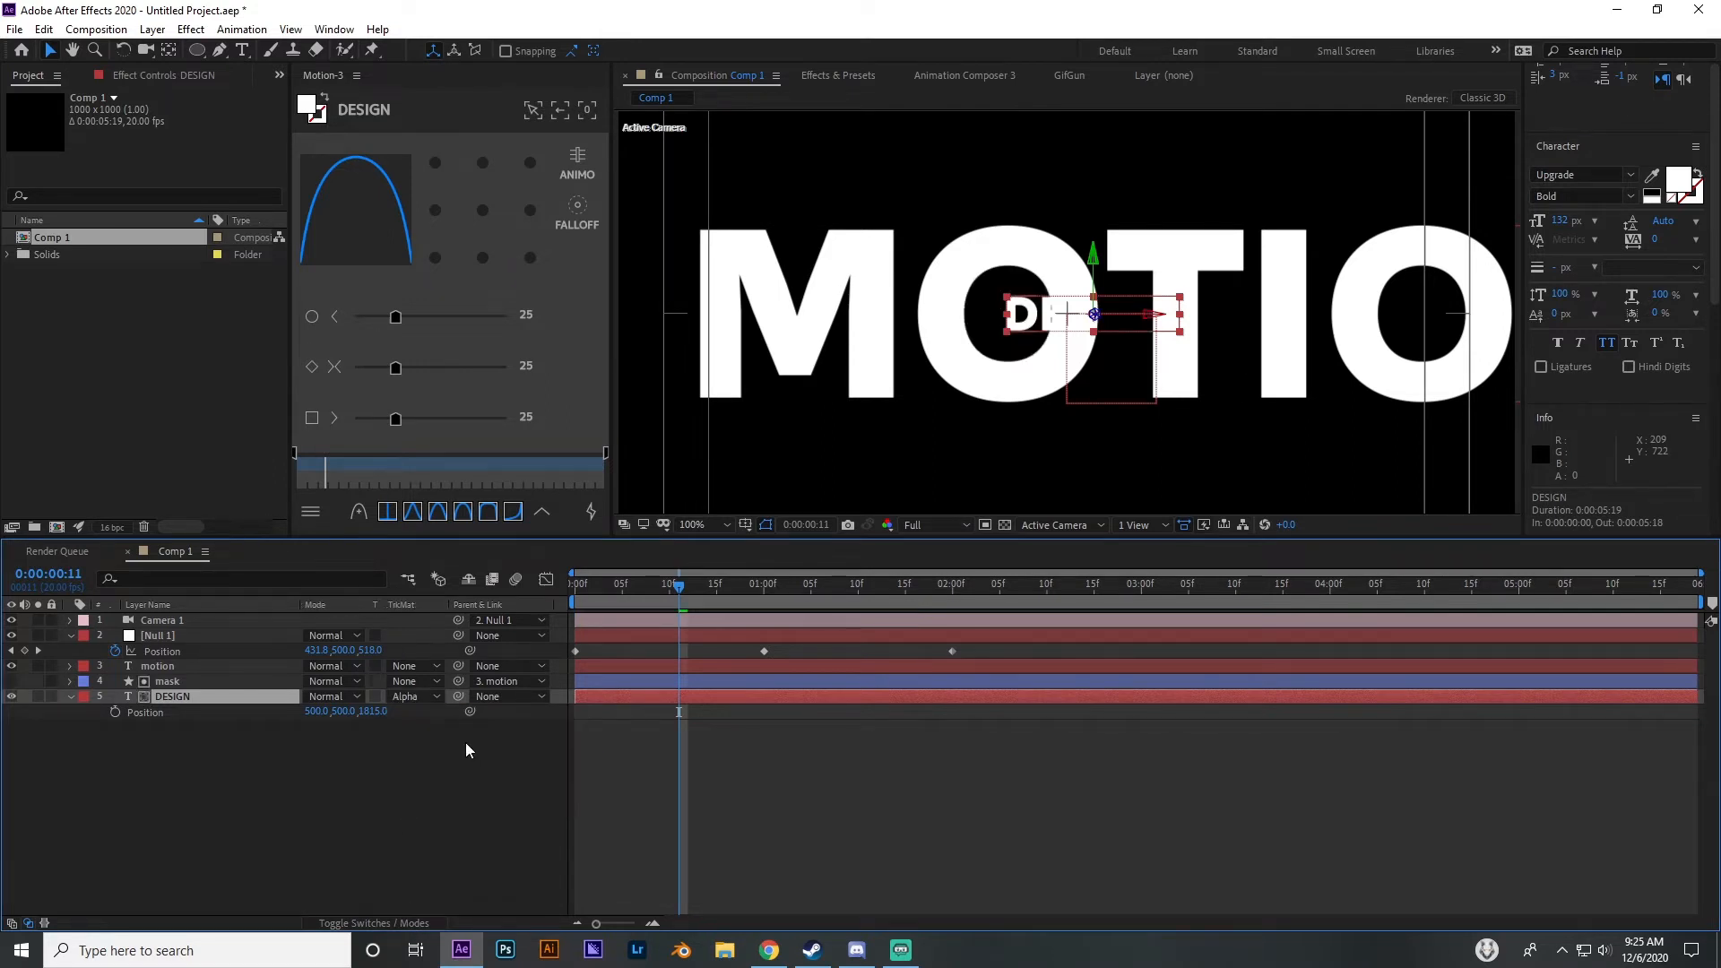
pyautogui.click(412, 697)
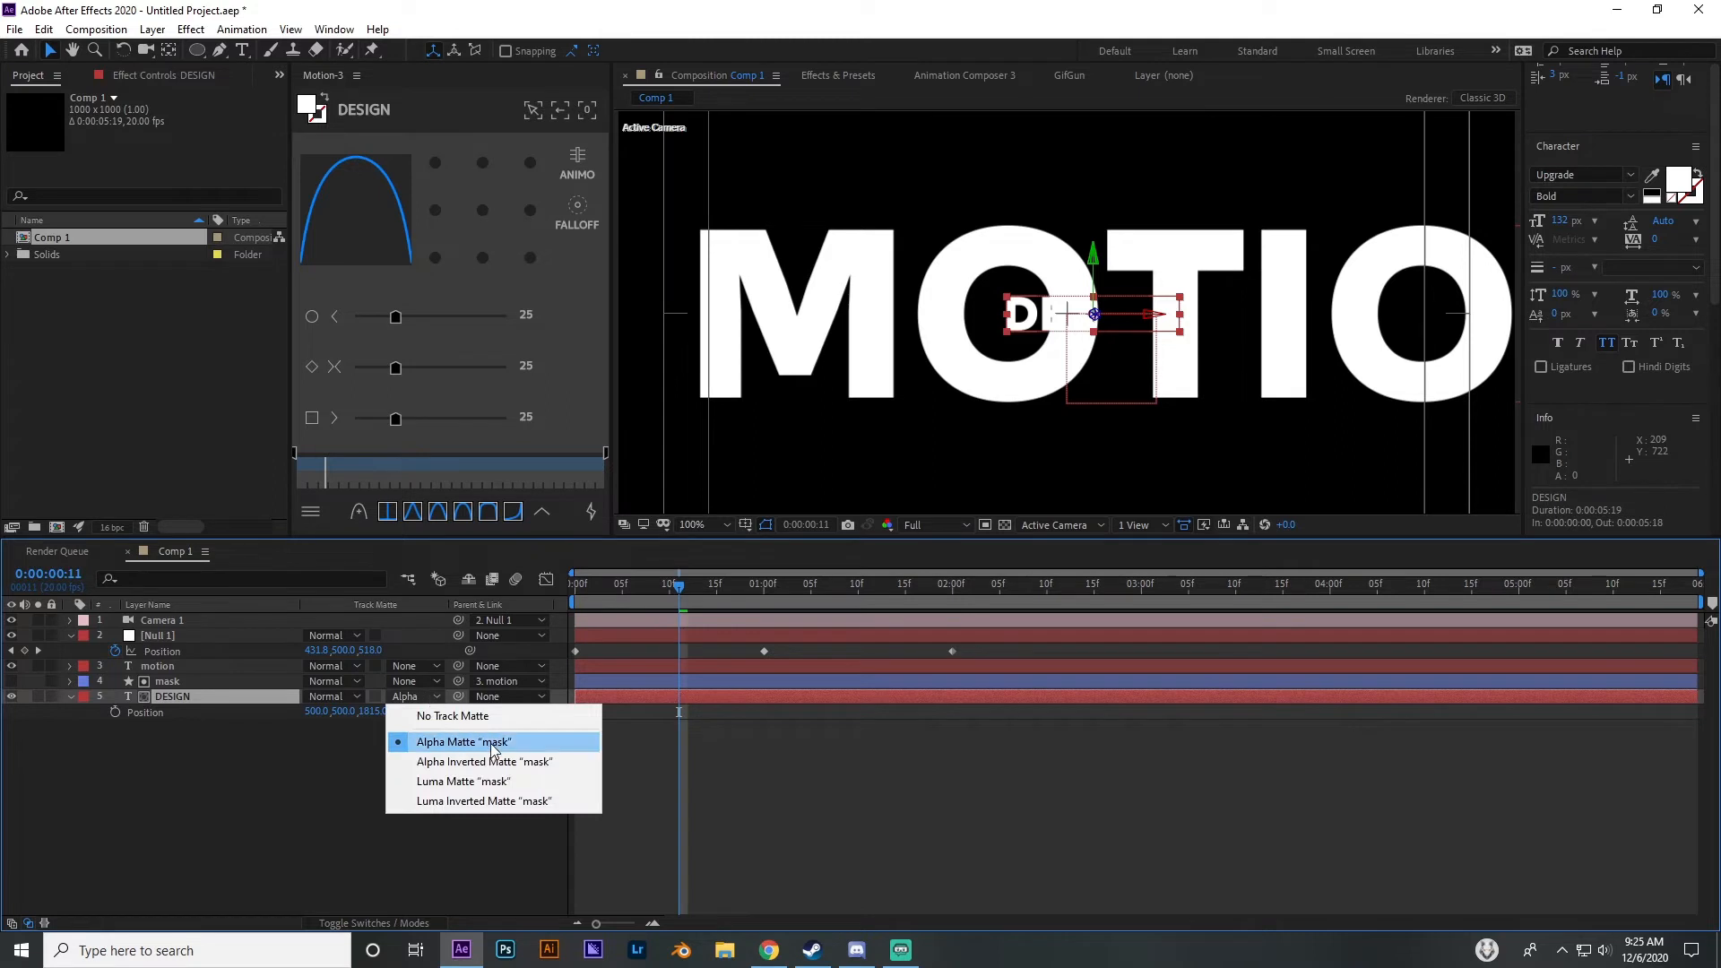
# Preview the matte reveal, return to the first frame, and examine the hole of MOTION's first O up close
pyautogui.click(335, 806)
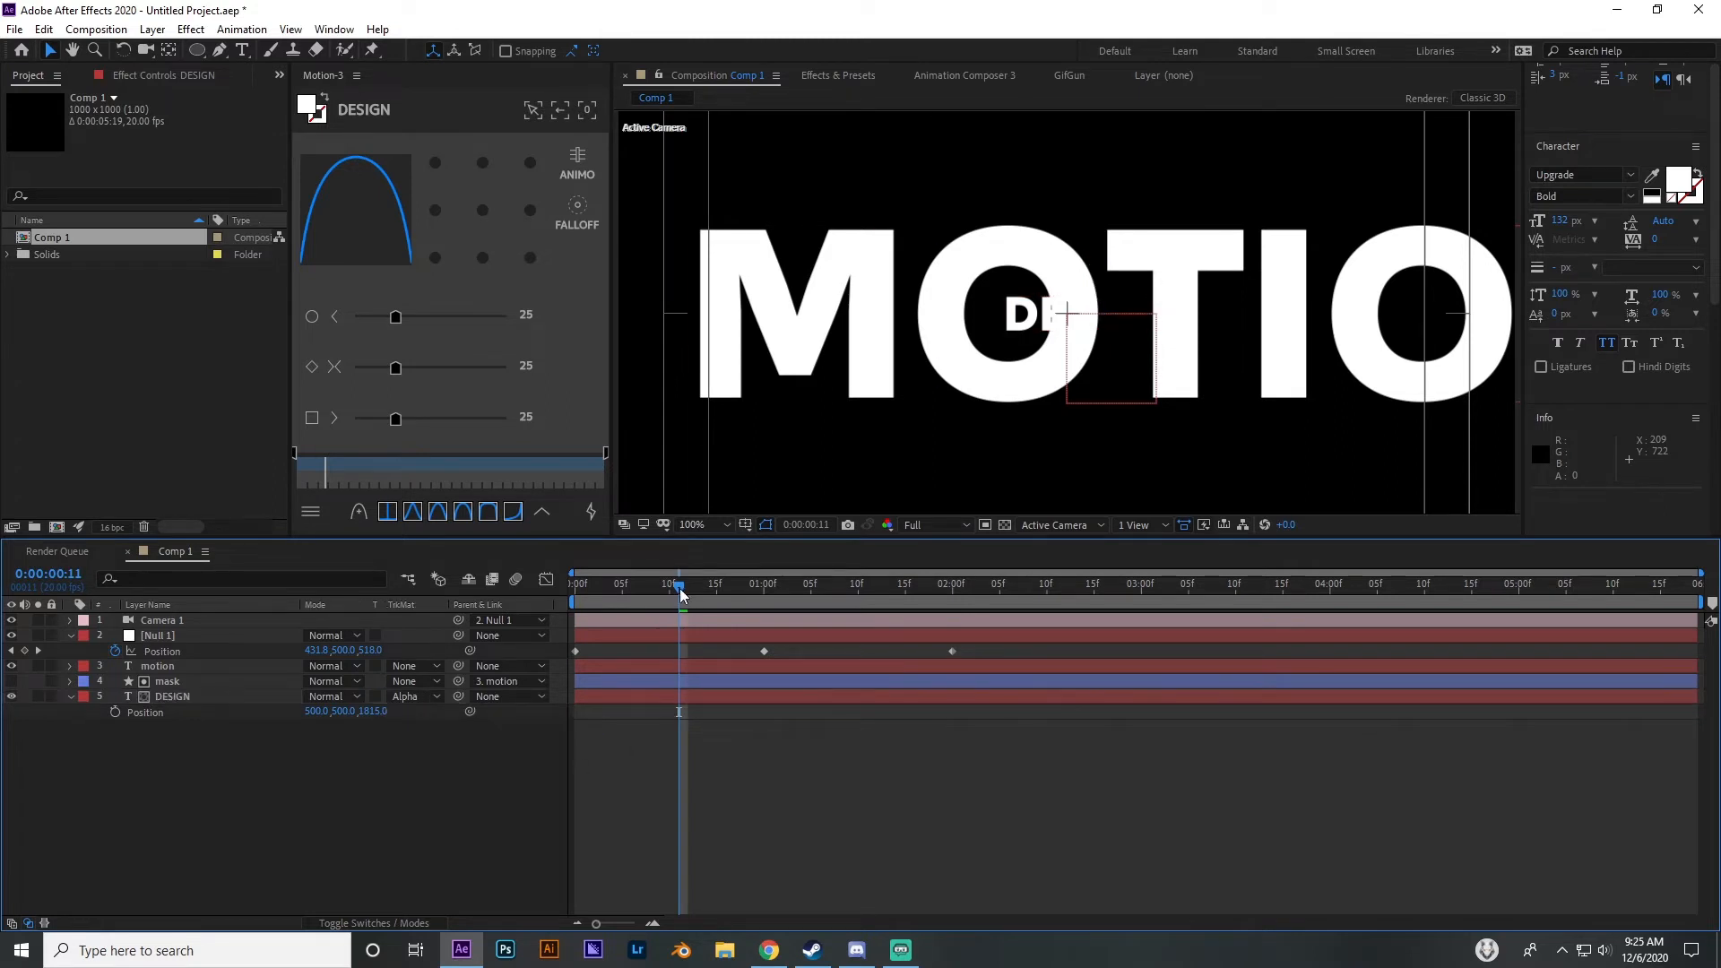
pyautogui.press('space')
pyautogui.moveTo(840, 599); pyautogui.dragTo(527, 653)
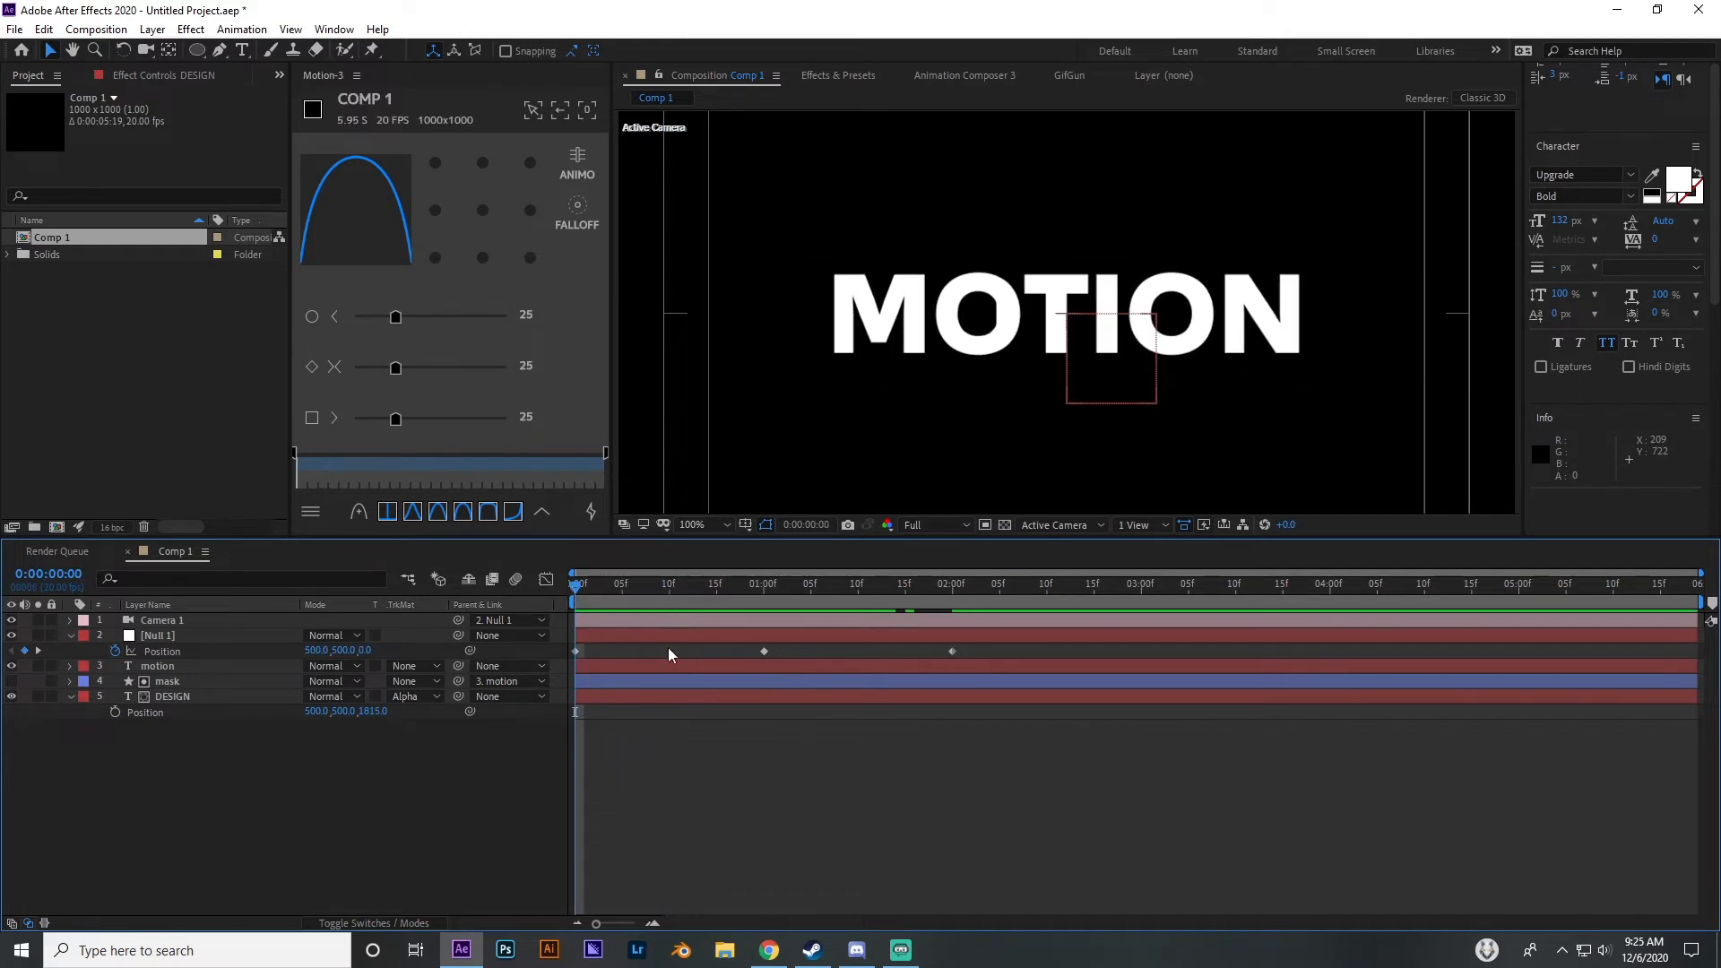
pyautogui.press(',')
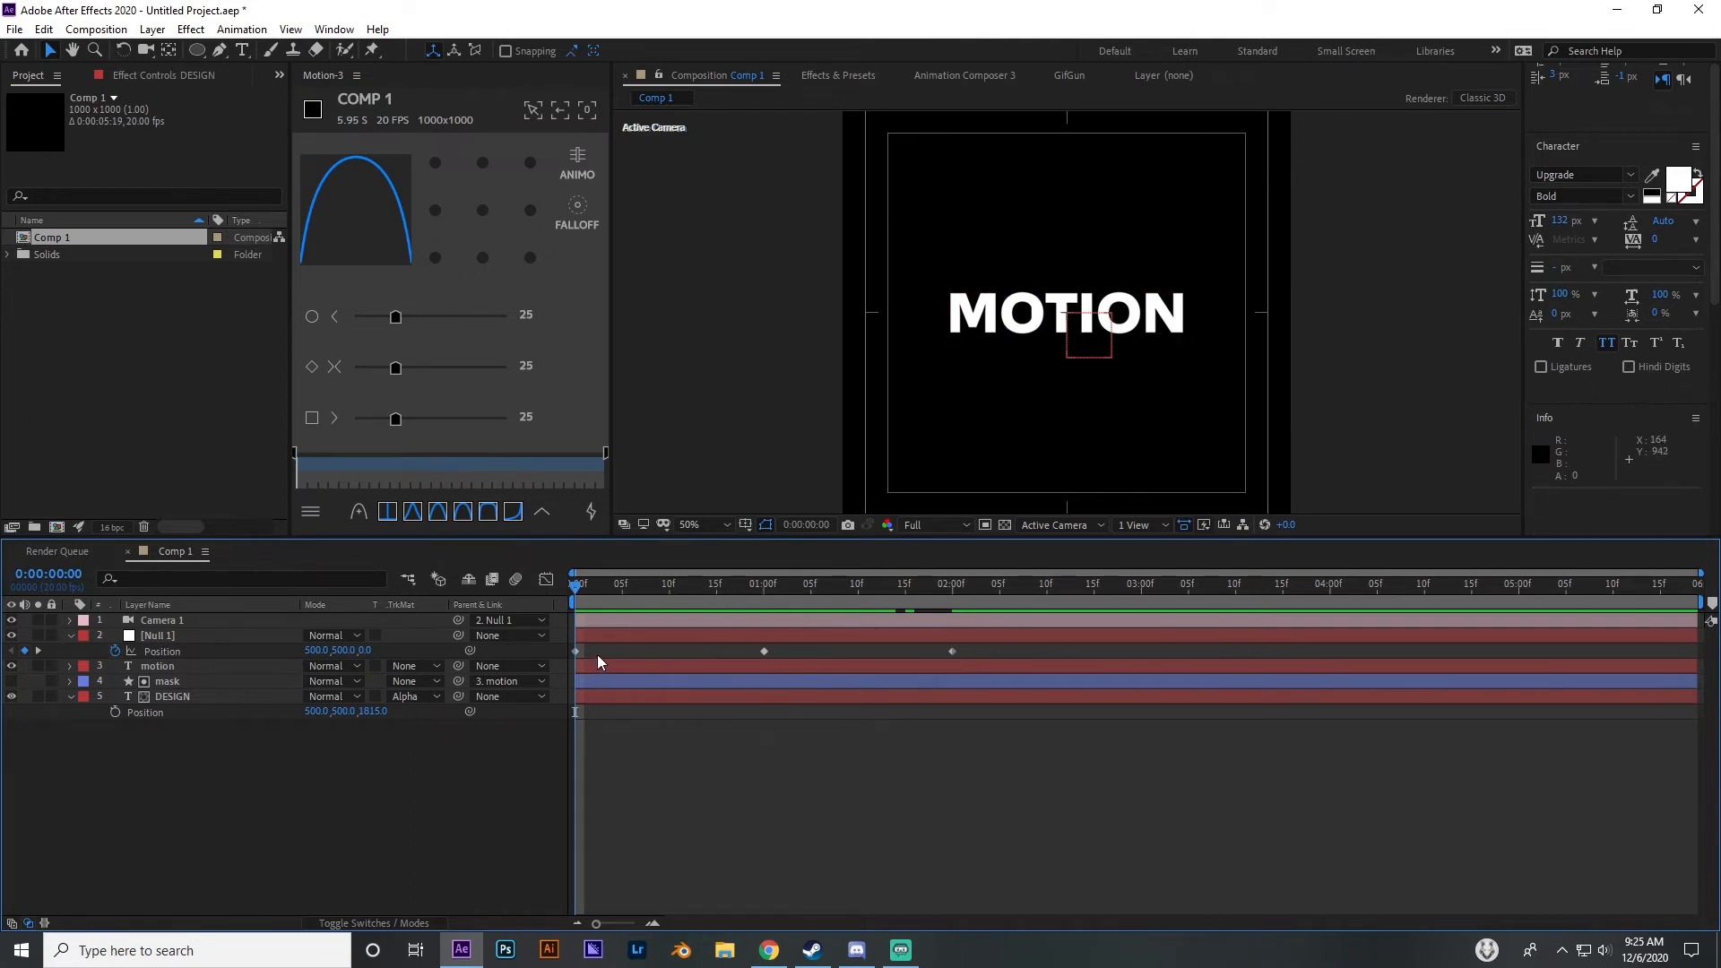
pyautogui.scroll(6, 933, 354)
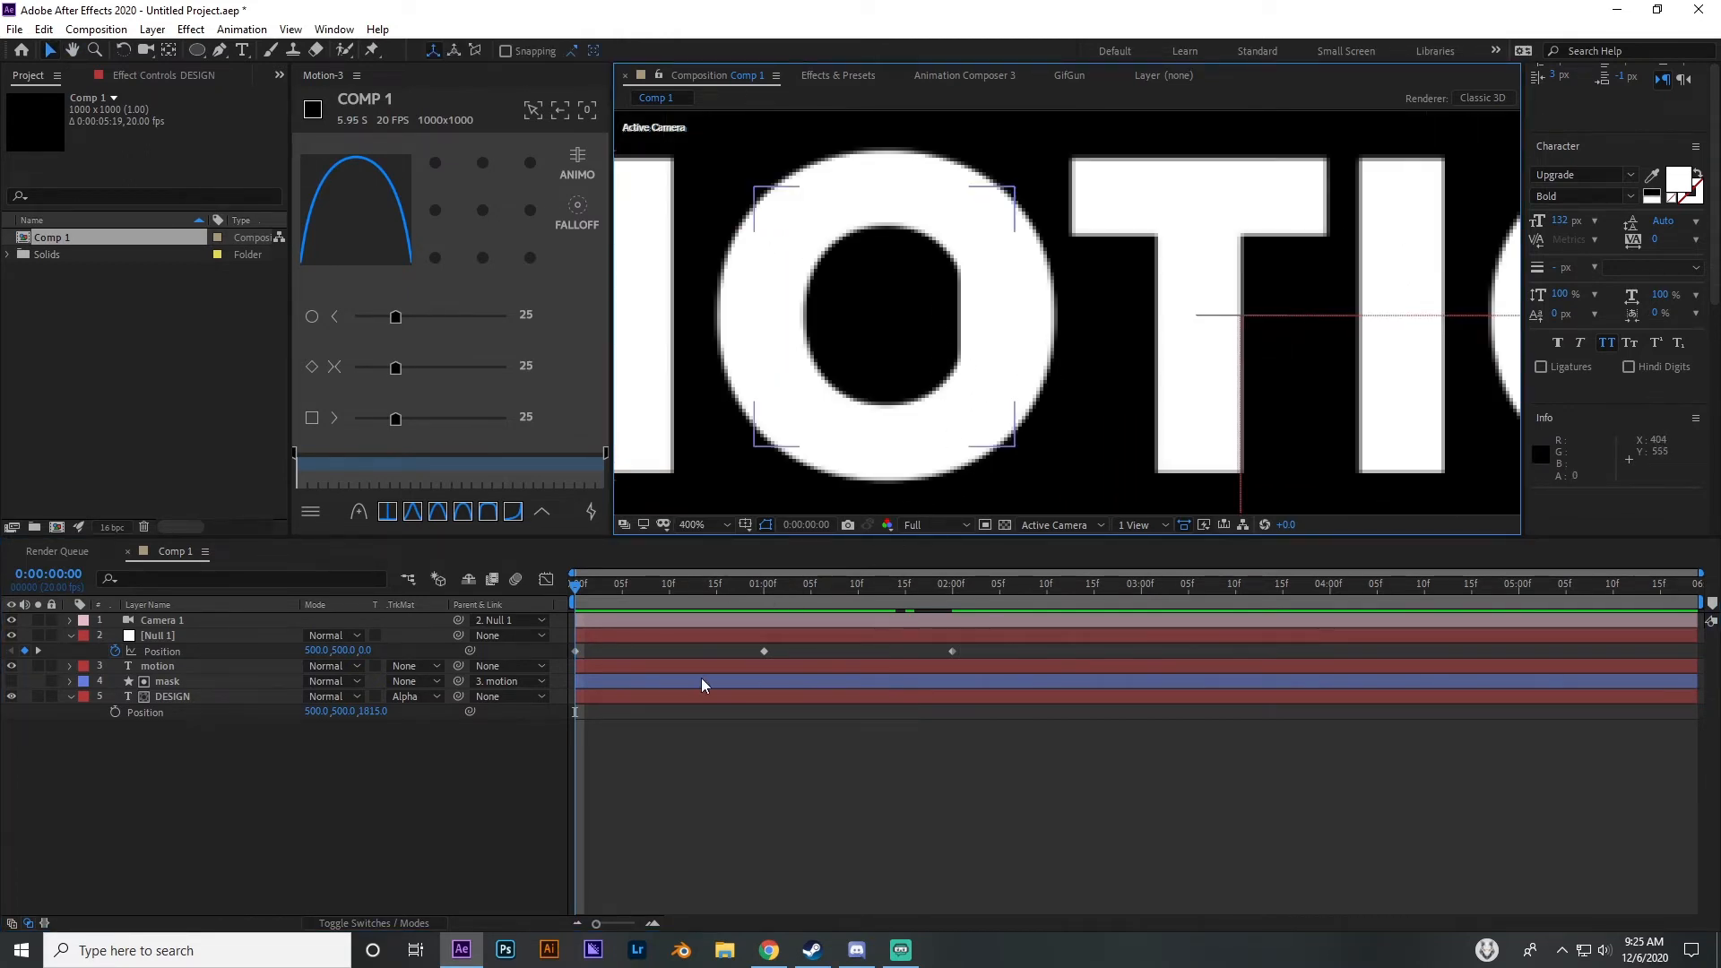
# Try starting the DESIGN layer at 0:00:00:06, and return it to the start of the composition
pyautogui.moveTo(586, 697); pyautogui.dragTo(594, 697)
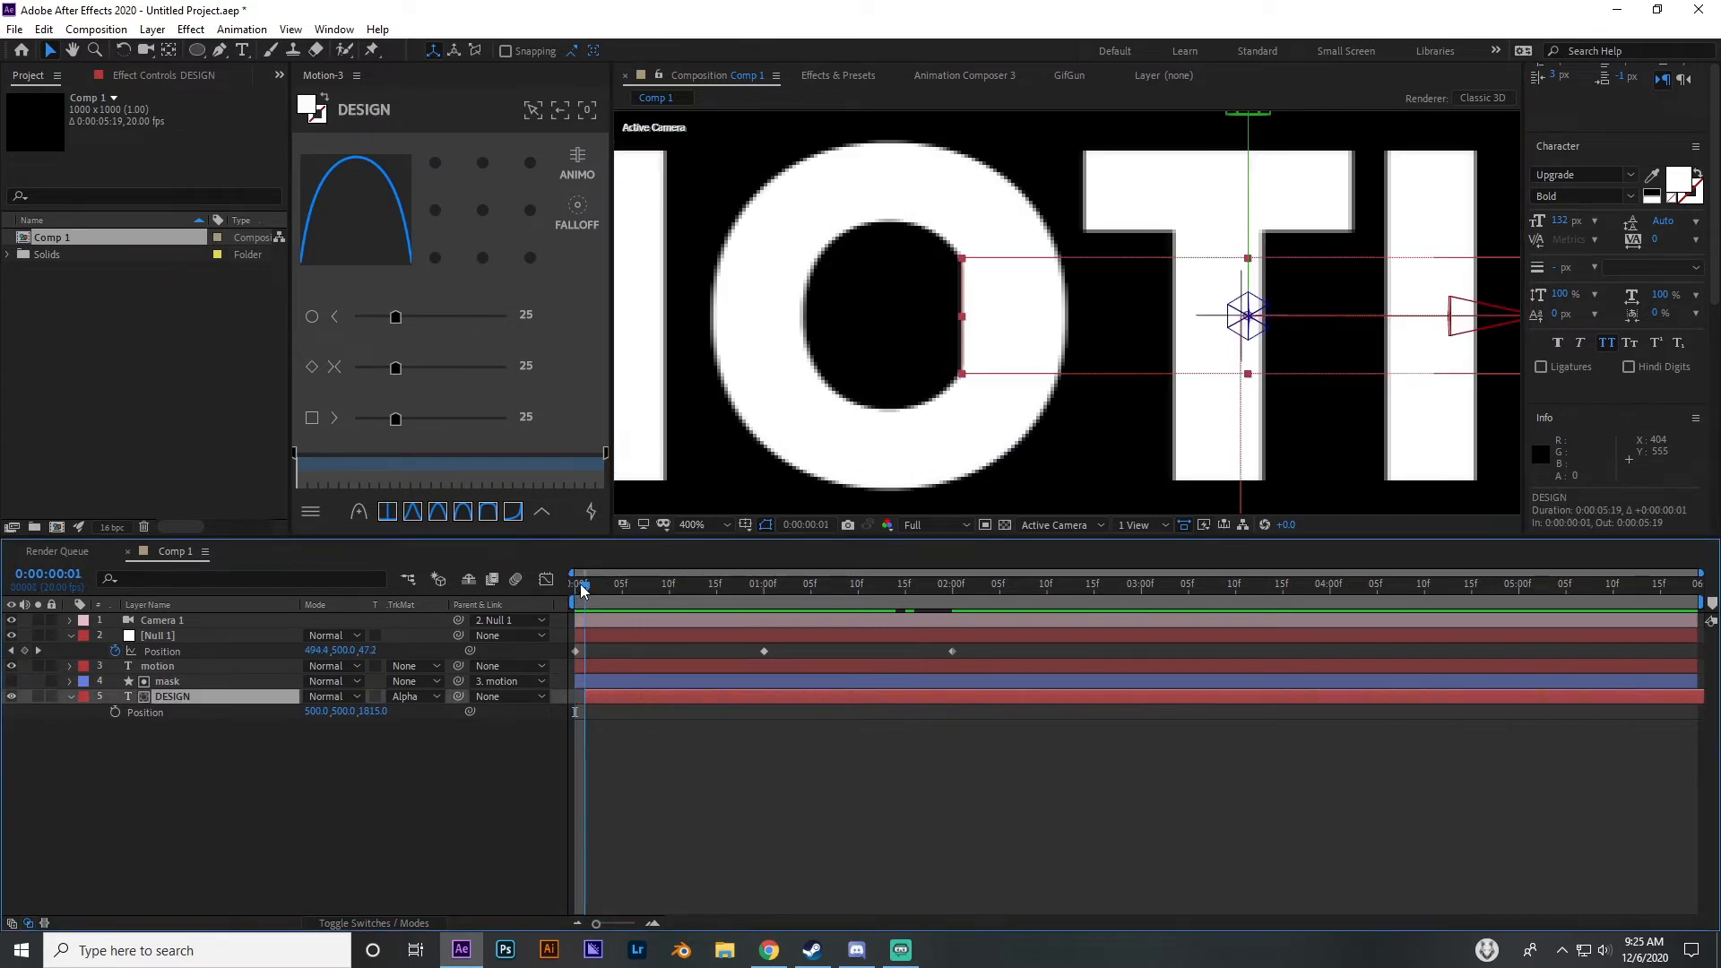
pyautogui.moveTo(615, 697); pyautogui.dragTo(632, 696)
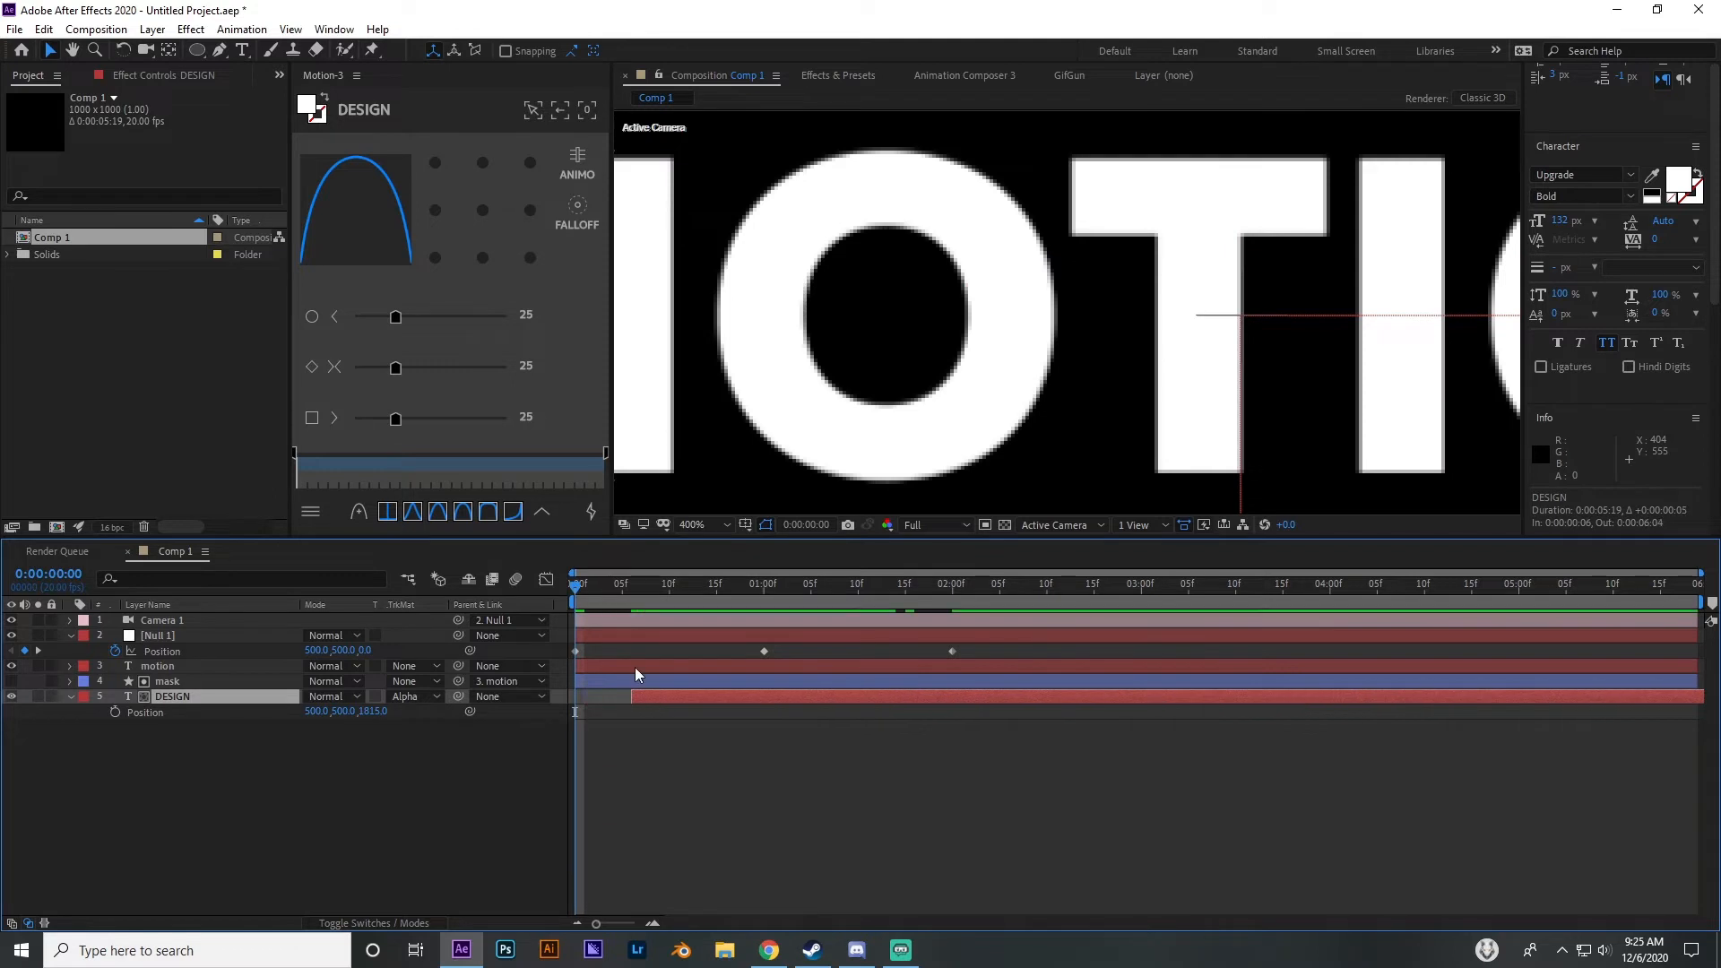
pyautogui.moveTo(578, 588); pyautogui.dragTo(493, 594)
pyautogui.moveTo(652, 699); pyautogui.dragTo(593, 705)
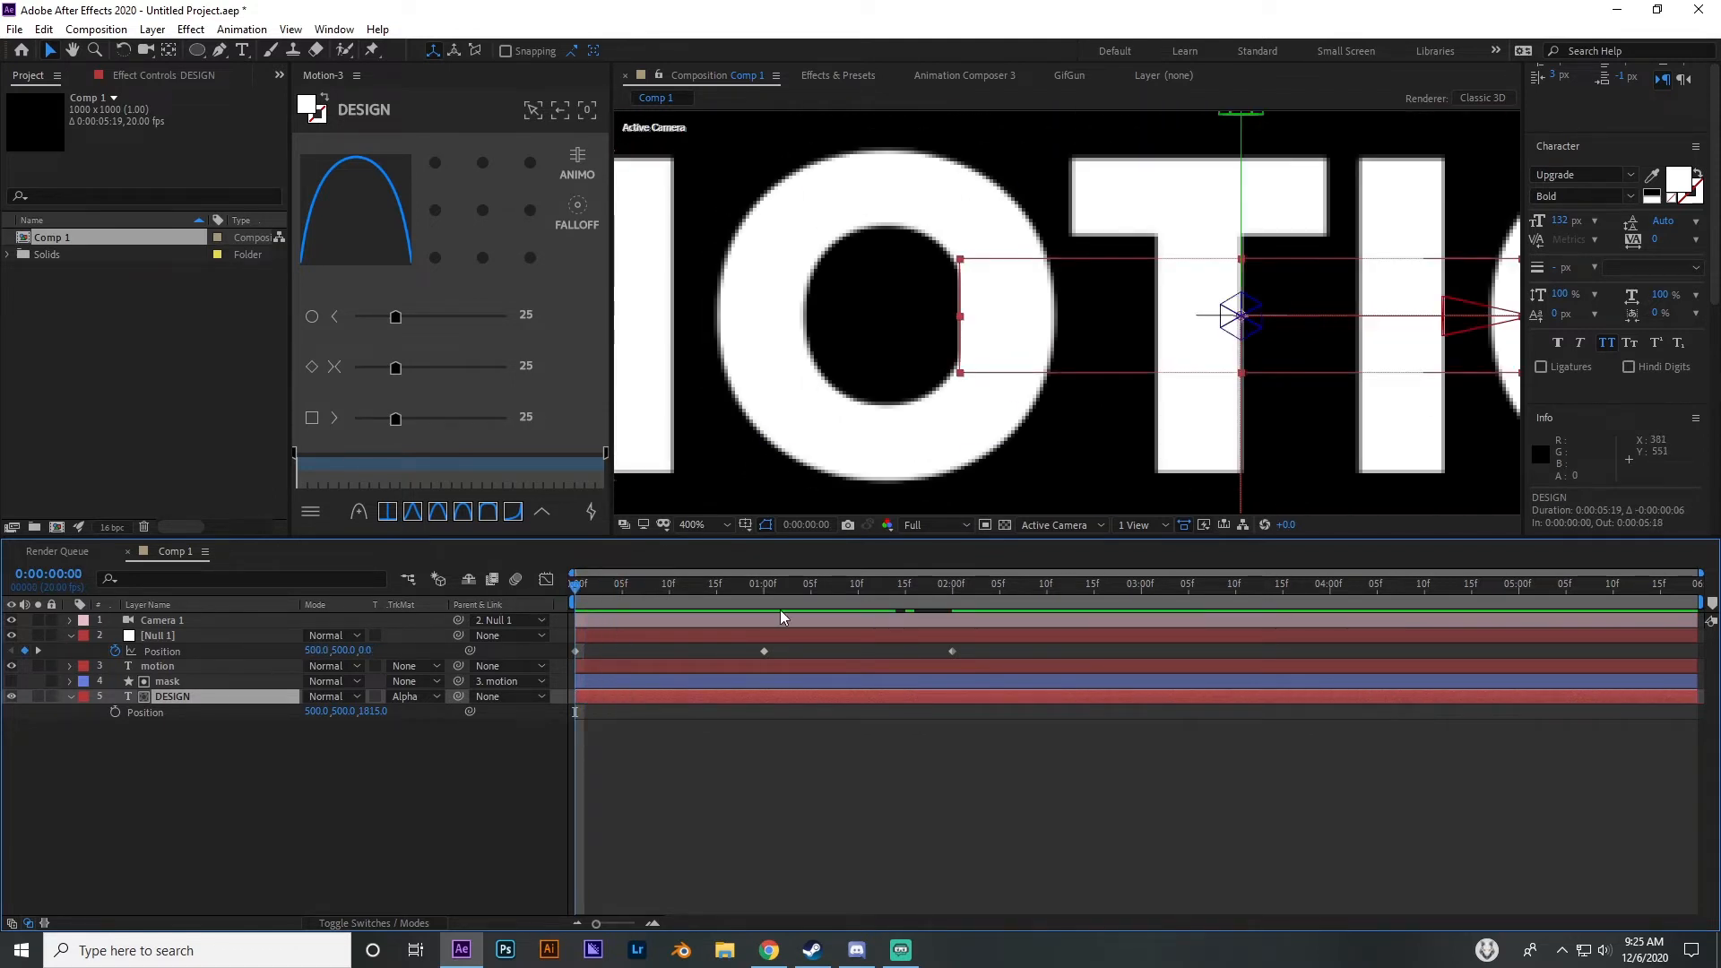
# Push the DESIGN layer back to a Z position of 2032 and fit the whole composition in view at the first frame
pyautogui.click(731, 810)
pyautogui.click(617, 697)
pyautogui.moveTo(440, 707); pyautogui.dragTo(493, 707)
pyautogui.click(737, 791)
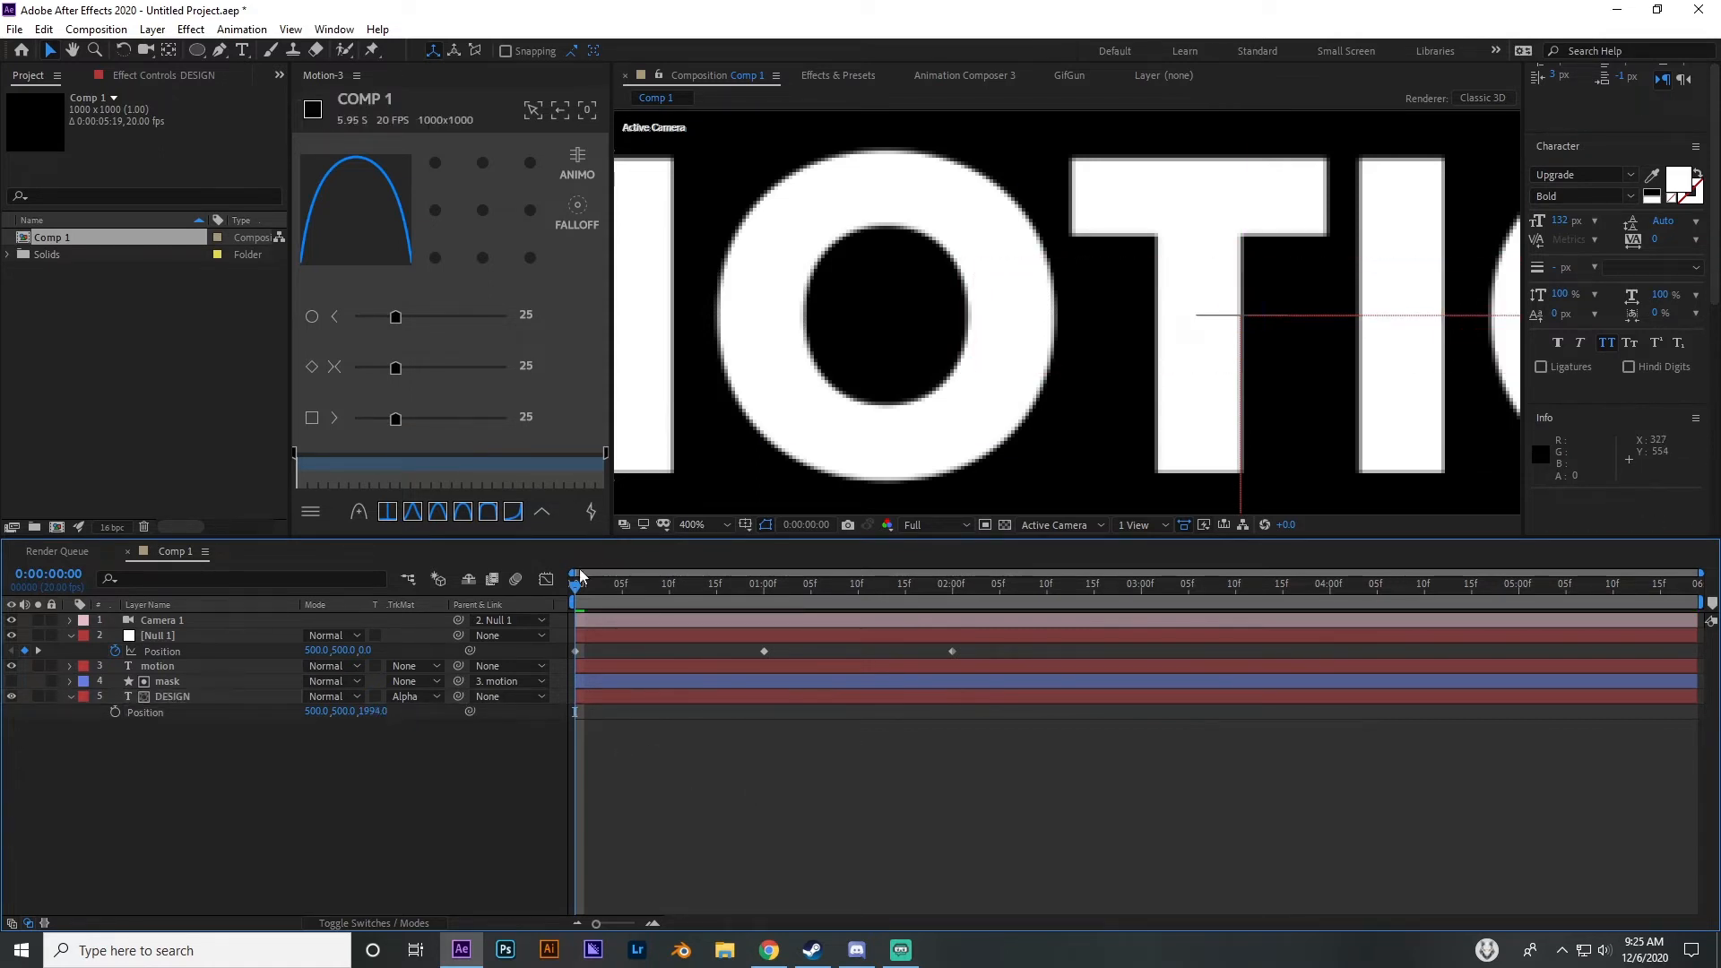
pyautogui.press('space')
pyautogui.press('space')
pyautogui.moveTo(375, 710); pyautogui.dragTo(462, 715)
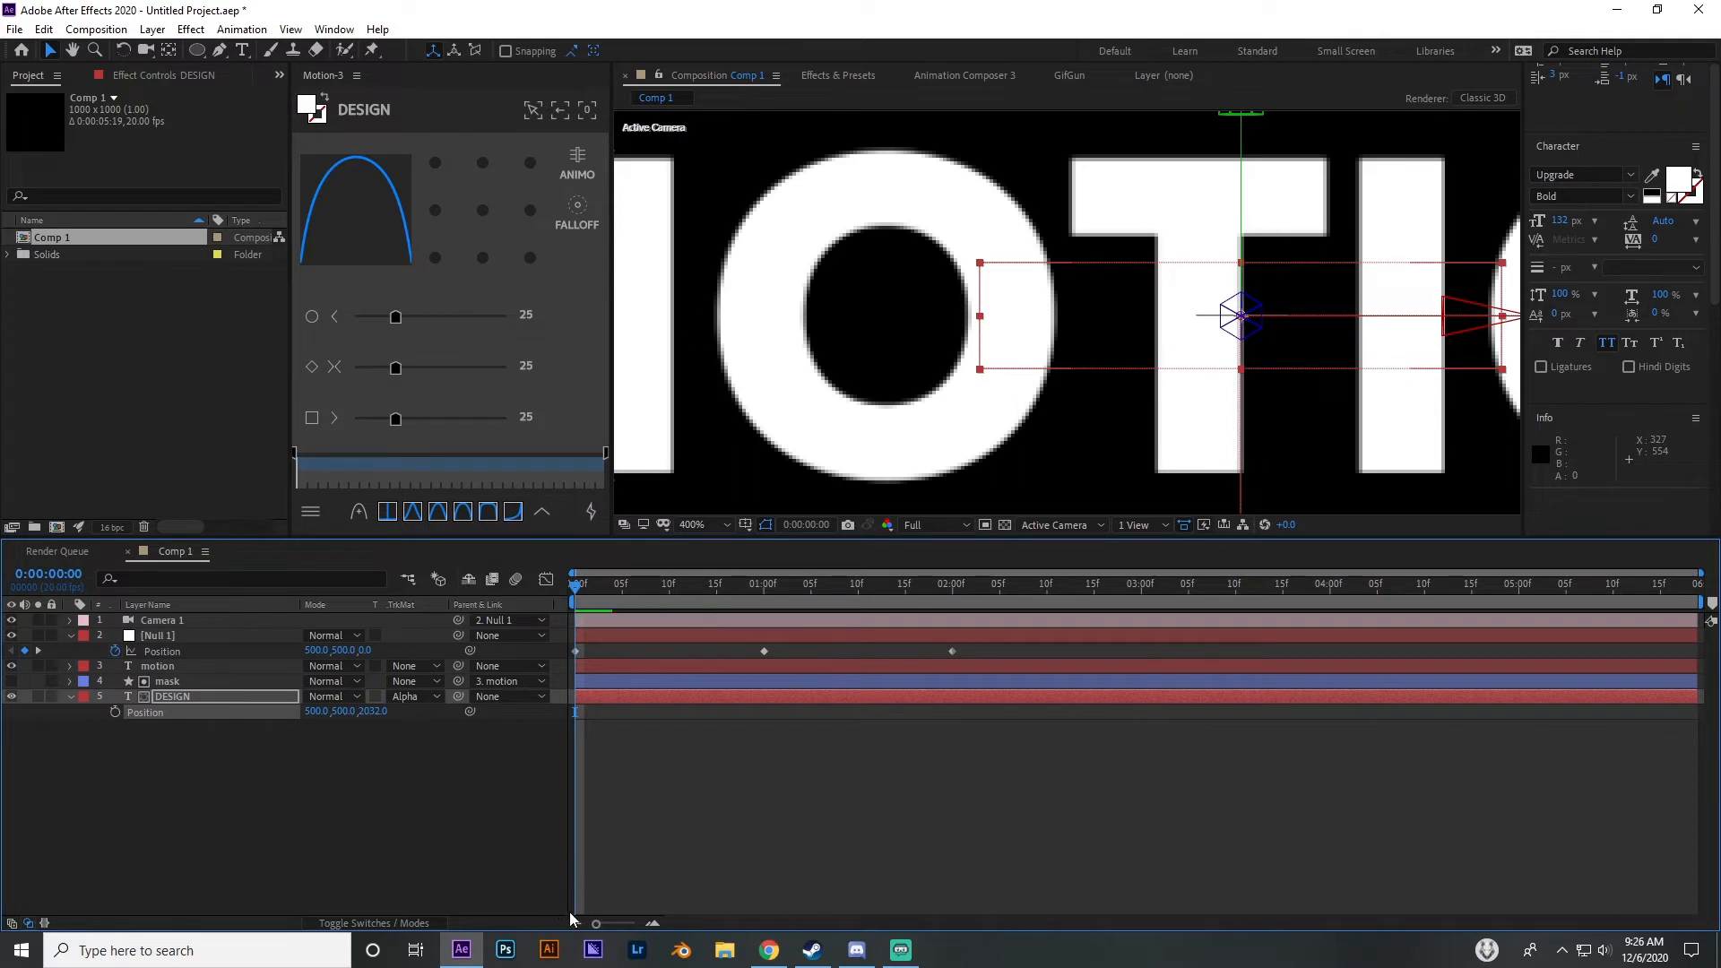
pyautogui.moveTo(574, 584); pyautogui.dragTo(468, 631)
pyautogui.click(708, 524)
pyautogui.click(717, 619)
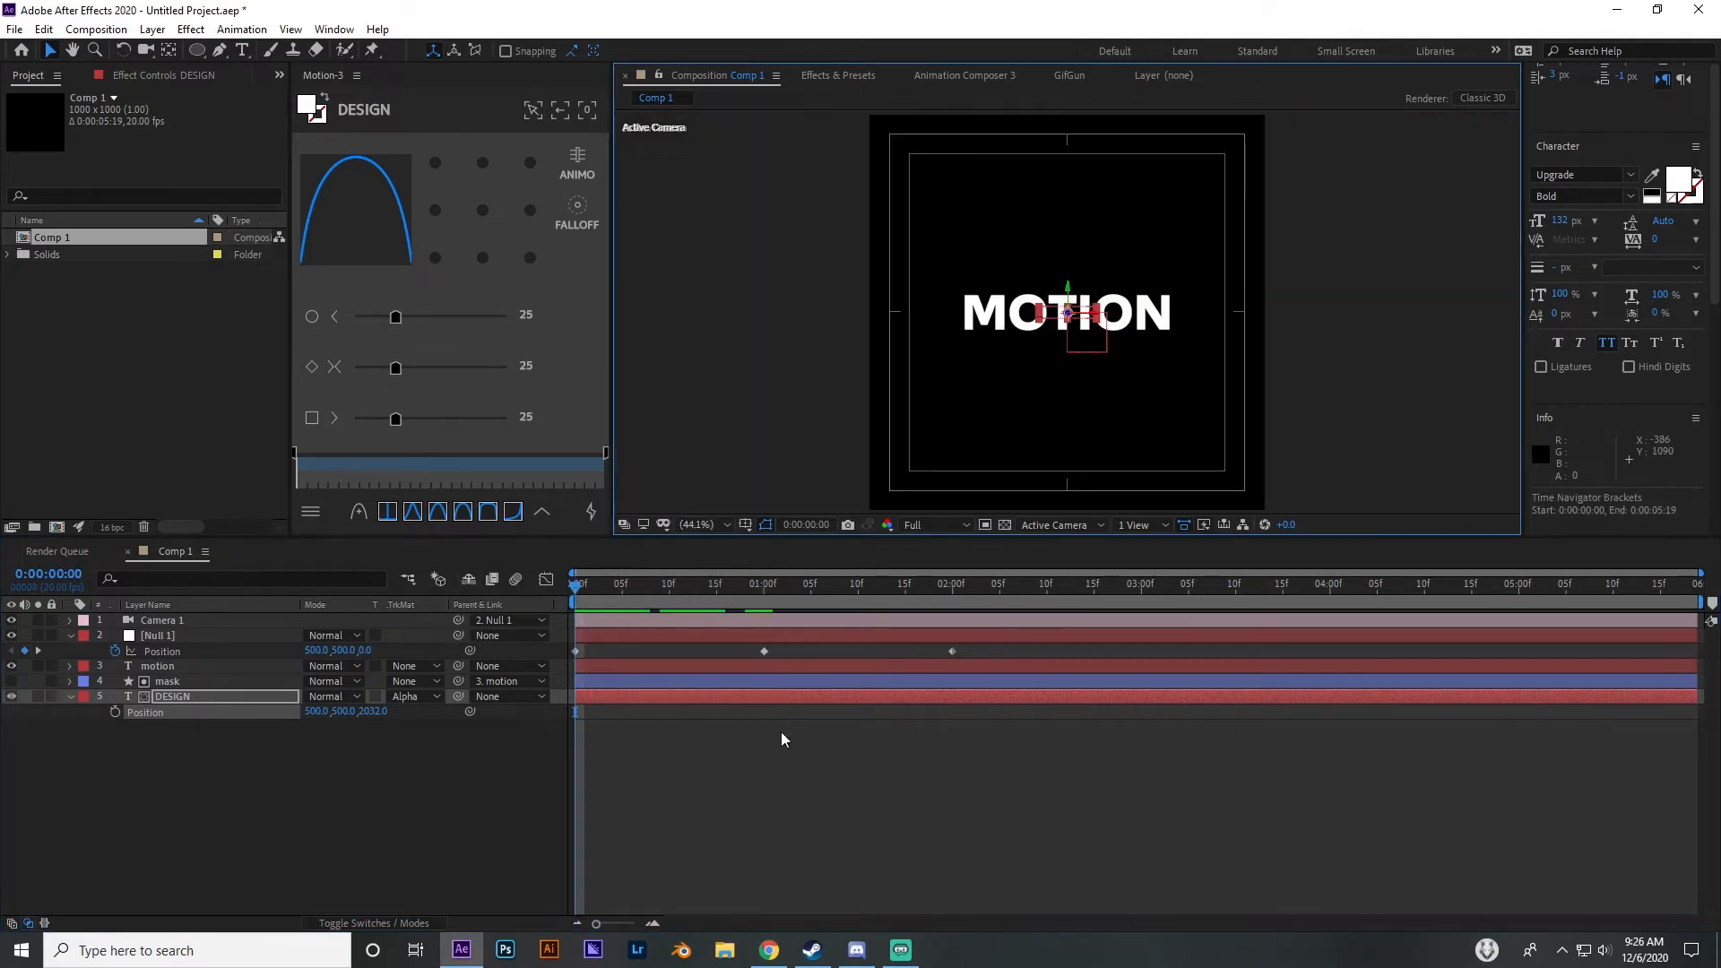
# Duplicate the DESIGN layer and trim the duplicate's in point to 0:00:01:00
pyautogui.moveTo(599, 588); pyautogui.dragTo(768, 616)
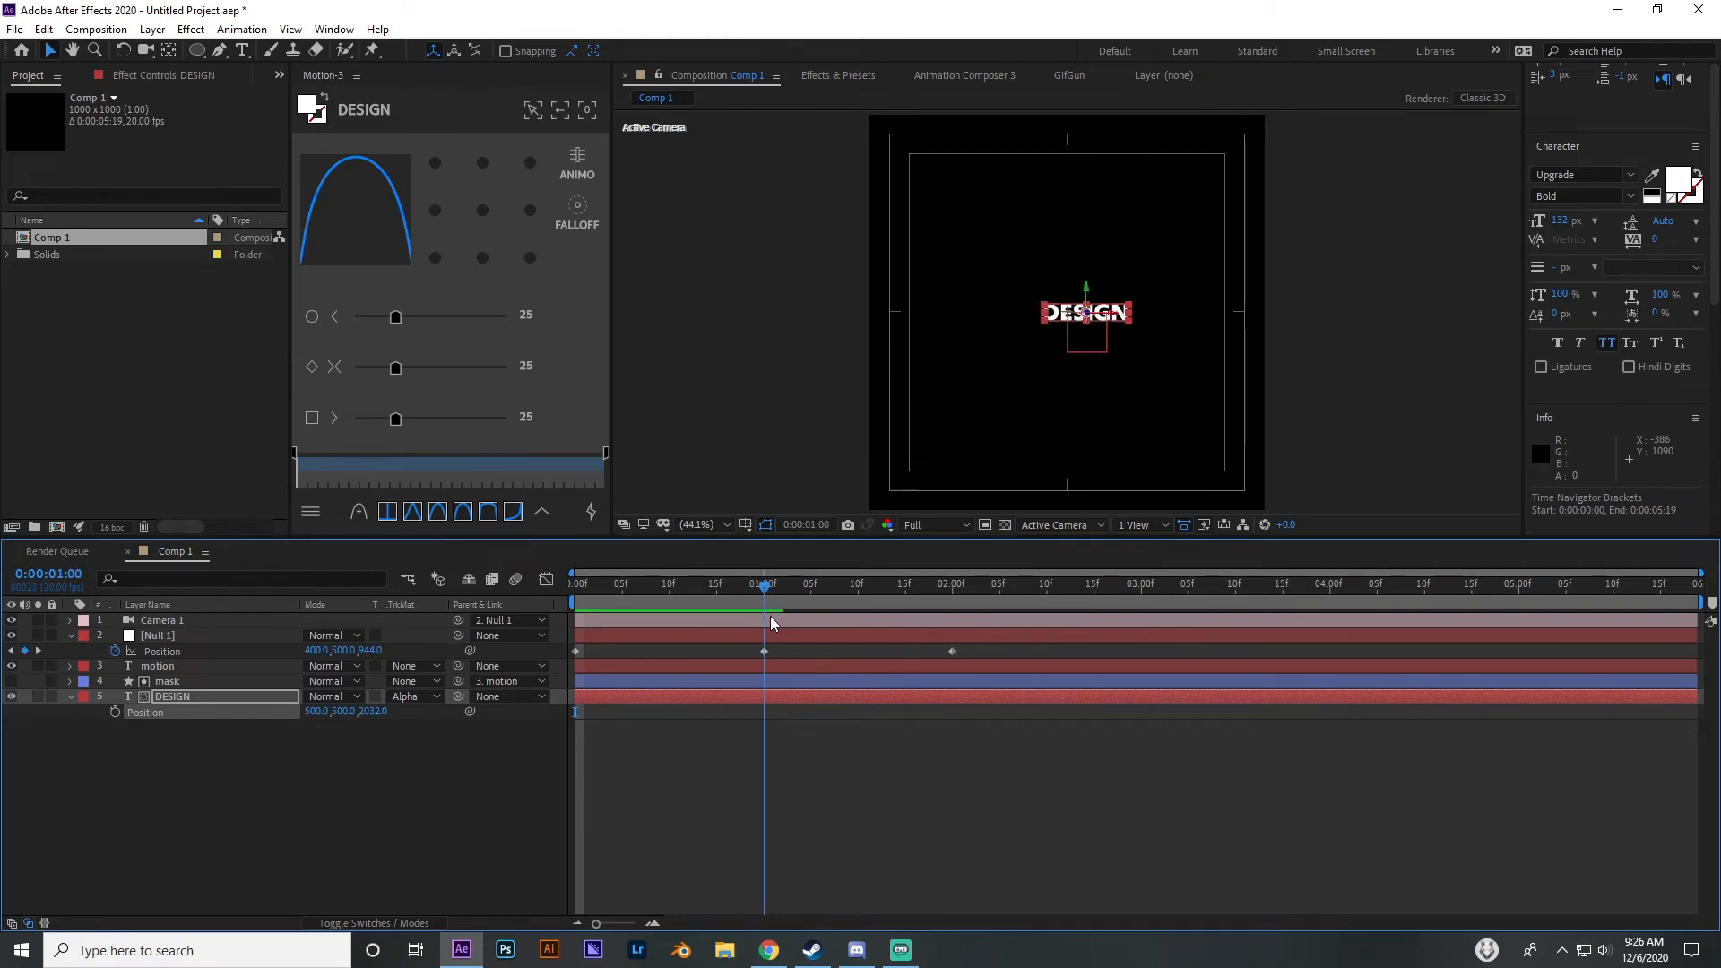
pyautogui.click(788, 701)
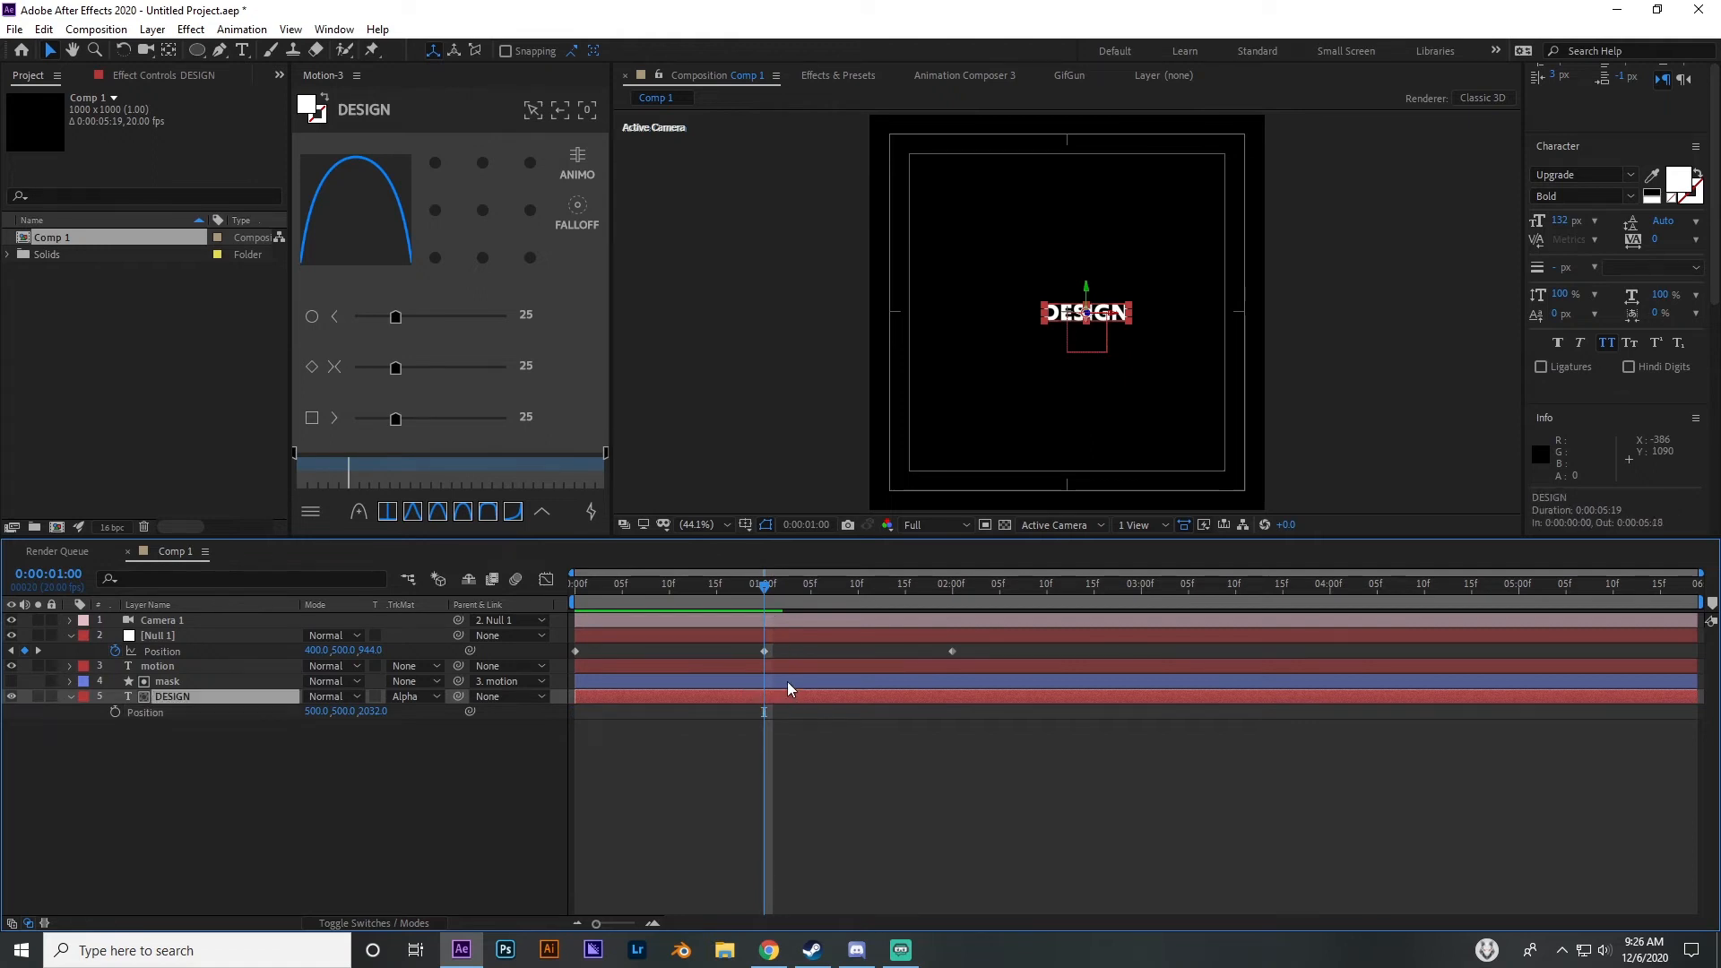
pyautogui.hotkey('ctrl', 'd')
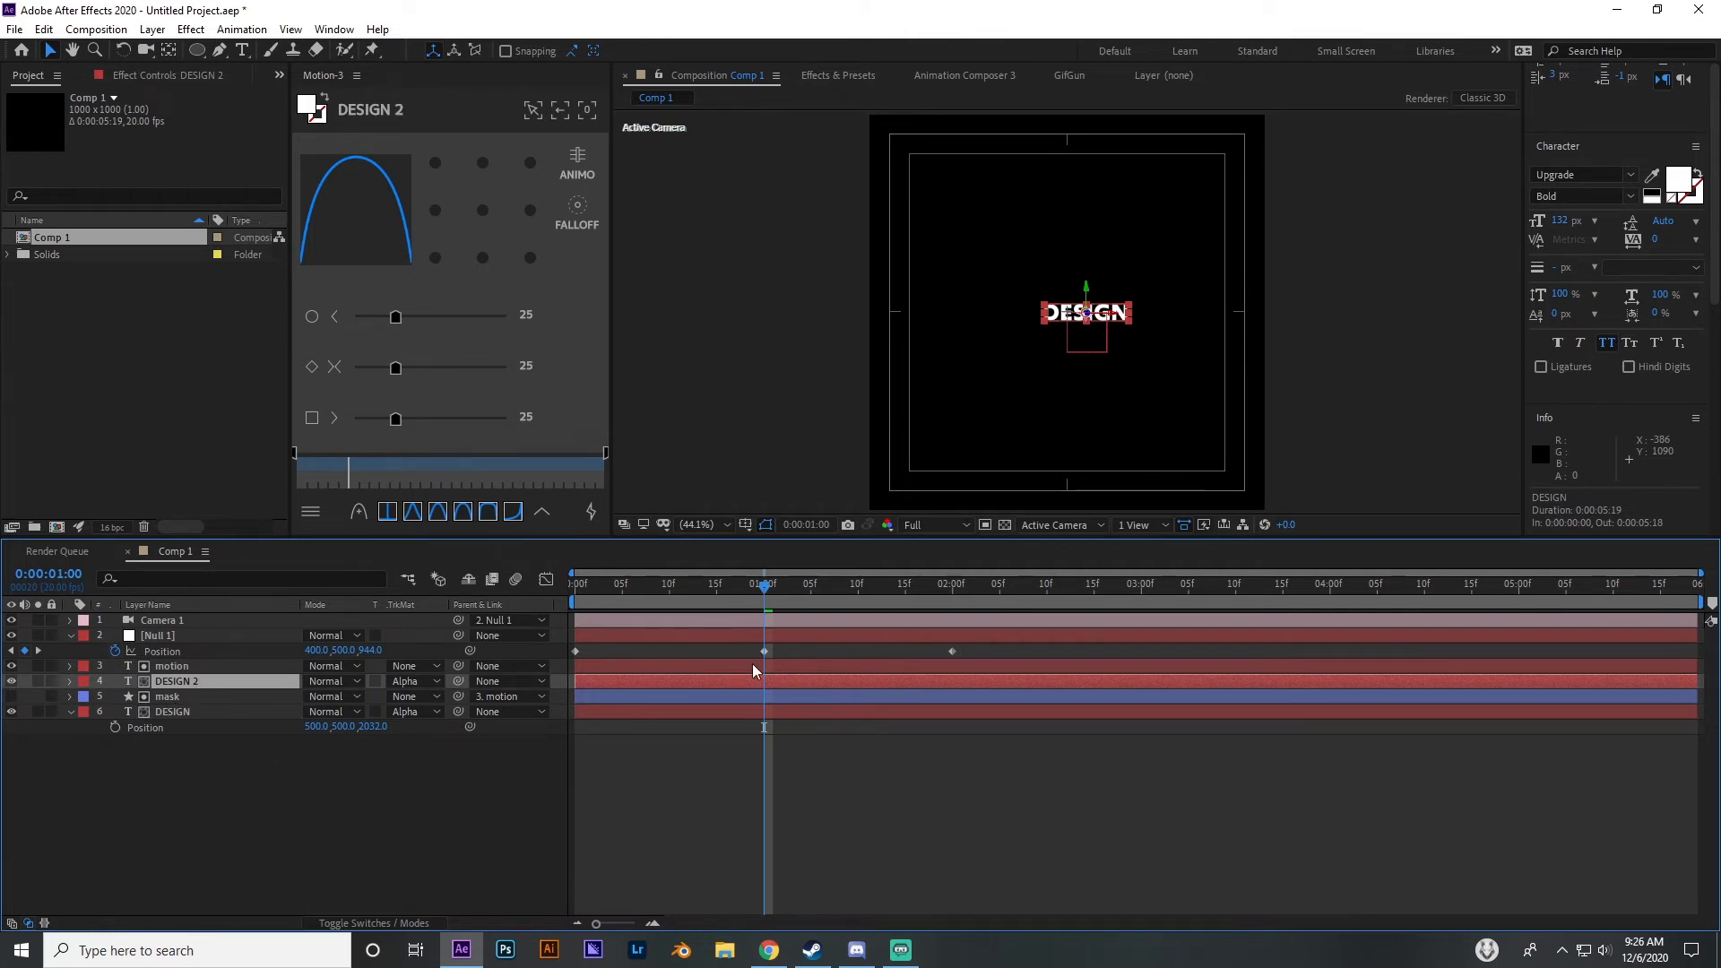
pyautogui.hotkey('alt', '[')
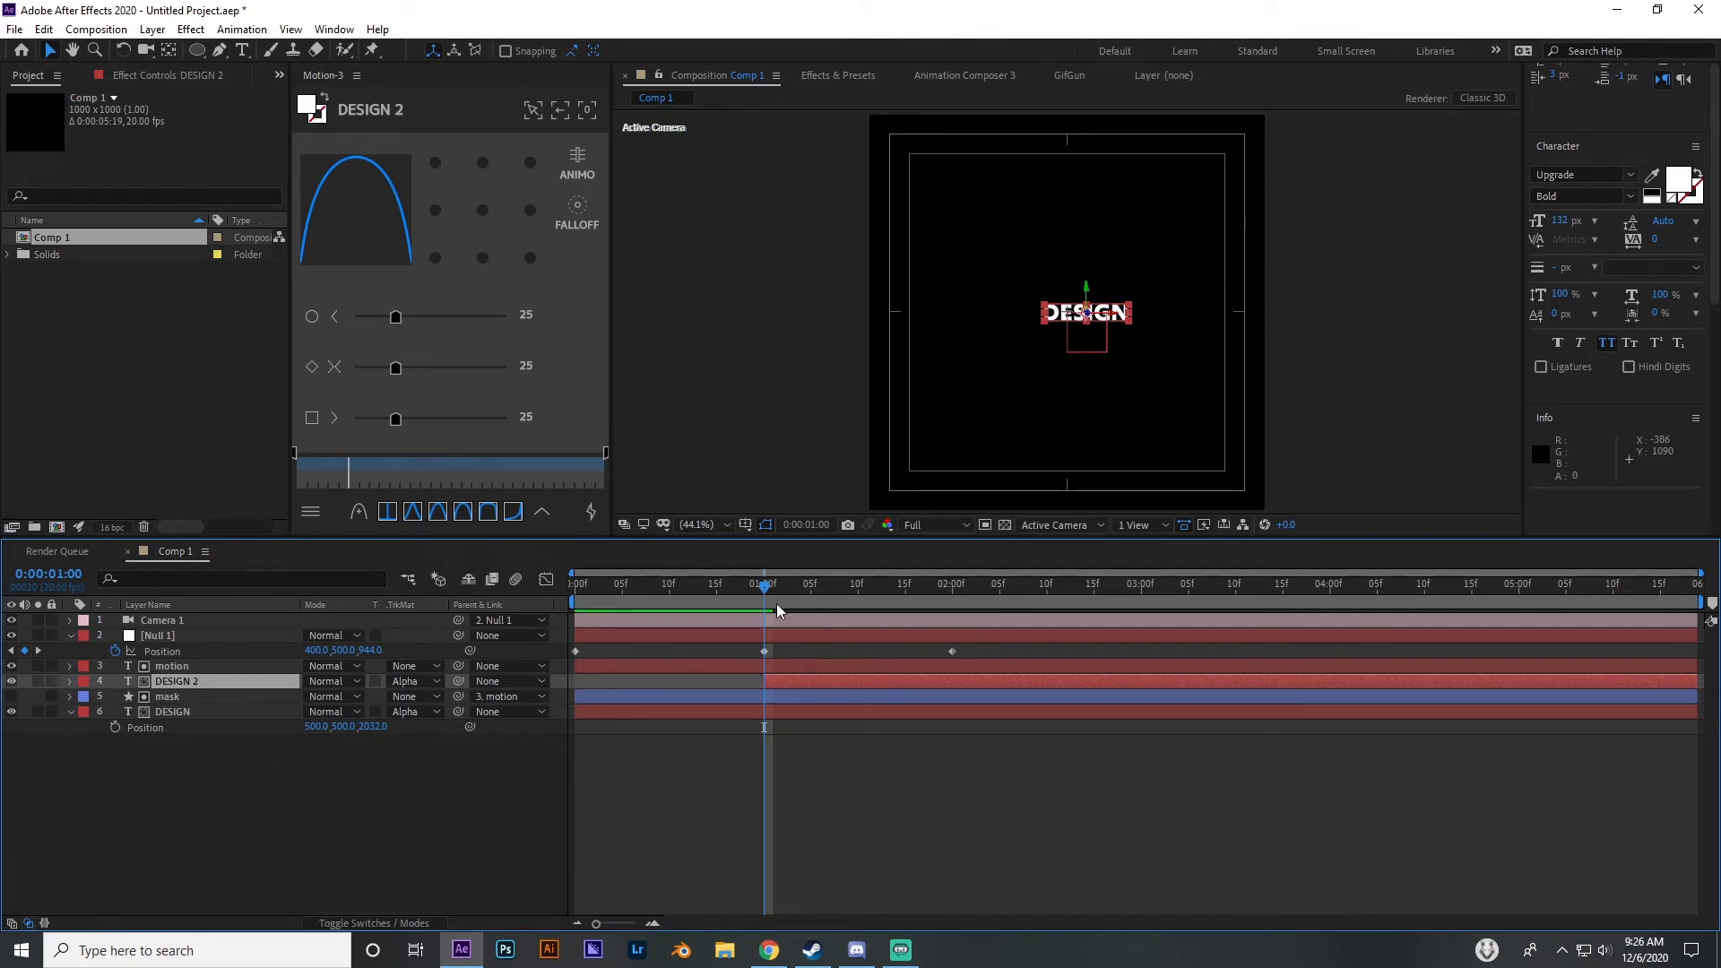
# Remove the track matte from the trimmed DESIGN duplicate after previewing around 0:00:01:00
pyautogui.press('space')
pyautogui.press('space')
pyautogui.moveTo(761, 601)
pyautogui.mouseDown()
pyautogui.moveTo(812, 600)
pyautogui.moveTo(766, 605)
pyautogui.mouseUp()
pyautogui.click(415, 681)
pyautogui.click(421, 700)
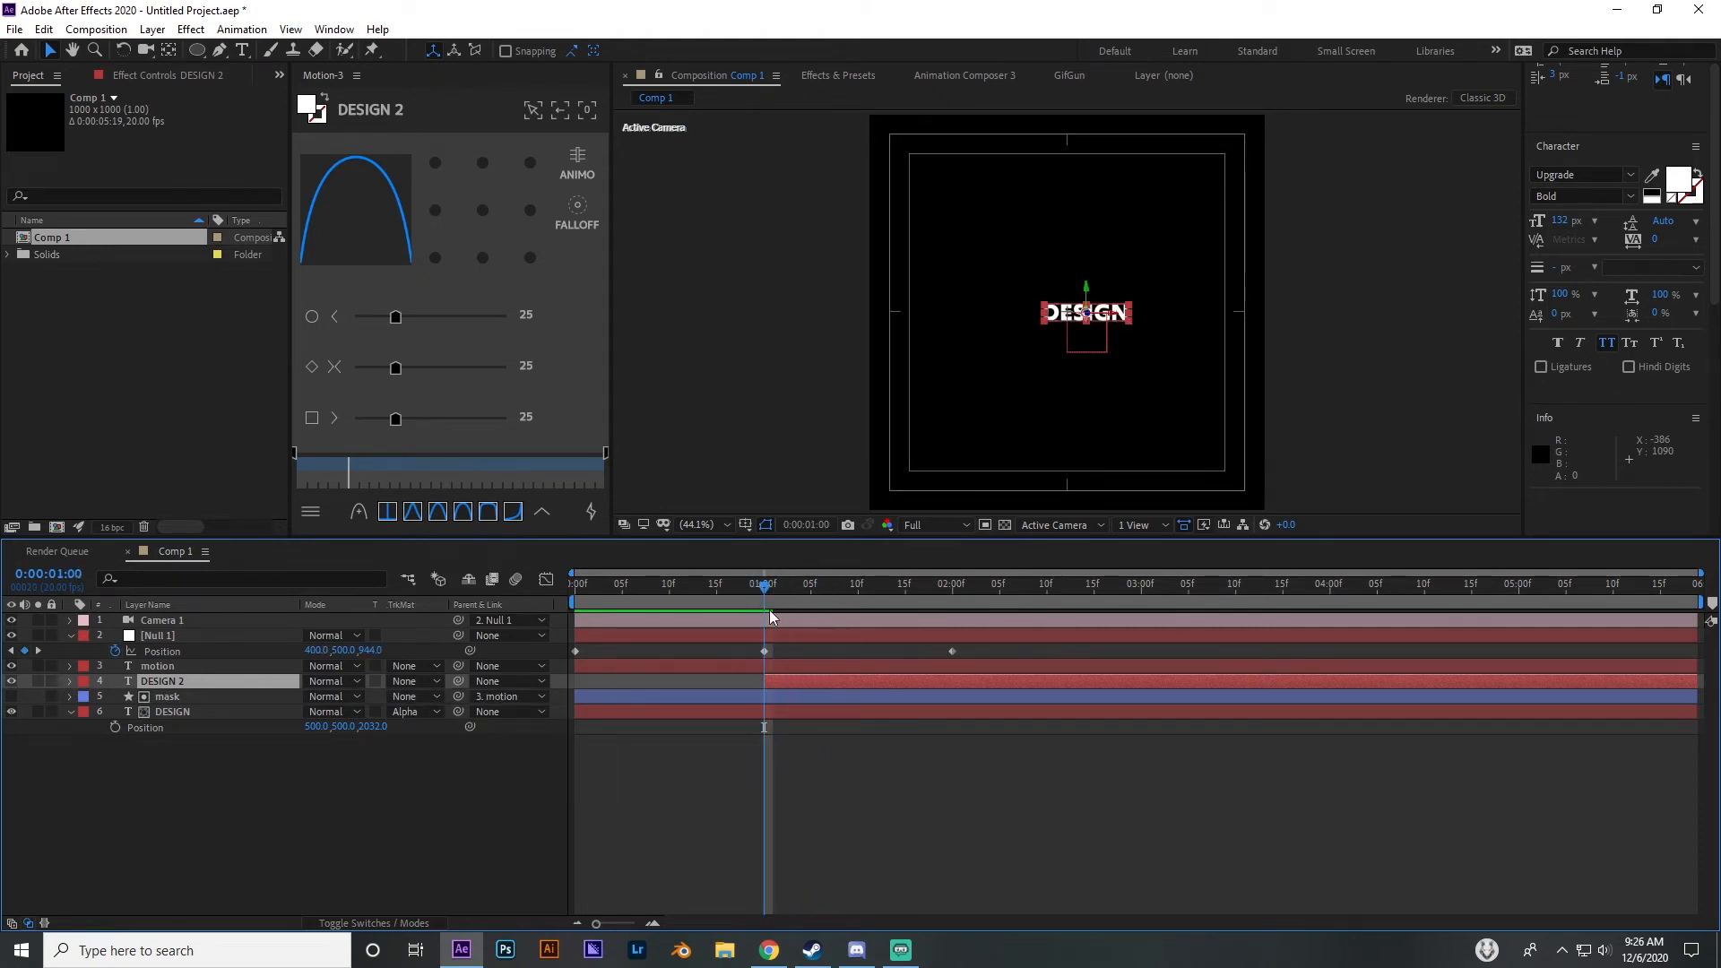
# Play back and scrub the animation from the first frame to check the handover to the DESIGN duplicate
pyautogui.press('space')
pyautogui.click(624, 609)
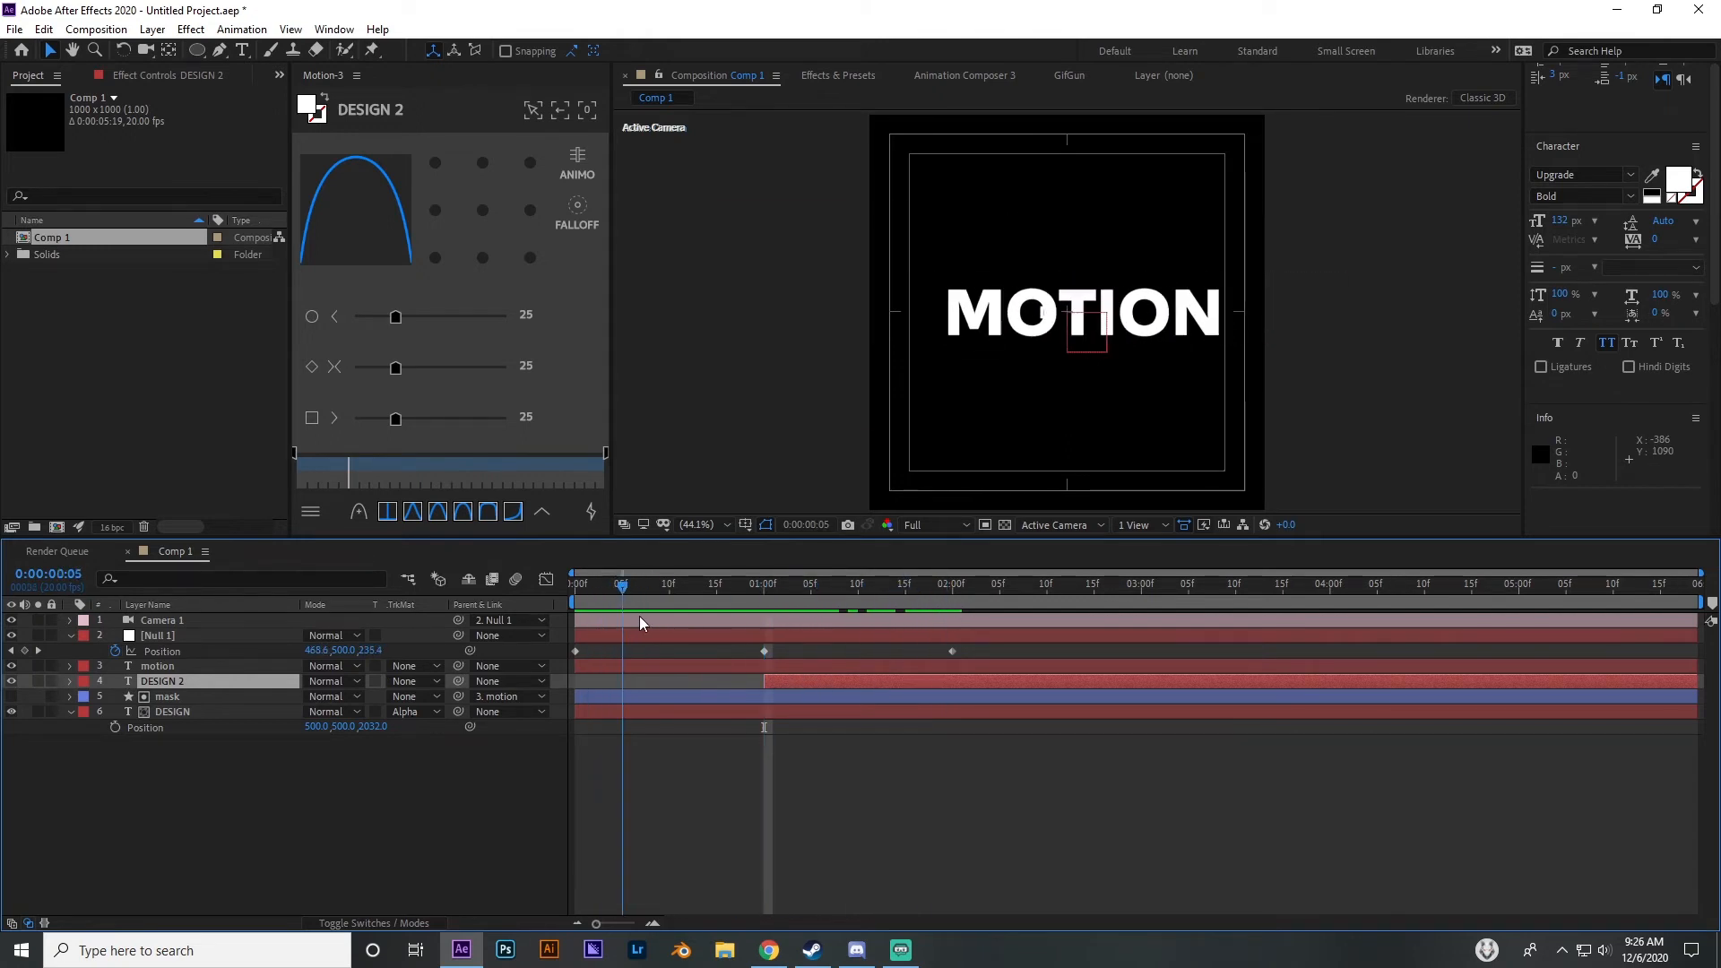
pyautogui.moveTo(640, 622); pyautogui.dragTo(567, 683)
pyautogui.click(705, 527)
pyautogui.click(701, 541)
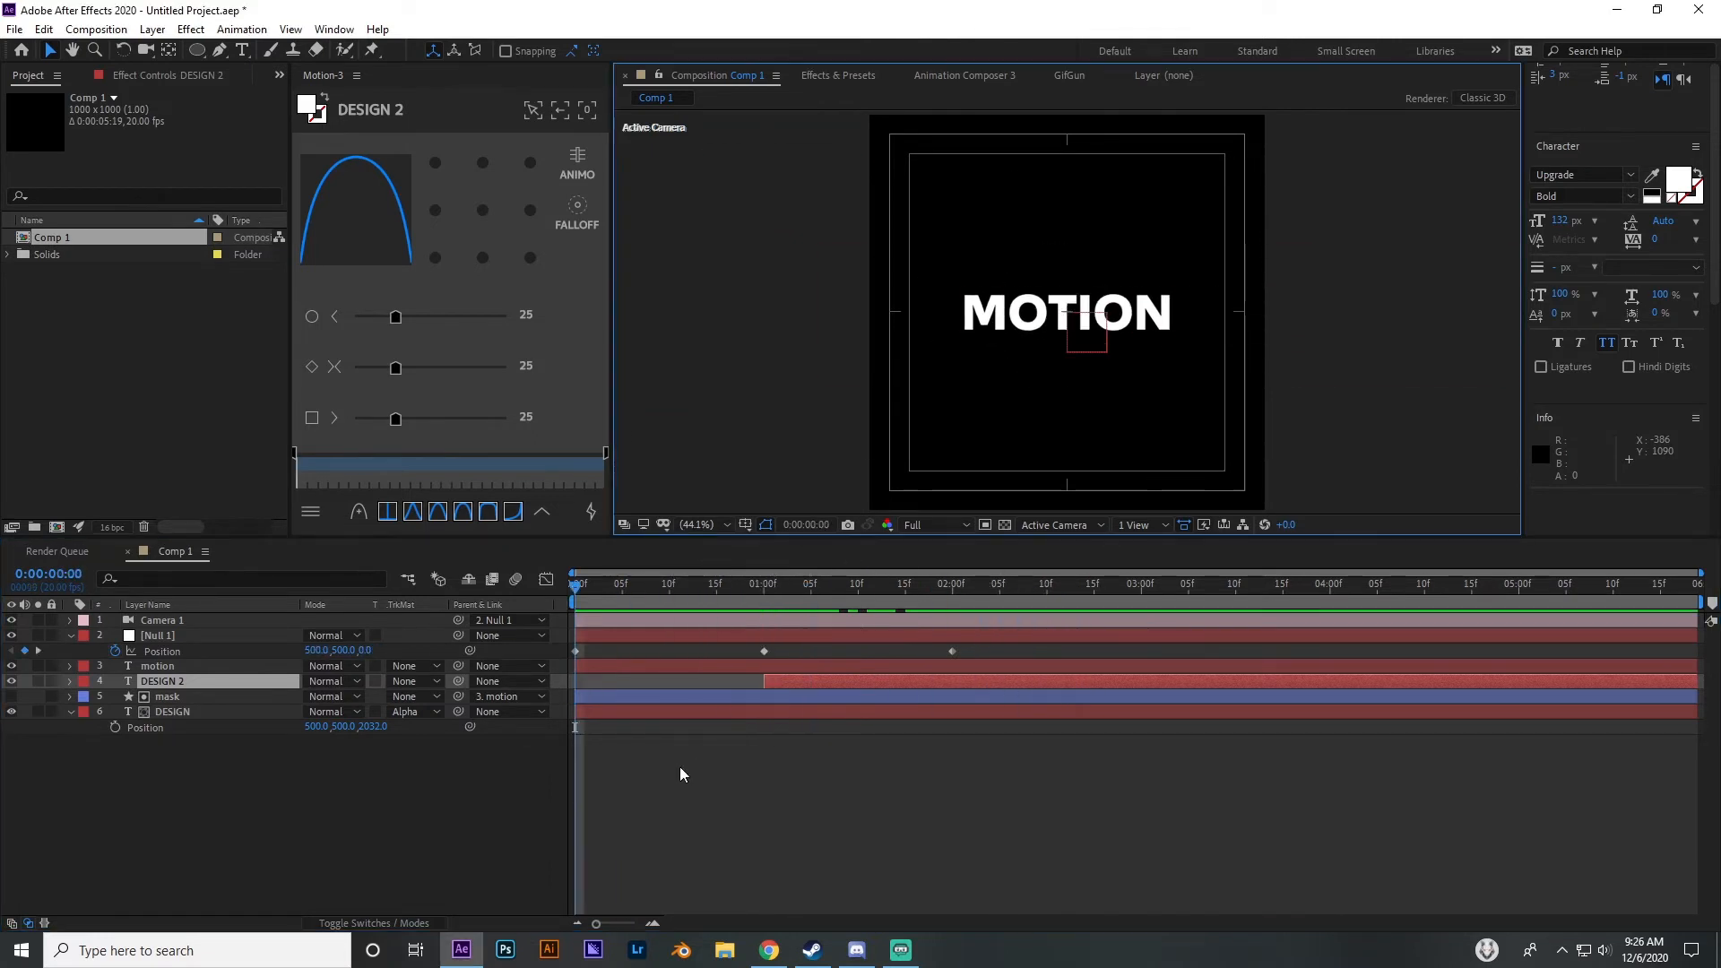
pyautogui.moveTo(576, 594); pyautogui.dragTo(768, 797)
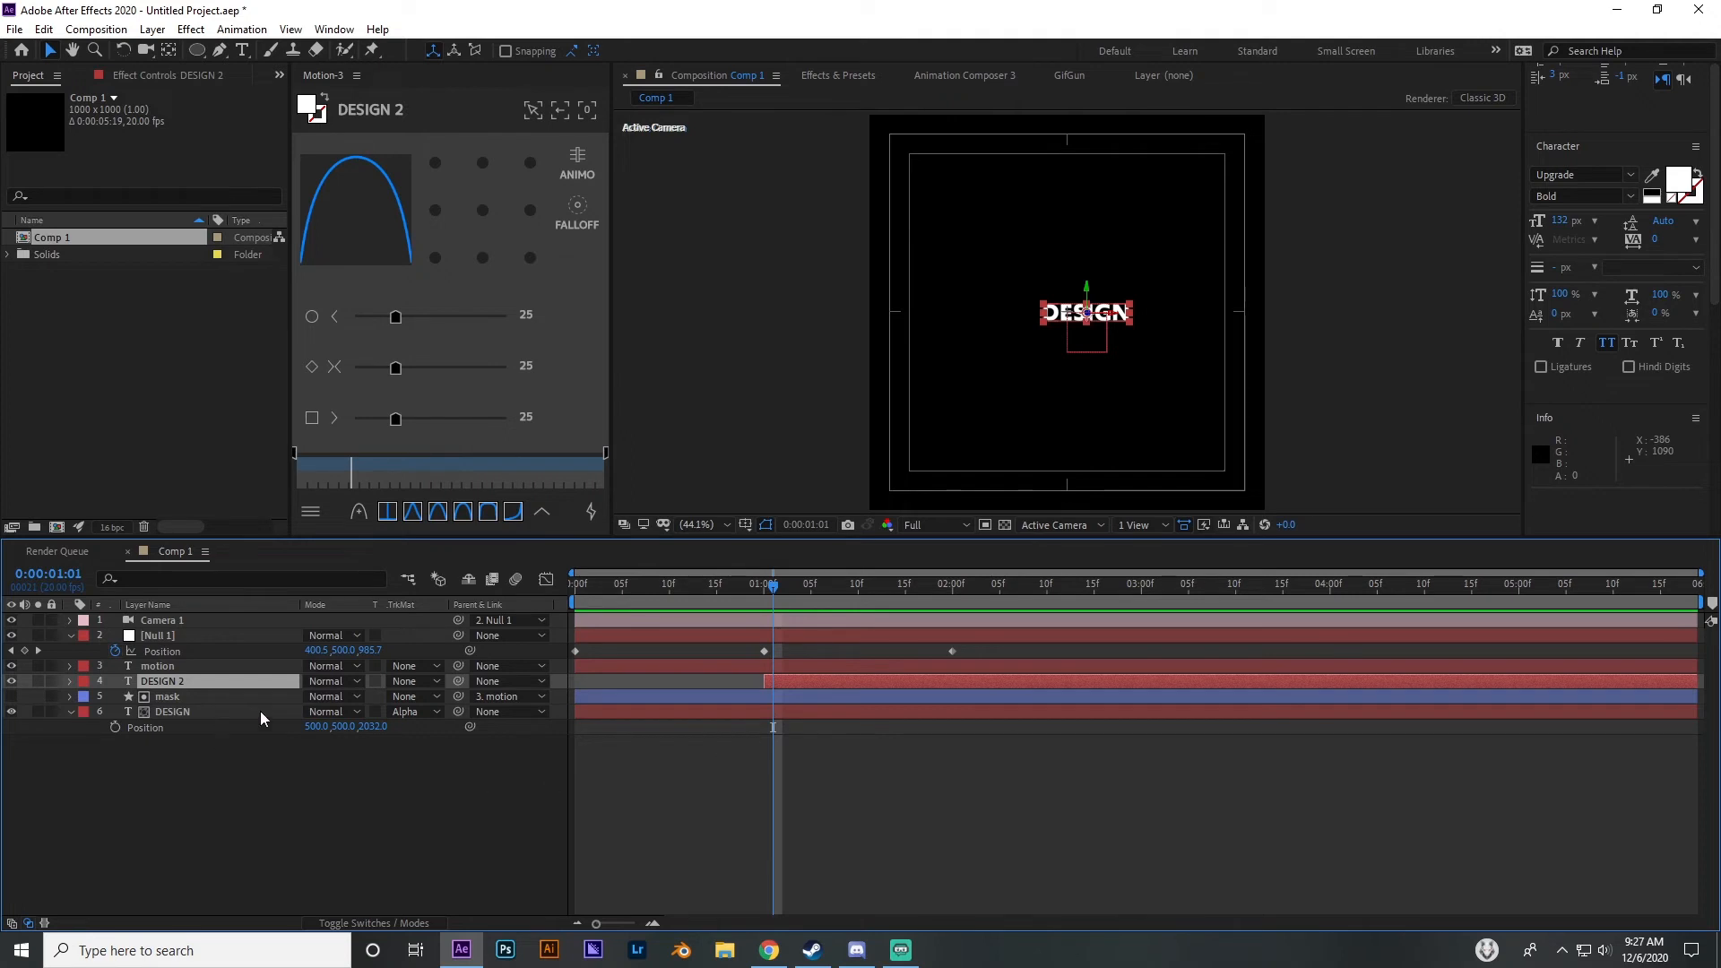
# Select Null 1 and change the composition's view layout to 2 Views - Horizontal
pyautogui.click(206, 636)
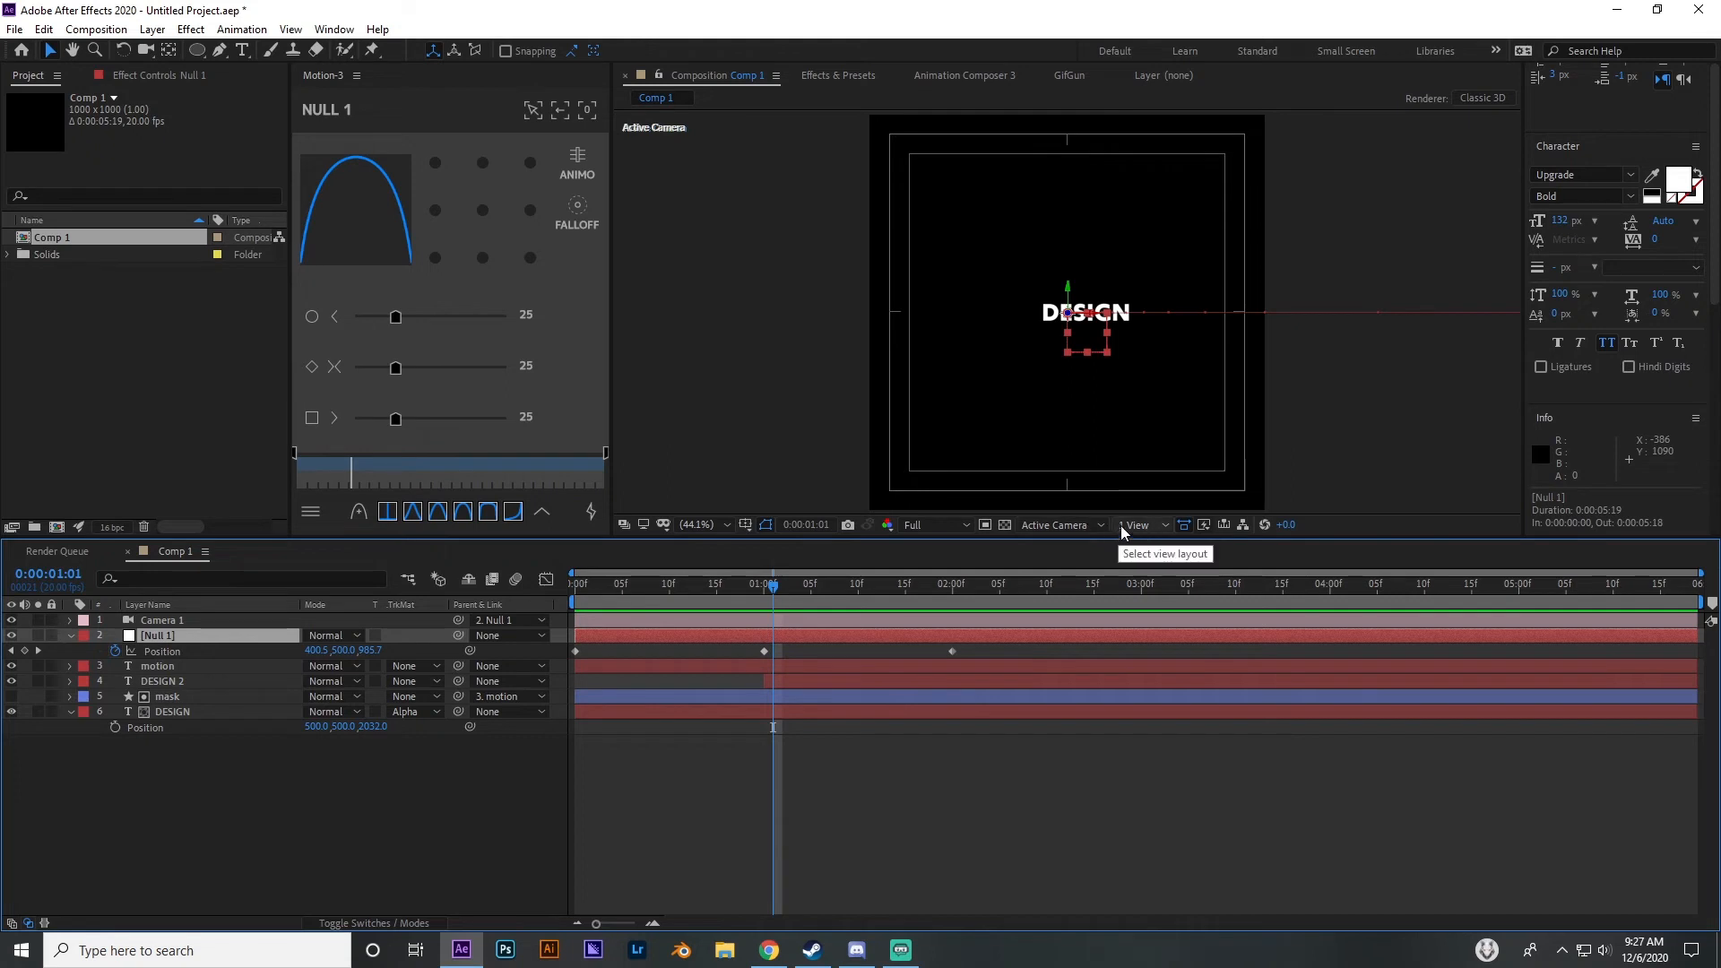
pyautogui.click(1095, 526)
pyautogui.click(1152, 526)
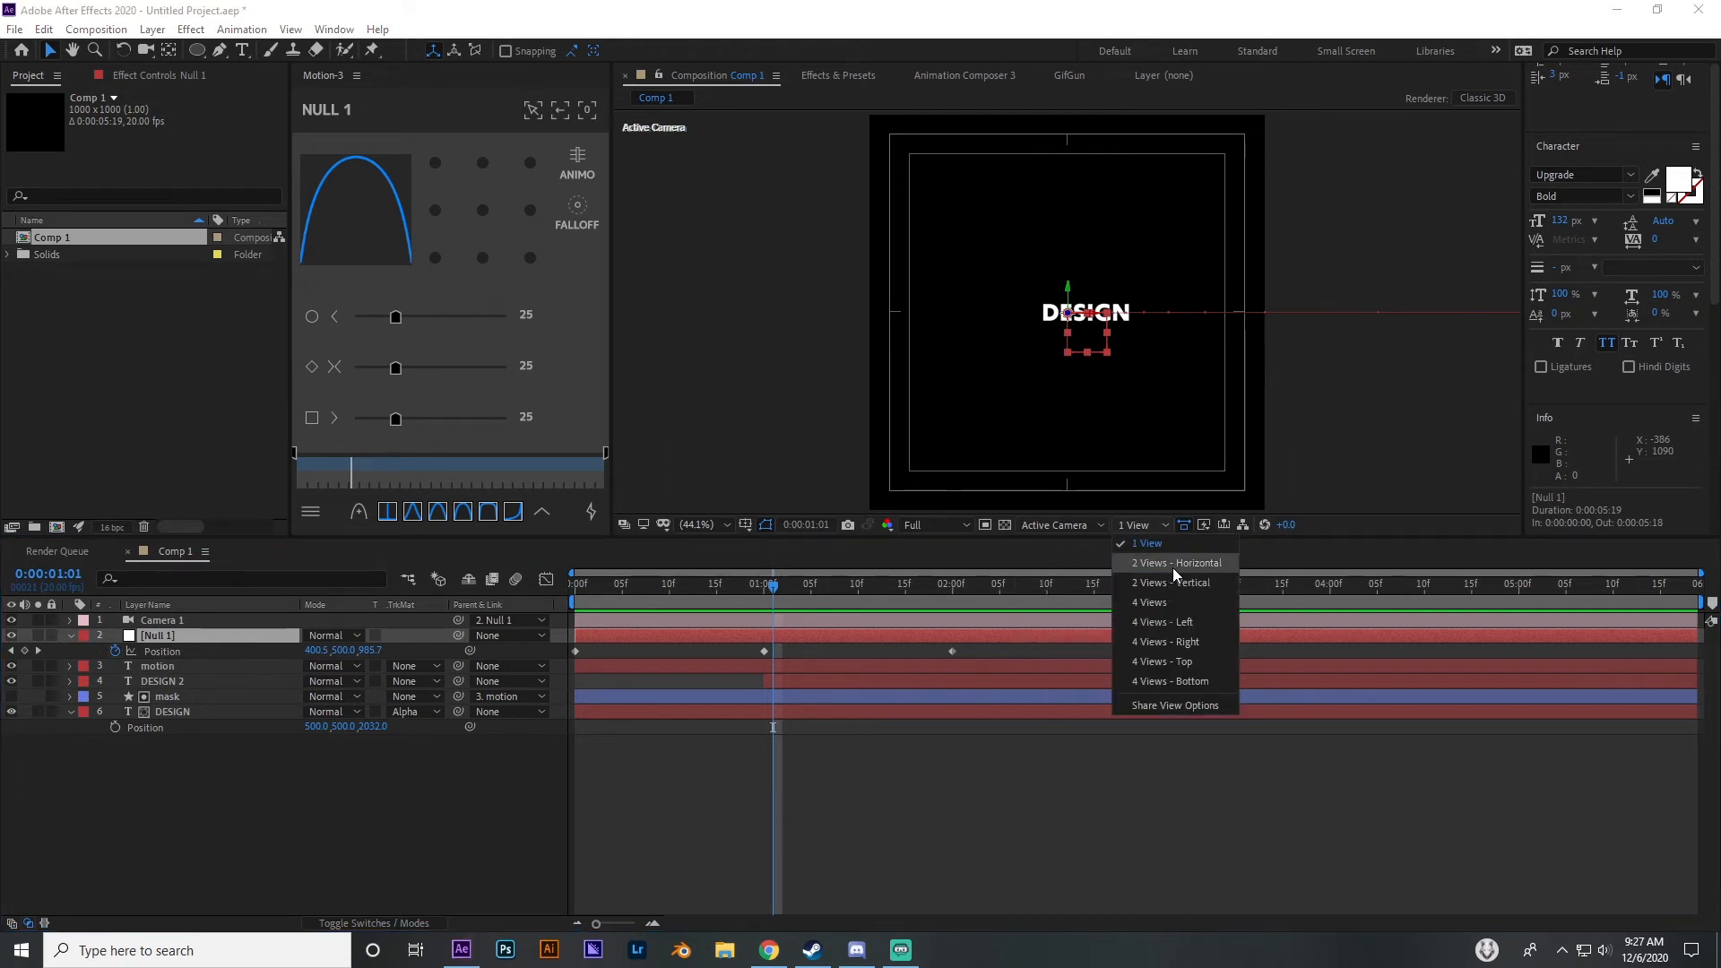
pyautogui.click(1171, 565)
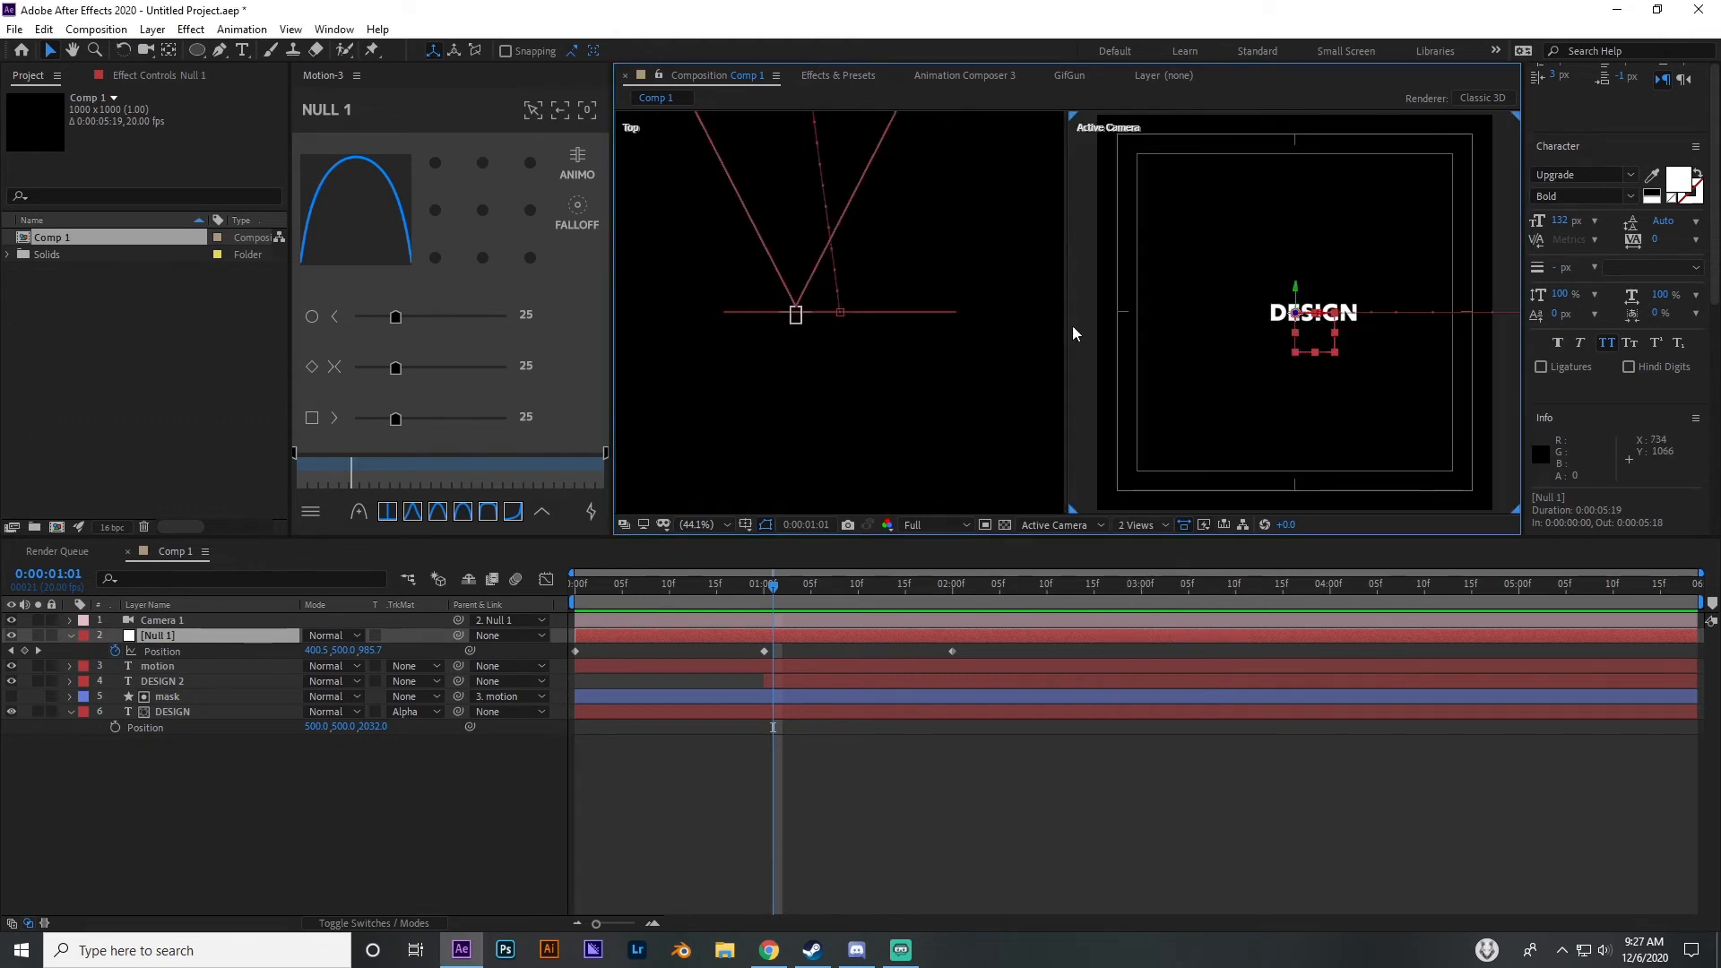
# Examine Null 1's motion path and the camera in the Top view
pyautogui.scroll(-3, 864, 366)
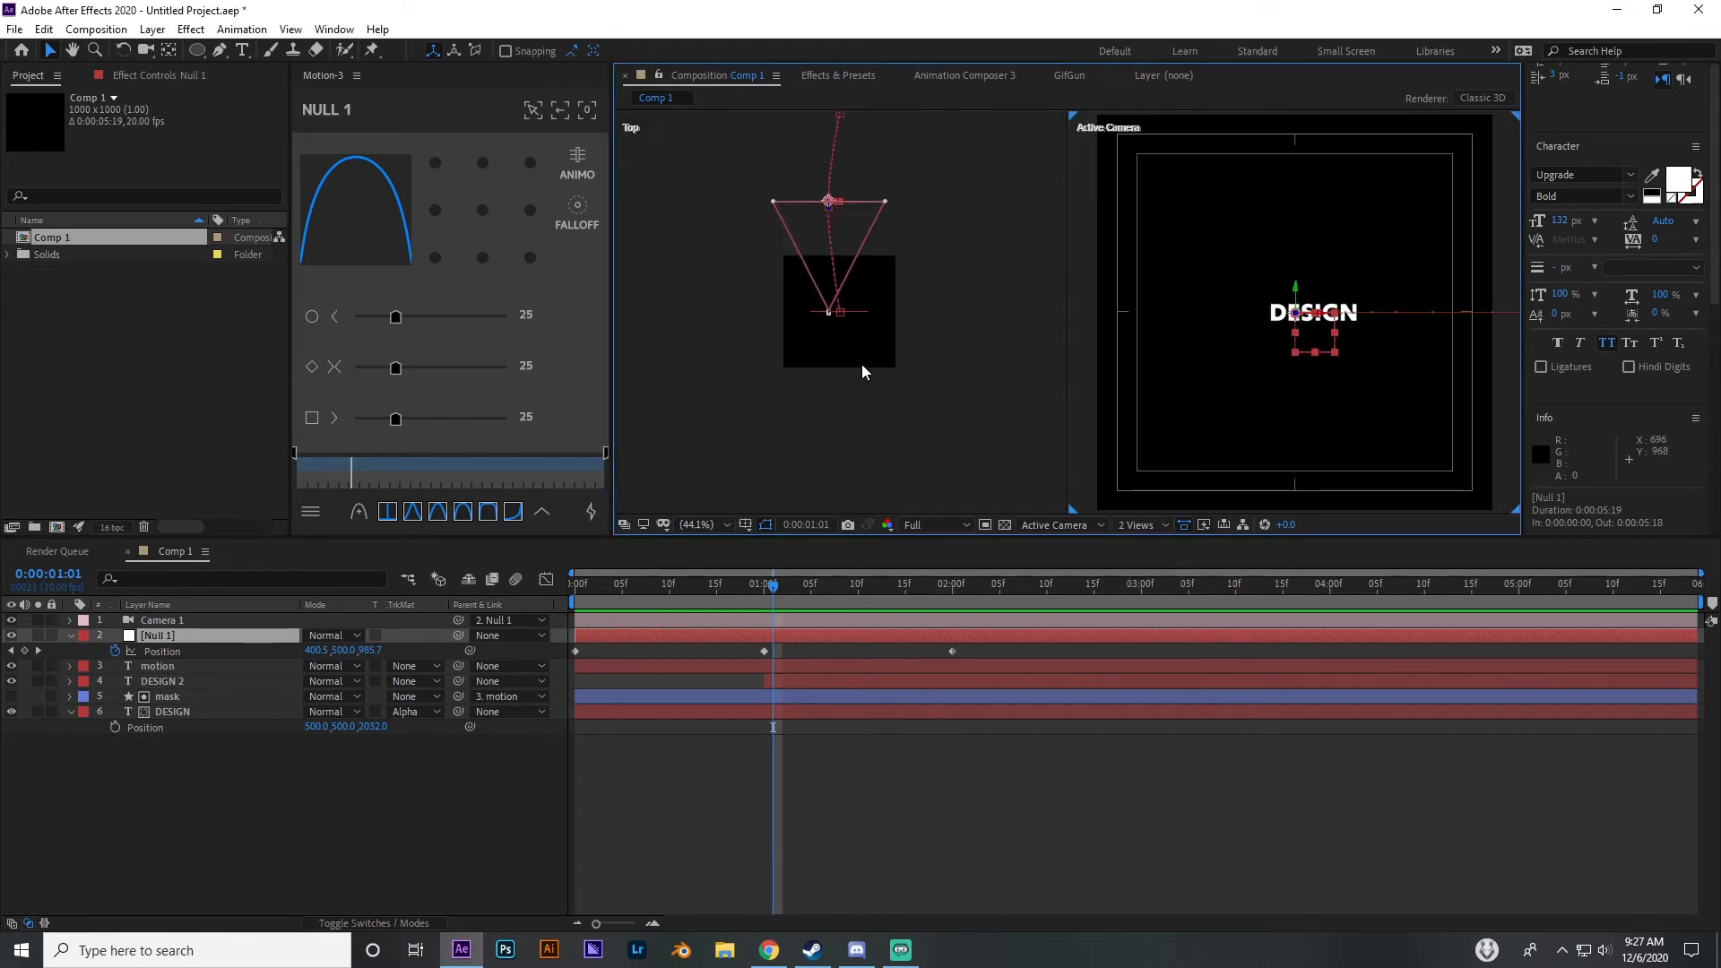
pyautogui.scroll(1, 866, 363)
pyautogui.click(843, 336)
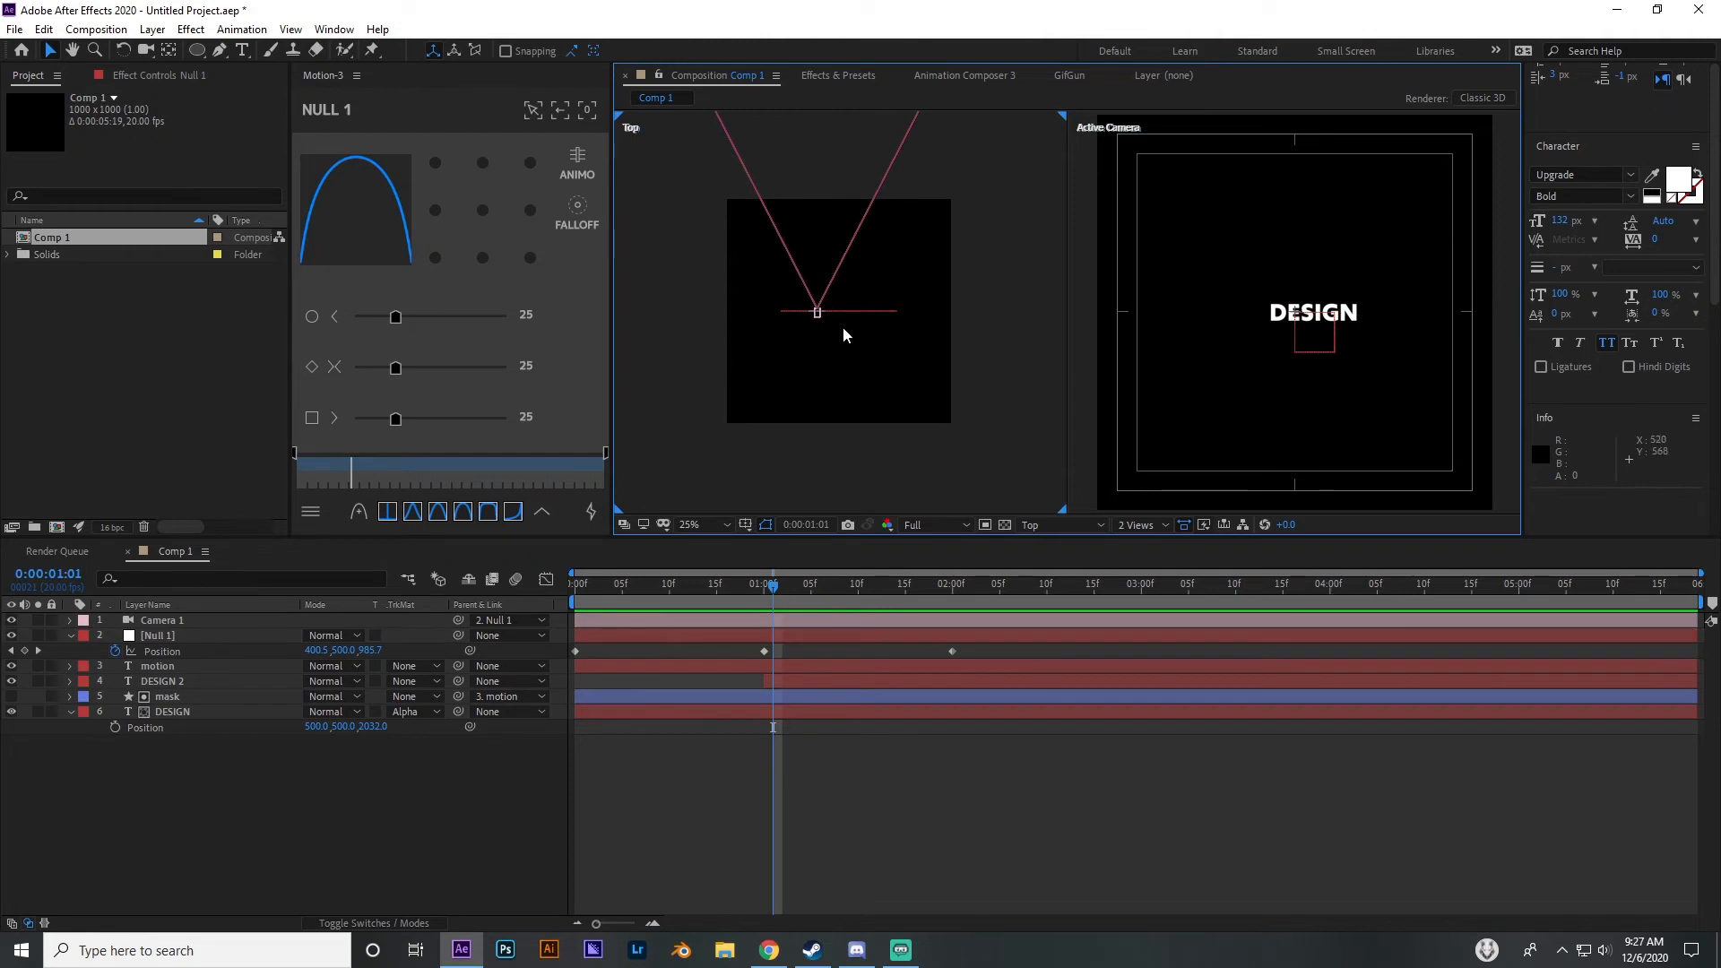
pyautogui.click(793, 637)
pyautogui.scroll(-2, 840, 332)
pyautogui.moveTo(863, 344); pyautogui.dragTo(860, 284)
pyautogui.scroll(1, 848, 363)
pyautogui.scroll(1, 845, 385)
pyautogui.scroll(1, 843, 400)
pyautogui.scroll(-1, 862, 394)
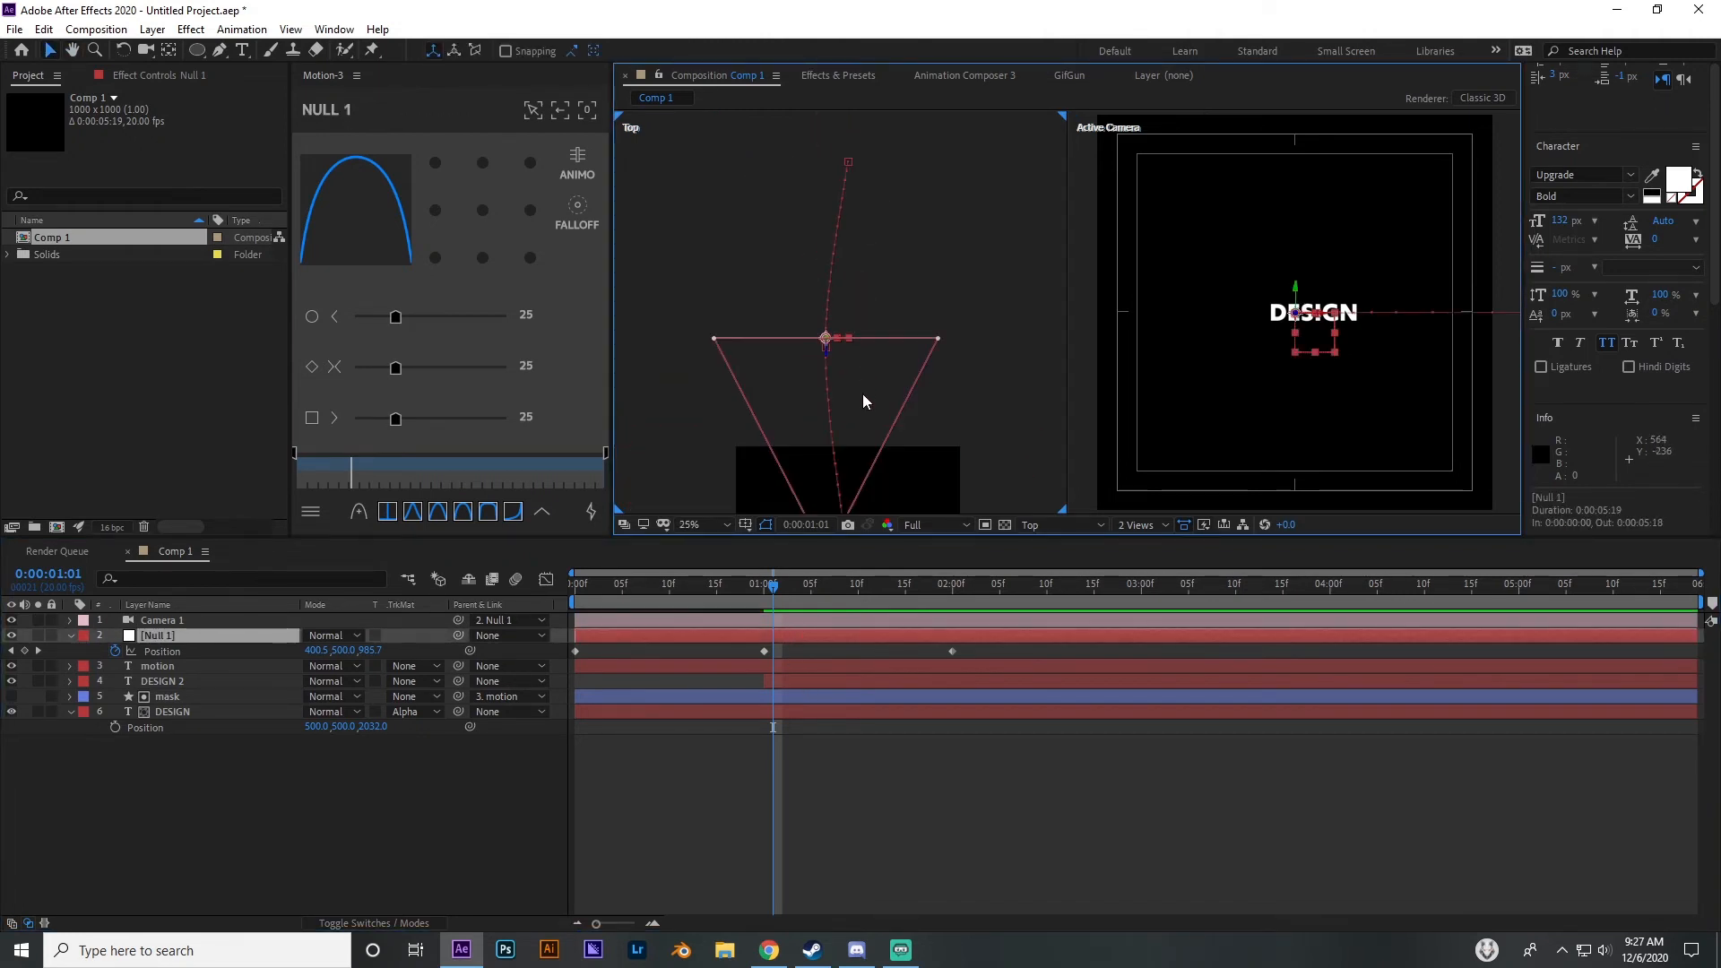
pyautogui.moveTo(864, 400); pyautogui.dragTo(871, 316)
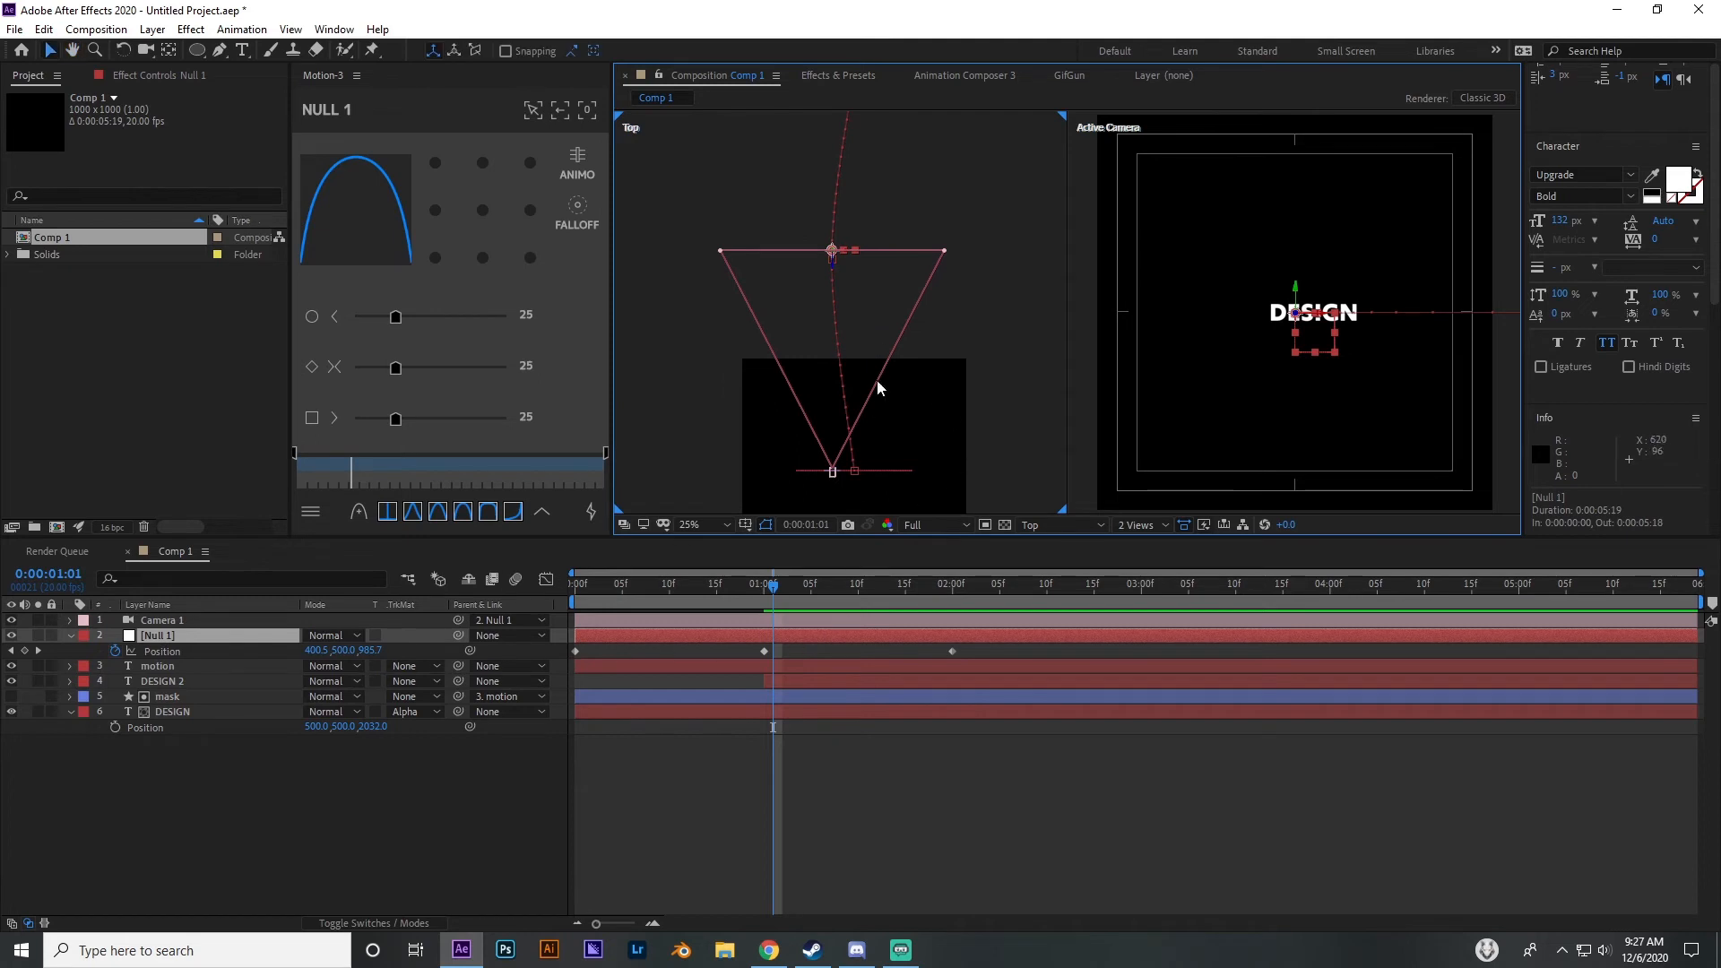
pyautogui.scroll(1, 847, 314)
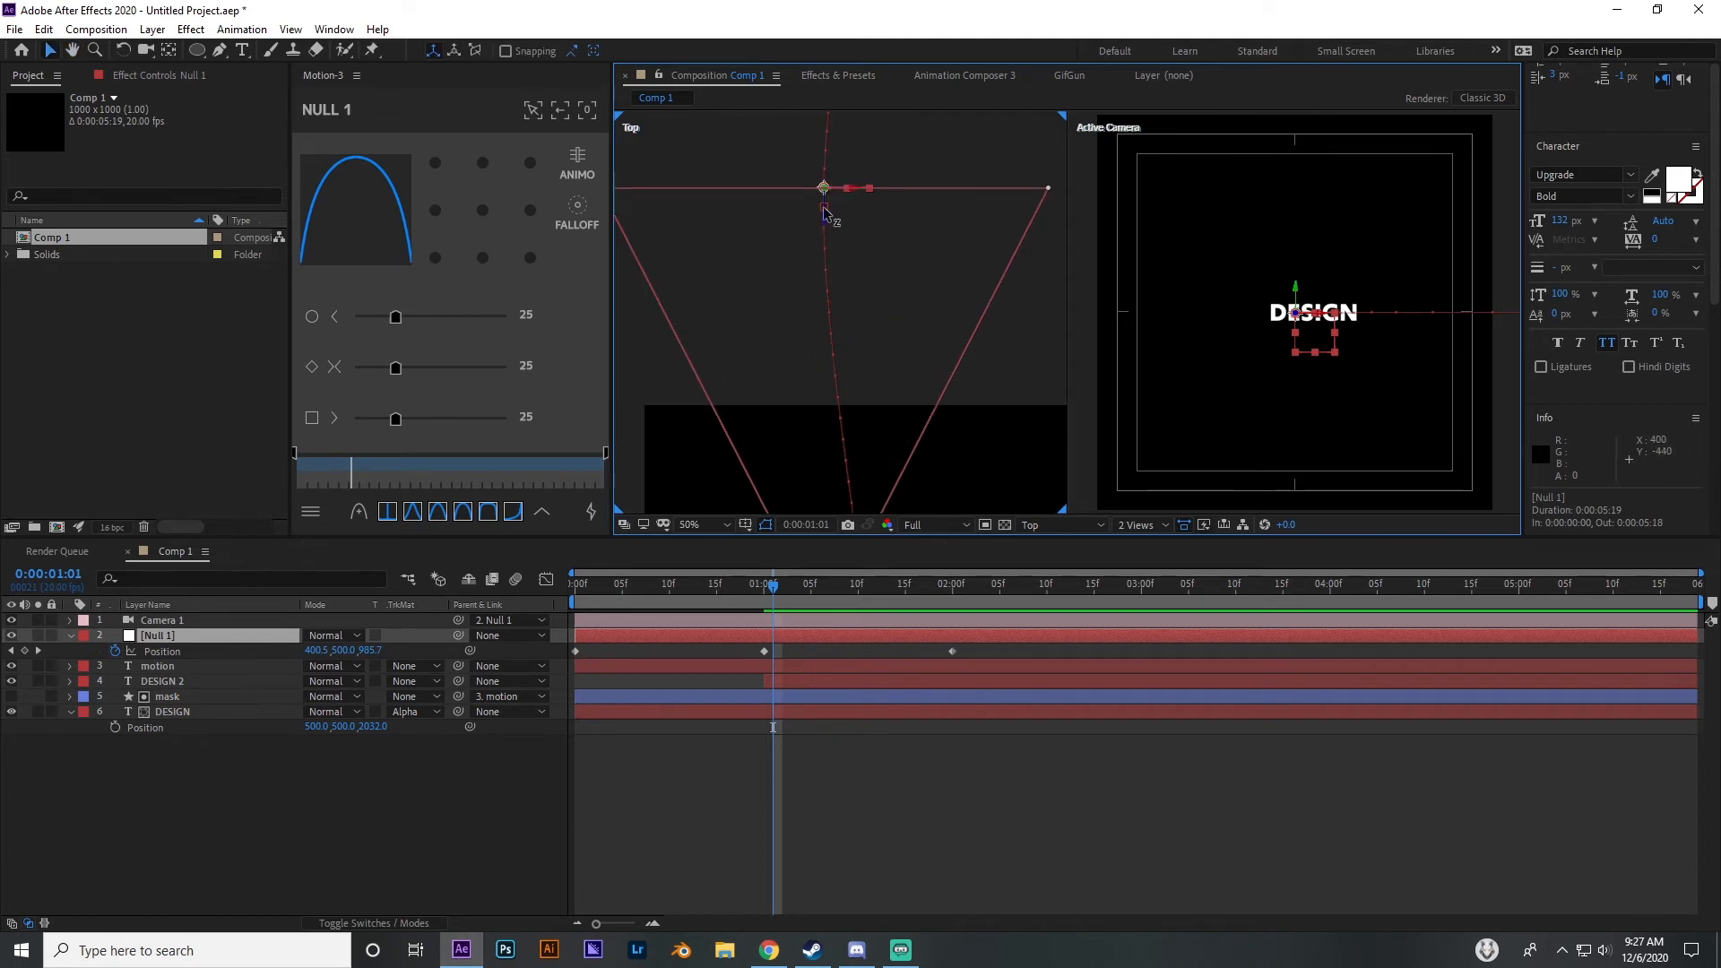
pyautogui.moveTo(825, 213)
pyautogui.mouseDown()
pyautogui.moveTo(822, 186)
pyautogui.moveTo(820, 213)
pyautogui.mouseUp()
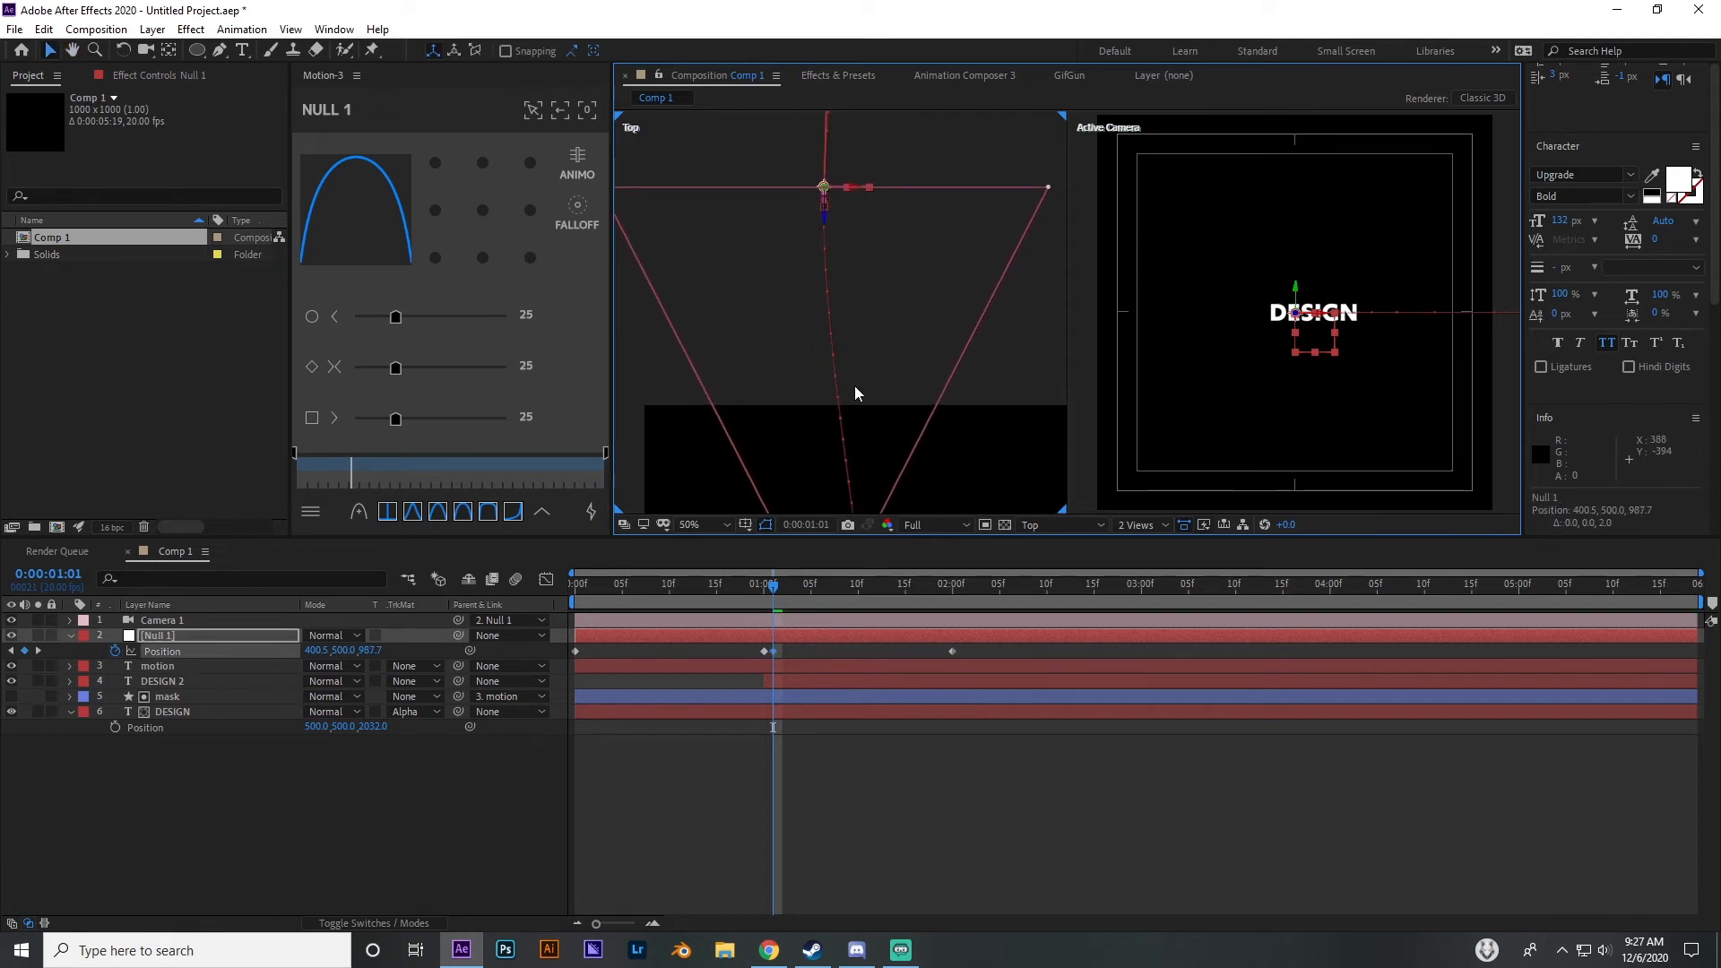
pyautogui.hotkey('ctrl', 'z')
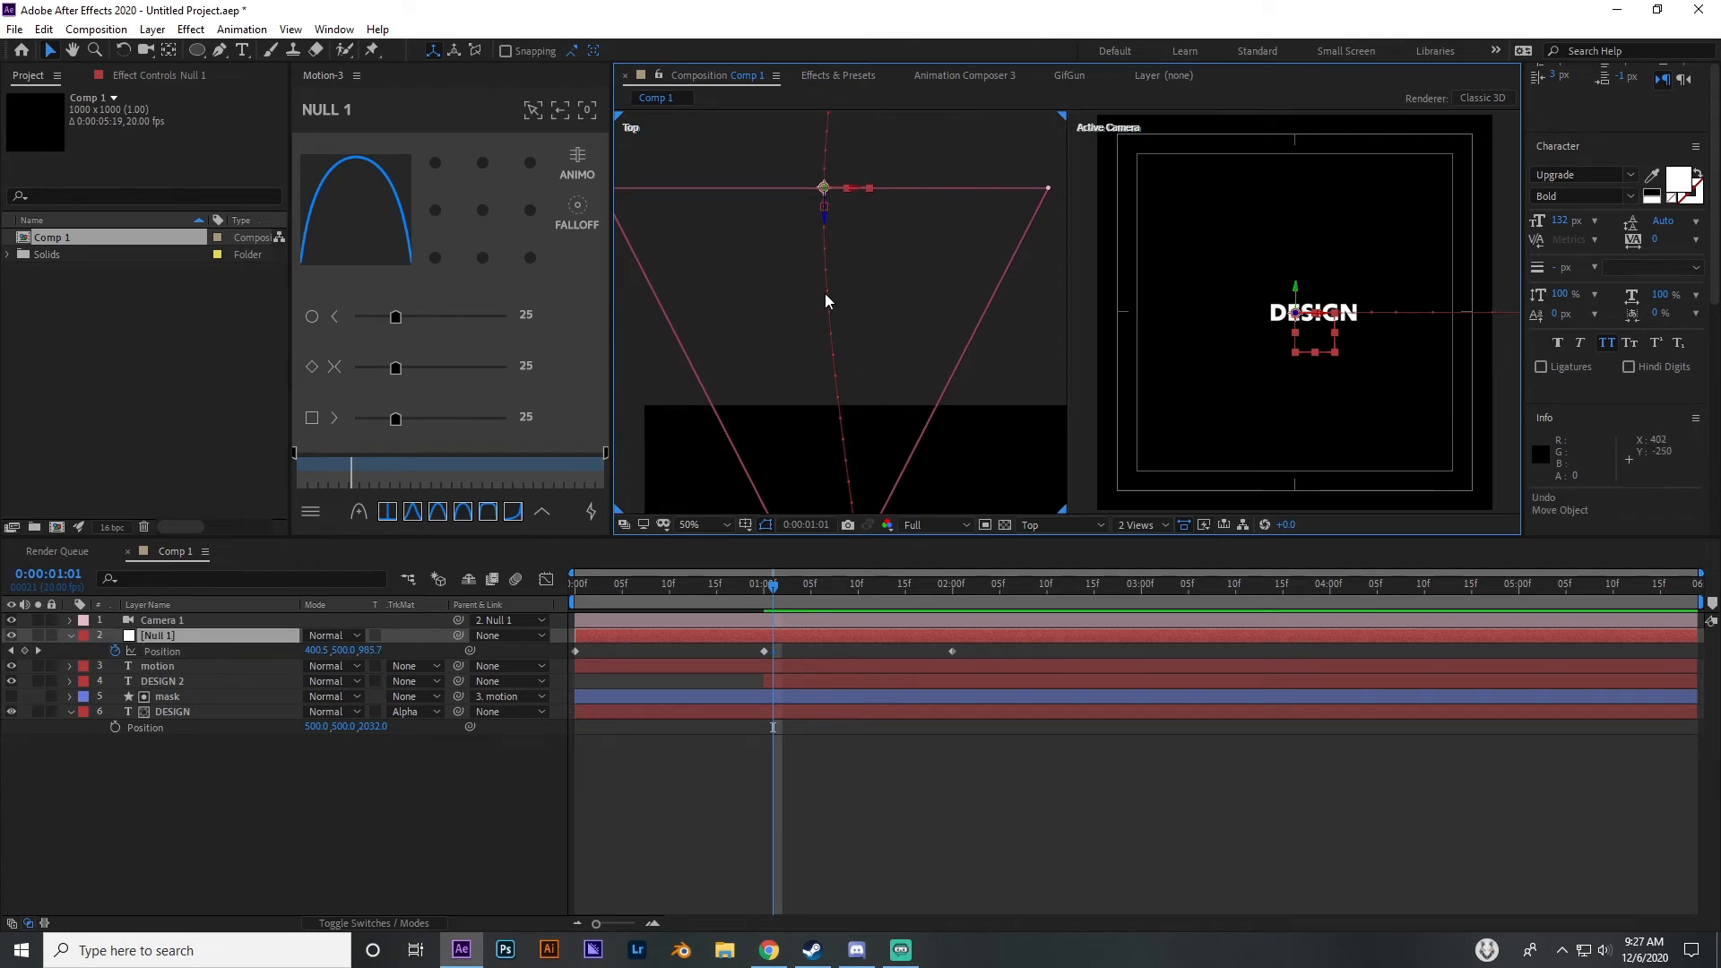
pyautogui.click(824, 293)
# Curve Null 1's motion path with the Pen tool, pulling the first keyframe's tangent to about 626, 500, 248, and scrub through the result
pyautogui.click(184, 637)
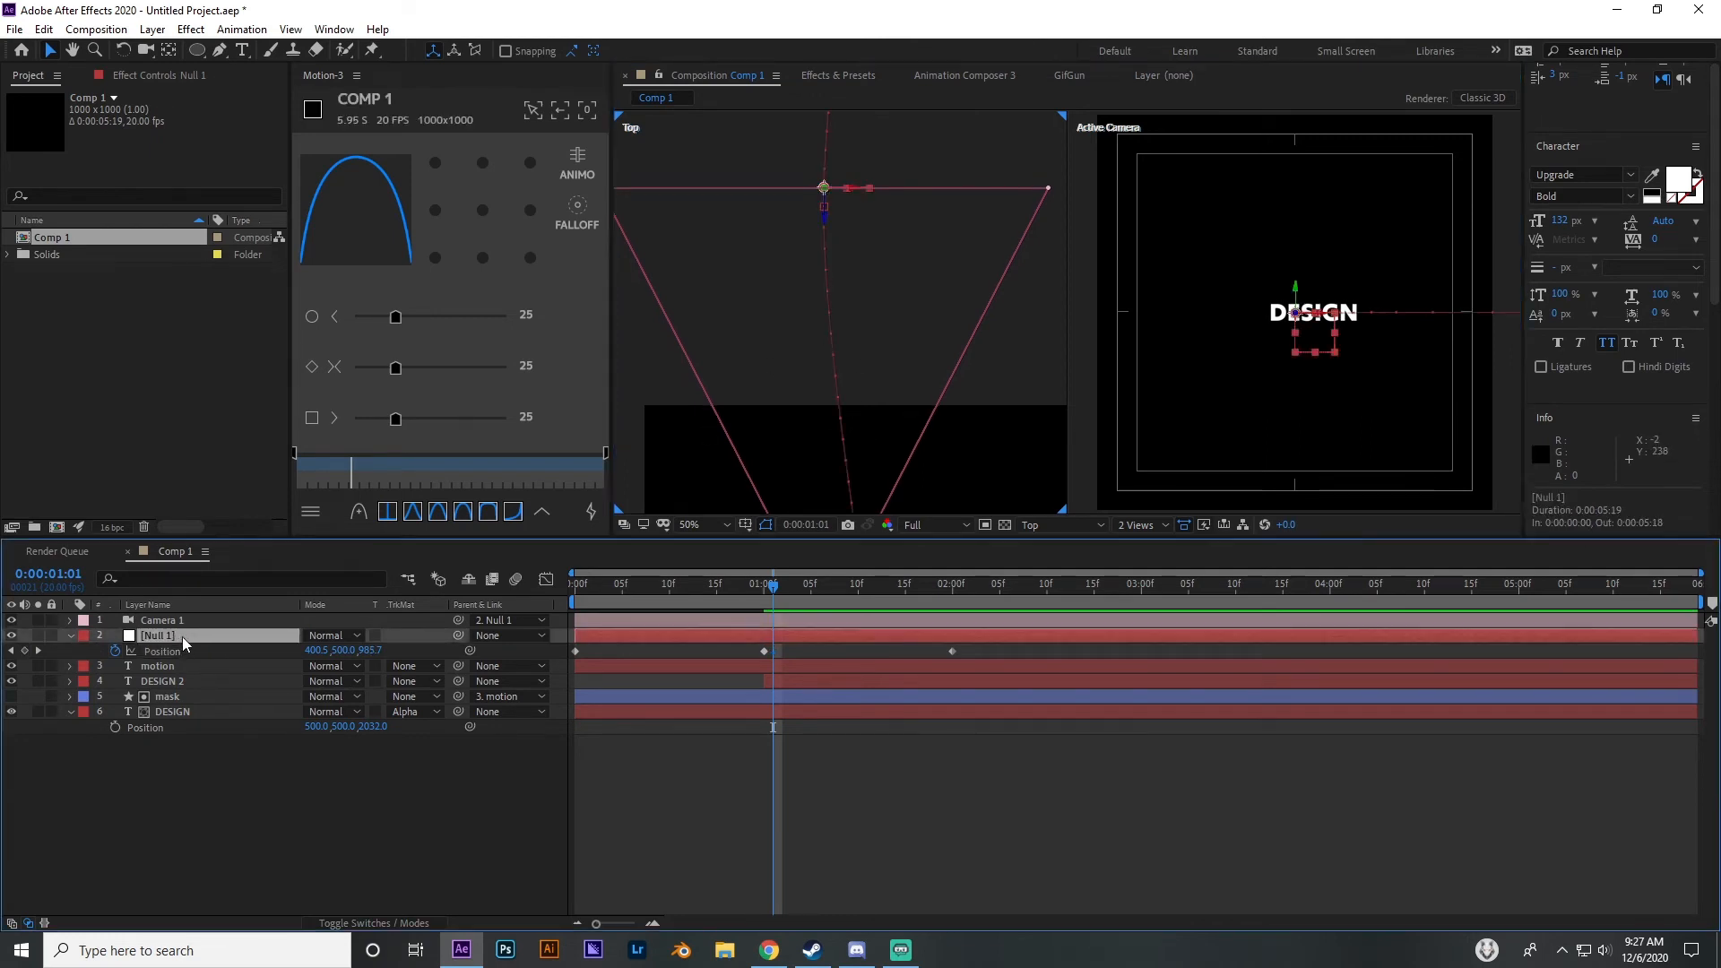
pyautogui.click(220, 52)
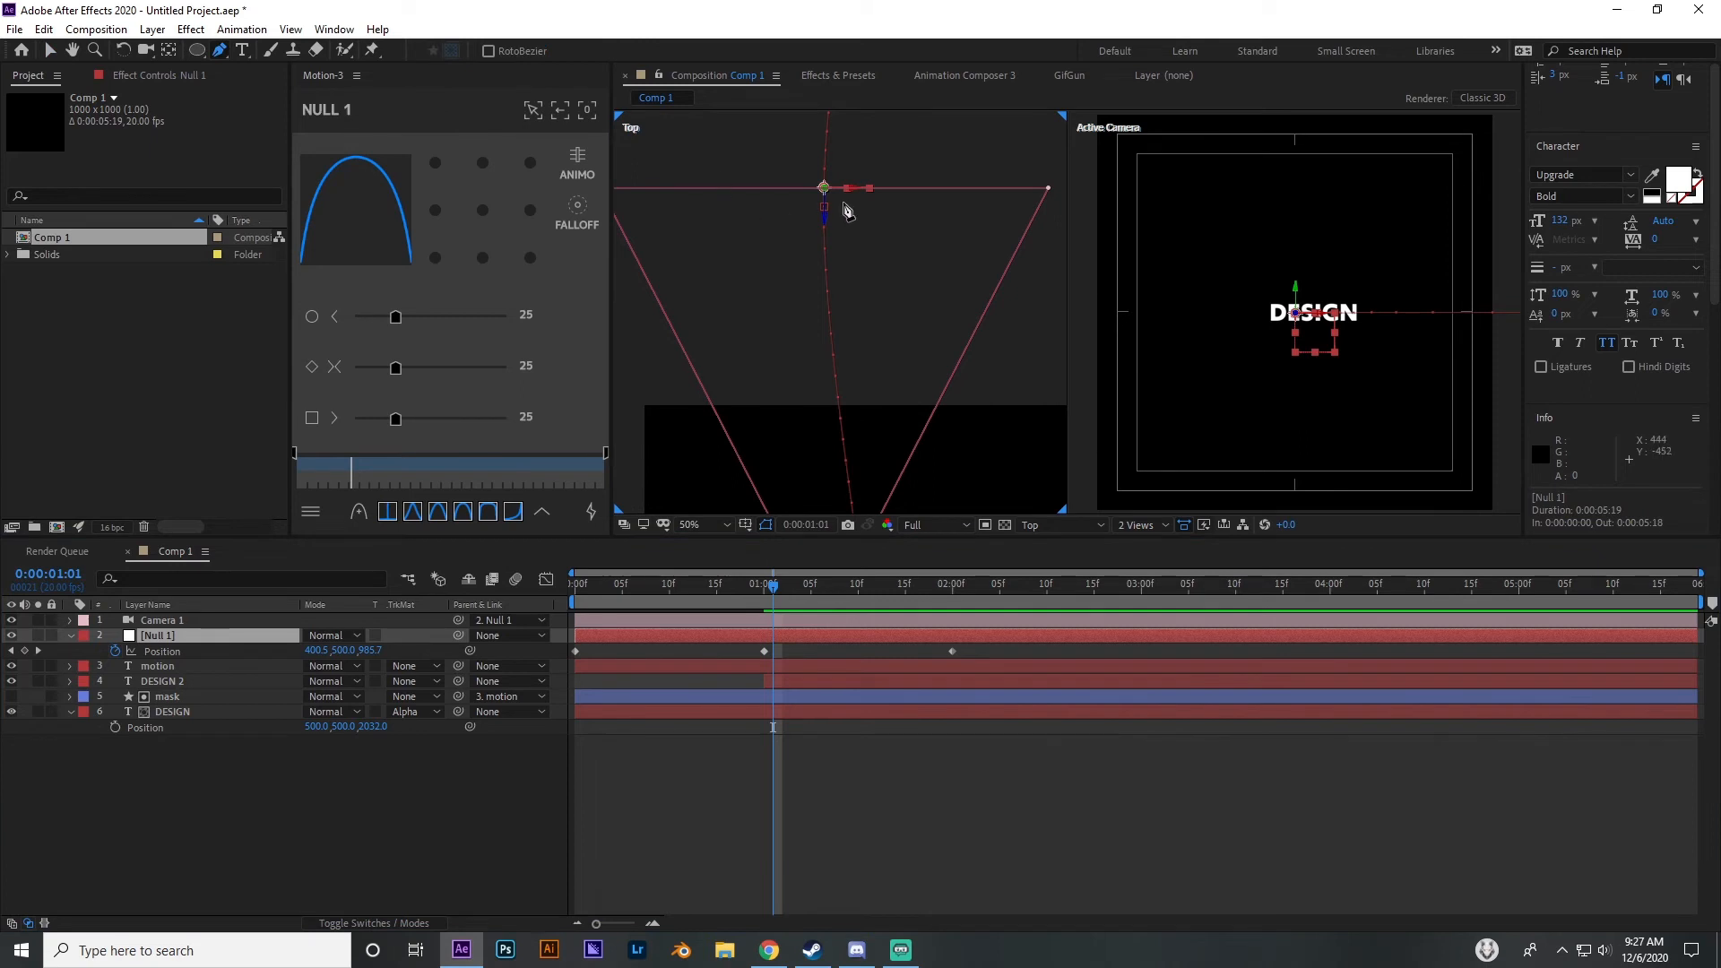
pyautogui.scroll(-3, 901, 295)
pyautogui.scroll(1, 916, 368)
pyautogui.moveTo(910, 381); pyautogui.dragTo(889, 283)
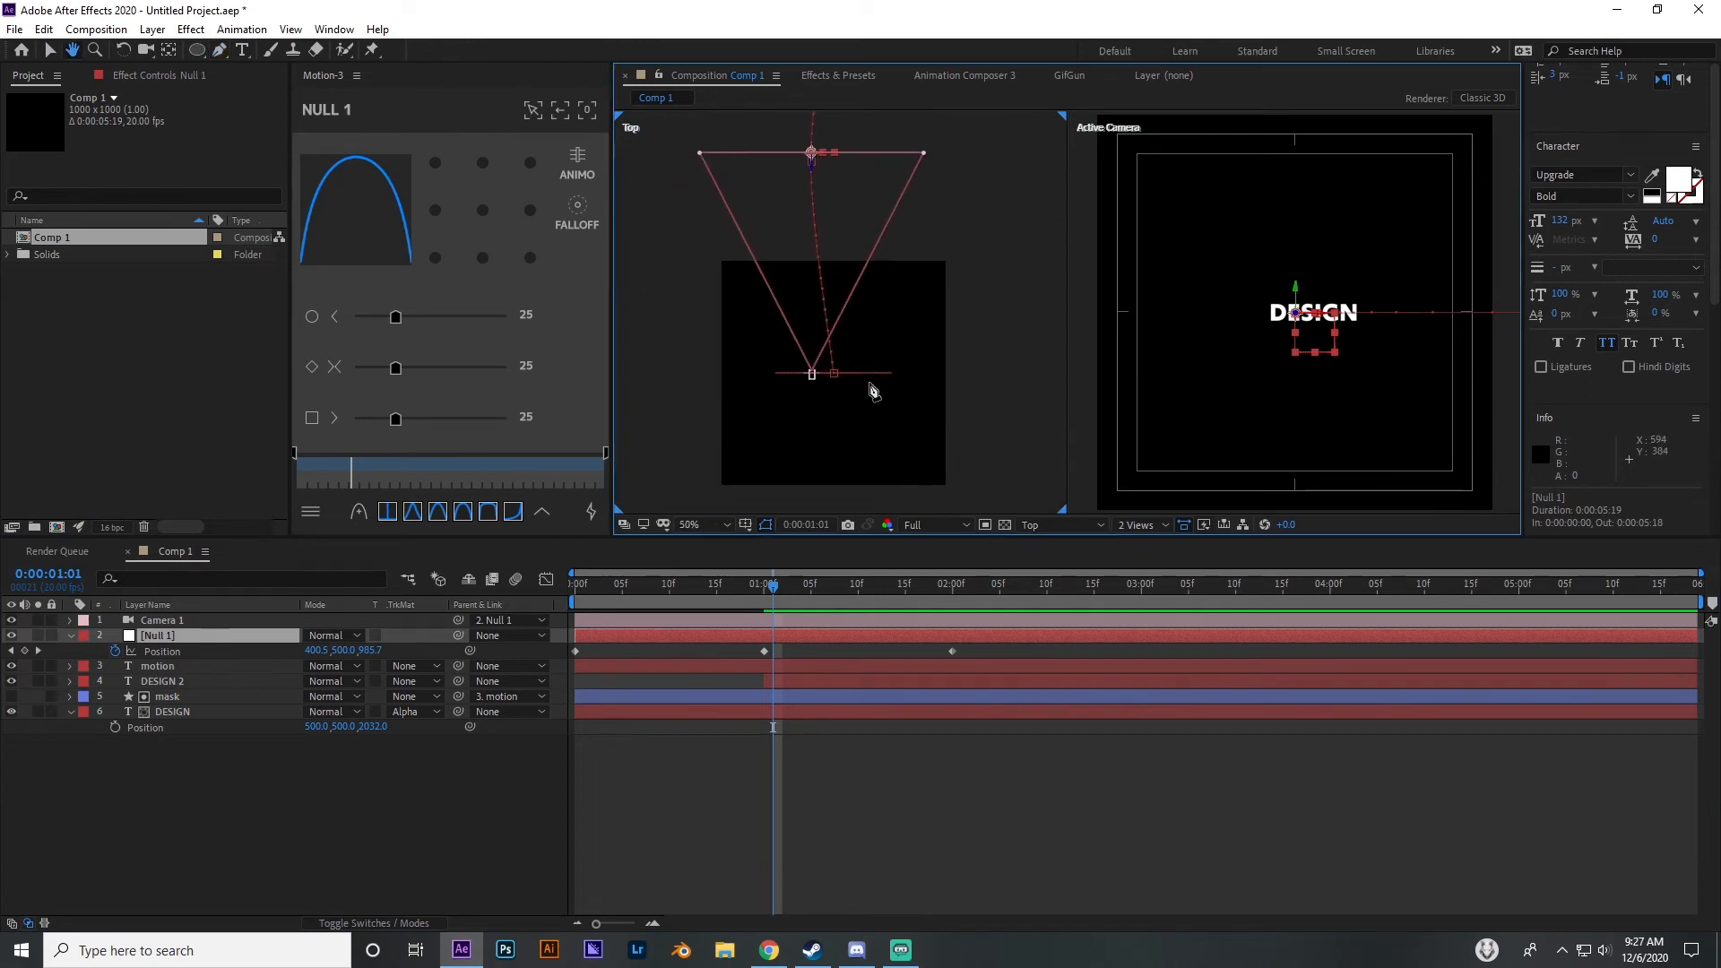
pyautogui.scroll(3, 867, 387)
pyautogui.scroll(-1, 843, 421)
pyautogui.moveTo(833, 439); pyautogui.dragTo(884, 323)
pyautogui.moveTo(769, 588); pyautogui.dragTo(451, 583)
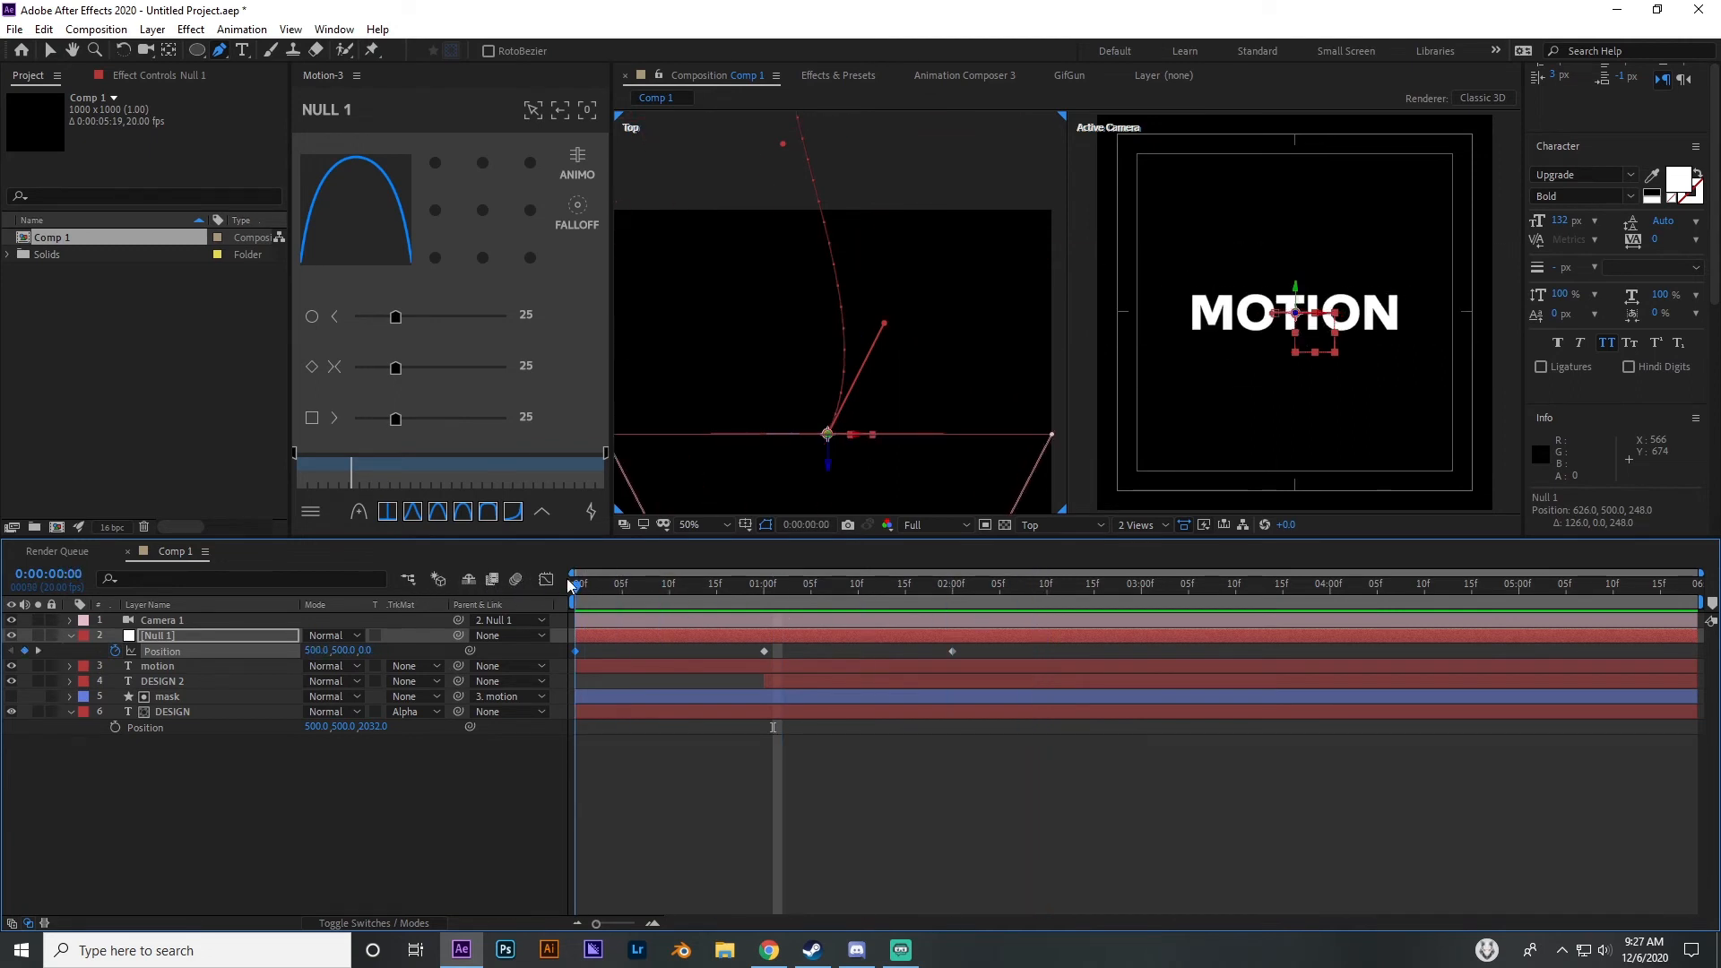
pyautogui.moveTo(570, 585); pyautogui.dragTo(1013, 611)
# Try pulling the incoming tangent of Null 1's 0:00:01:00 keyframe to about 328, 500, 616.8, and undo the adjustment
pyautogui.scroll(-4, 884, 336)
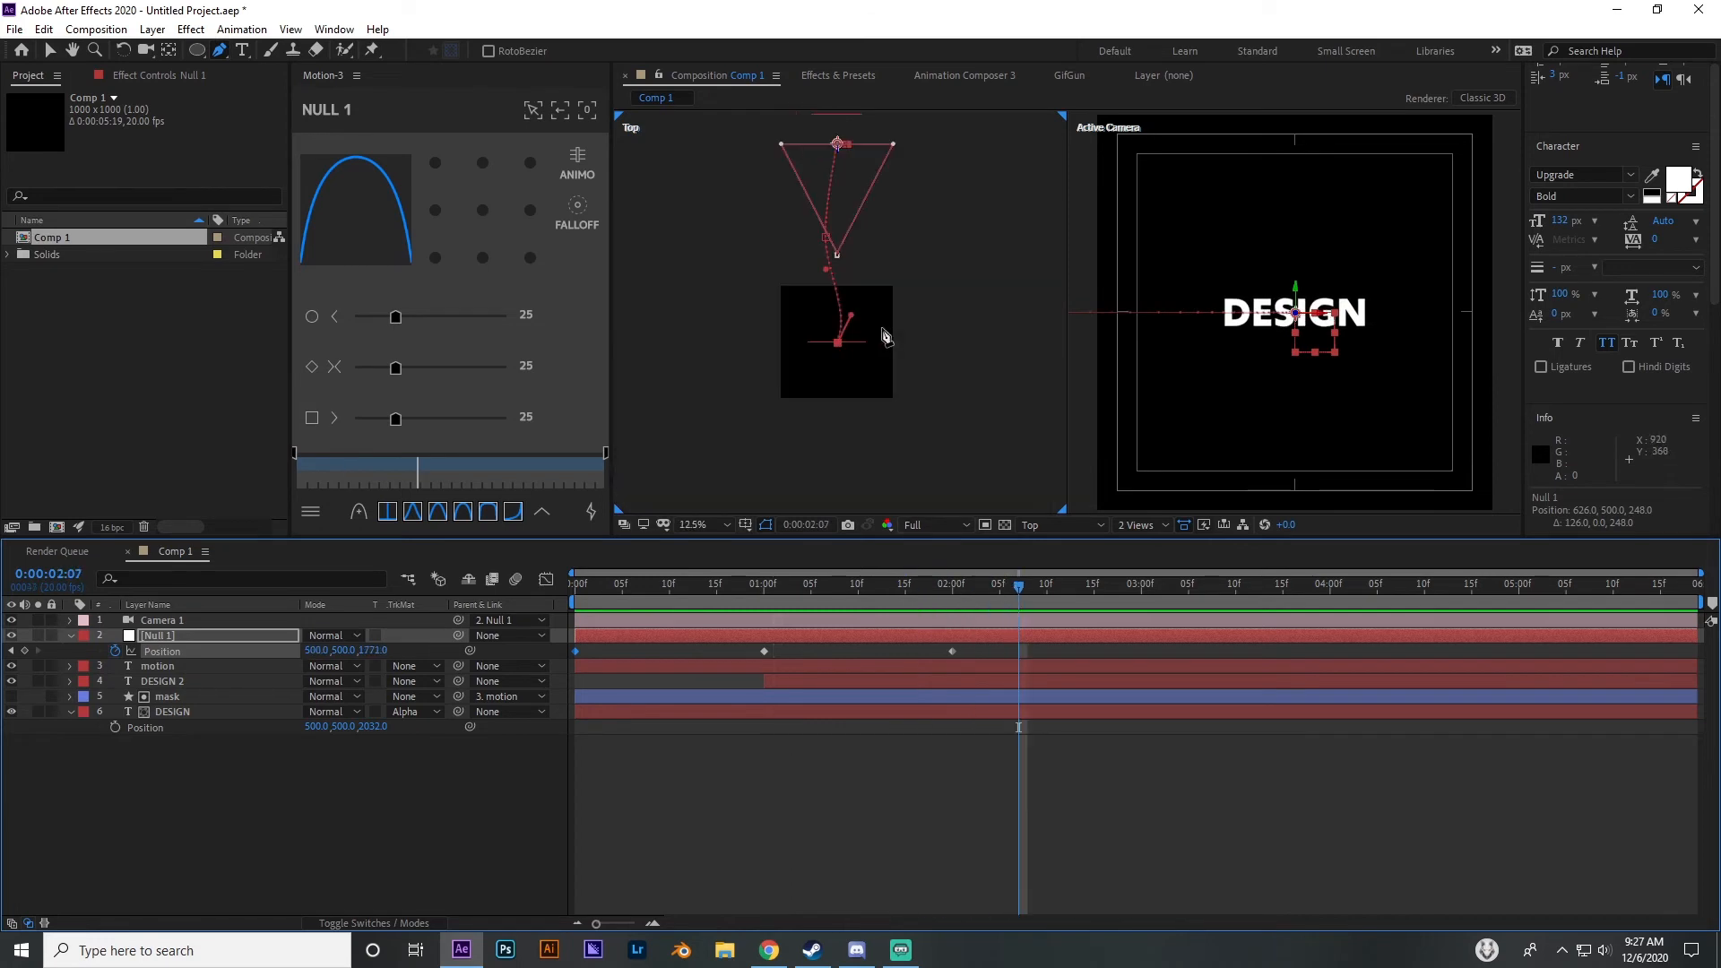
pyautogui.click(828, 279)
pyautogui.moveTo(767, 581); pyautogui.dragTo(698, 549)
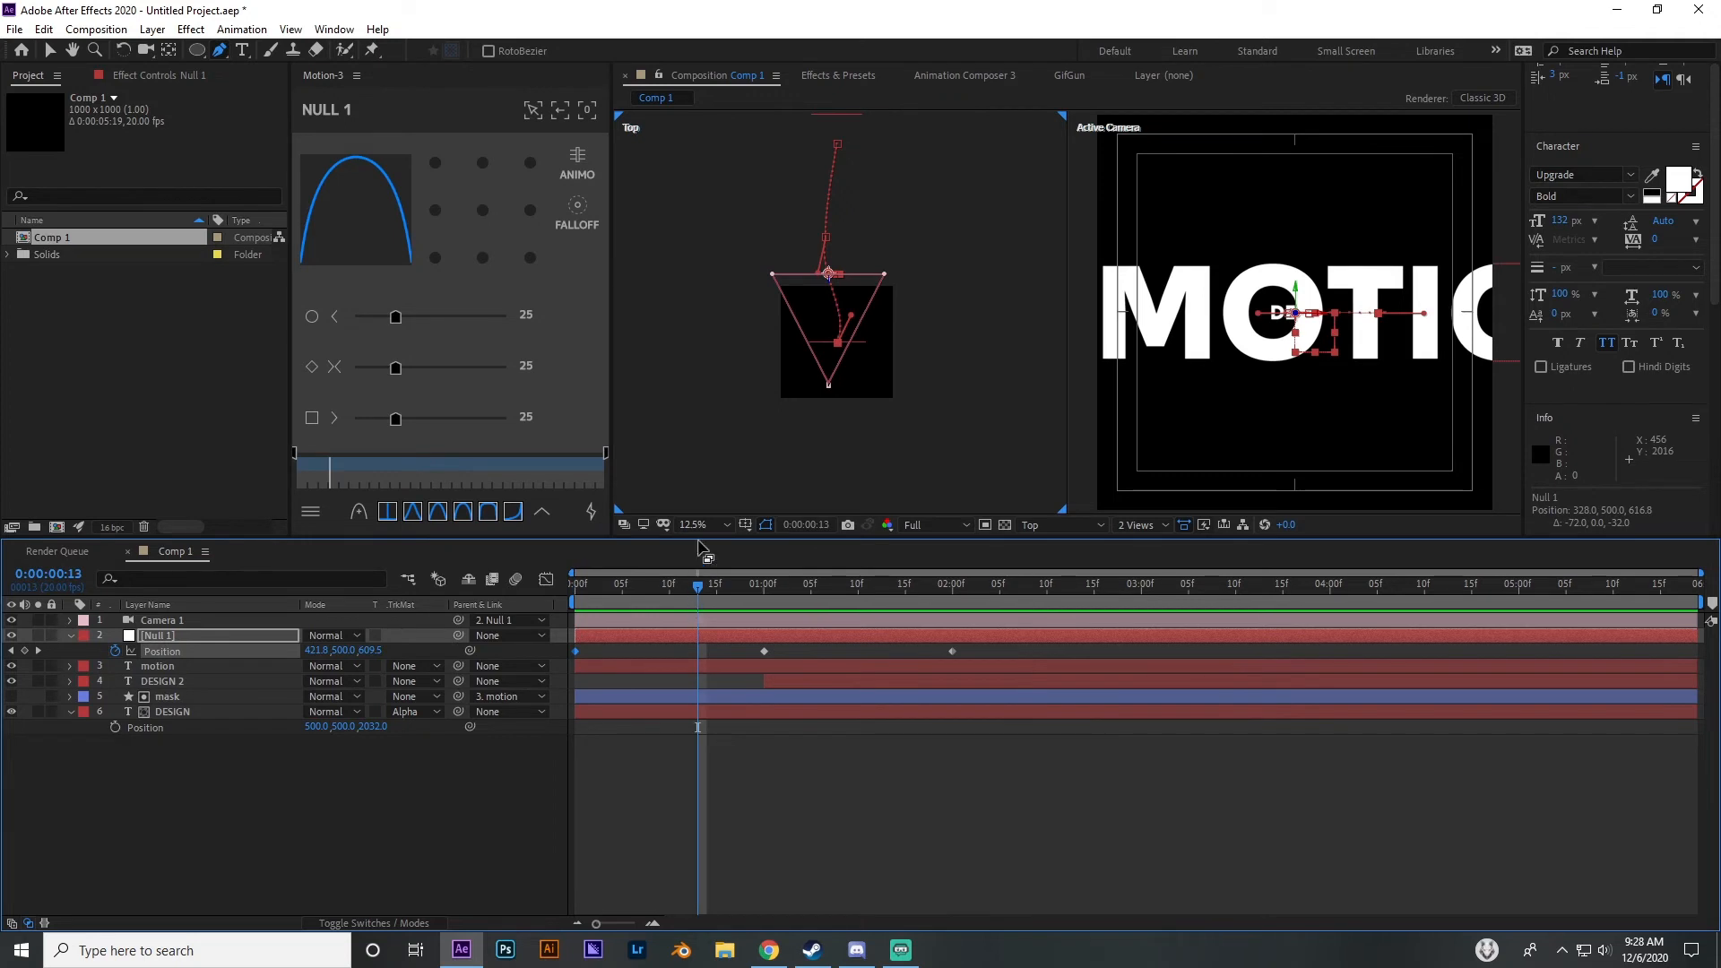
pyautogui.hotkey('ctrl', 'z')
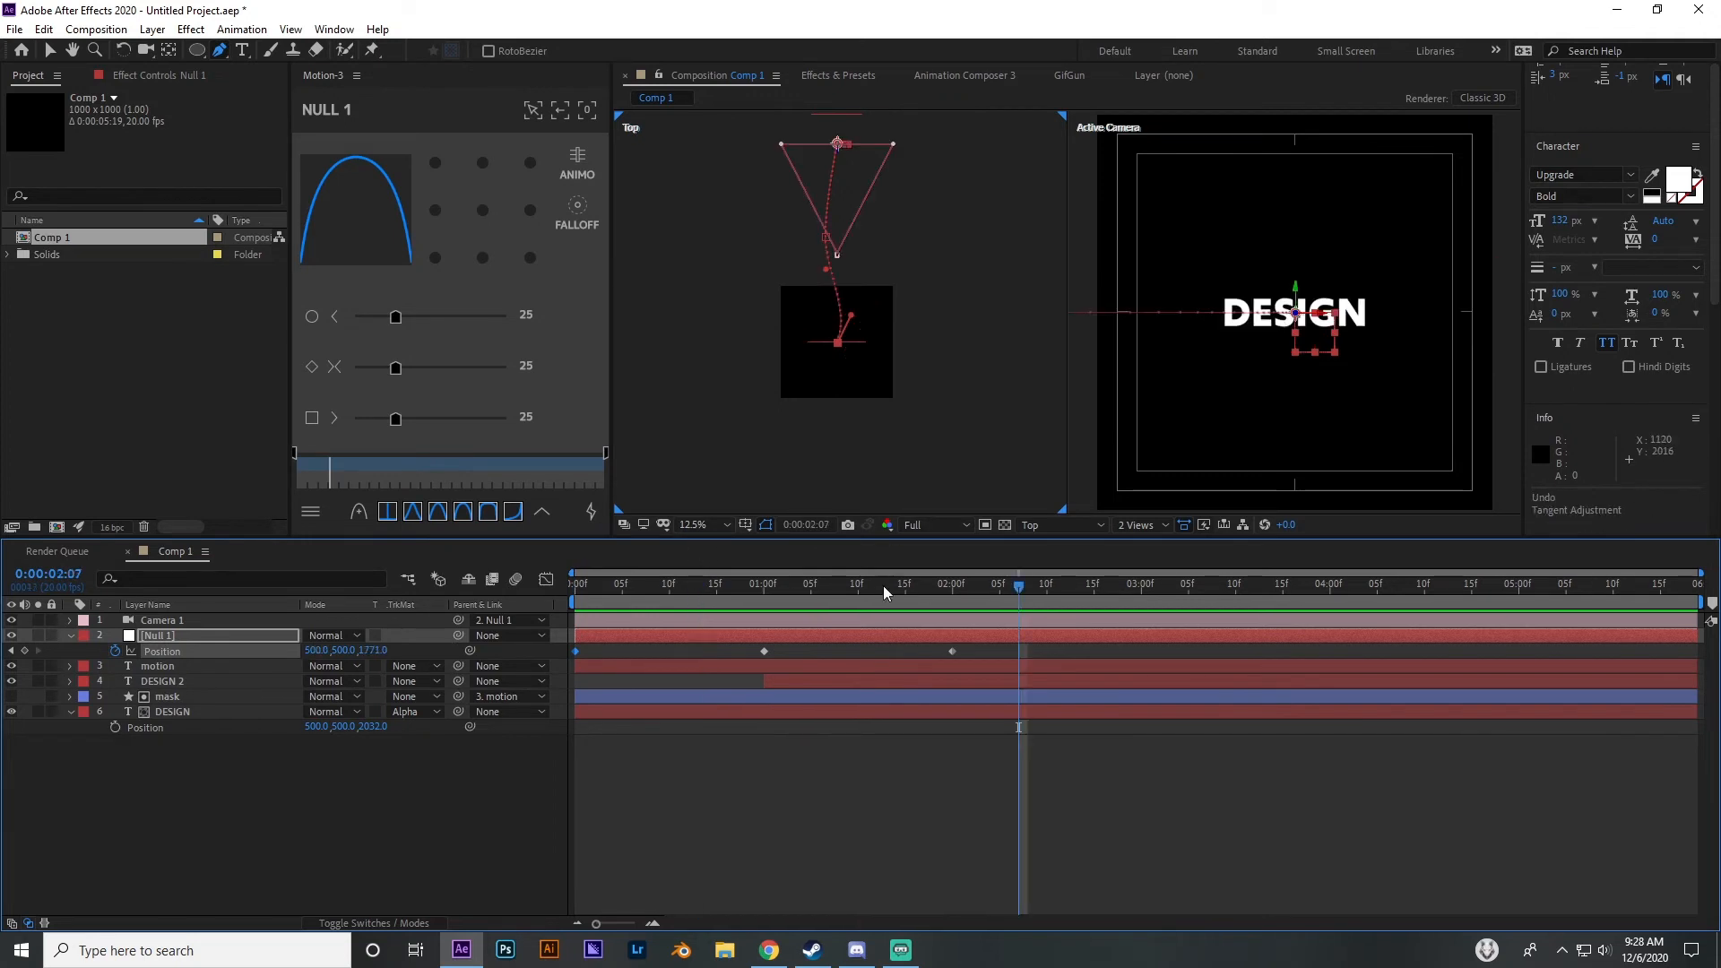
# Try tilting Null 1 about its Z Rotation at 0:00:00:07, and undo the rotation change
pyautogui.moveTo(799, 594); pyautogui.dragTo(640, 637)
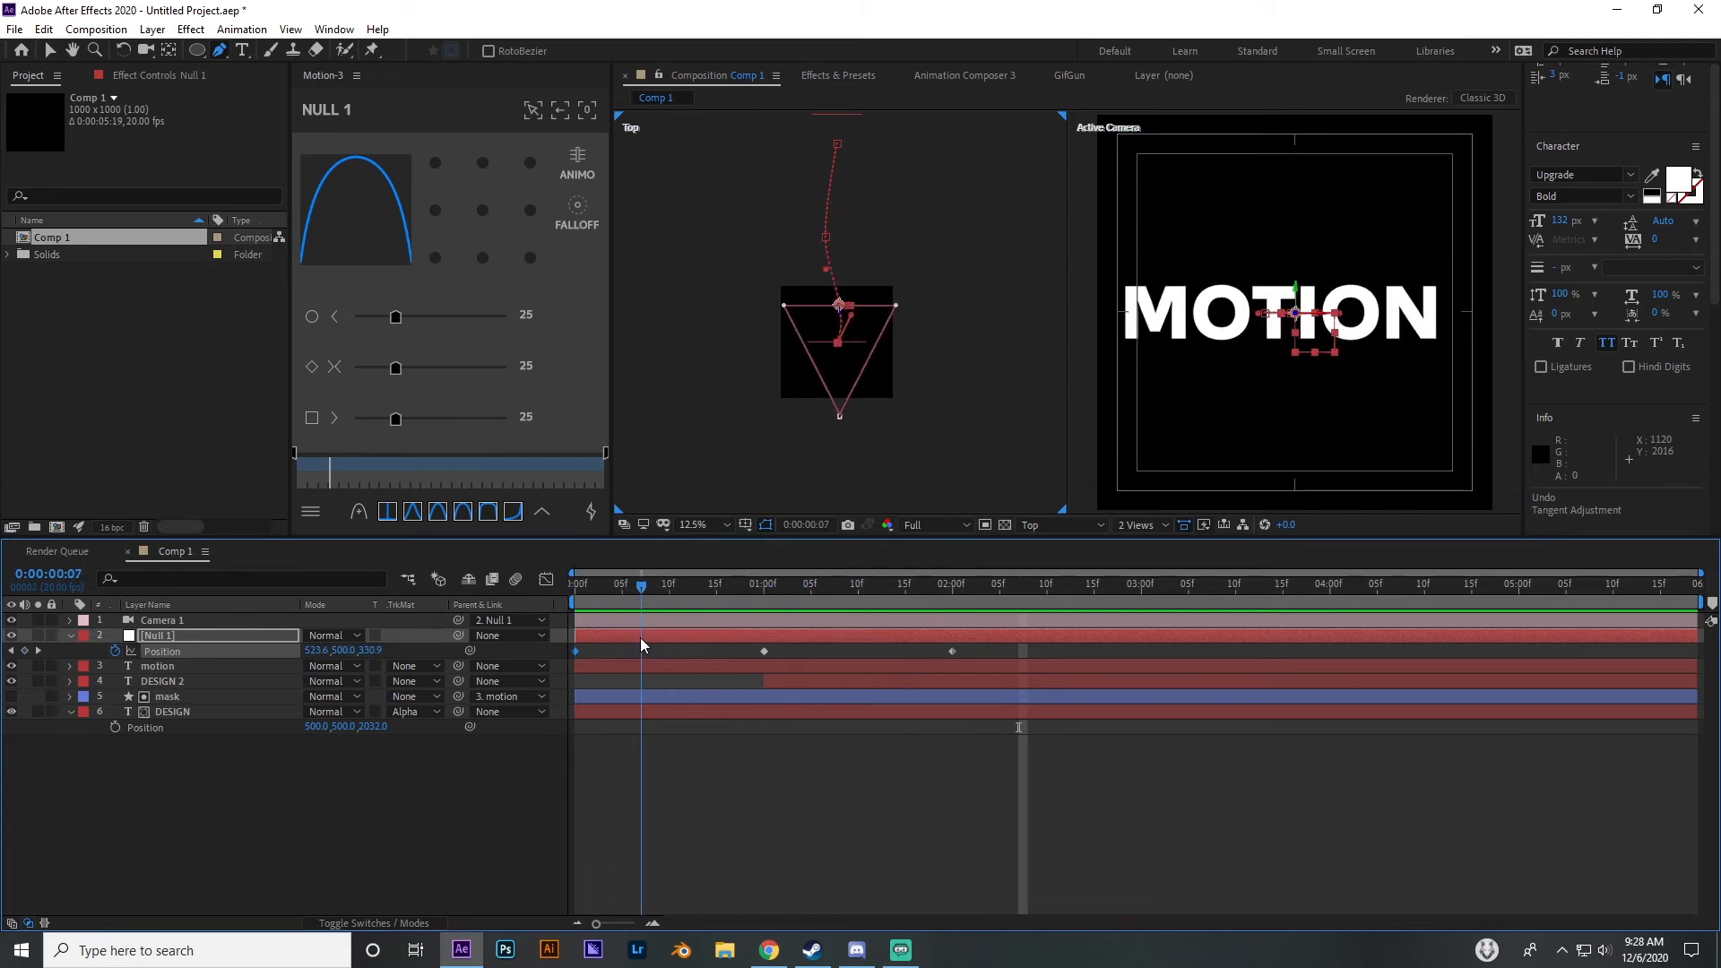
pyautogui.click(229, 622)
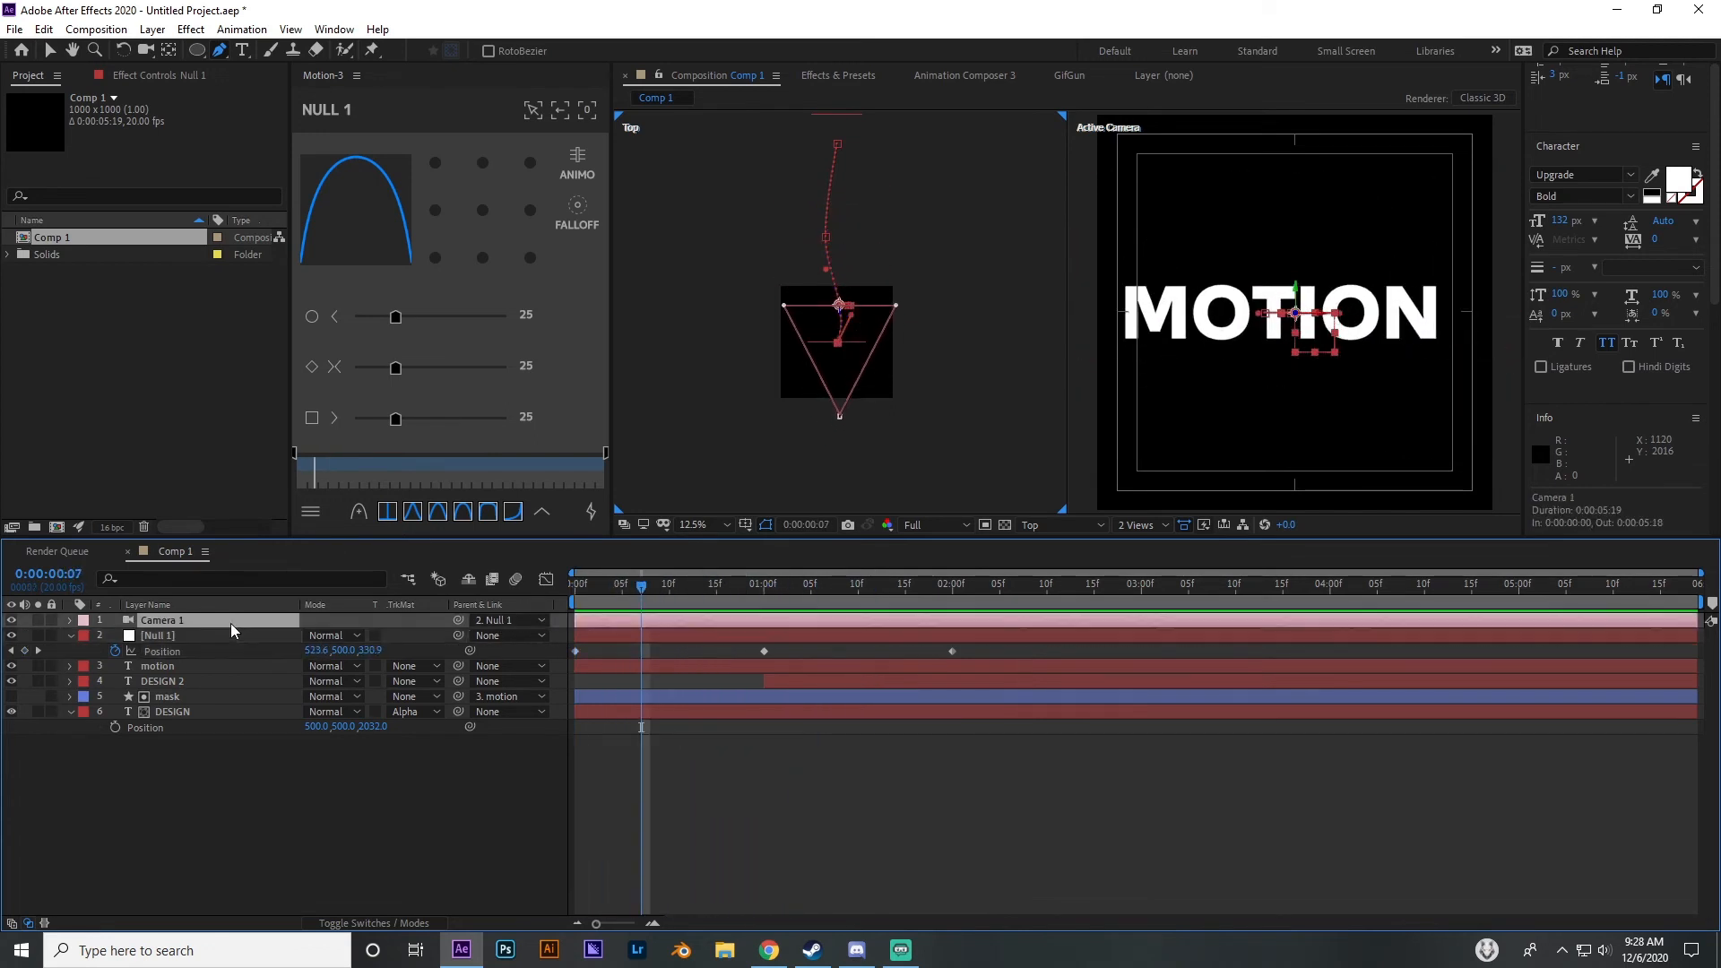
pyautogui.click(190, 637)
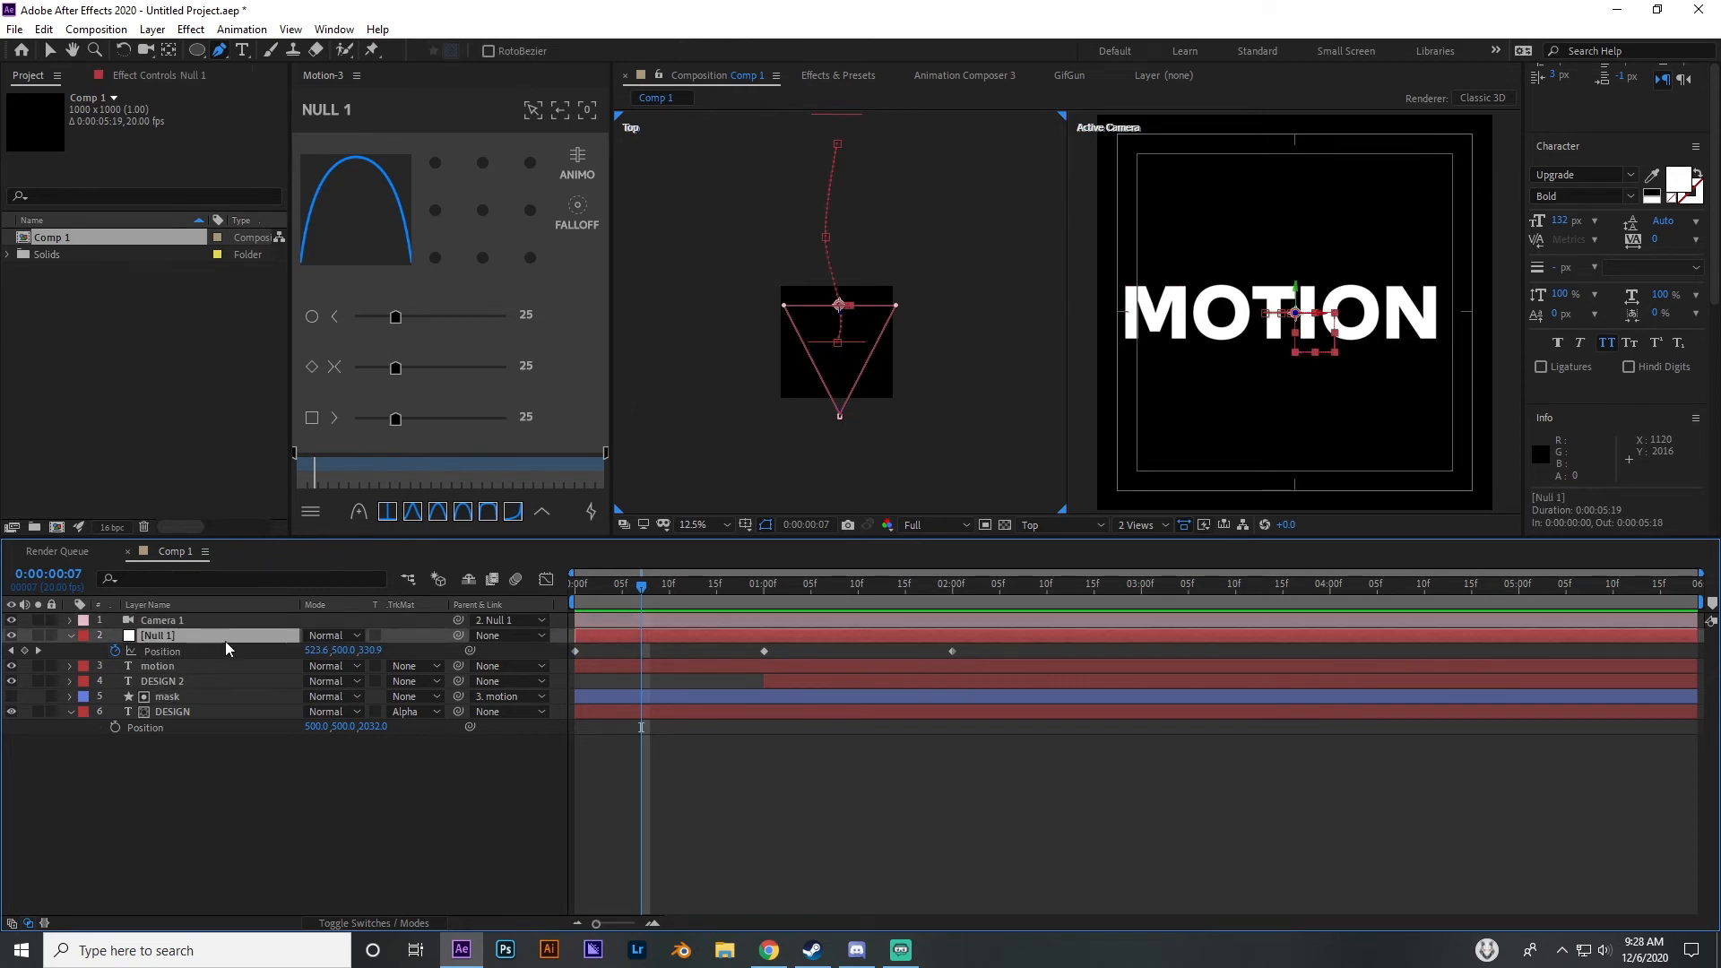
pyautogui.press('r')
pyautogui.moveTo(323, 681)
pyautogui.mouseDown()
pyautogui.moveTo(345, 681)
pyautogui.moveTo(320, 684)
pyautogui.moveTo(339, 699)
pyautogui.moveTo(315, 706)
pyautogui.moveTo(326, 714)
pyautogui.mouseUp()
pyautogui.hotkey('ctrl', 'z')
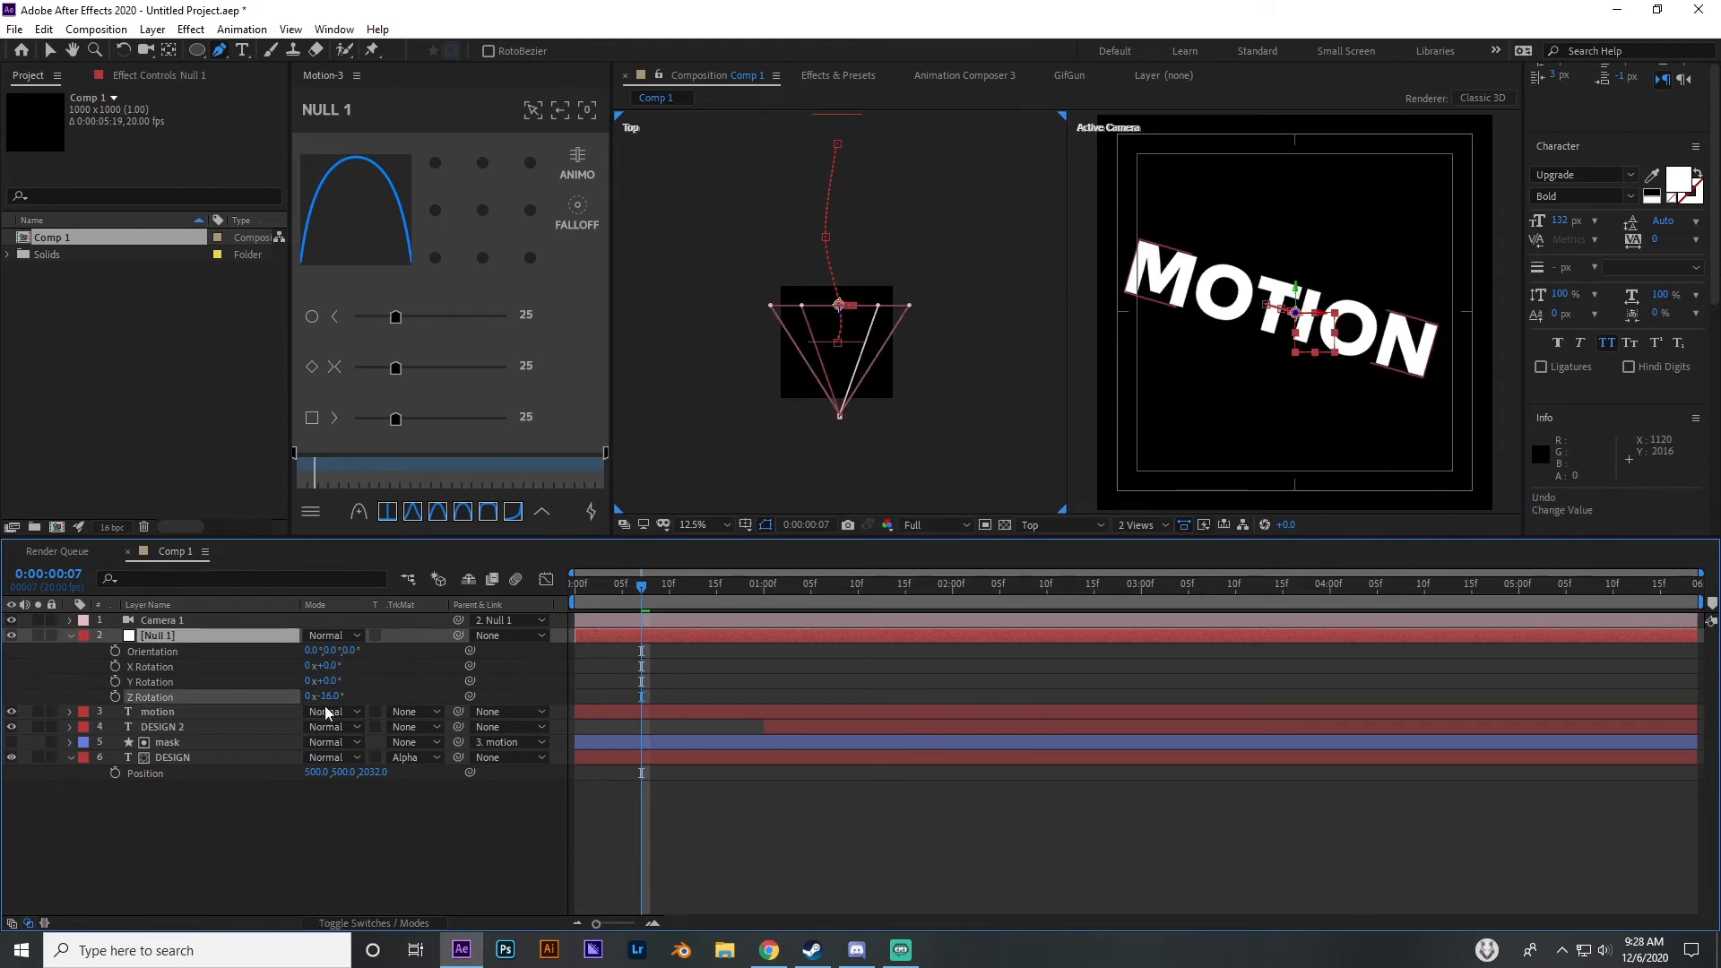
pyautogui.hotkey('ctrl', 'z')
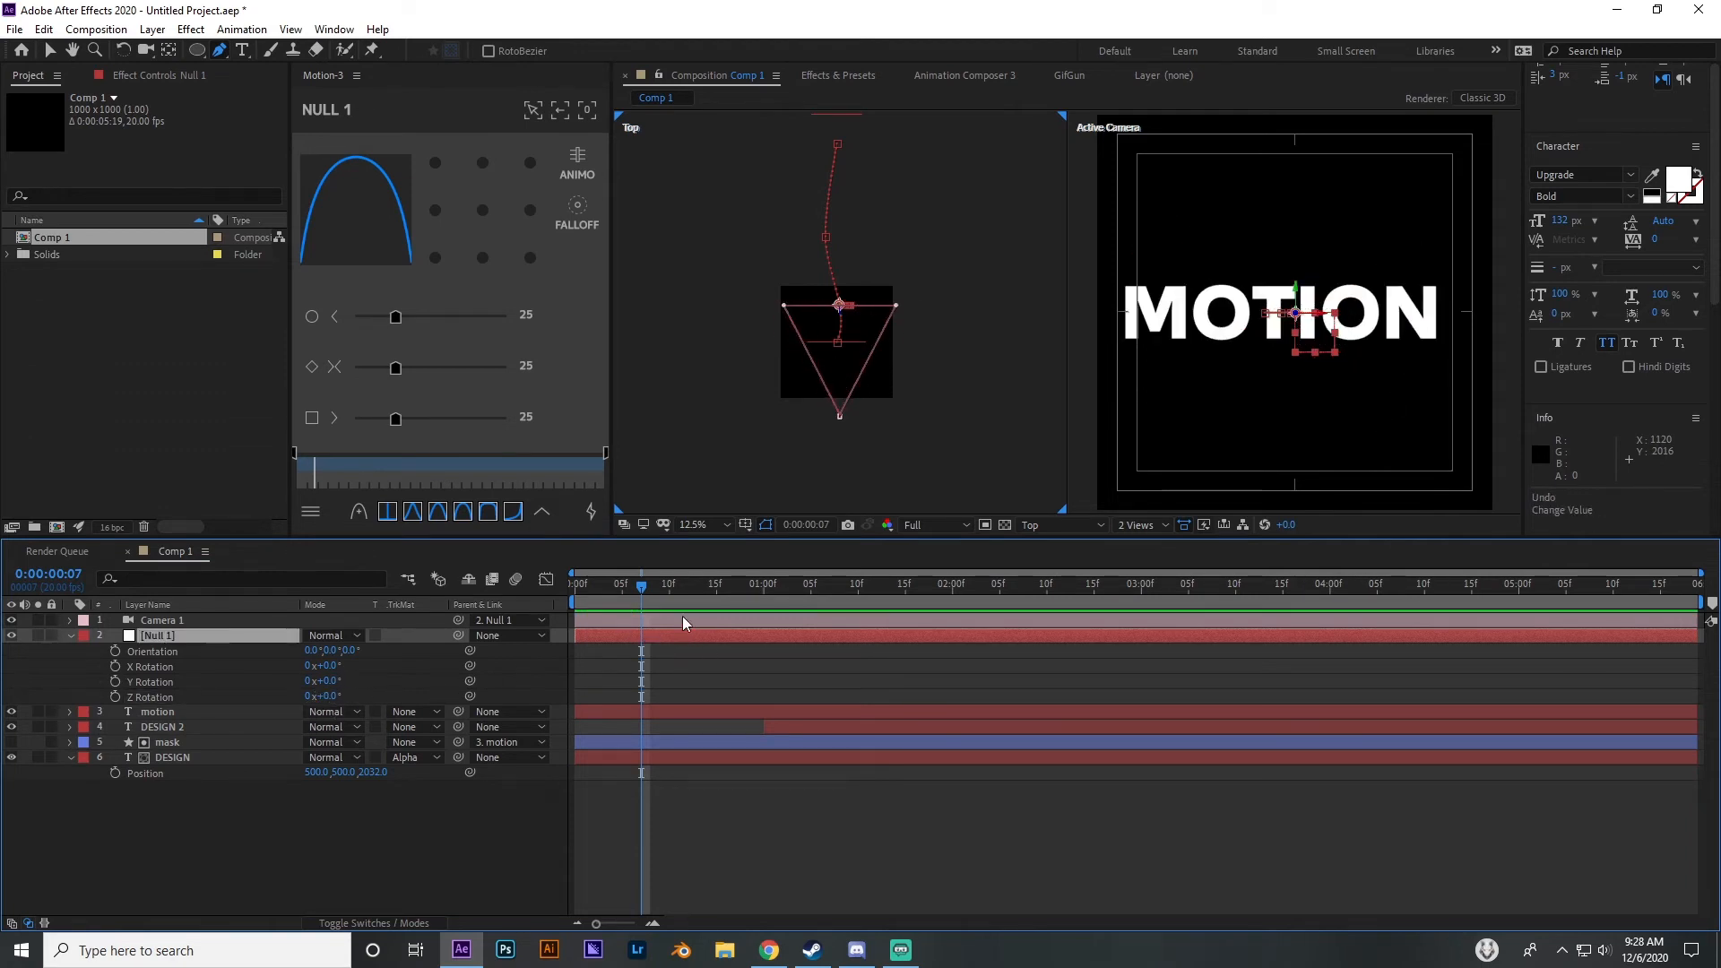
# Fit the composition to the viewer and switch the view layout to 1 View, with the current time at 0:00:00:00
pyautogui.click(694, 526)
pyautogui.click(701, 539)
pyautogui.click(744, 806)
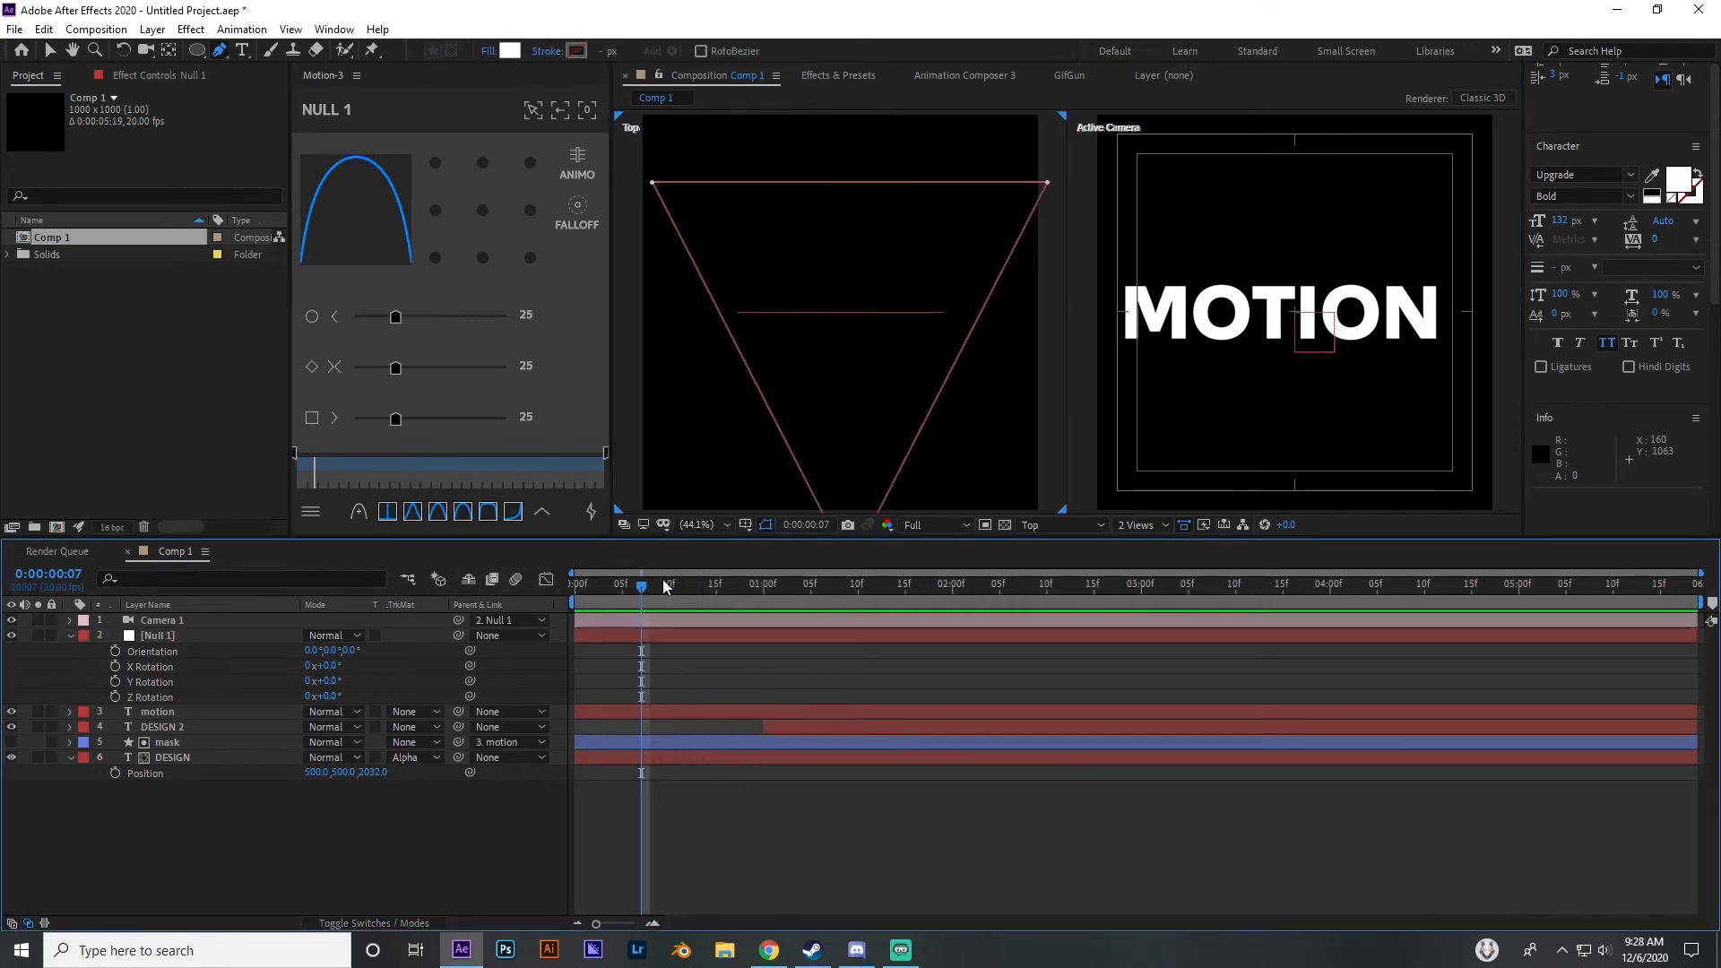
pyautogui.moveTo(663, 583); pyautogui.dragTo(508, 597)
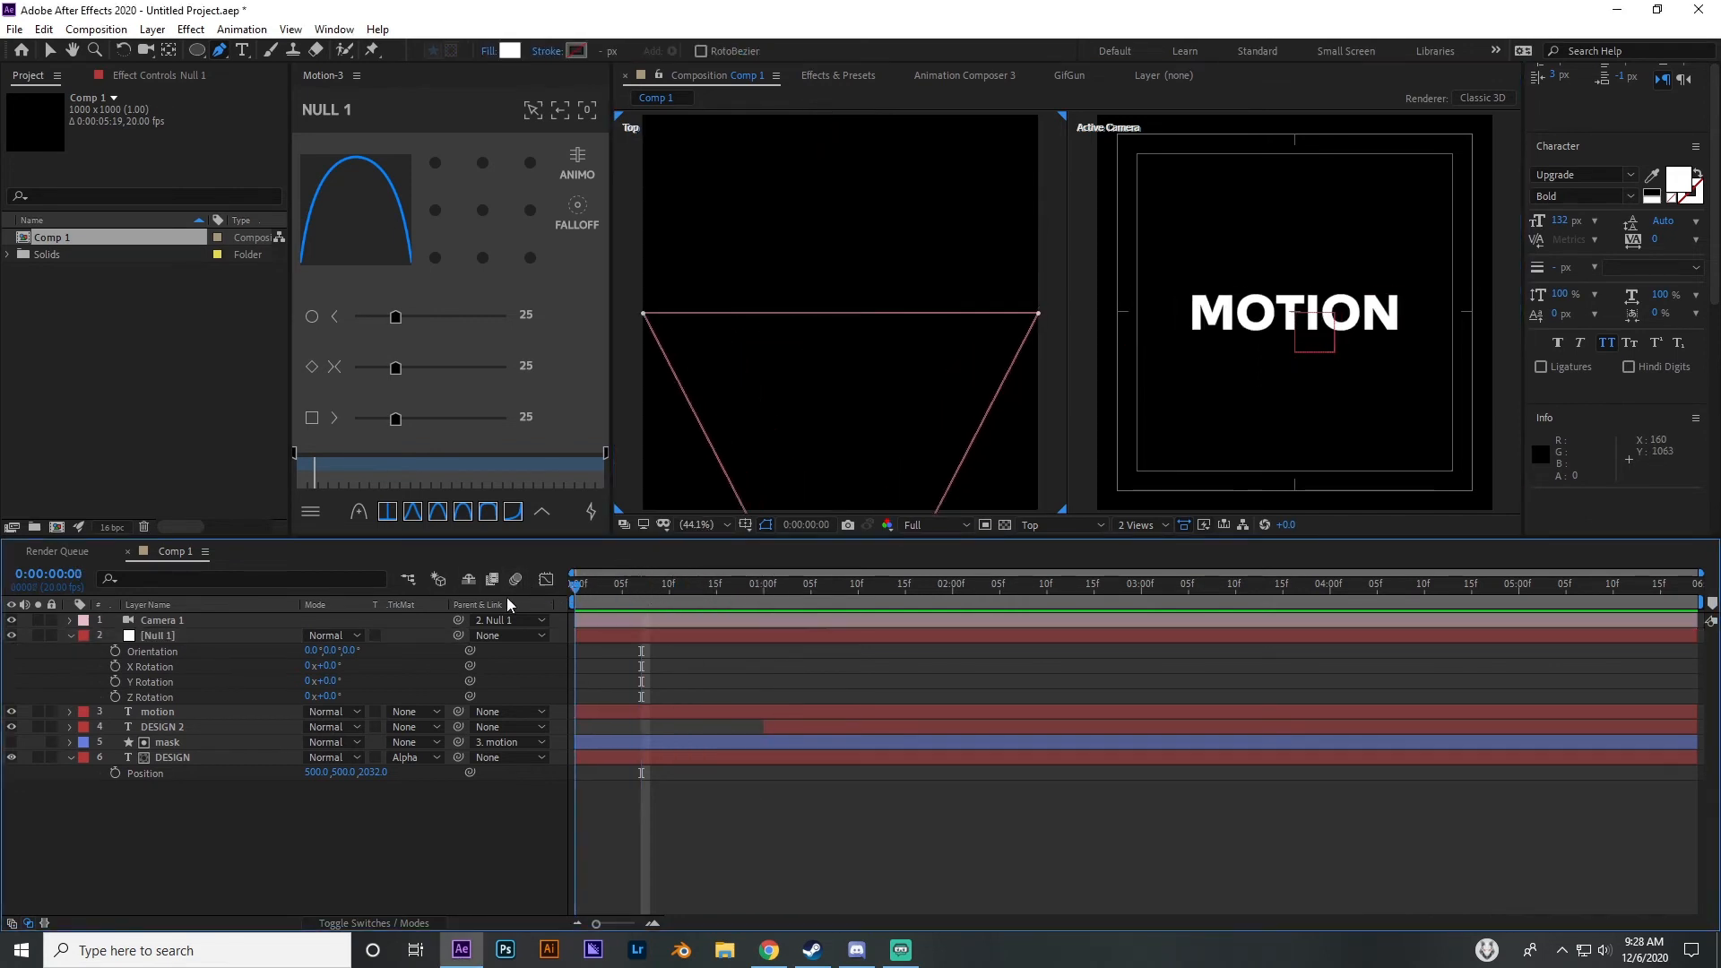
pyautogui.click(1136, 525)
pyautogui.click(1152, 544)
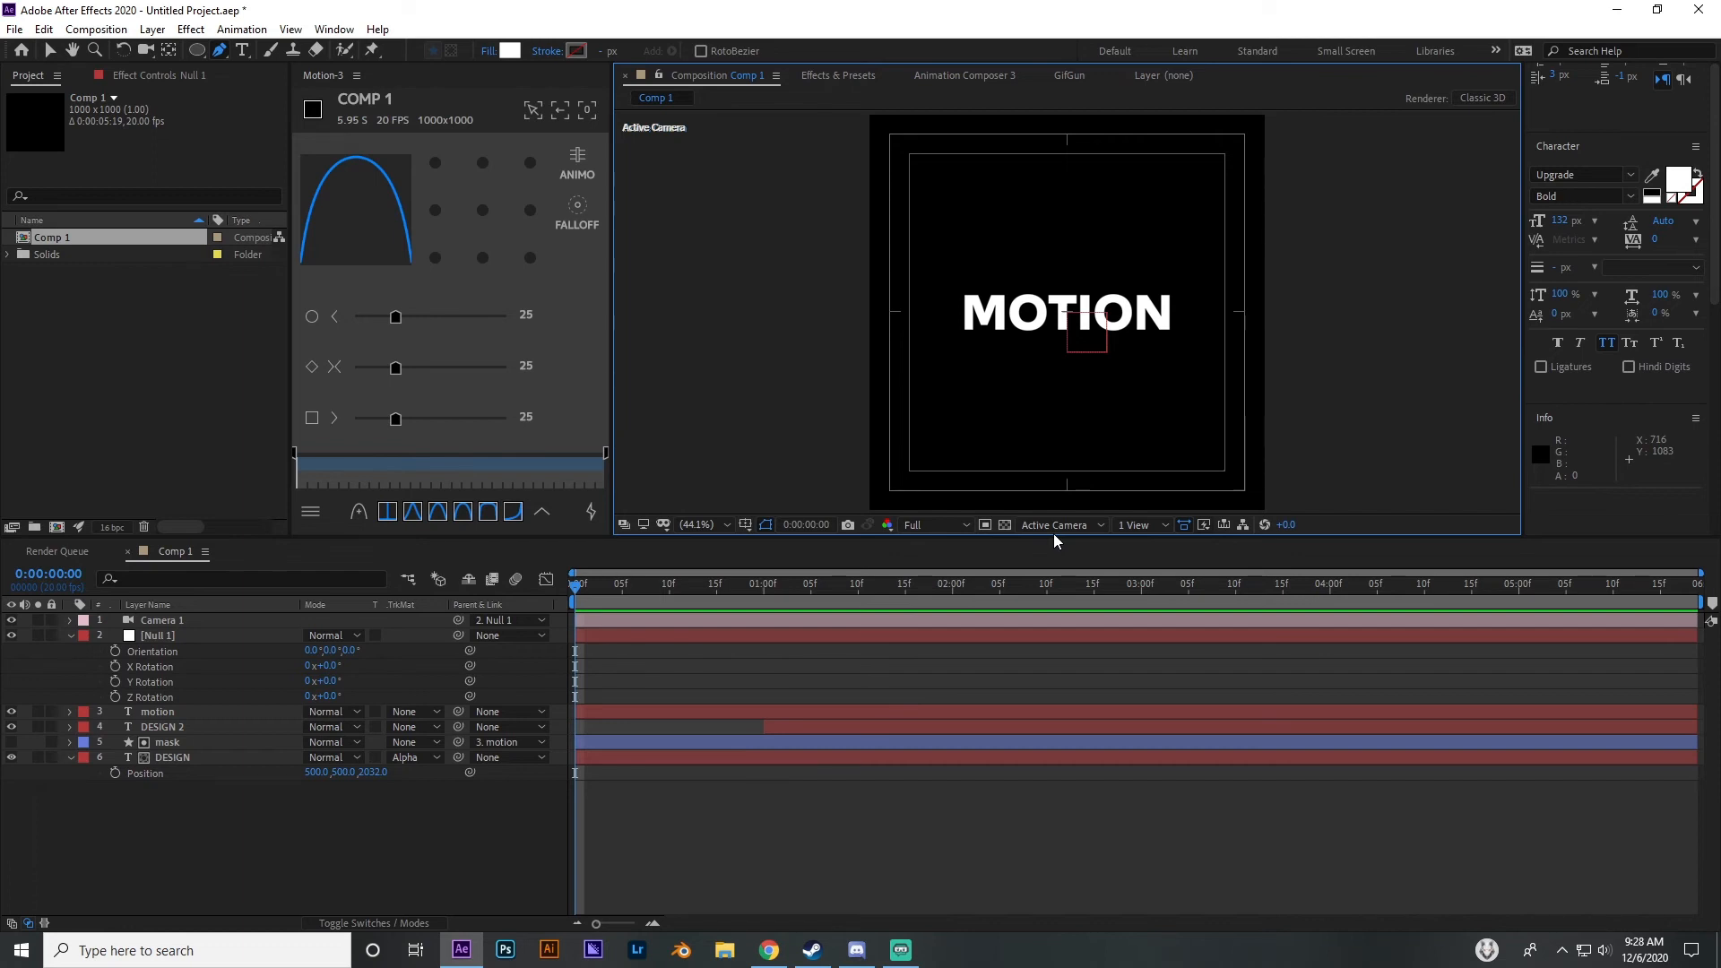
pyautogui.moveTo(668, 599); pyautogui.dragTo(471, 676)
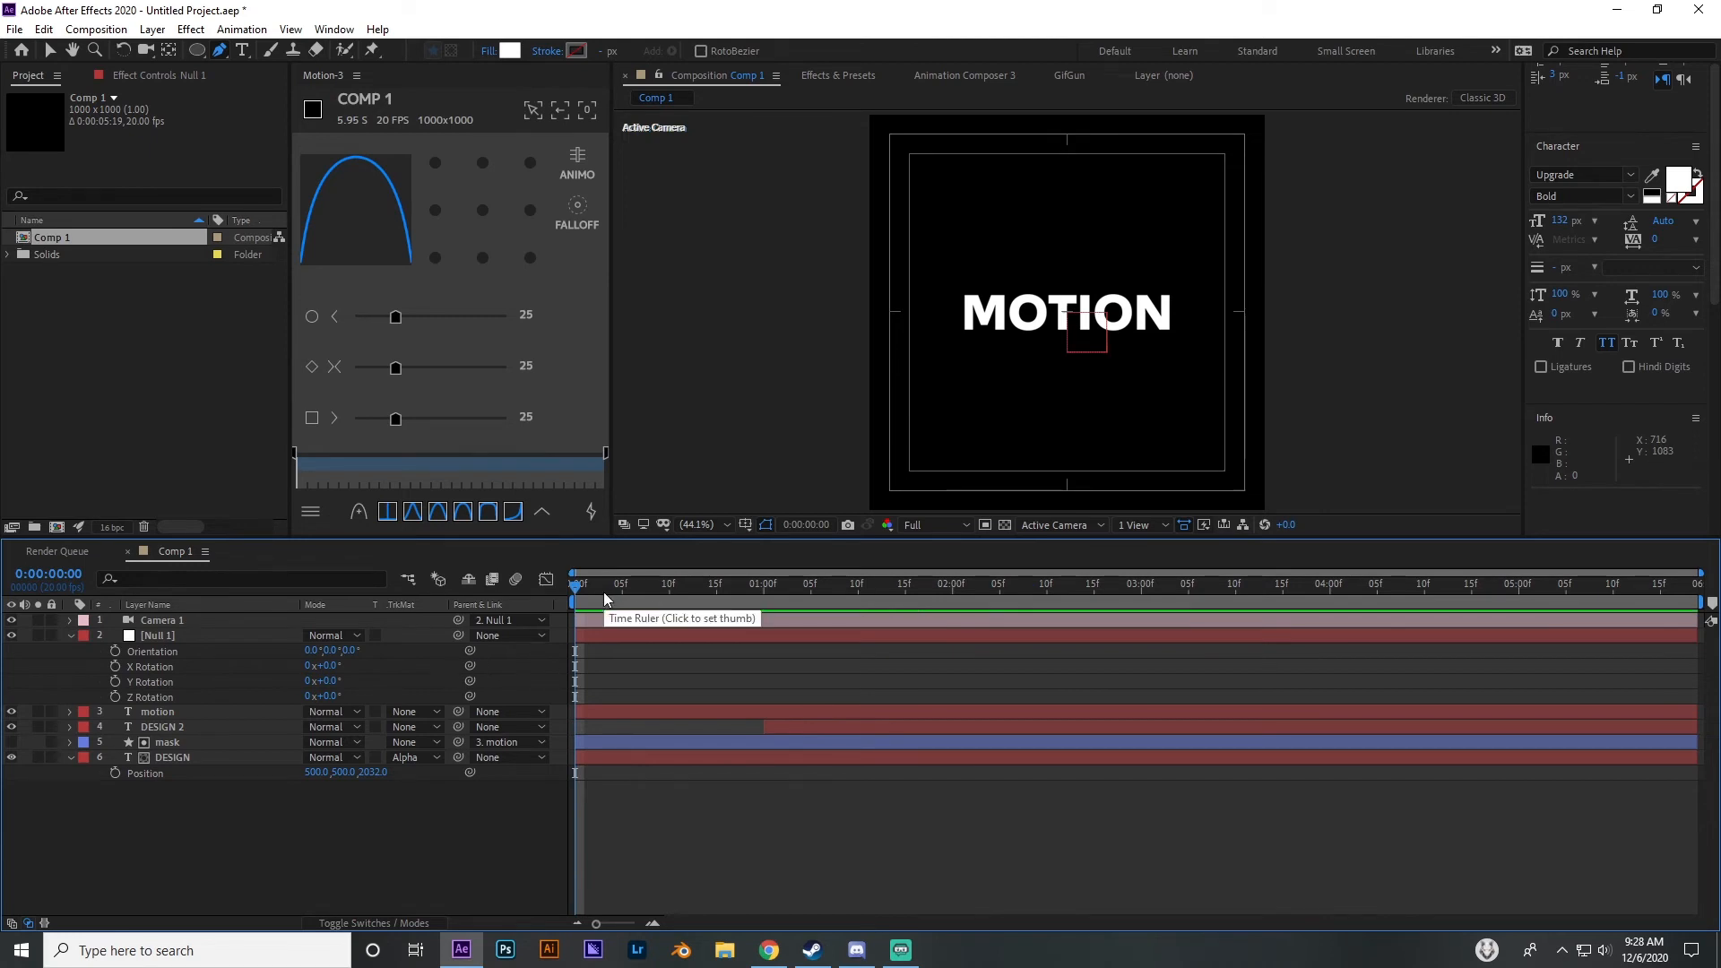
# Reveal the layers' modified properties and set Null 1's Position to 500, 500, 2099 at 0:00:02:00
pyautogui.moveTo(604, 592); pyautogui.dragTo(887, 636)
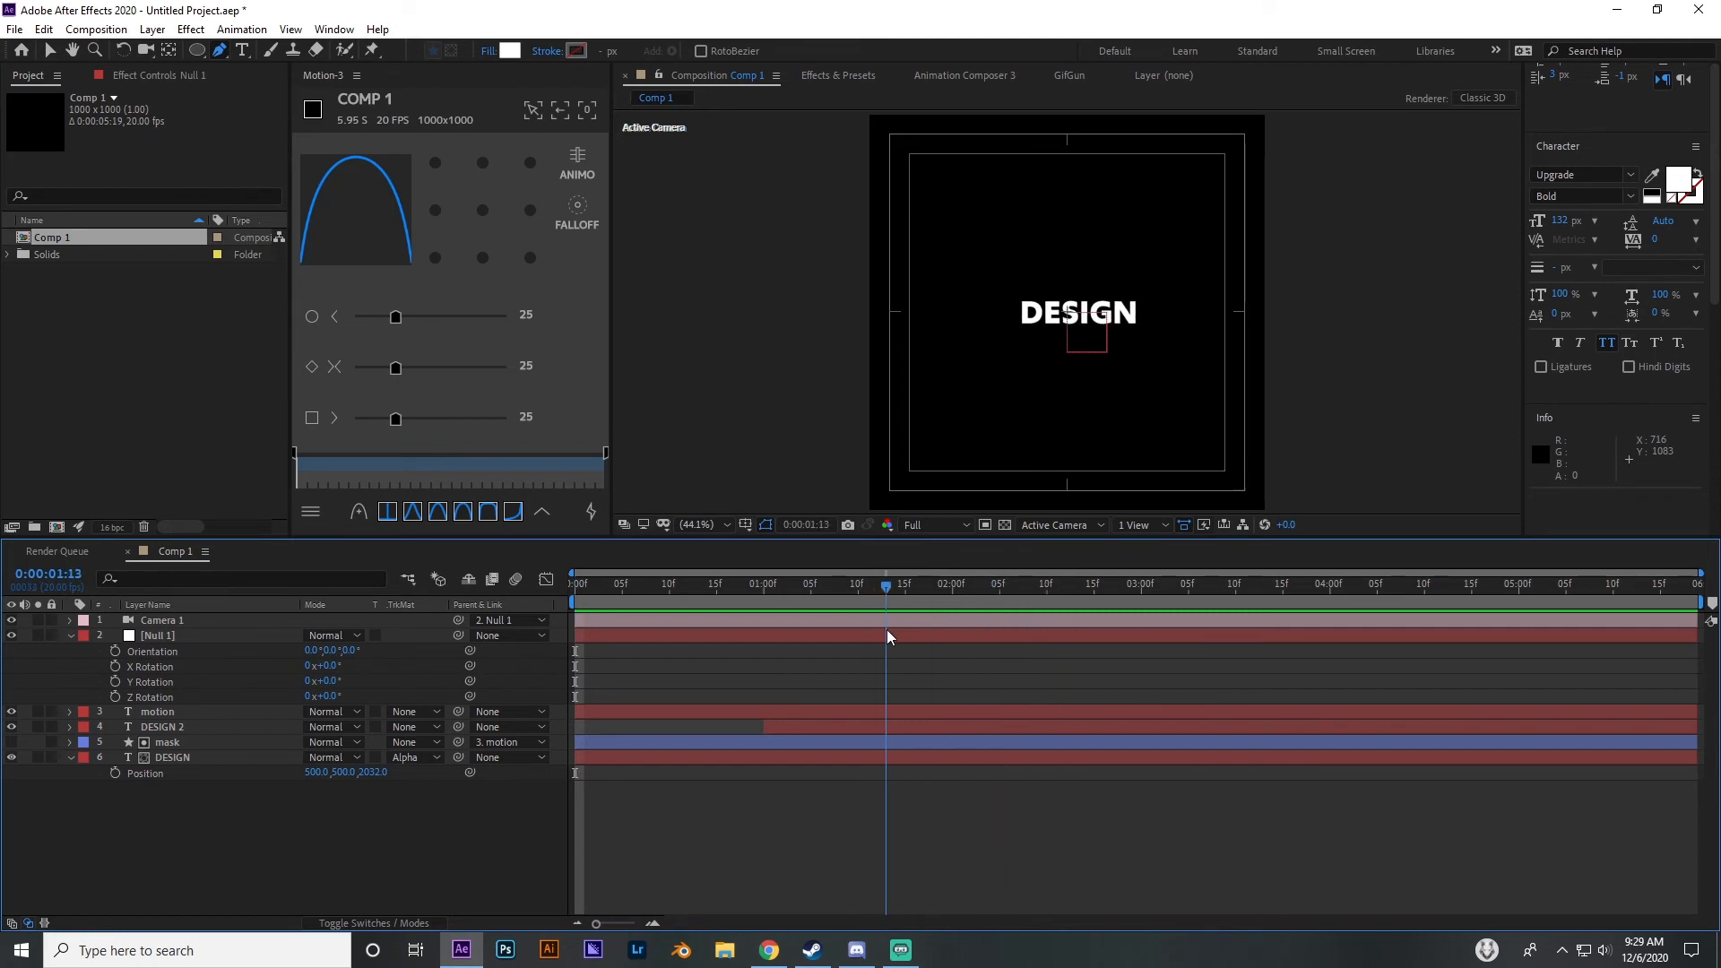
pyautogui.press('u')
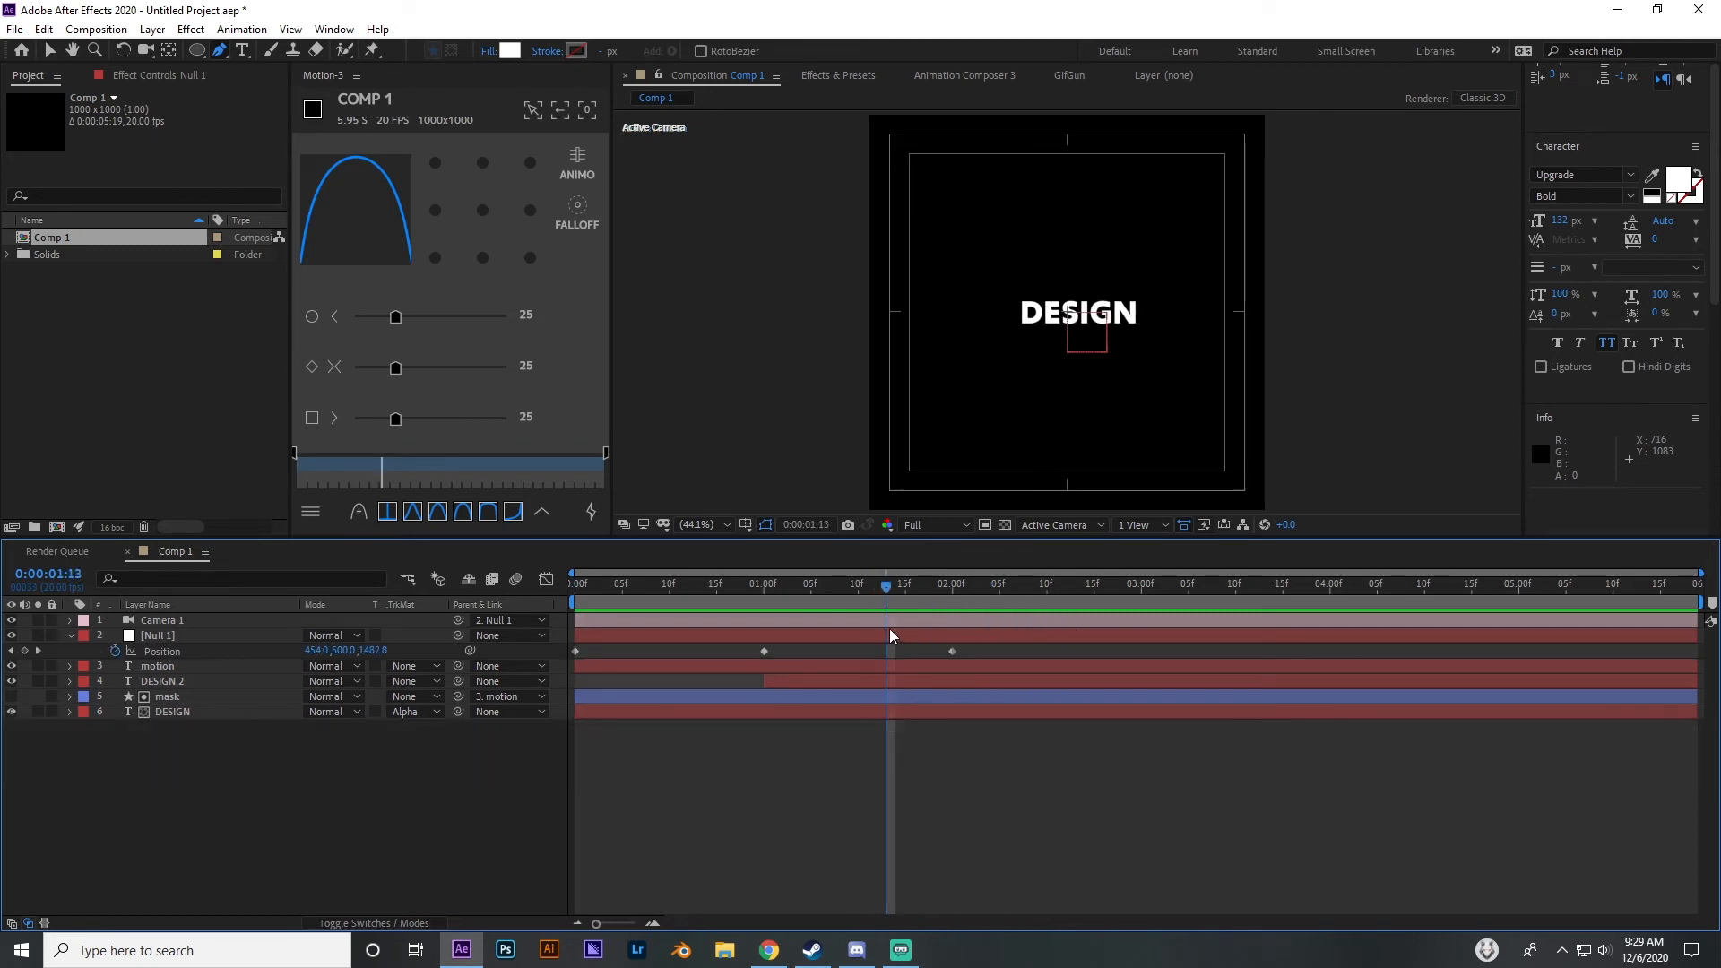
pyautogui.press('u')
pyautogui.press('u')
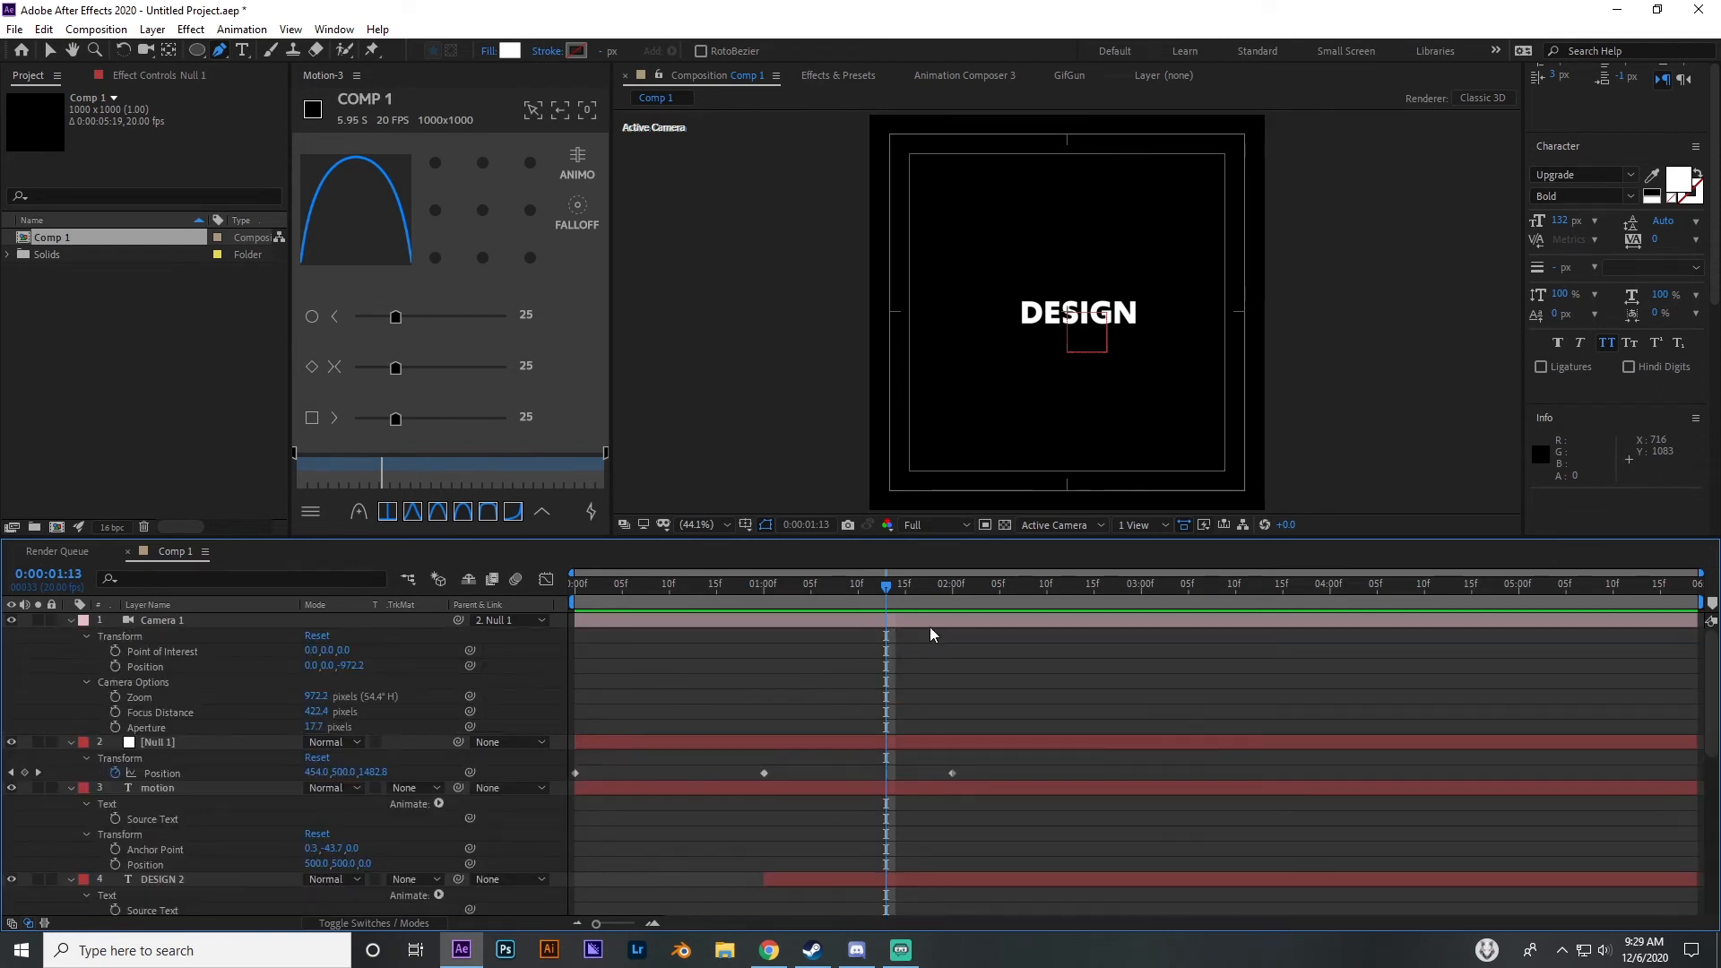
pyautogui.moveTo(885, 588); pyautogui.dragTo(952, 590)
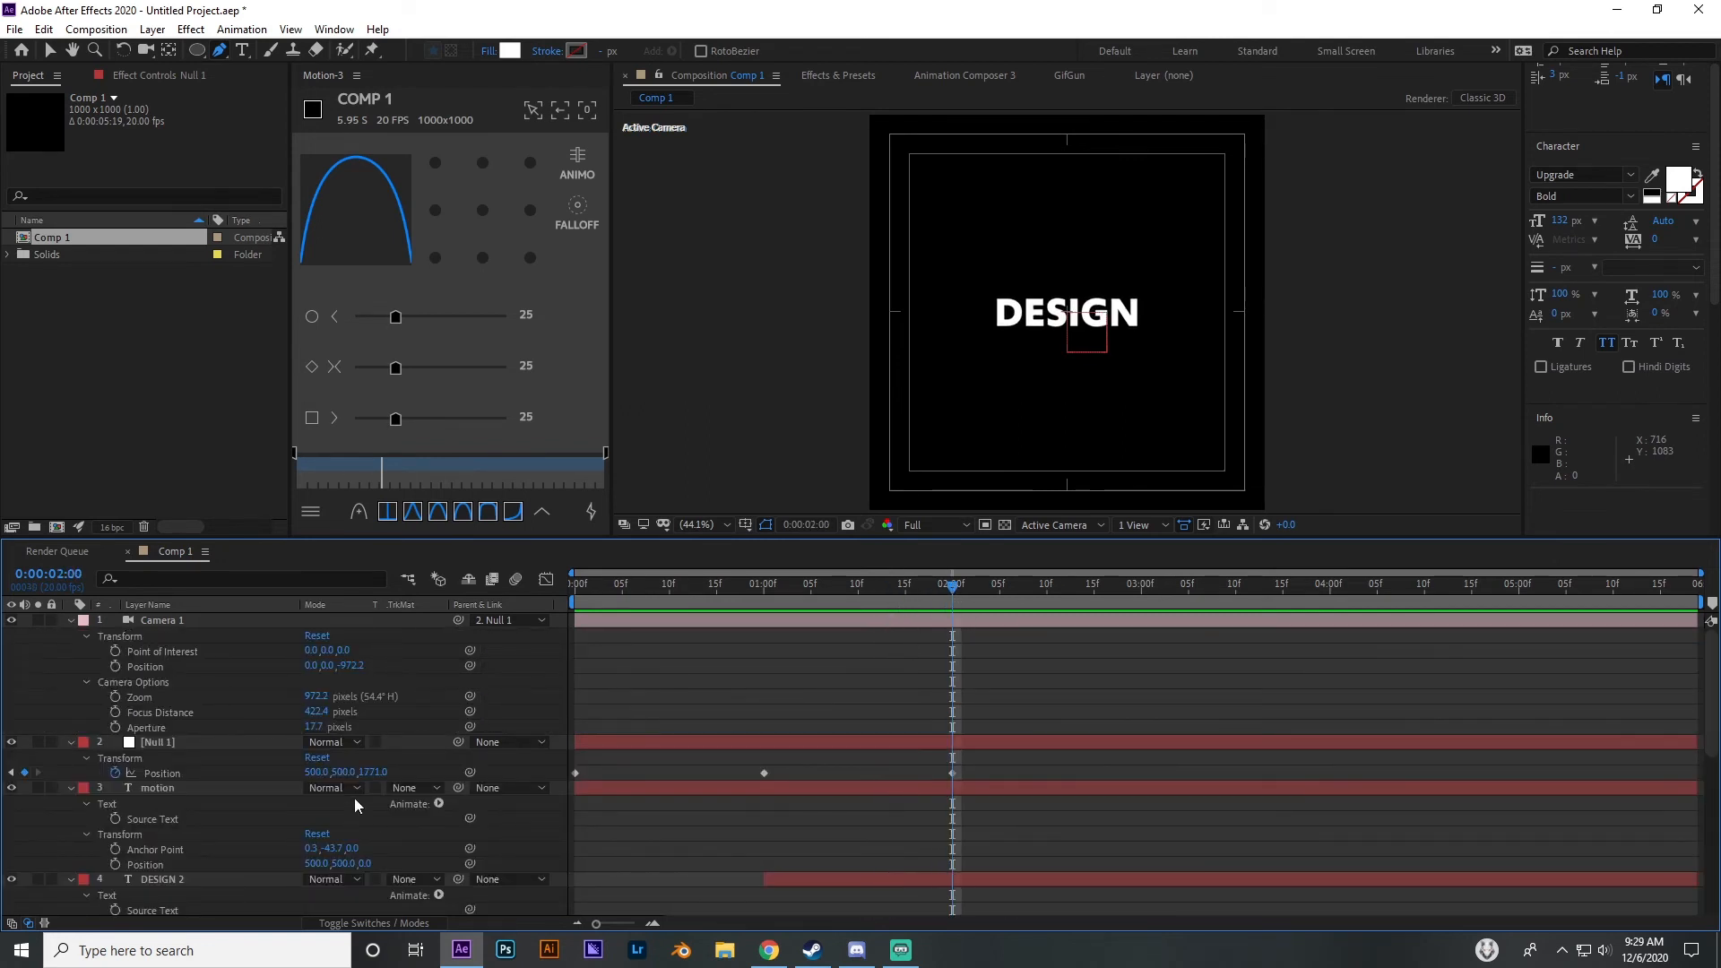
pyautogui.moveTo(378, 773); pyautogui.dragTo(415, 769)
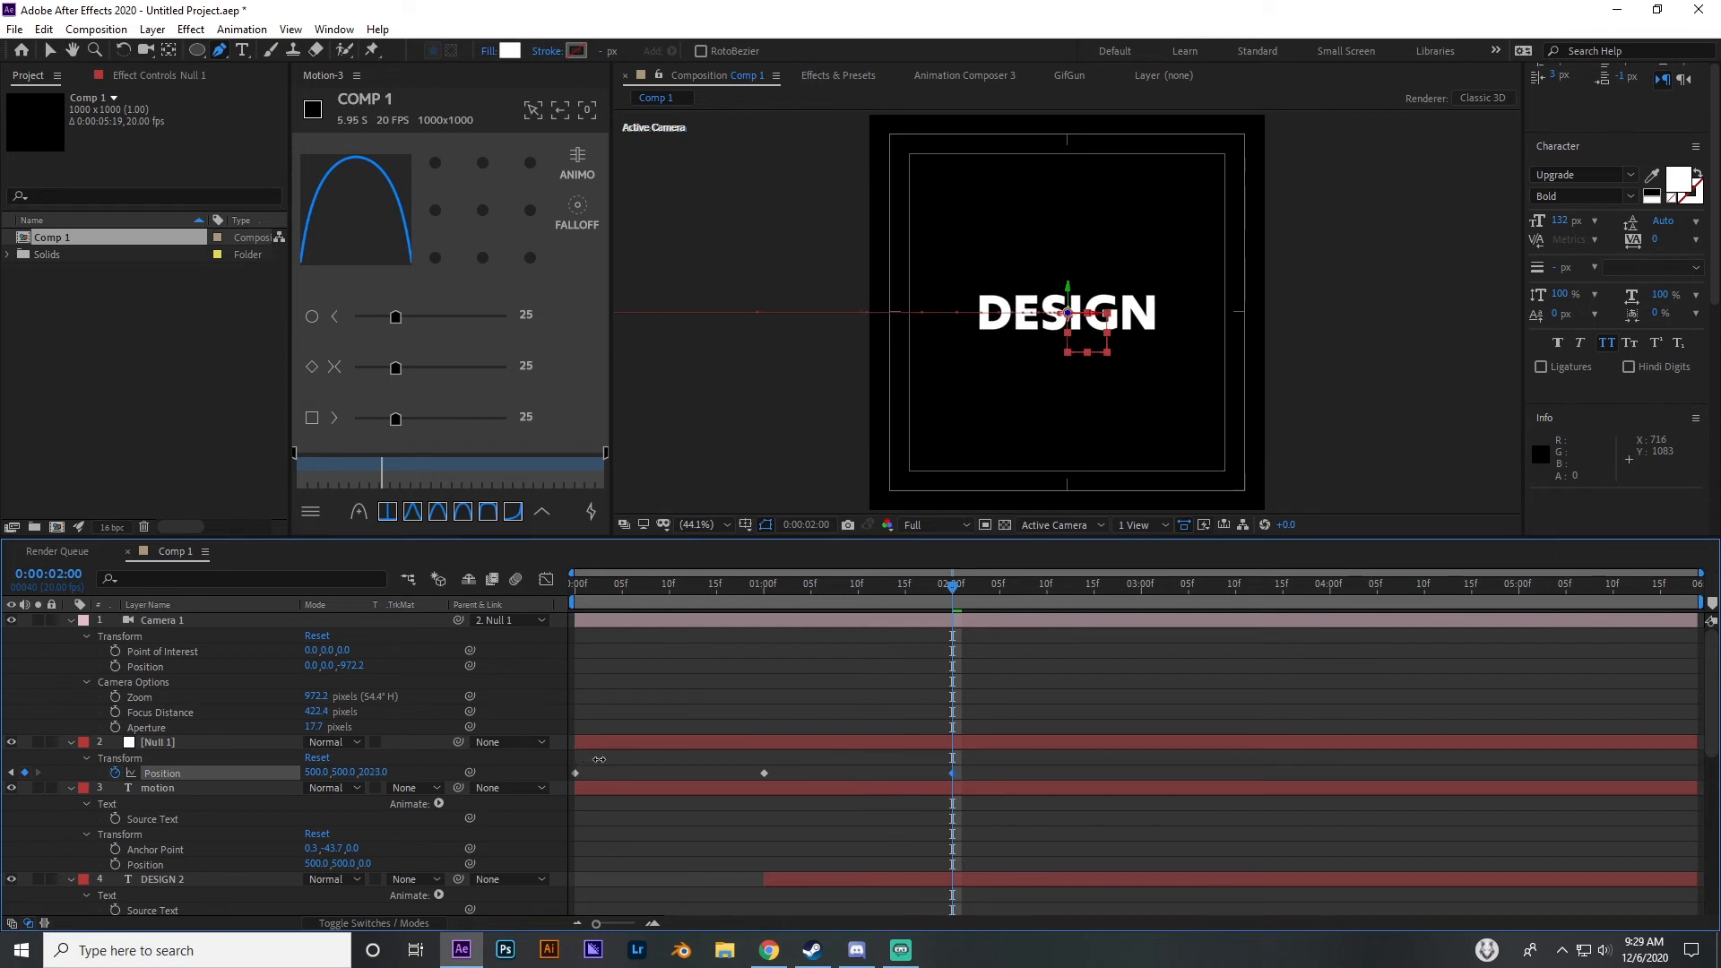
pyautogui.click(627, 742)
# Scrub the camera move from MOTION to DESIGN and examine the DESIGN text up close at 0:00:02:00
pyautogui.click(674, 596)
pyautogui.moveTo(674, 596); pyautogui.dragTo(507, 594)
pyautogui.click(950, 587)
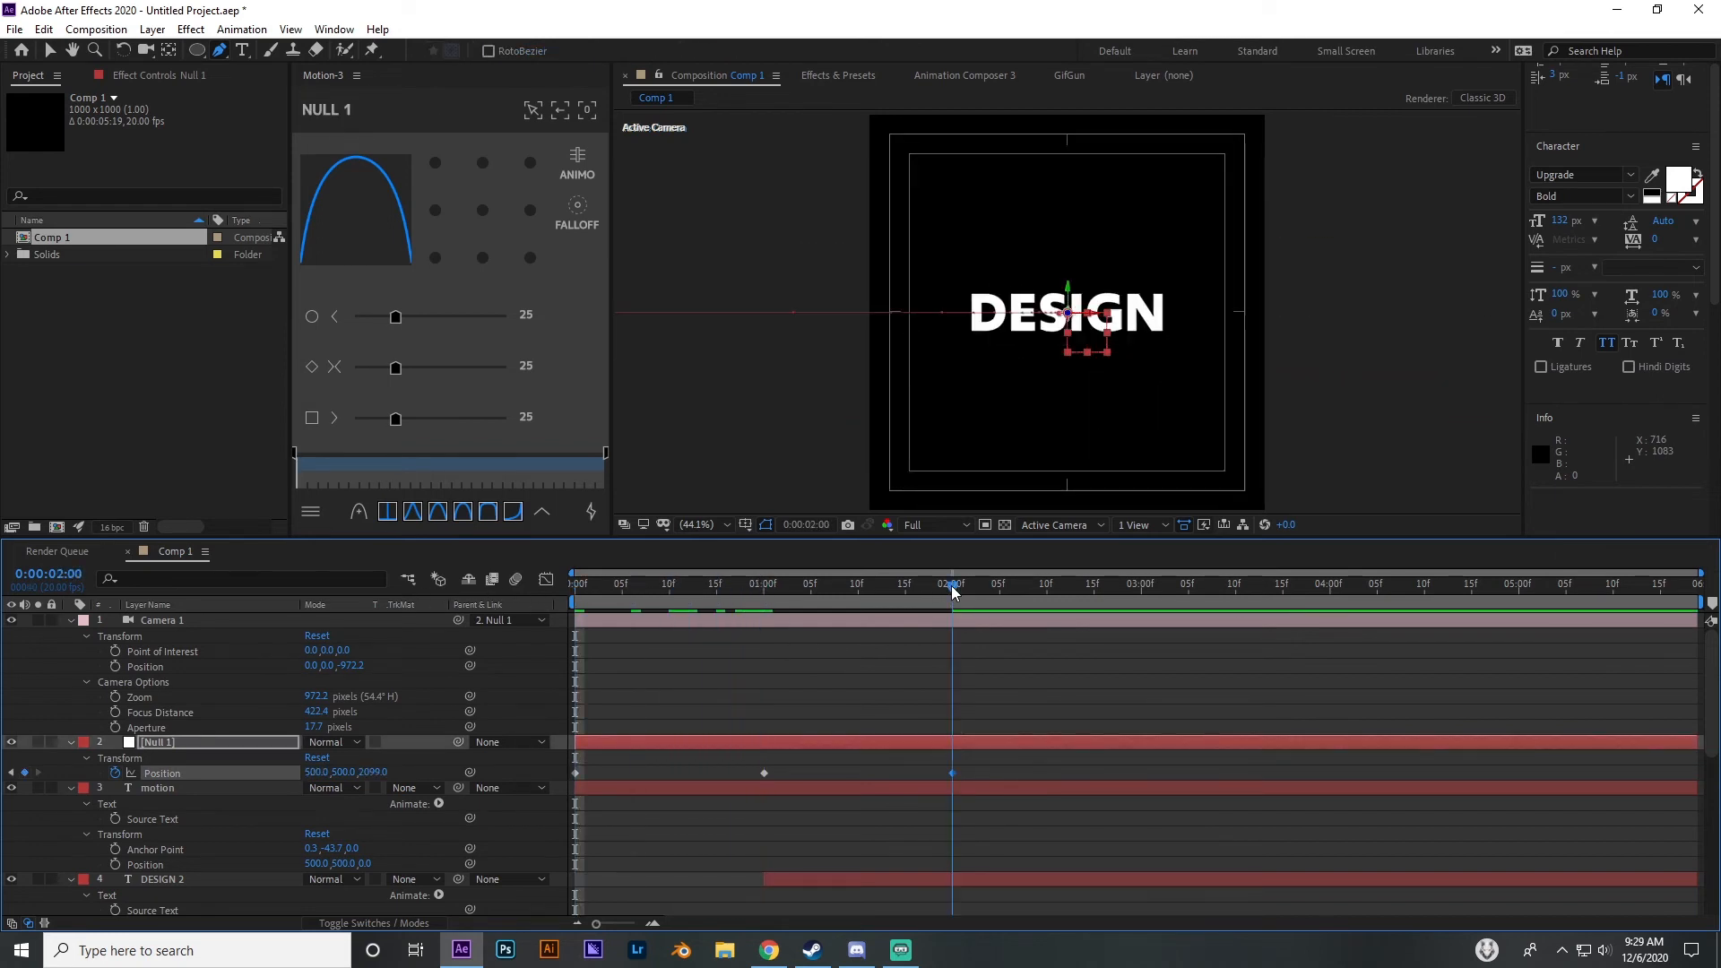
pyautogui.moveTo(584, 596); pyautogui.dragTo(518, 595)
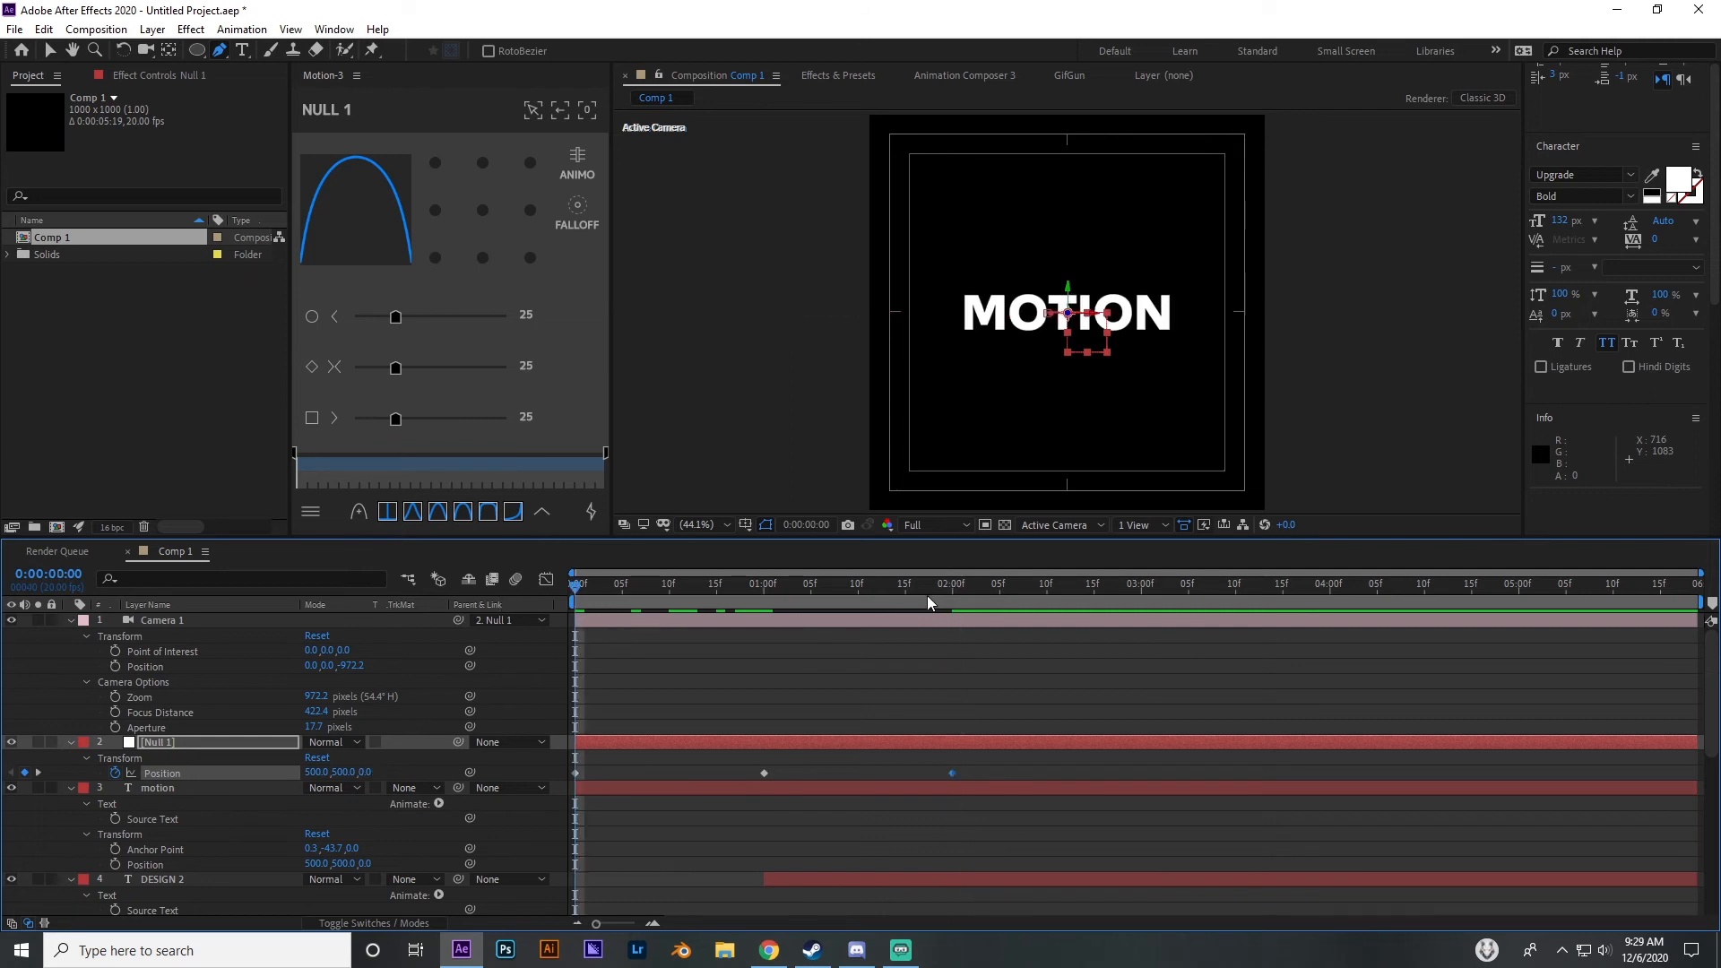
pyautogui.moveTo(952, 592); pyautogui.dragTo(982, 607)
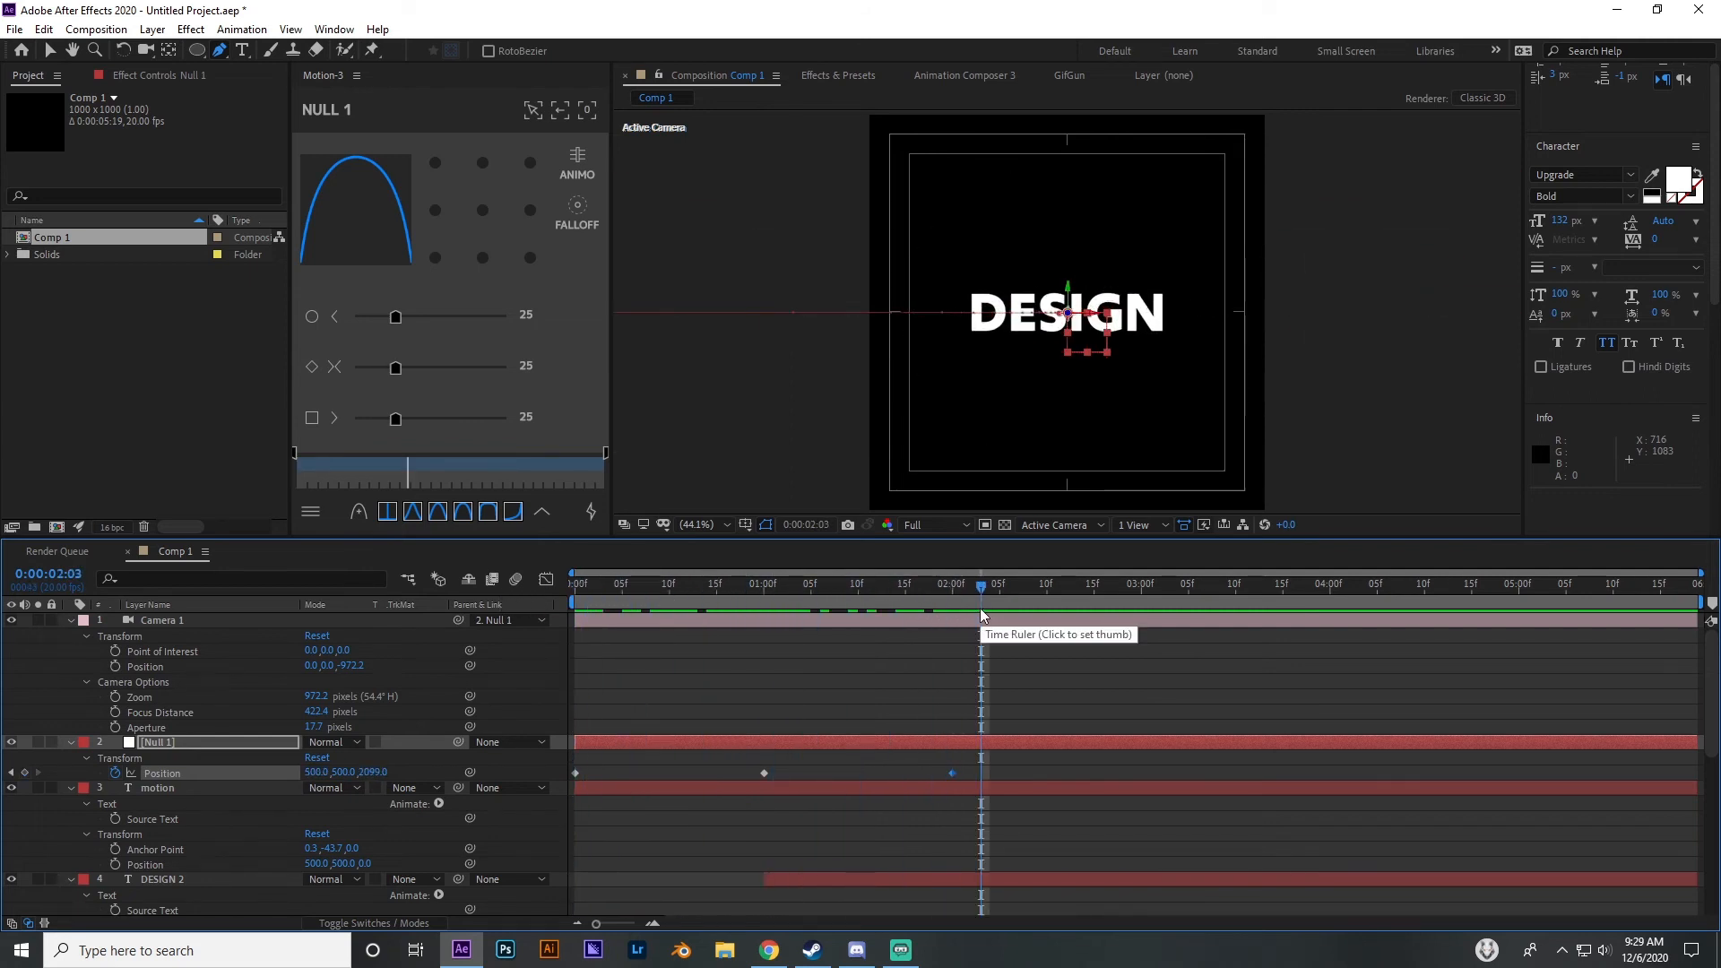
pyautogui.click(955, 586)
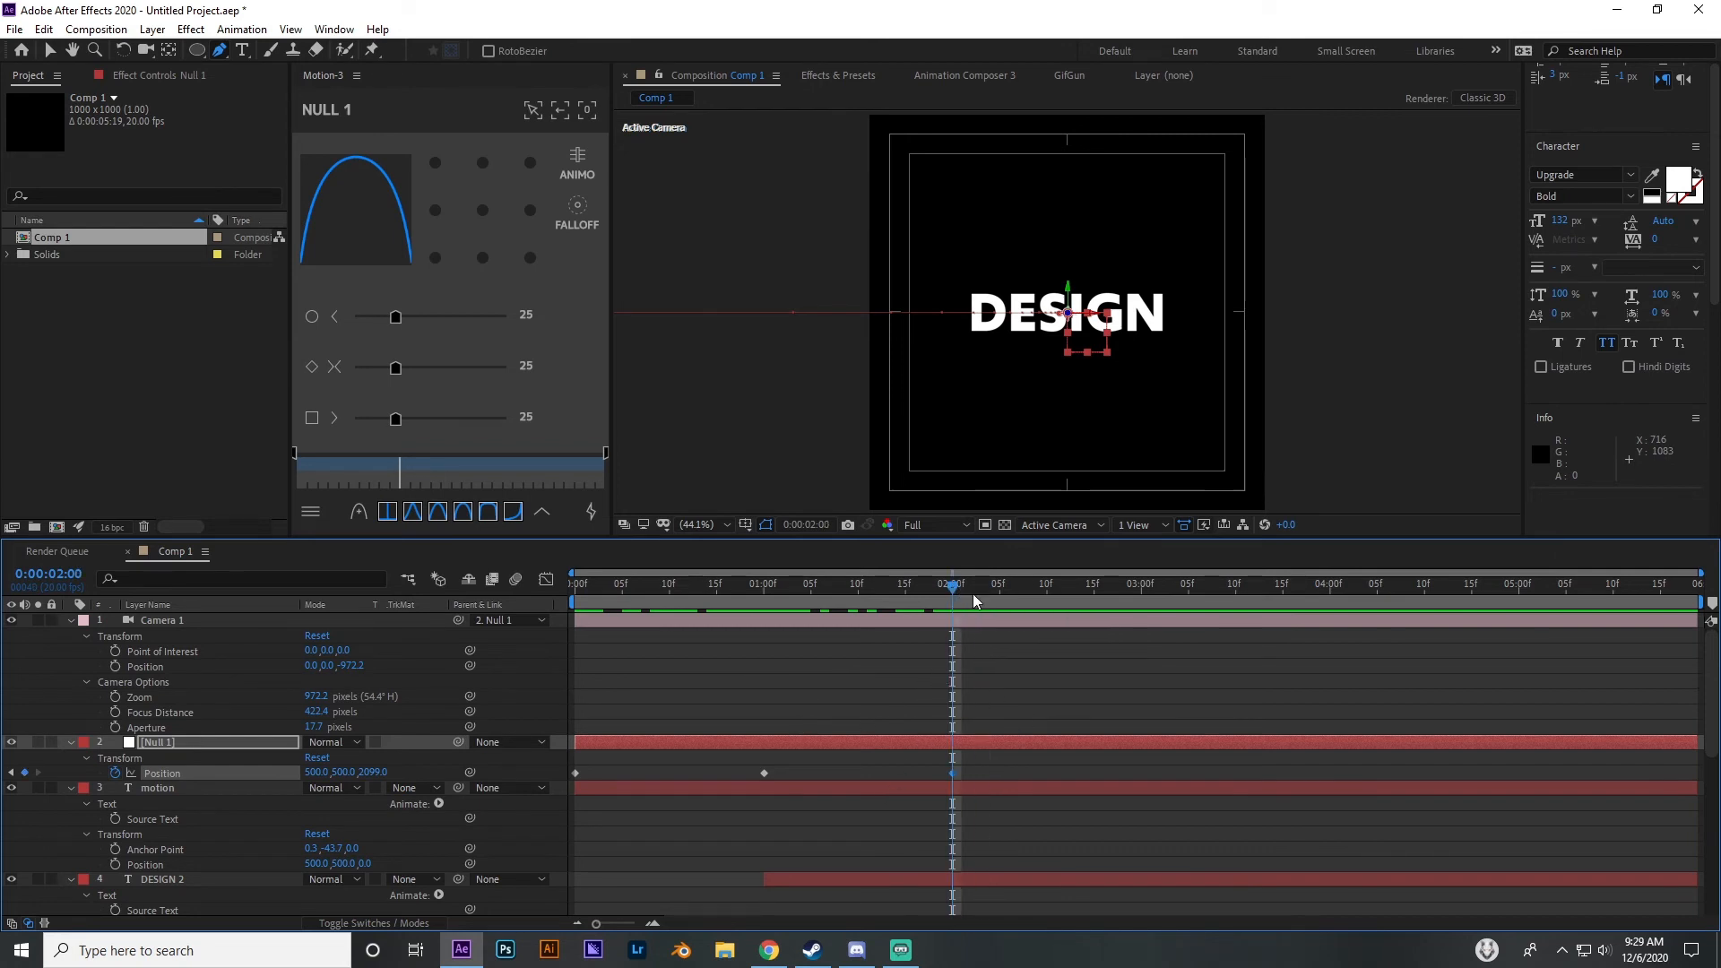
pyautogui.scroll(1, 1098, 381)
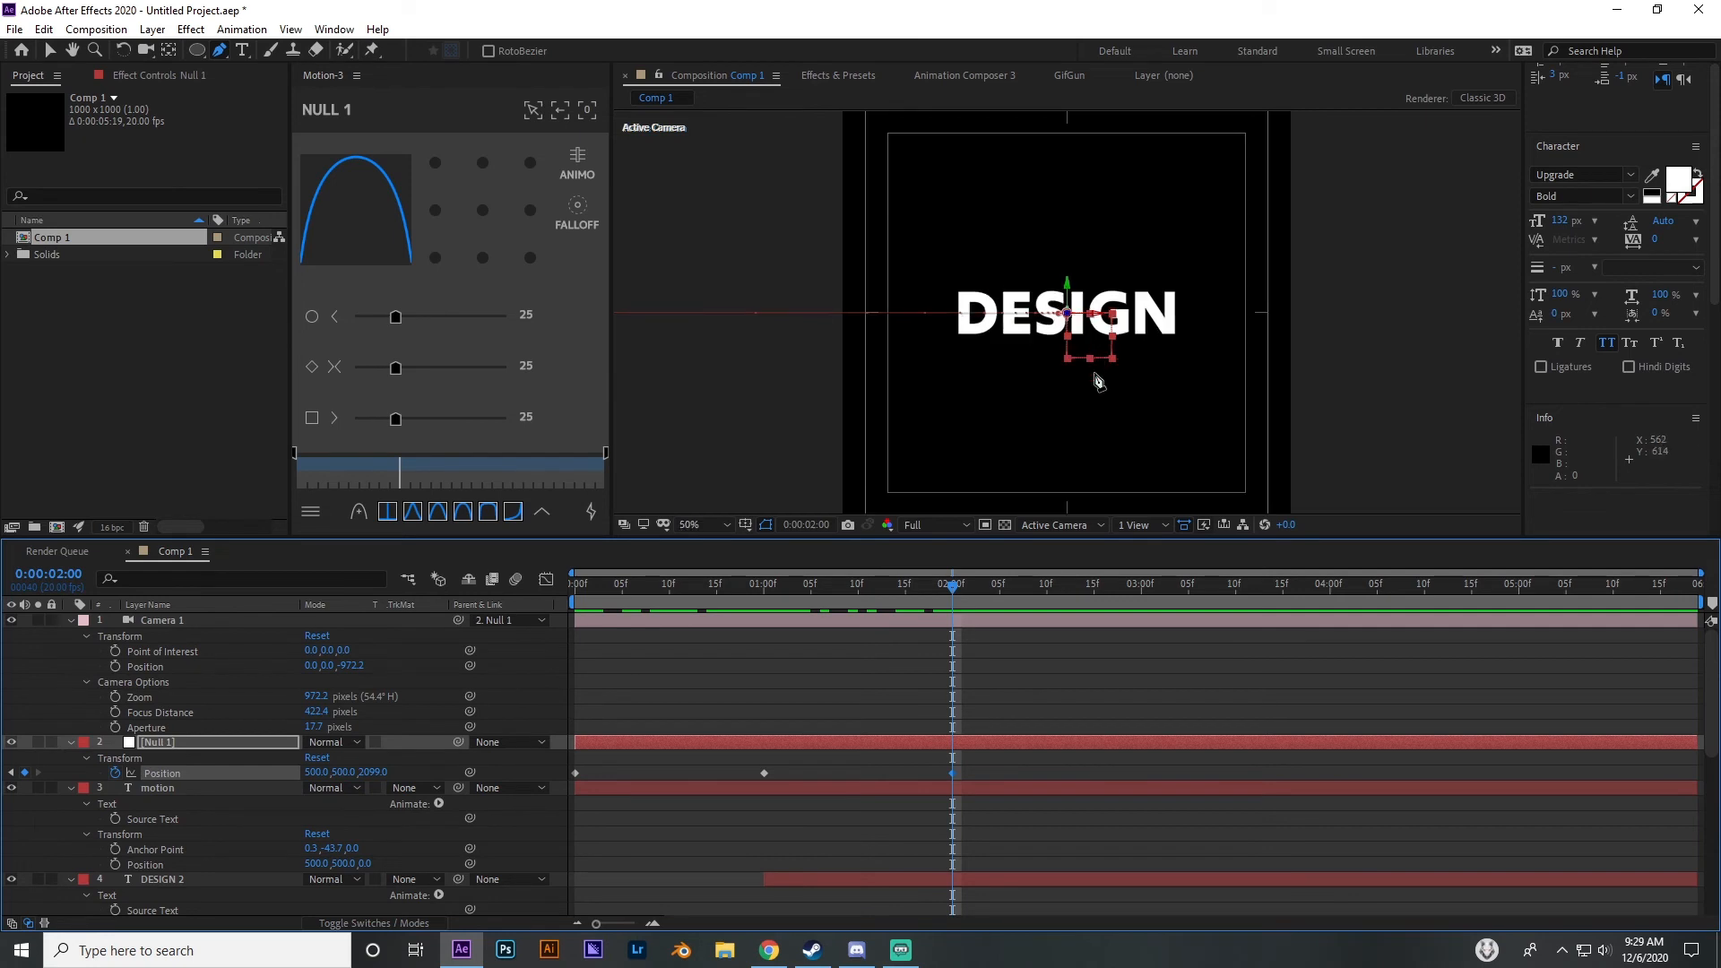
pyautogui.scroll(5, 1100, 384)
pyautogui.scroll(-4, 1155, 408)
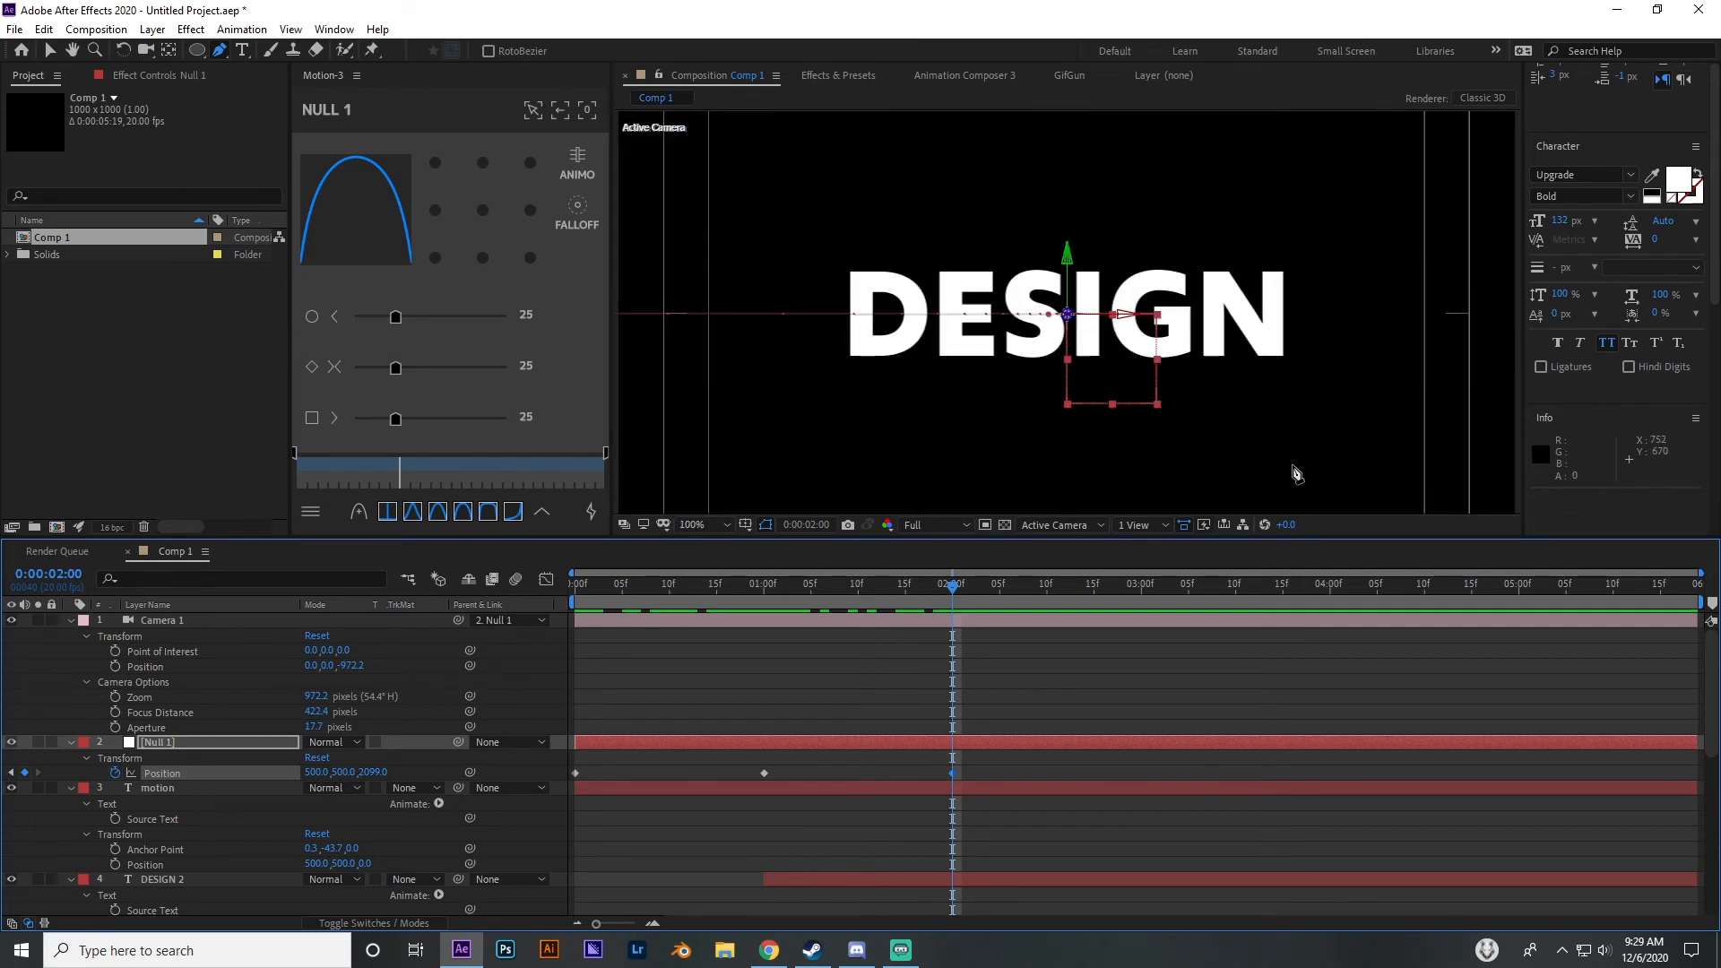
pyautogui.scroll(-2, 1296, 473)
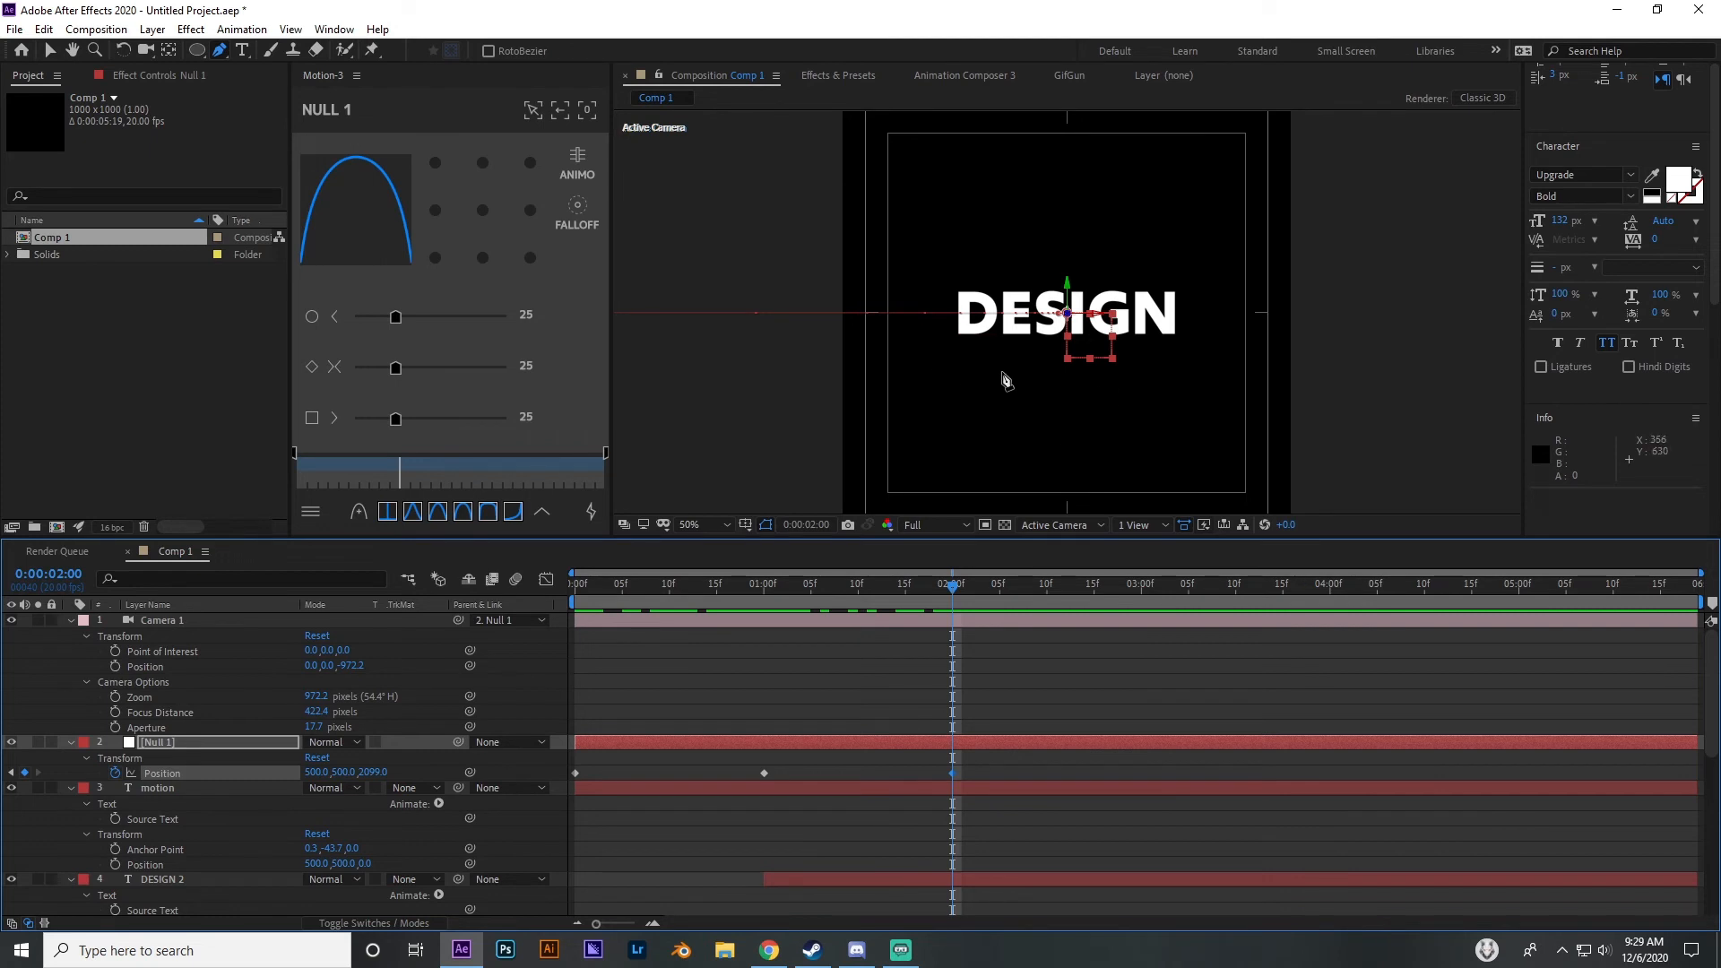
pyautogui.moveTo(954, 589); pyautogui.dragTo(959, 595)
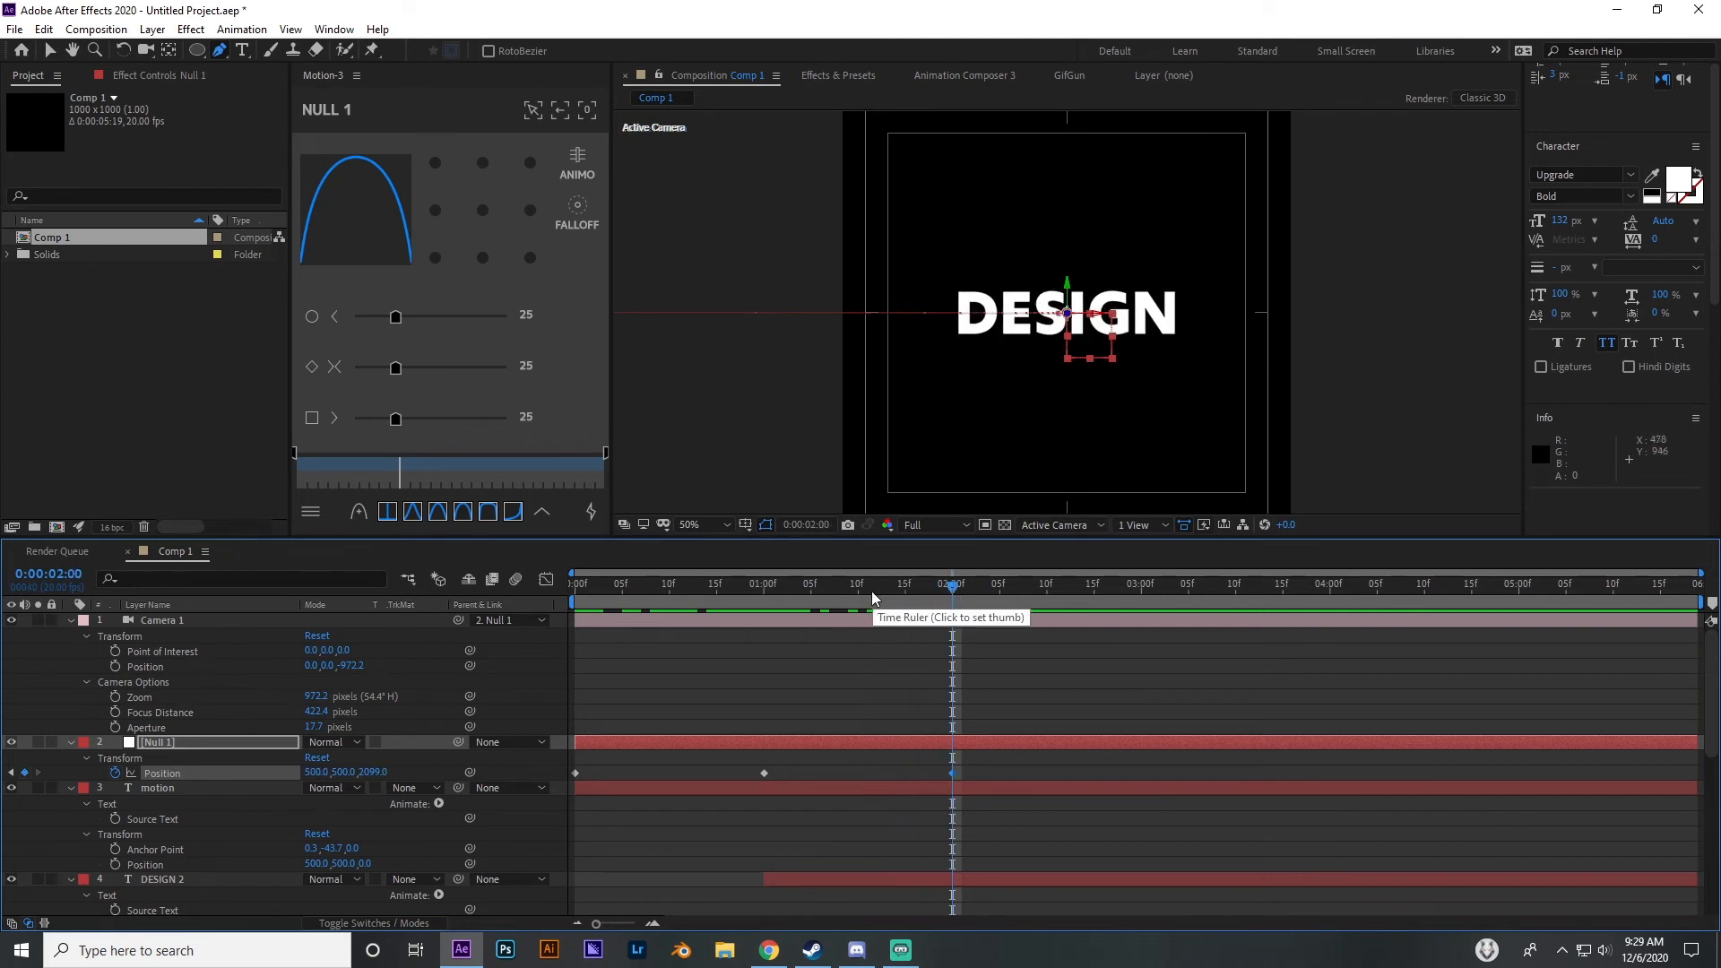
pyautogui.moveTo(598, 596); pyautogui.dragTo(946, 625)
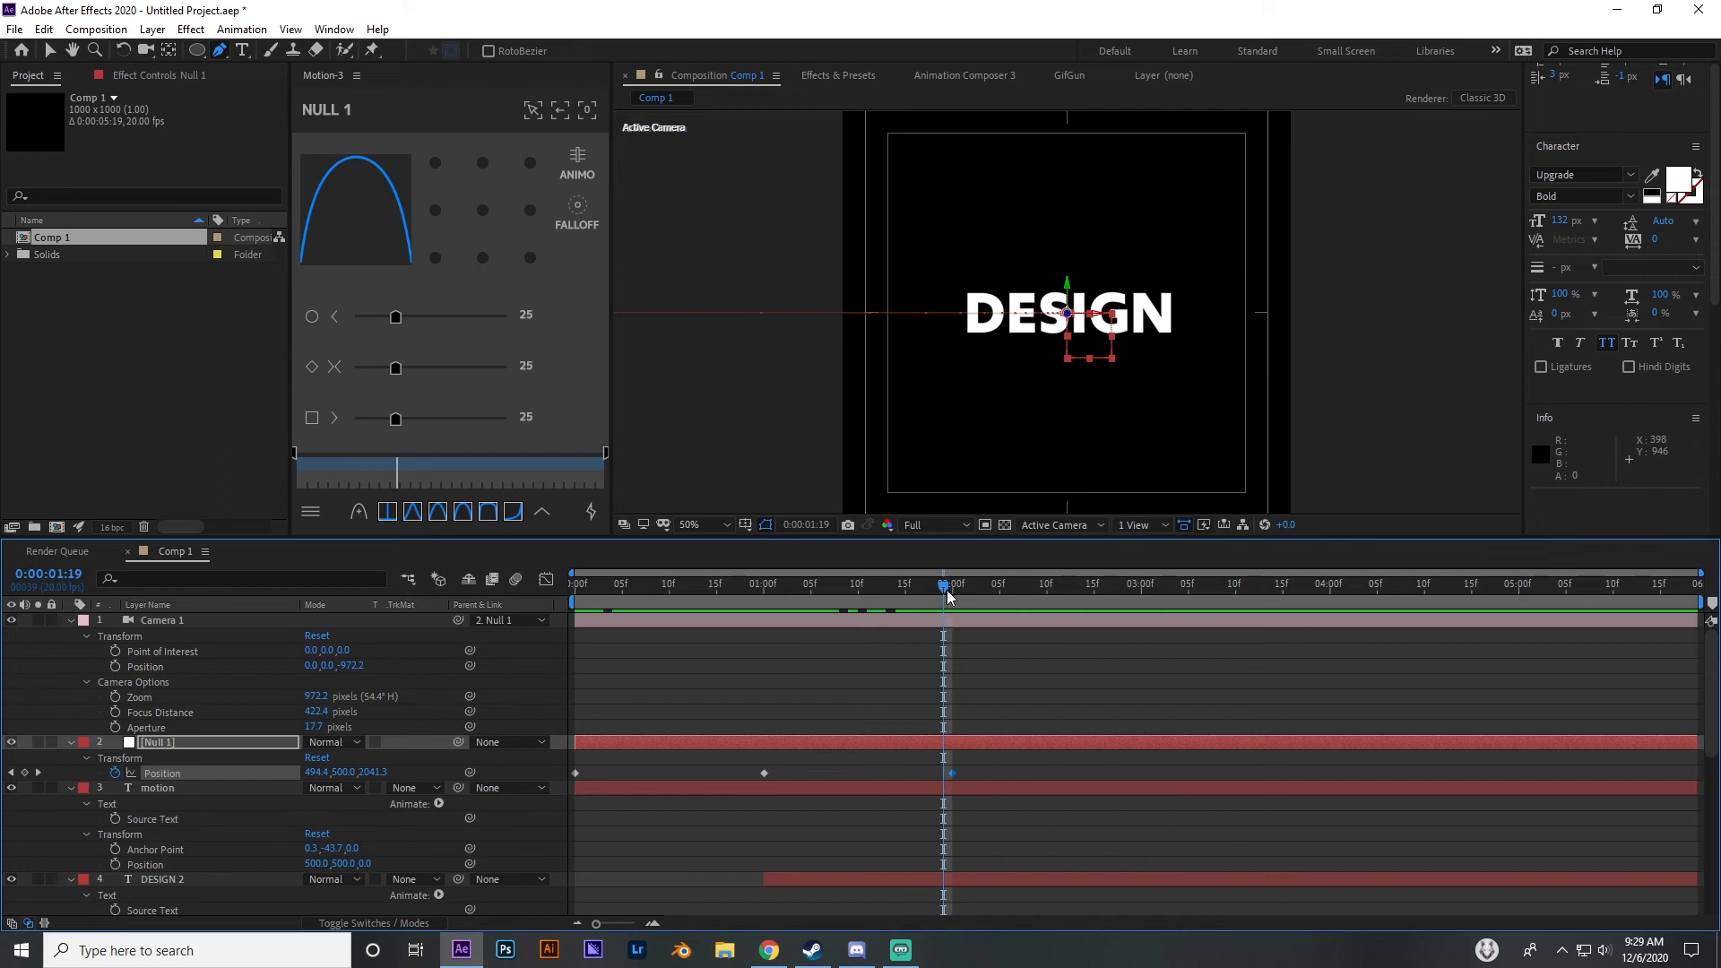
pyautogui.moveTo(948, 598); pyautogui.dragTo(954, 599)
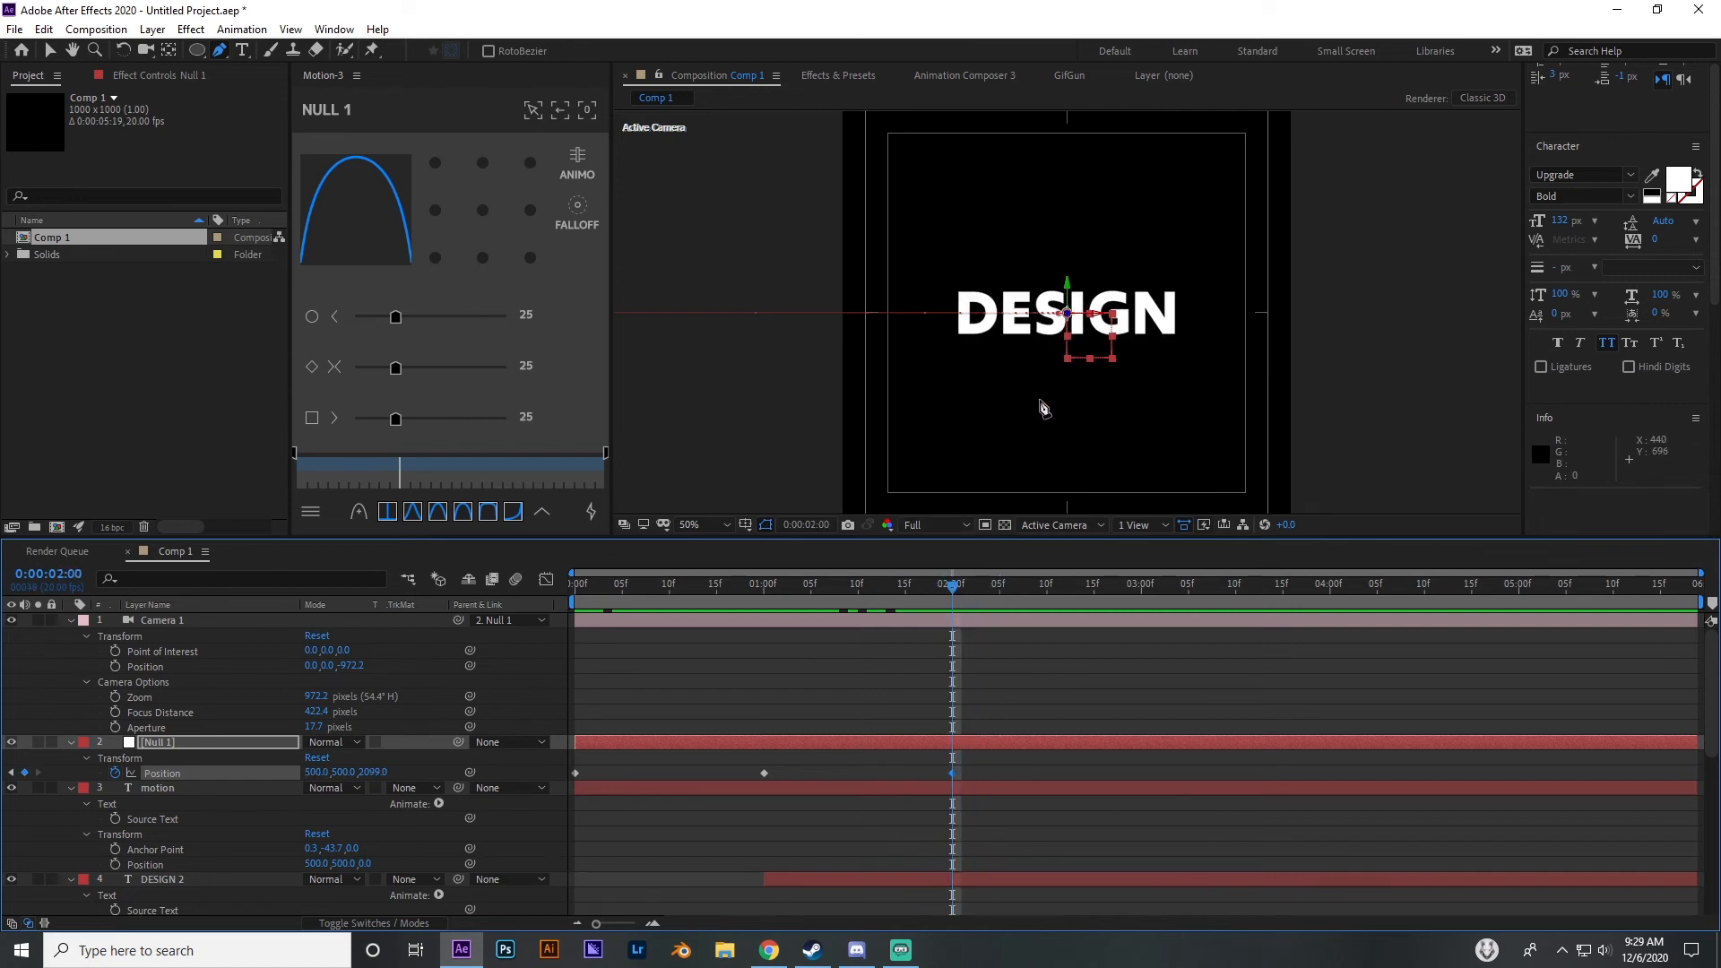
# Look through the layers' revealed properties and review the animation from 0:00:00:00 to just past Null 1's last keyframe
pyautogui.scroll(-6, 218, 837)
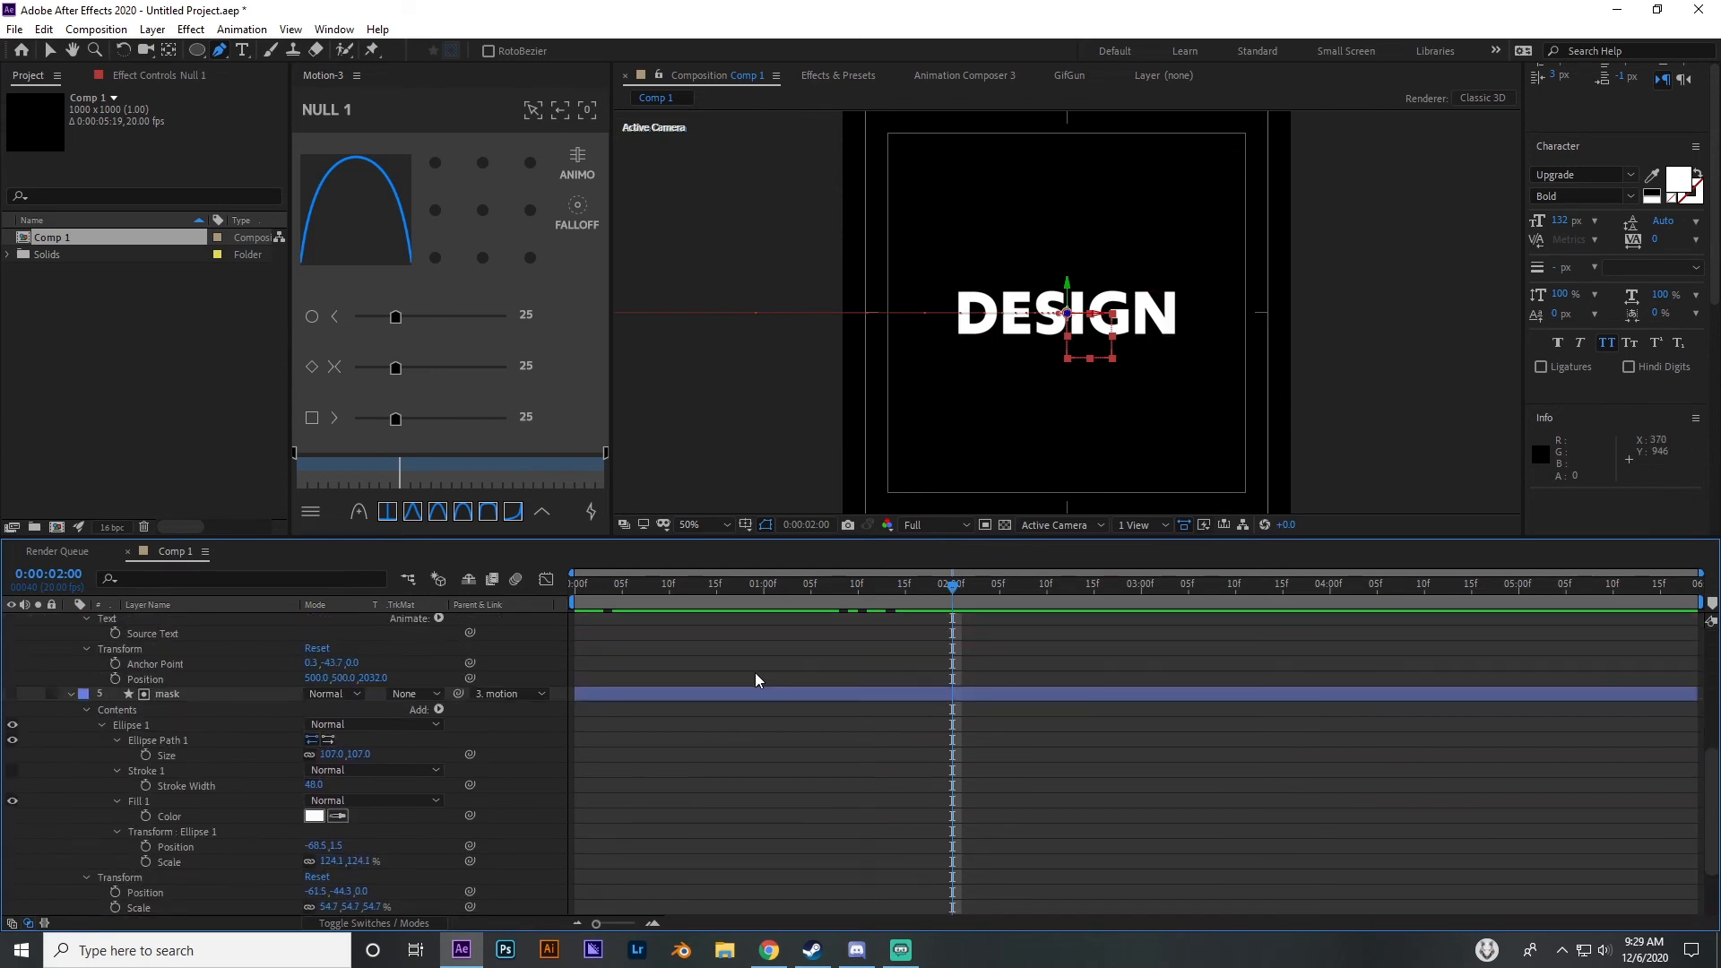
pyautogui.scroll(2, 755, 679)
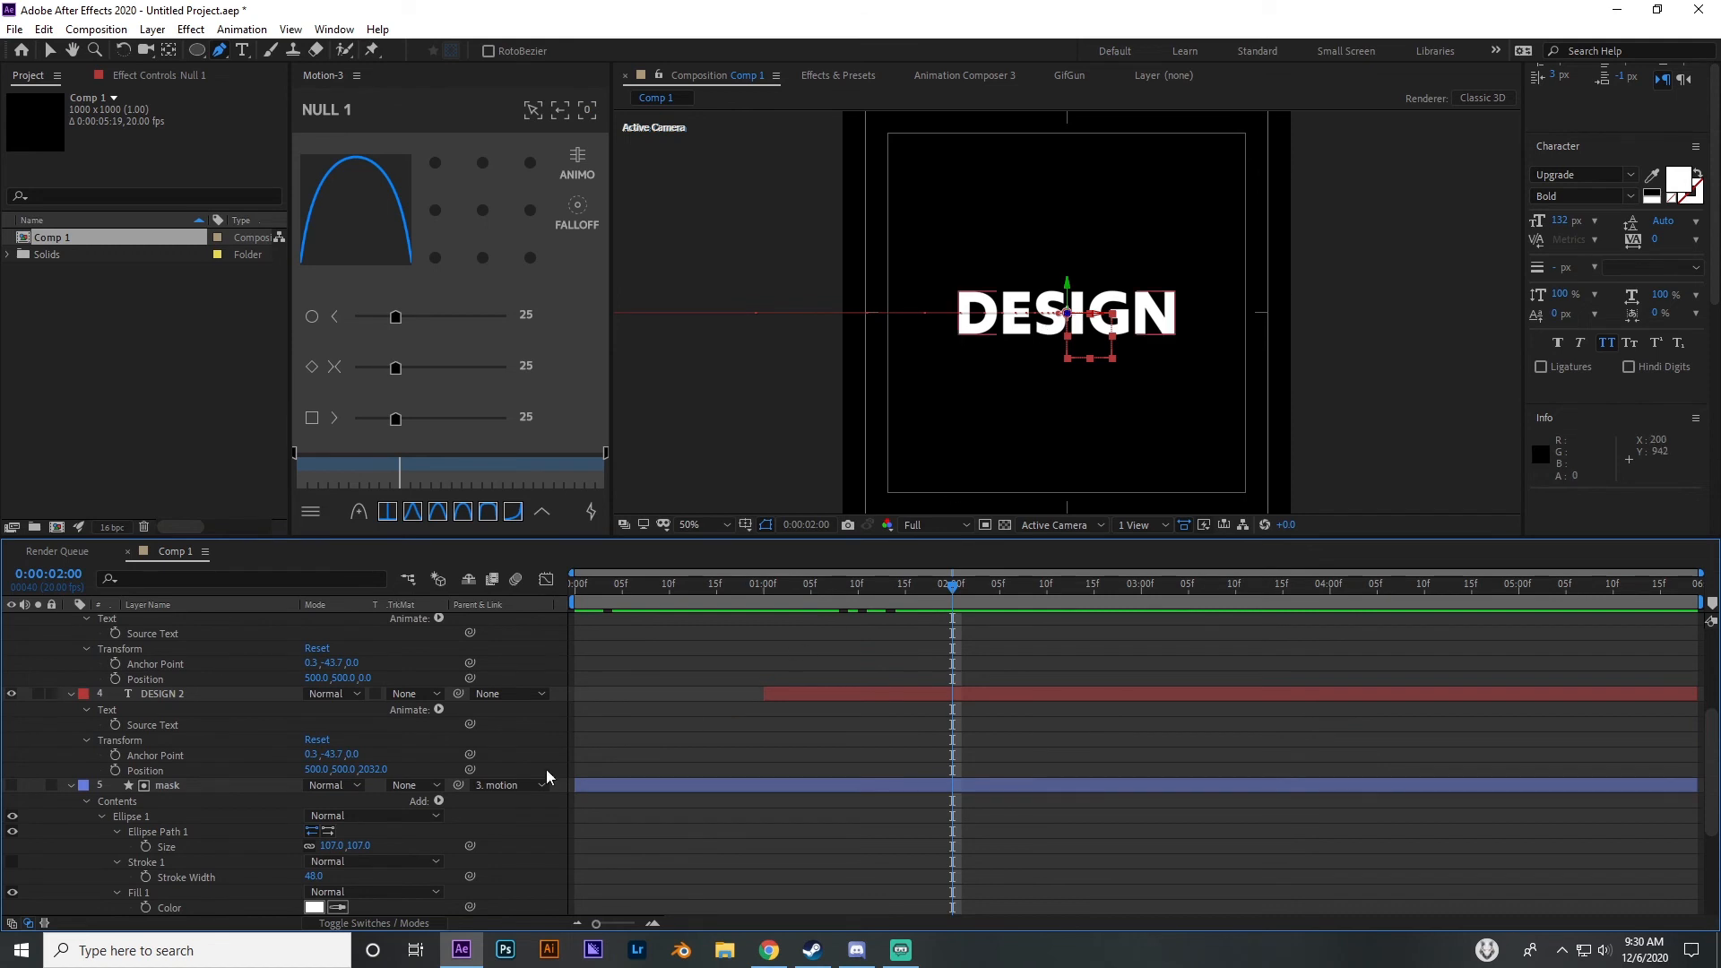
pyautogui.scroll(3, 195, 719)
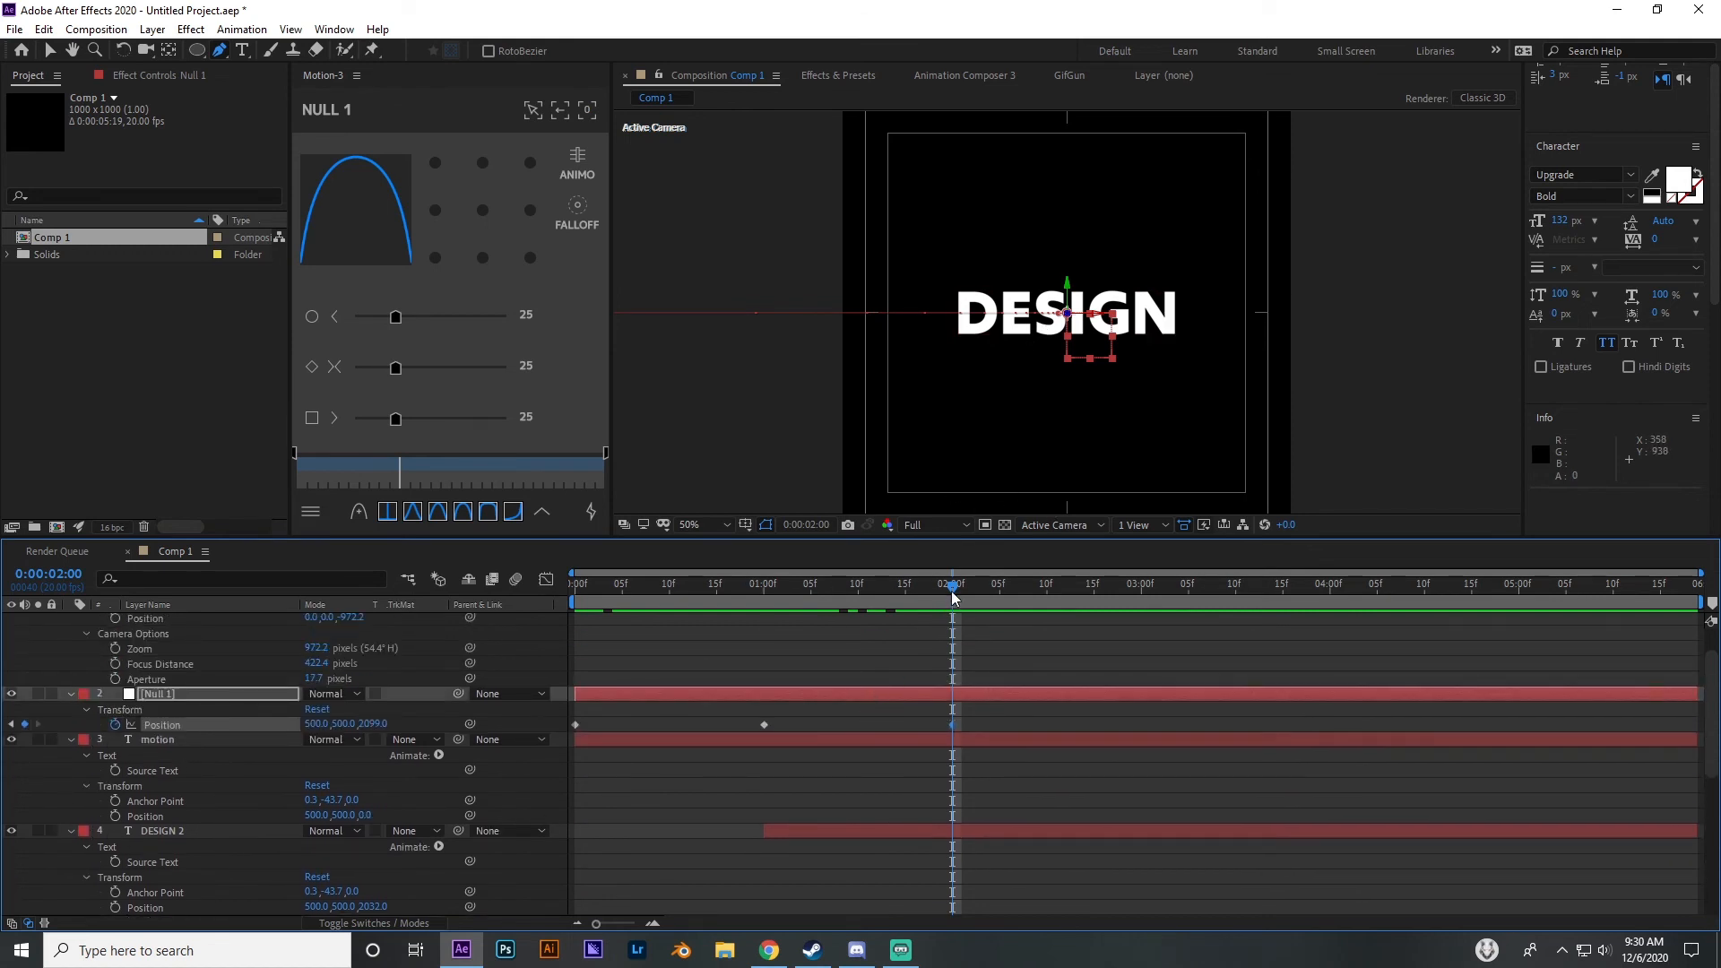
pyautogui.moveTo(959, 586); pyautogui.dragTo(951, 634)
pyautogui.press('space')
pyautogui.moveTo(1068, 618)
pyautogui.mouseDown()
pyautogui.moveTo(953, 625)
pyautogui.moveTo(1158, 604)
pyautogui.moveTo(1093, 618)
pyautogui.mouseUp()
pyautogui.click(575, 586)
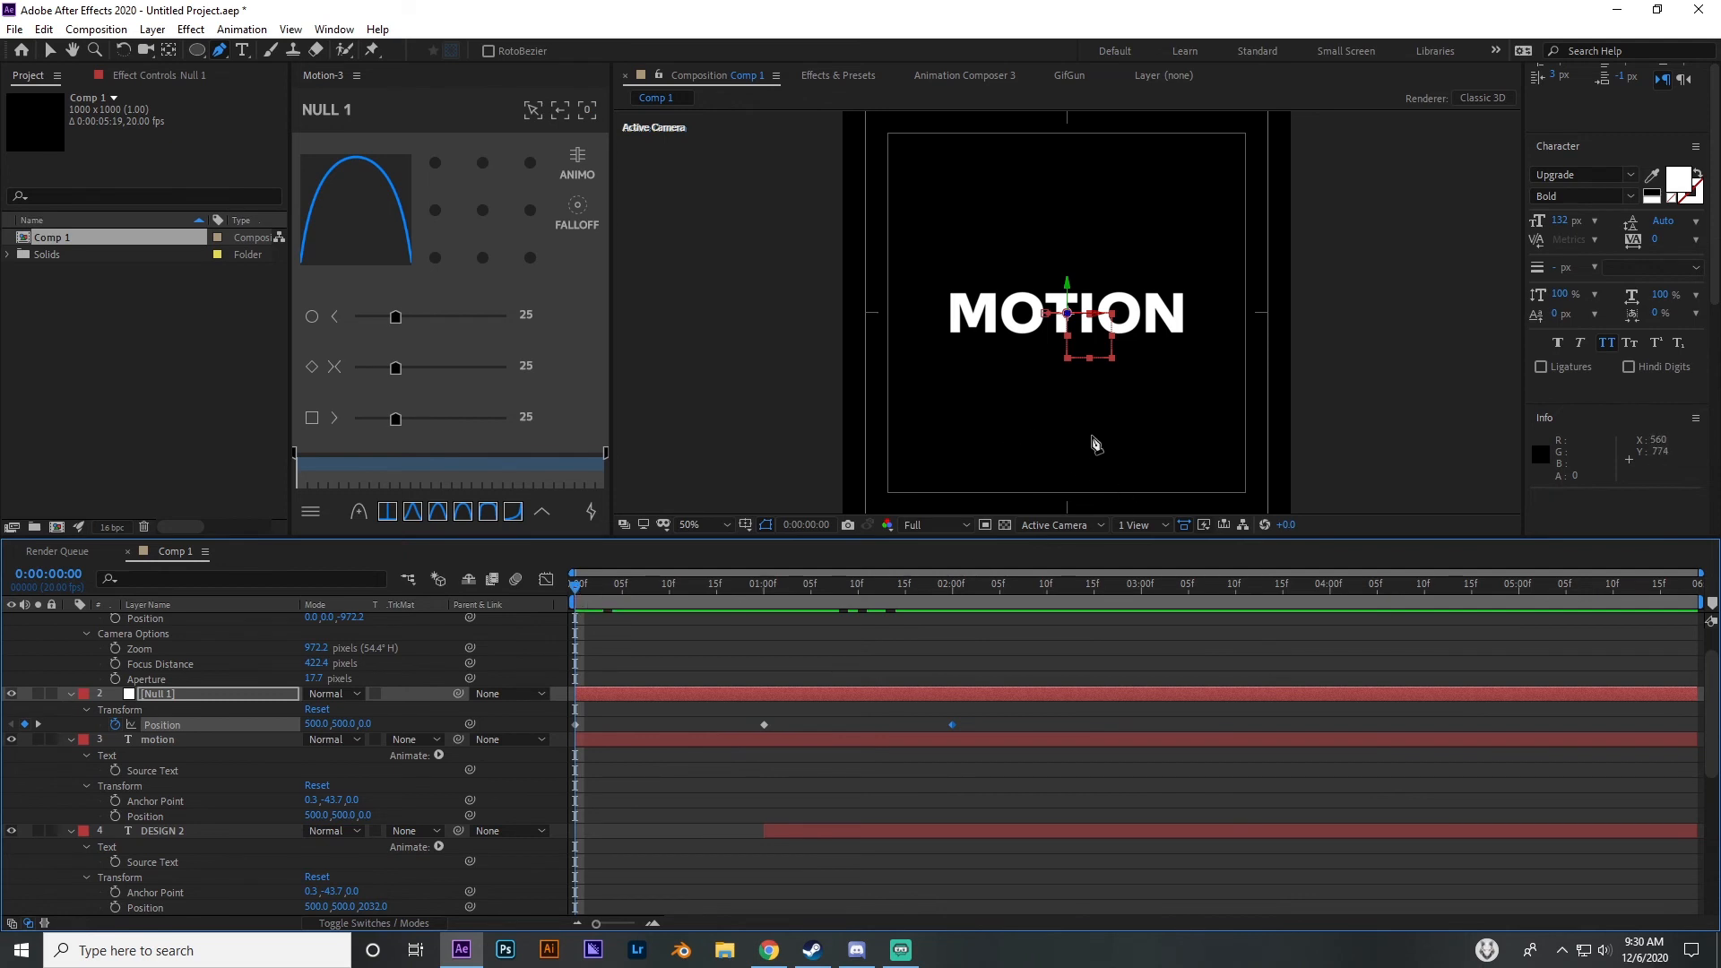
pyautogui.moveTo(572, 587); pyautogui.dragTo(990, 592)
pyautogui.scroll(1, 917, 718)
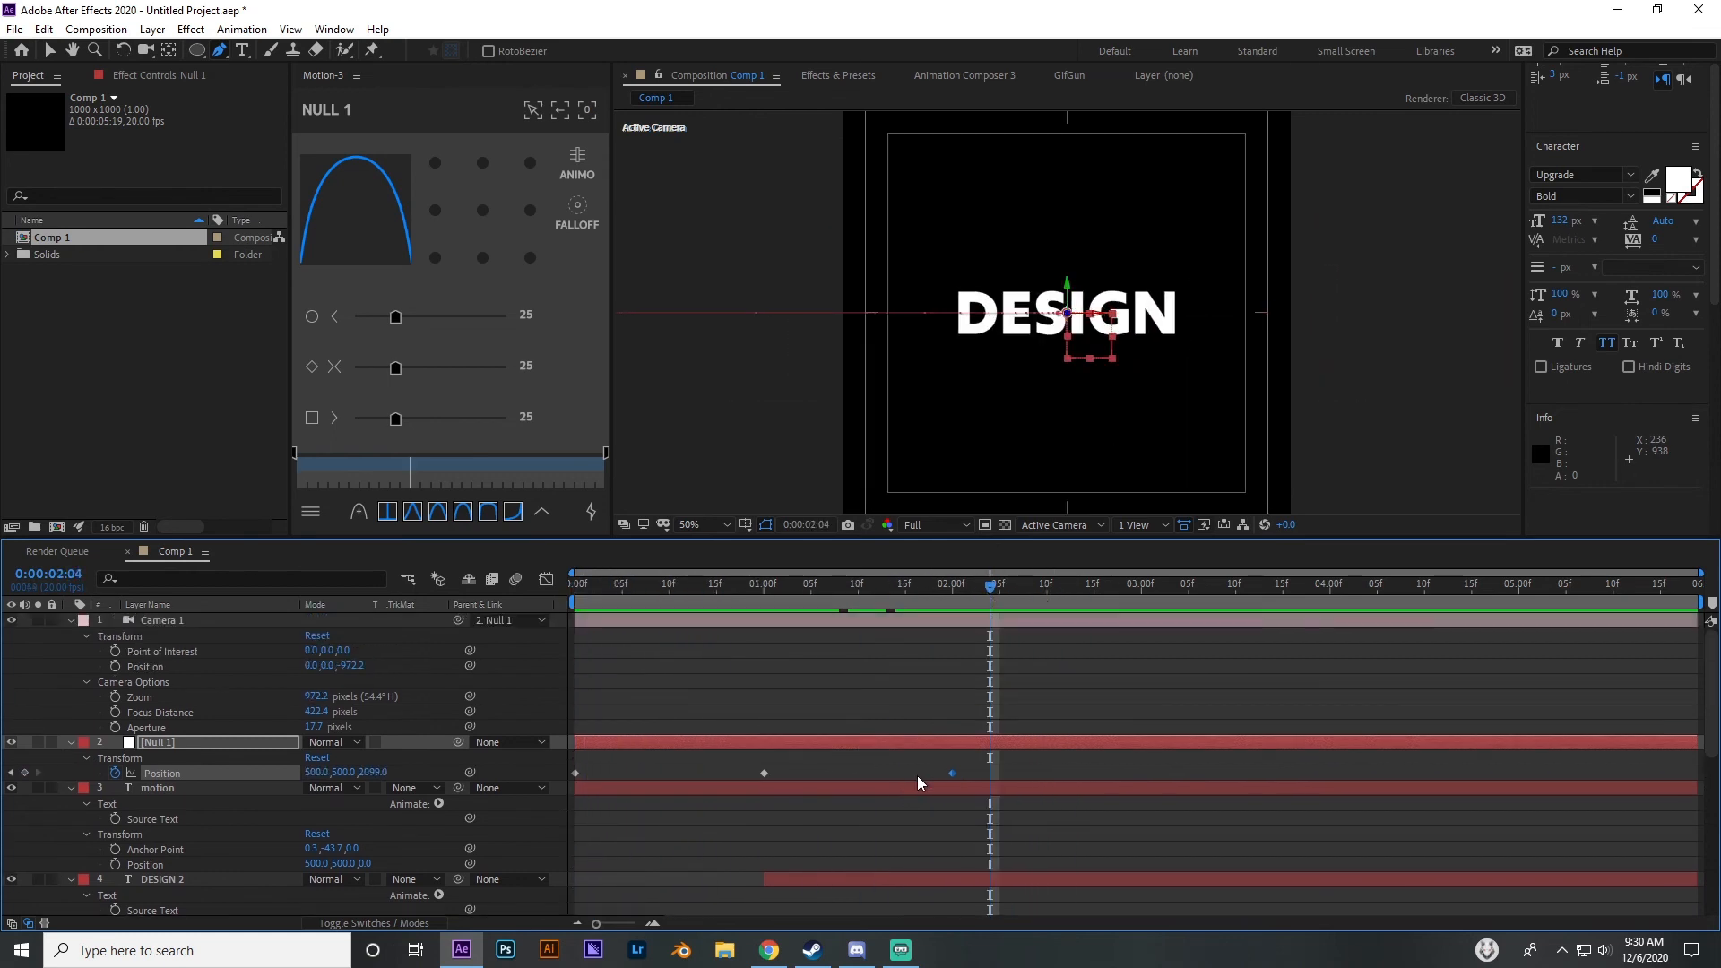
pyautogui.scroll(-2, 977, 776)
pyautogui.scroll(2, 963, 783)
# Apply Easy Ease to all three of Null 1's Position keyframes, with the current time at 0:00:01:00
pyautogui.moveTo(783, 580); pyautogui.dragTo(765, 583)
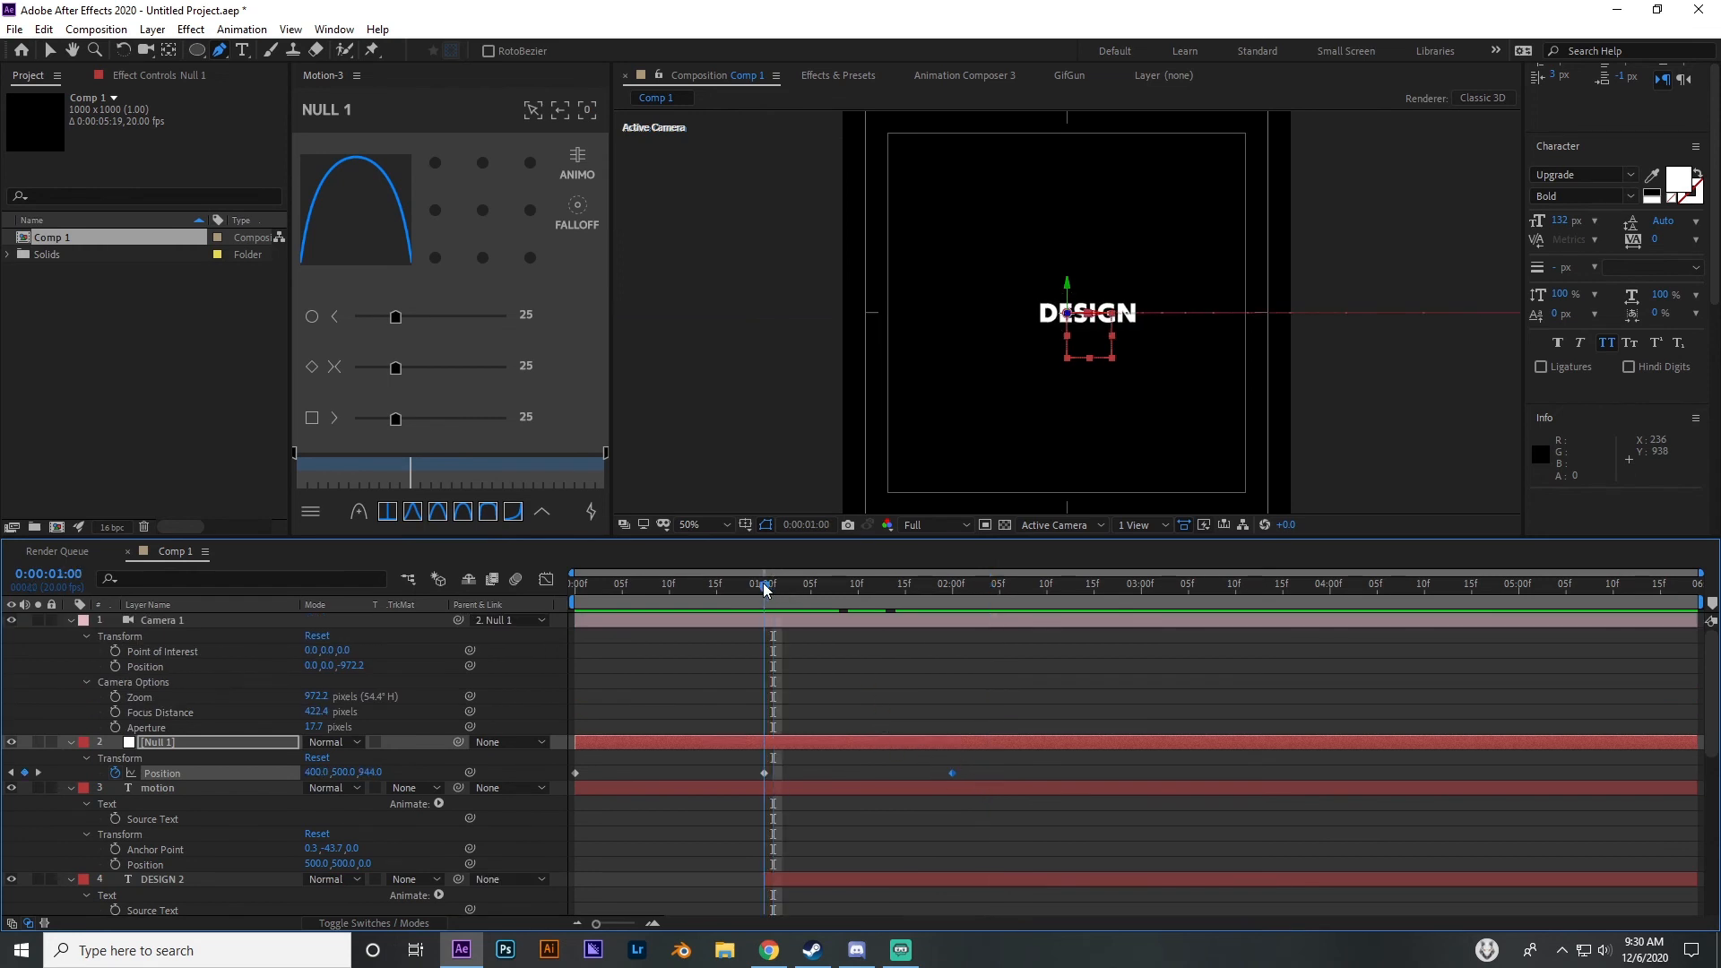
pyautogui.moveTo(974, 767); pyautogui.dragTo(570, 779)
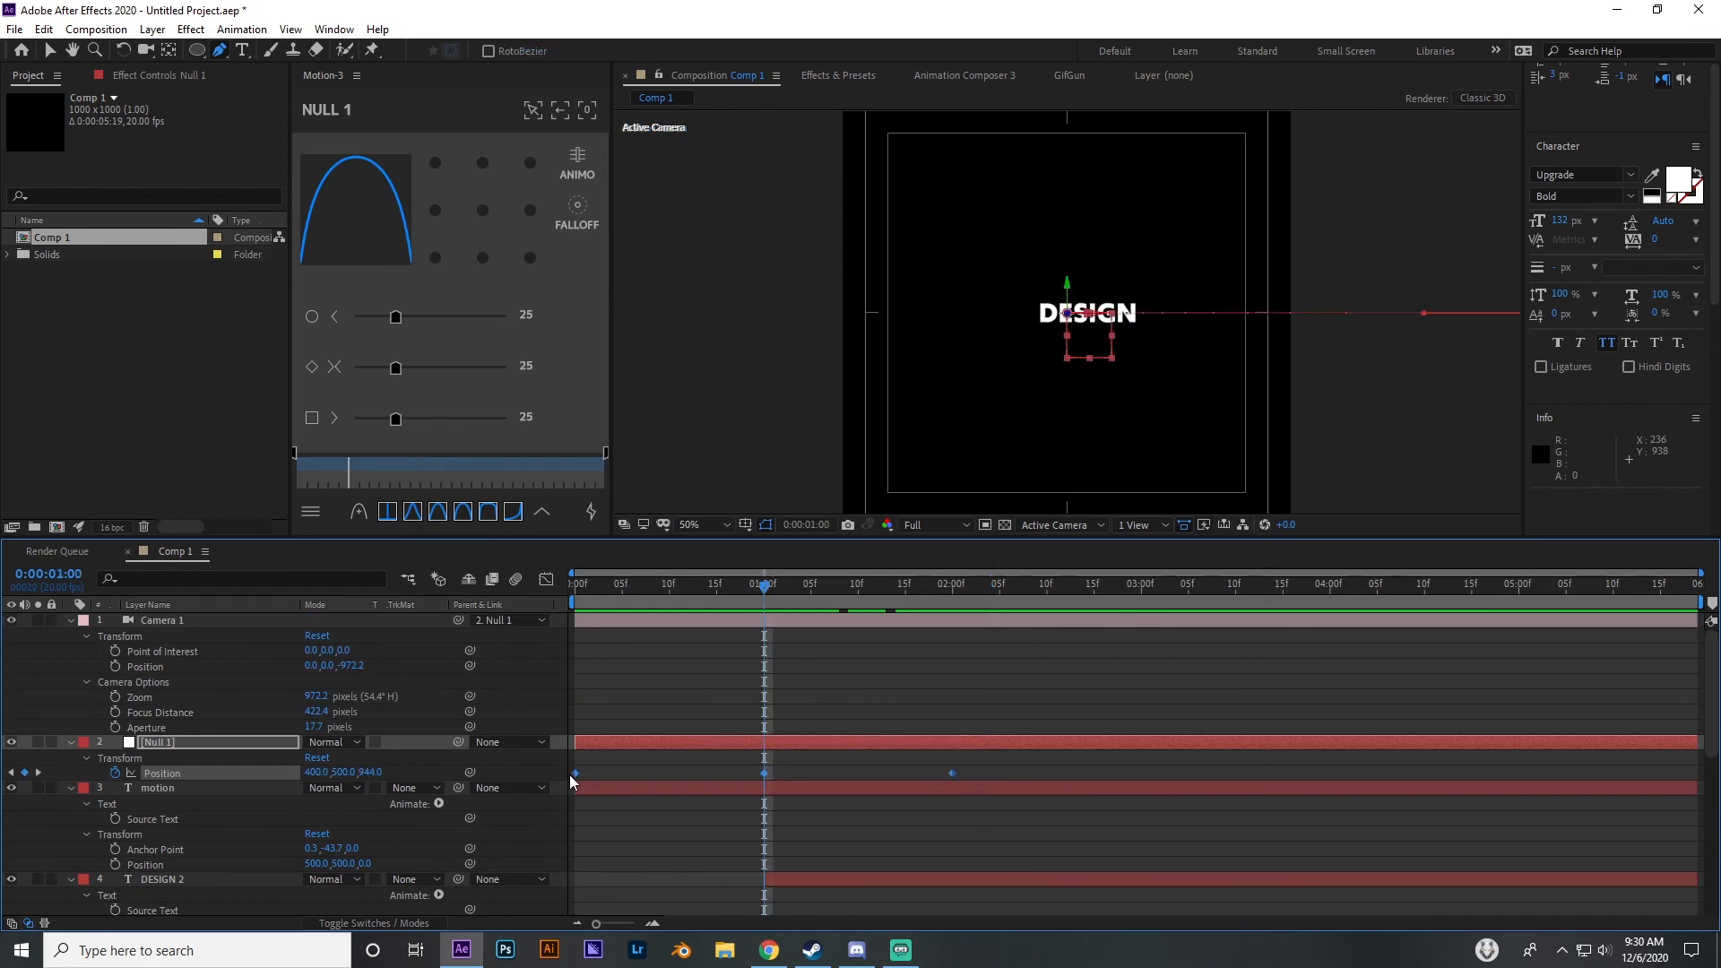
pyautogui.rightClick(762, 772)
pyautogui.moveTo(887, 759)
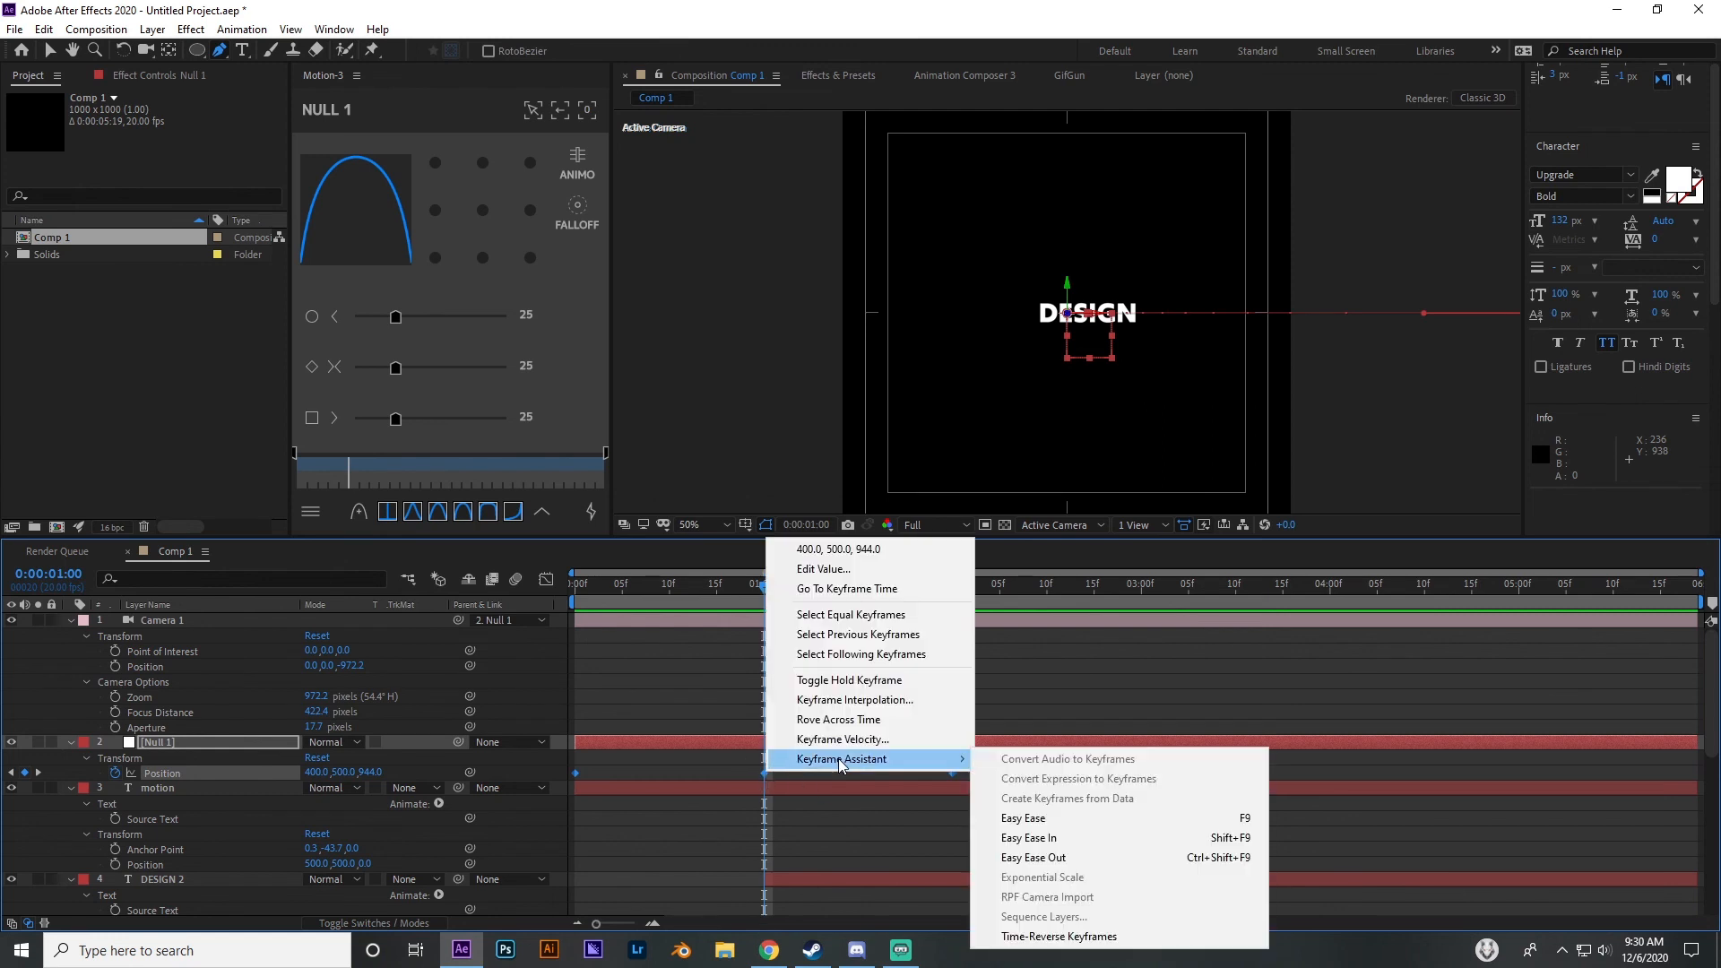
pyautogui.click(1039, 817)
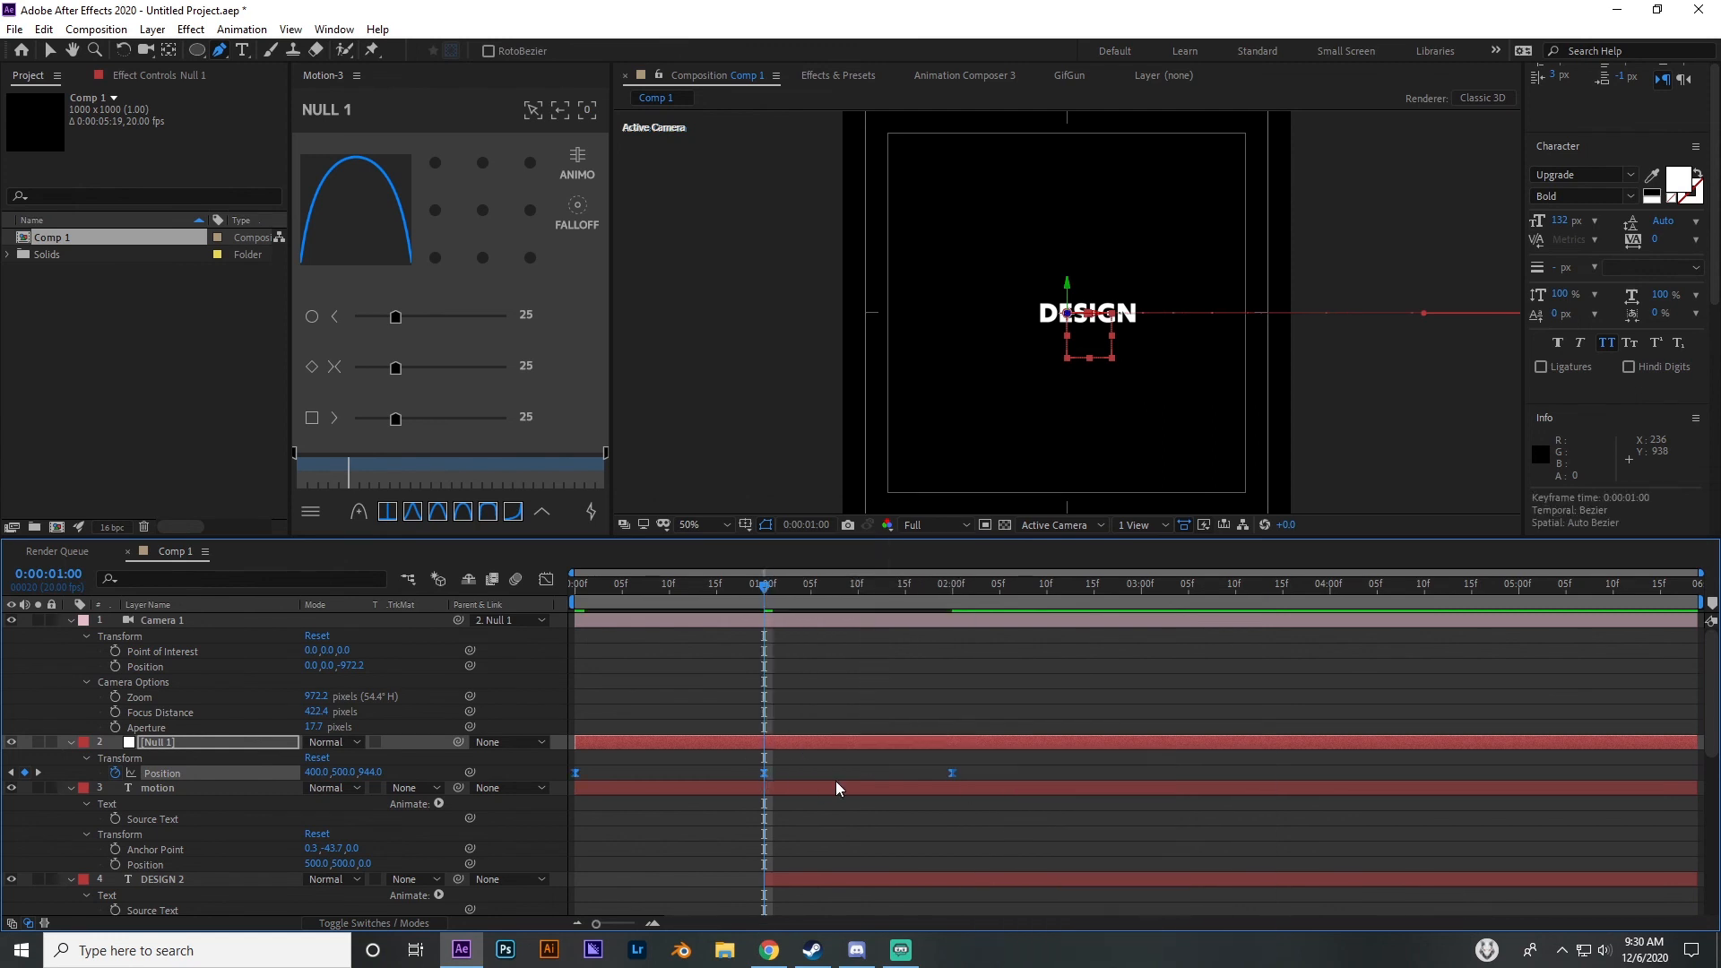
# Display Null 1's Position animation in the Graph Editor as a speed graph
pyautogui.click(546, 580)
pyautogui.rightClick(708, 715)
pyautogui.click(753, 556)
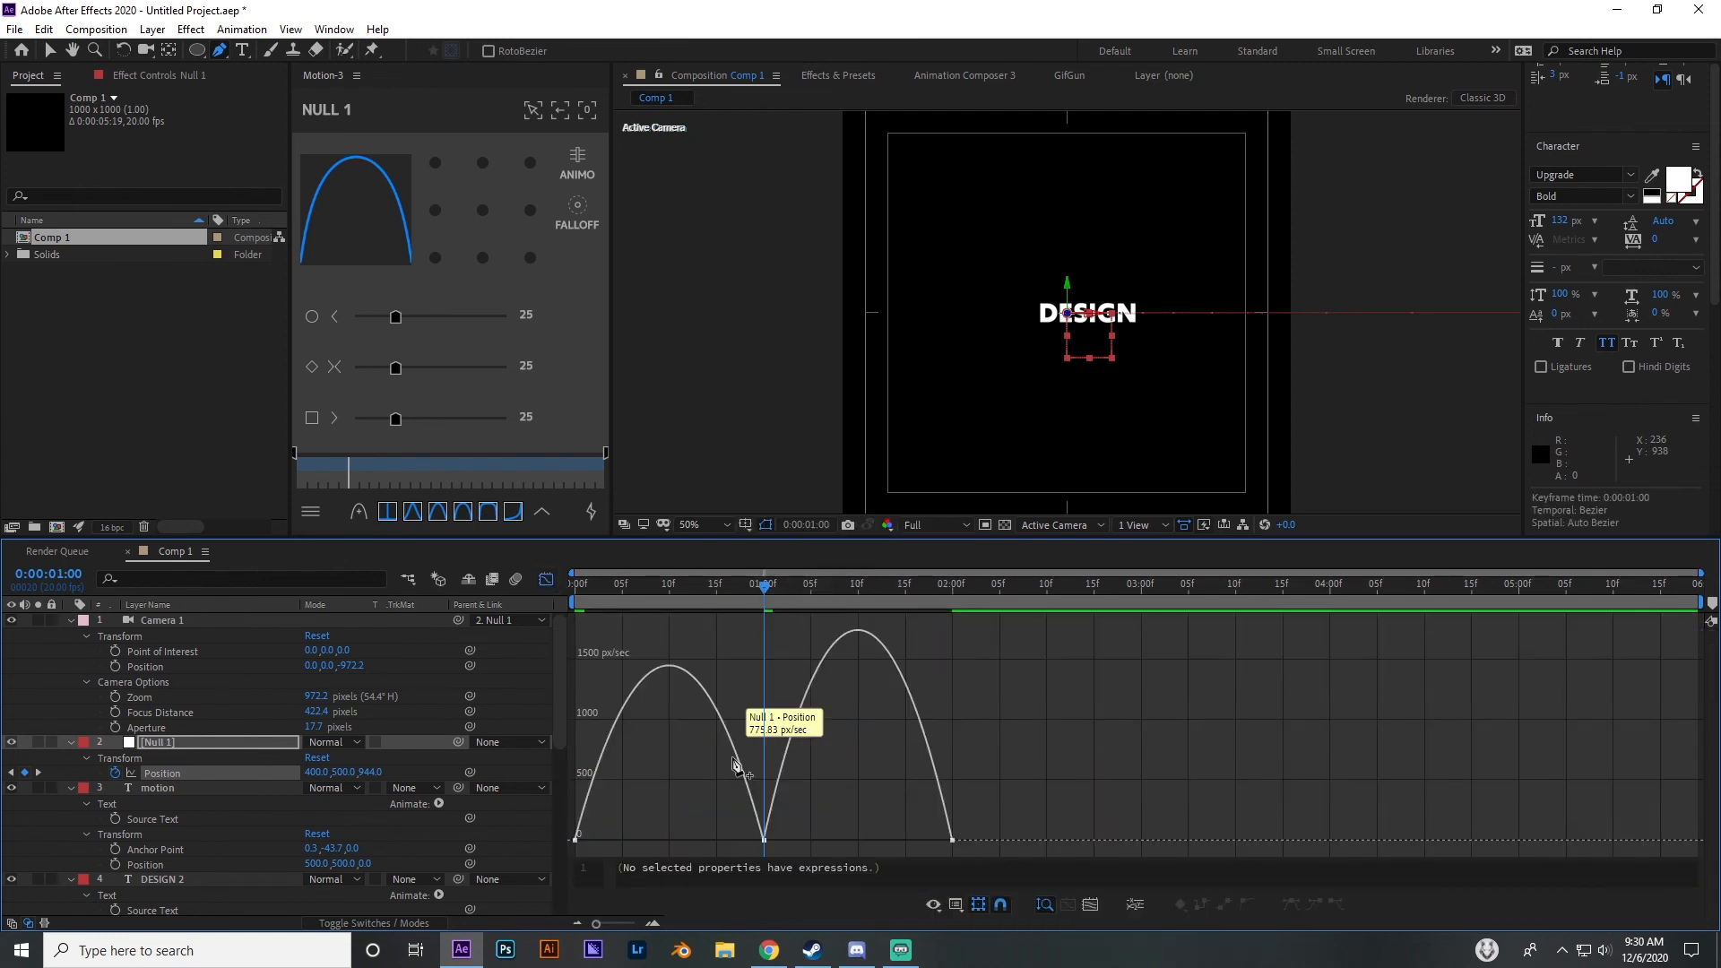
# Lengthen the ease handles of all Null 1 Position keyframes to form two steep, centred speed peaks, and preview the move
pyautogui.moveTo(787, 809); pyautogui.dragTo(723, 852)
pyautogui.rightClick(744, 762)
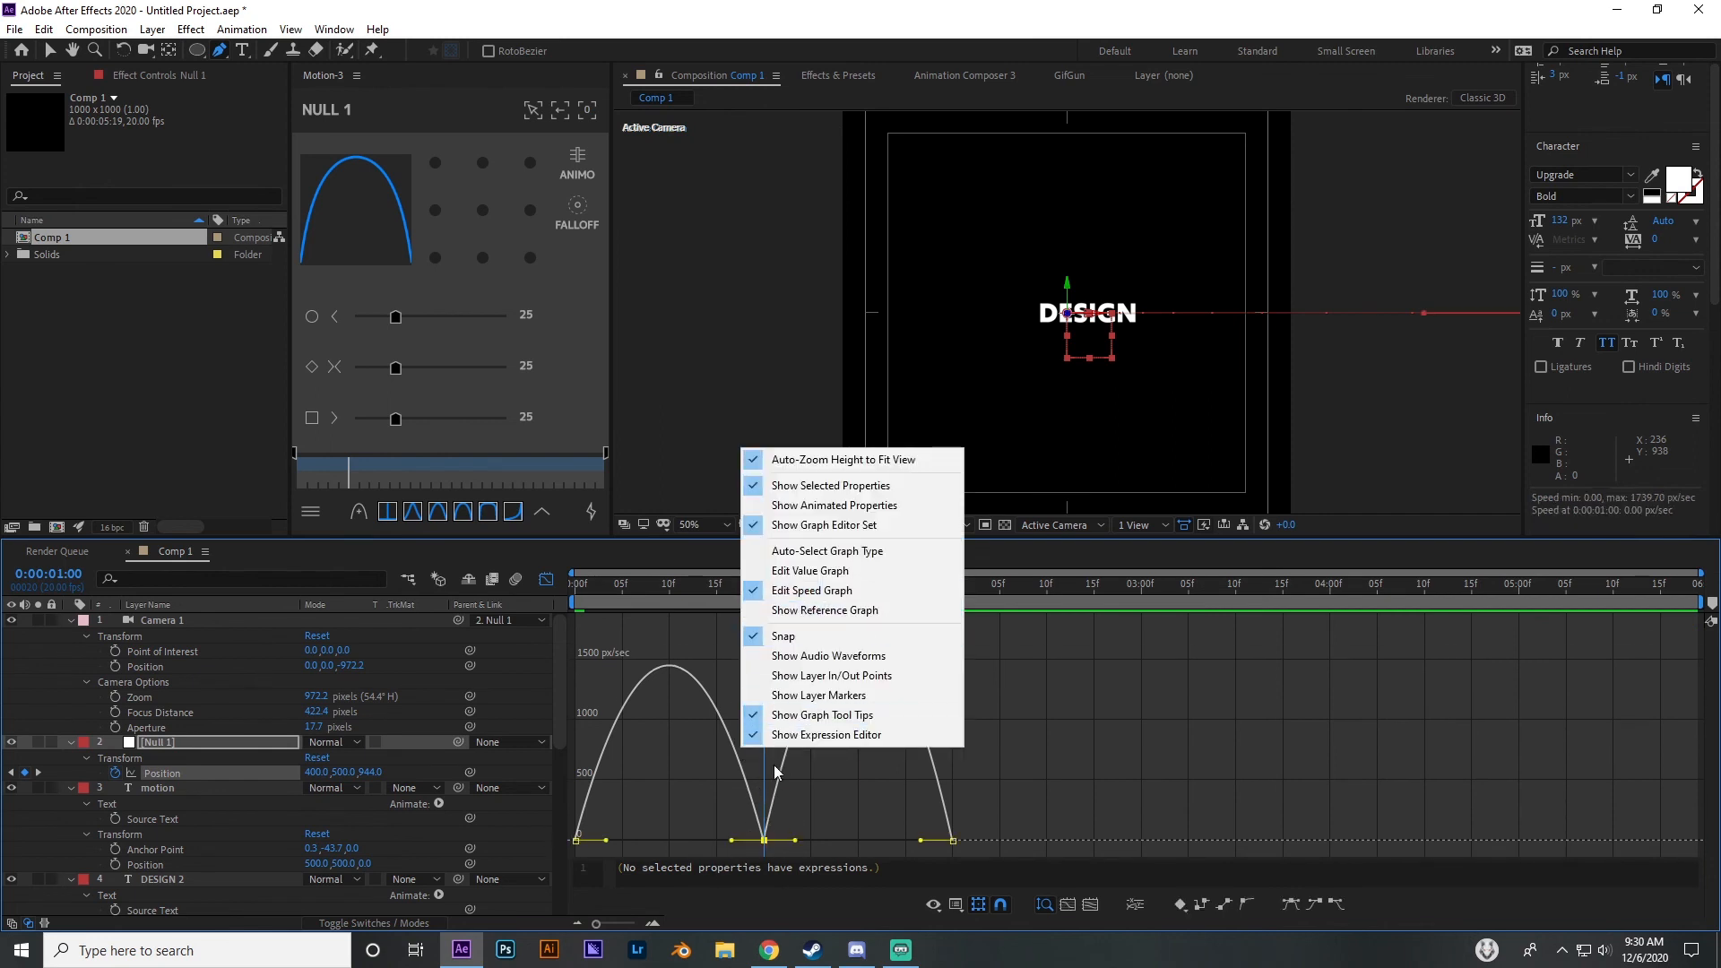
pyautogui.click(607, 840)
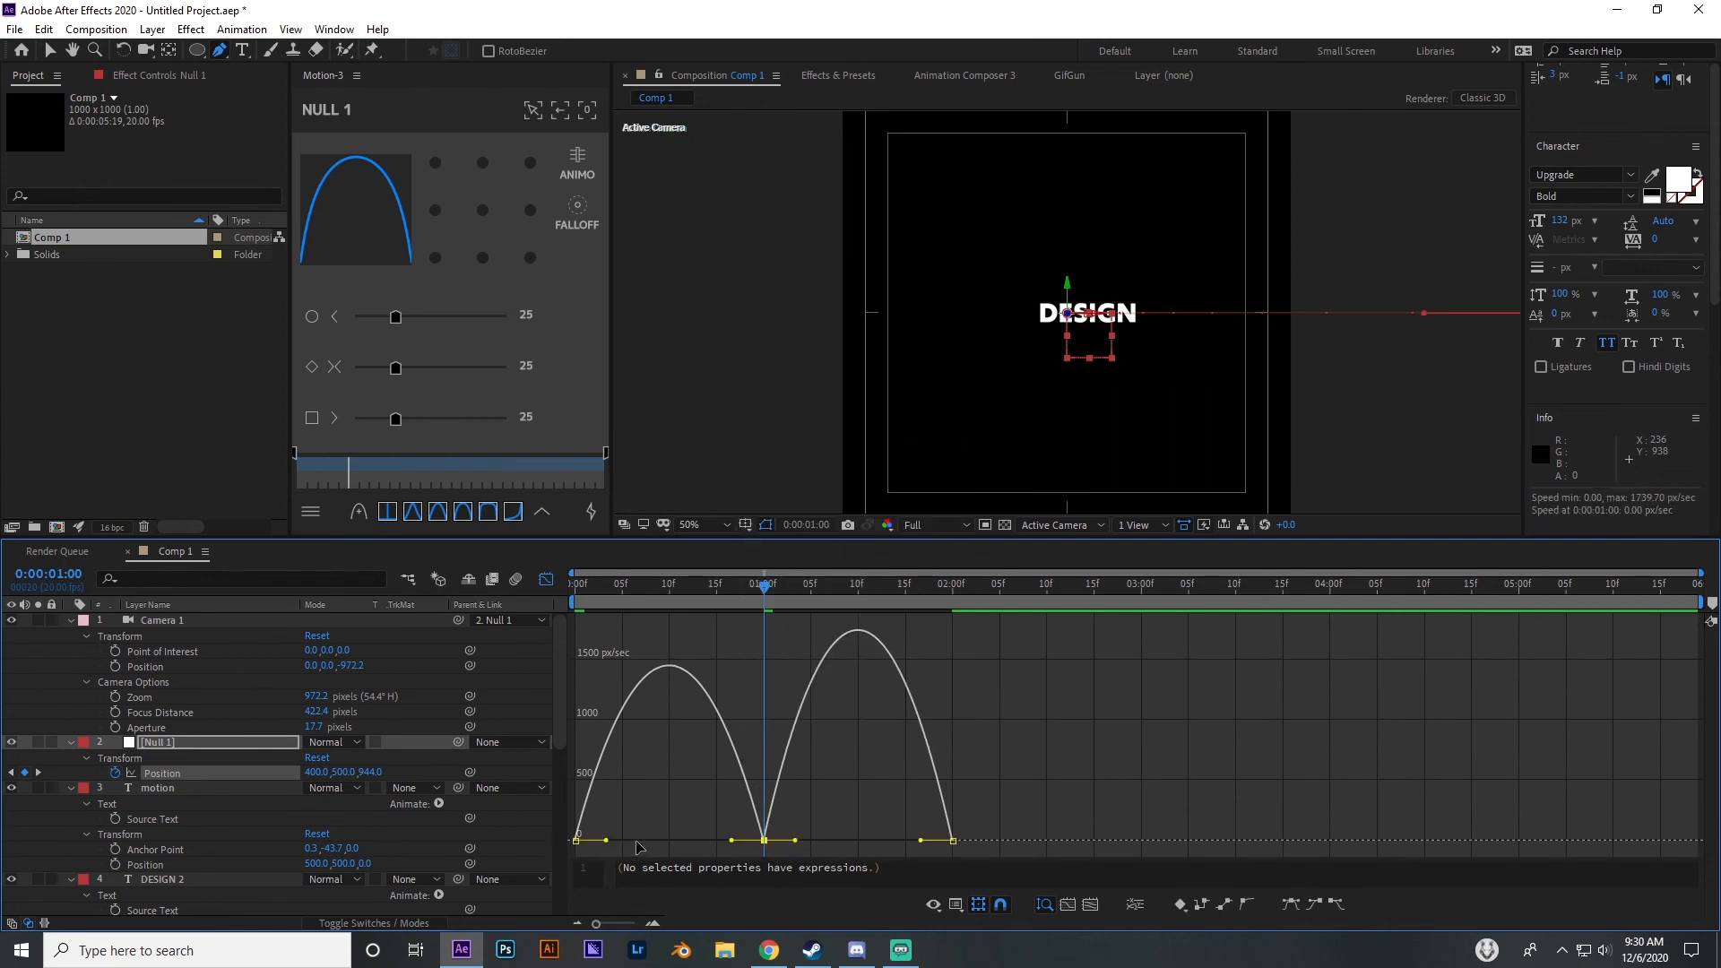
pyautogui.moveTo(607, 841); pyautogui.dragTo(896, 840)
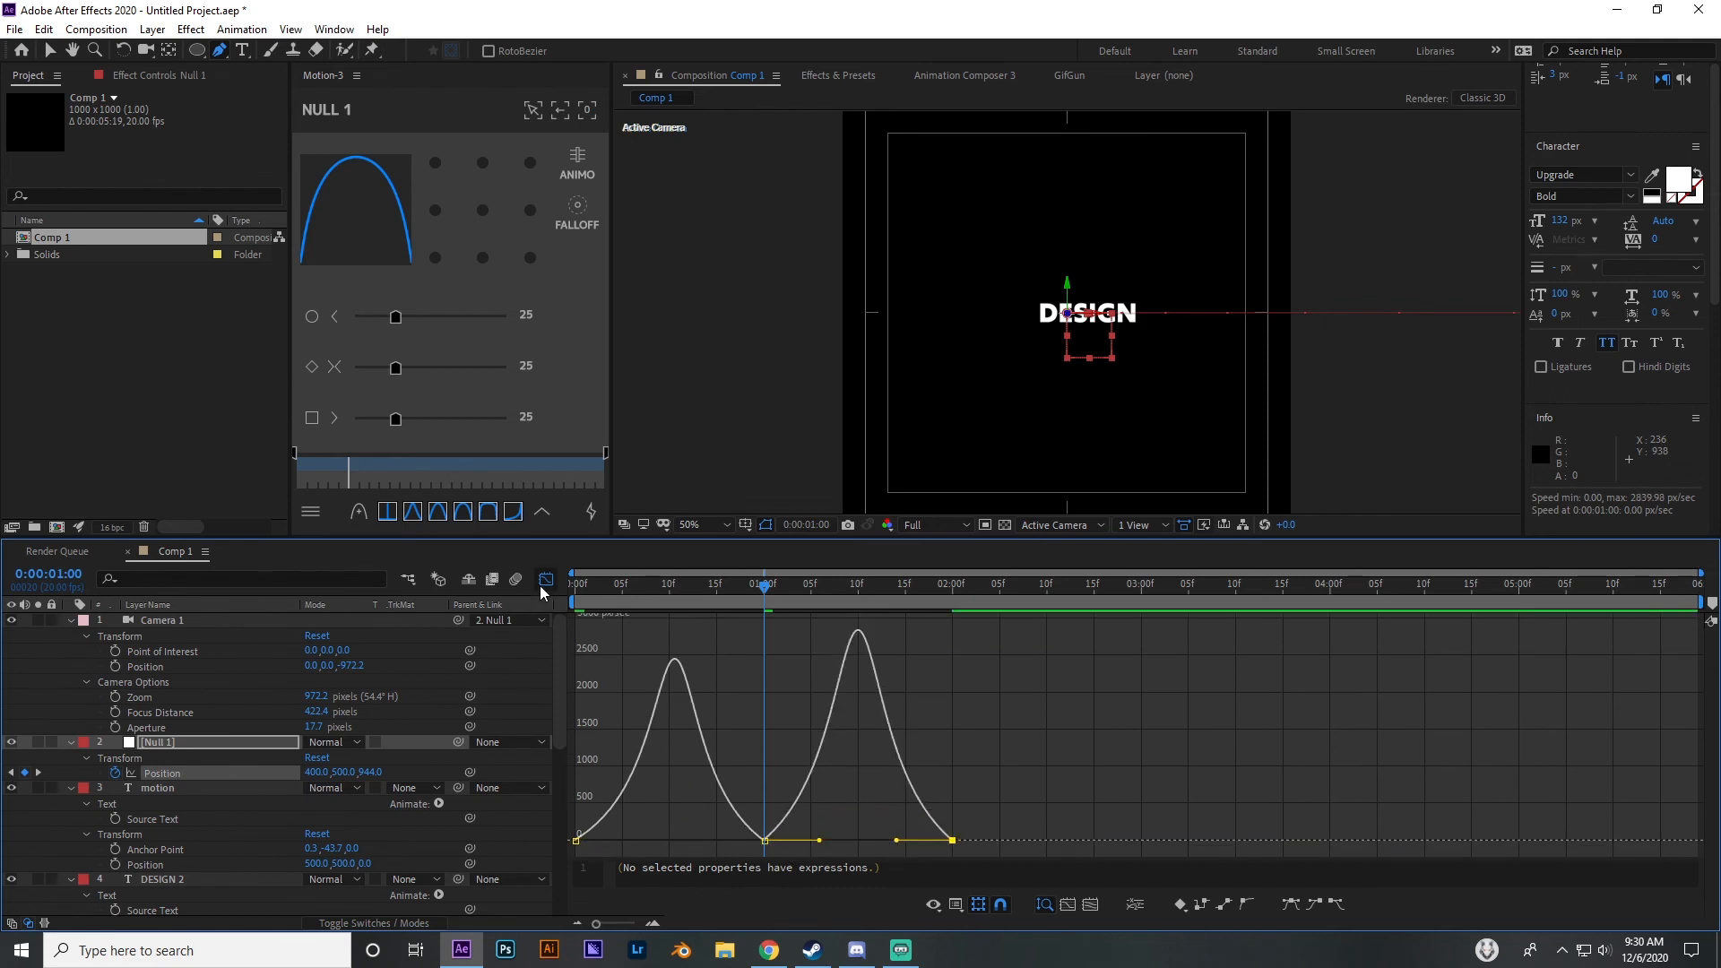
pyautogui.click(546, 579)
pyautogui.press('space')
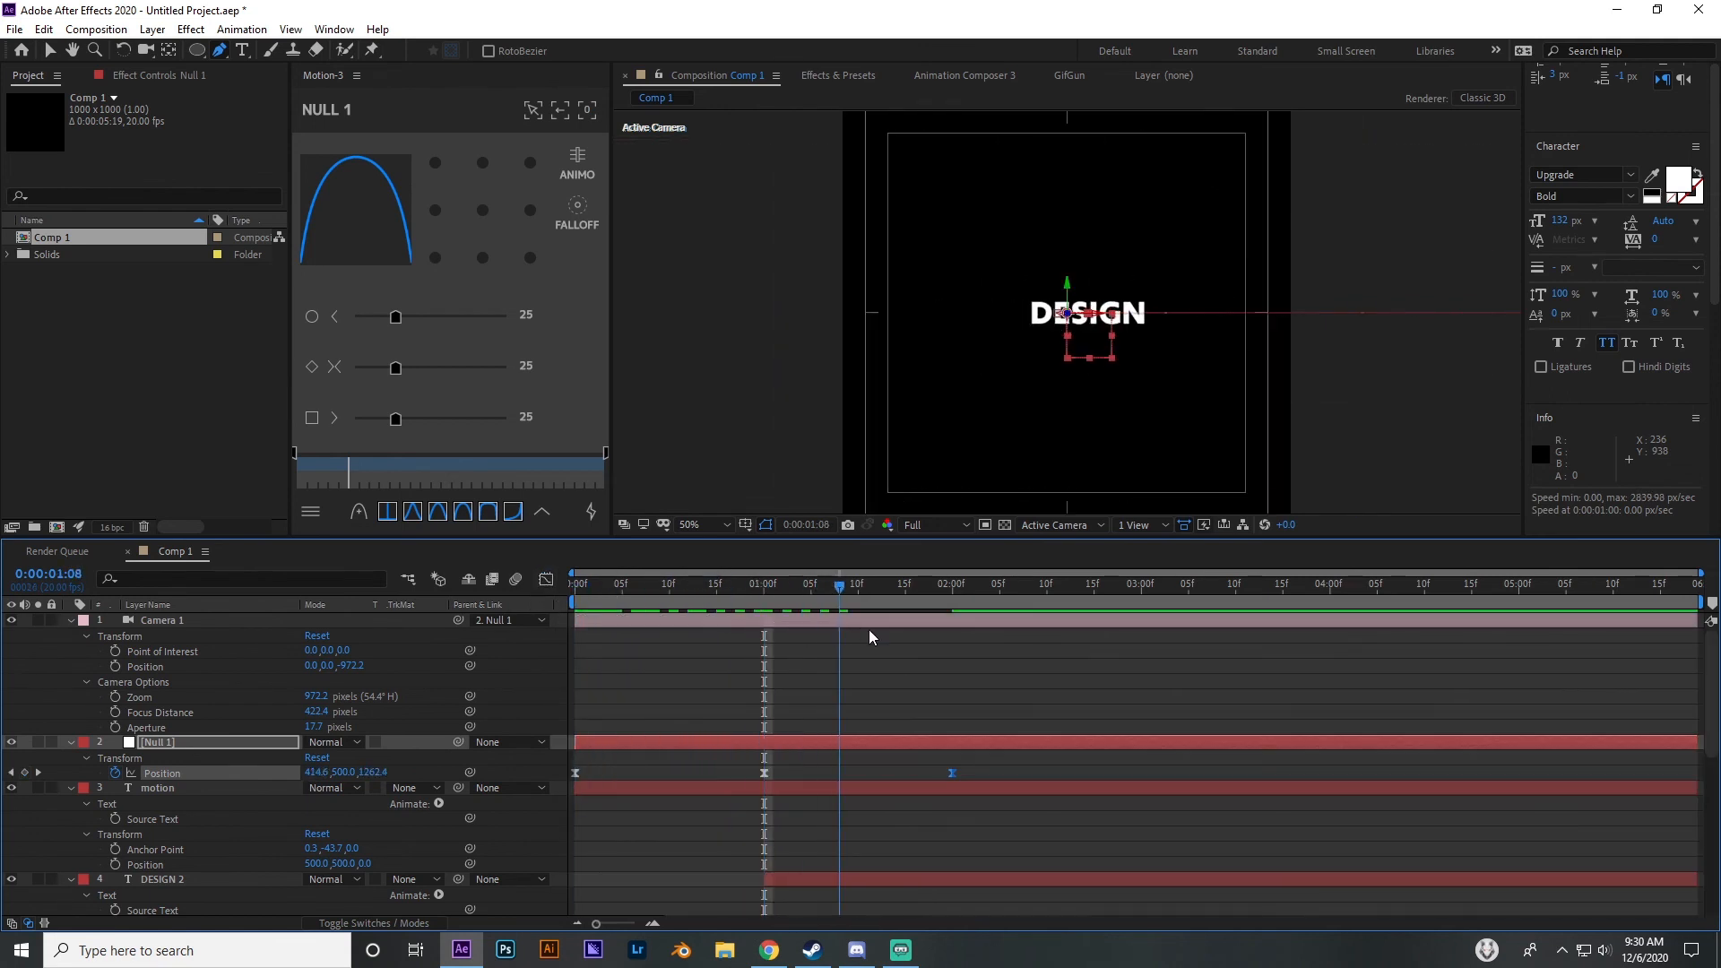
# Reshape Null 1's Position speed graph so the first peak falls just after the start and the second just before 0:00:02:00
pyautogui.click(764, 773)
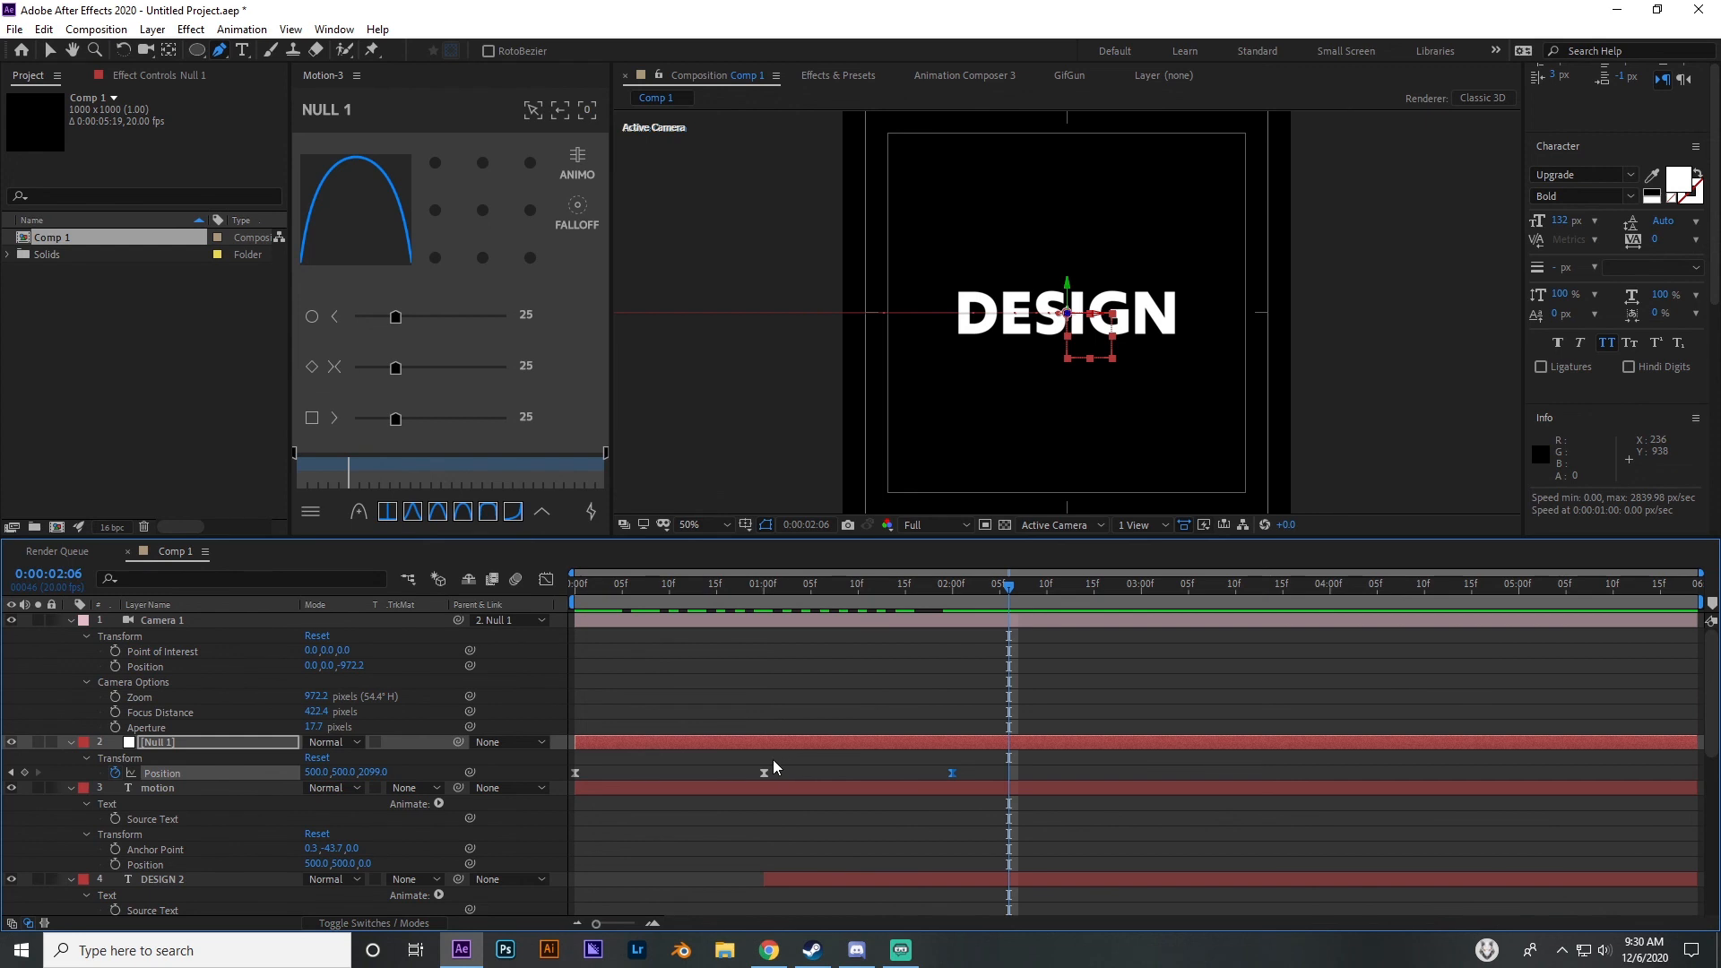
pyautogui.click(546, 579)
pyautogui.moveTo(634, 843); pyautogui.dragTo(581, 840)
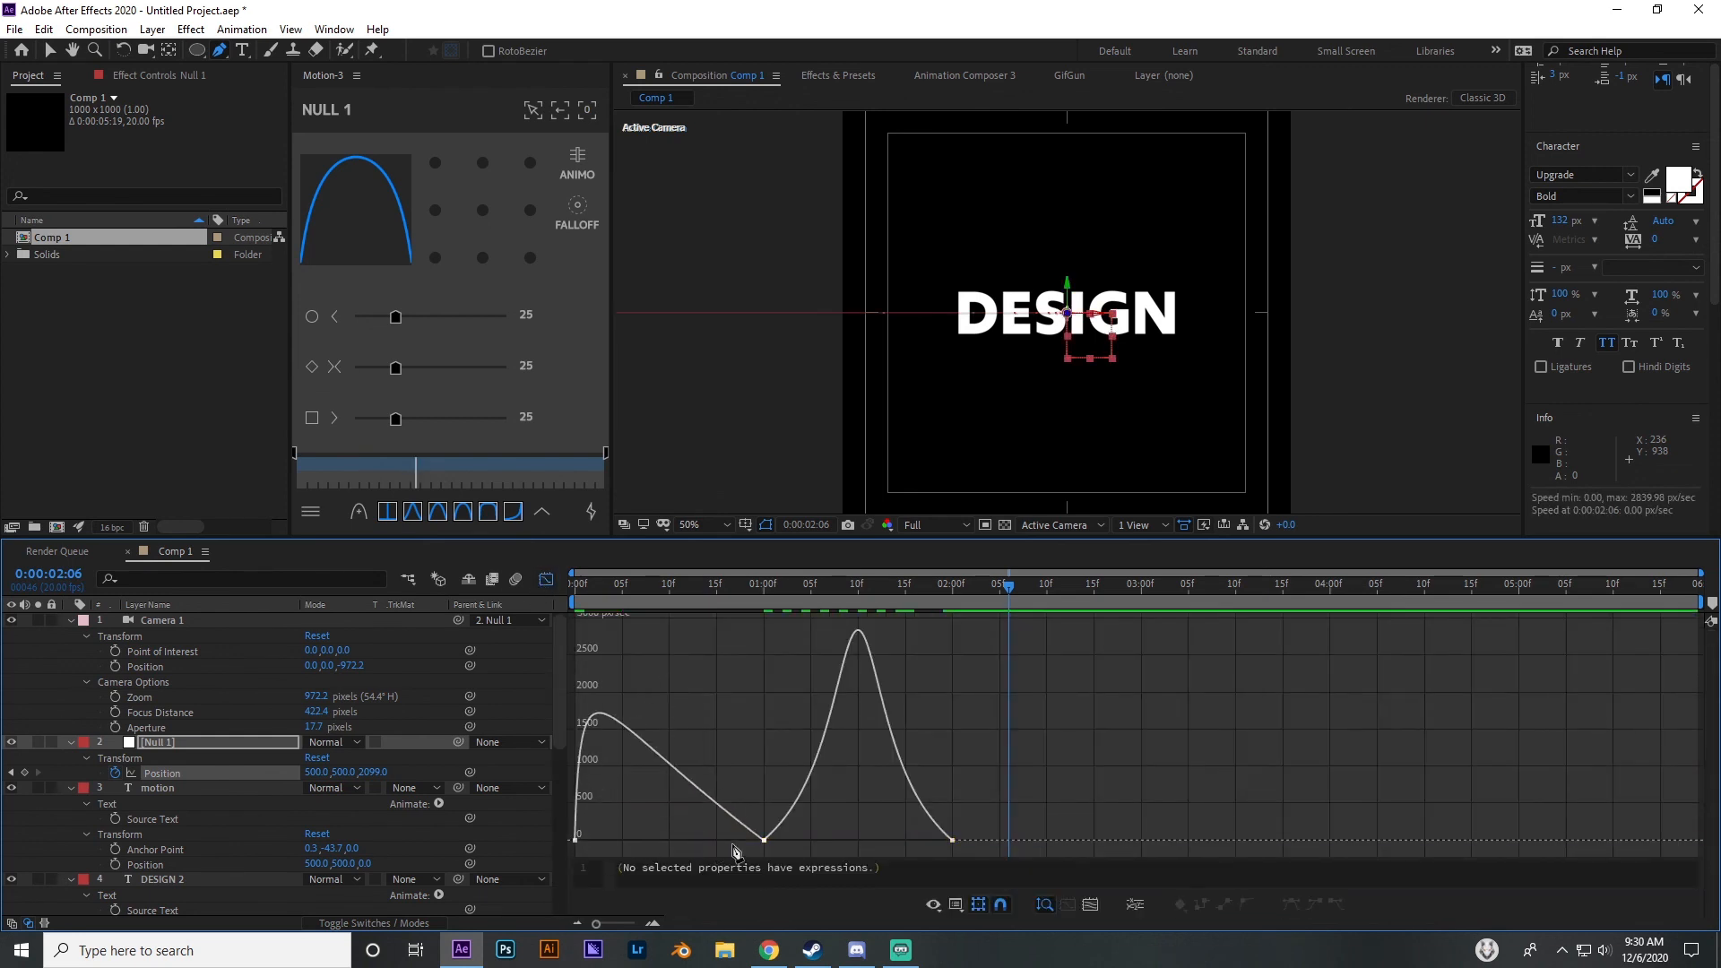
pyautogui.moveTo(784, 820); pyautogui.dragTo(852, 806)
pyautogui.click(706, 844)
pyautogui.click(764, 841)
pyautogui.click(952, 840)
# Leave the speed graph and play back the camera move to 0:00:02:11 to check its timing
pyautogui.click(544, 580)
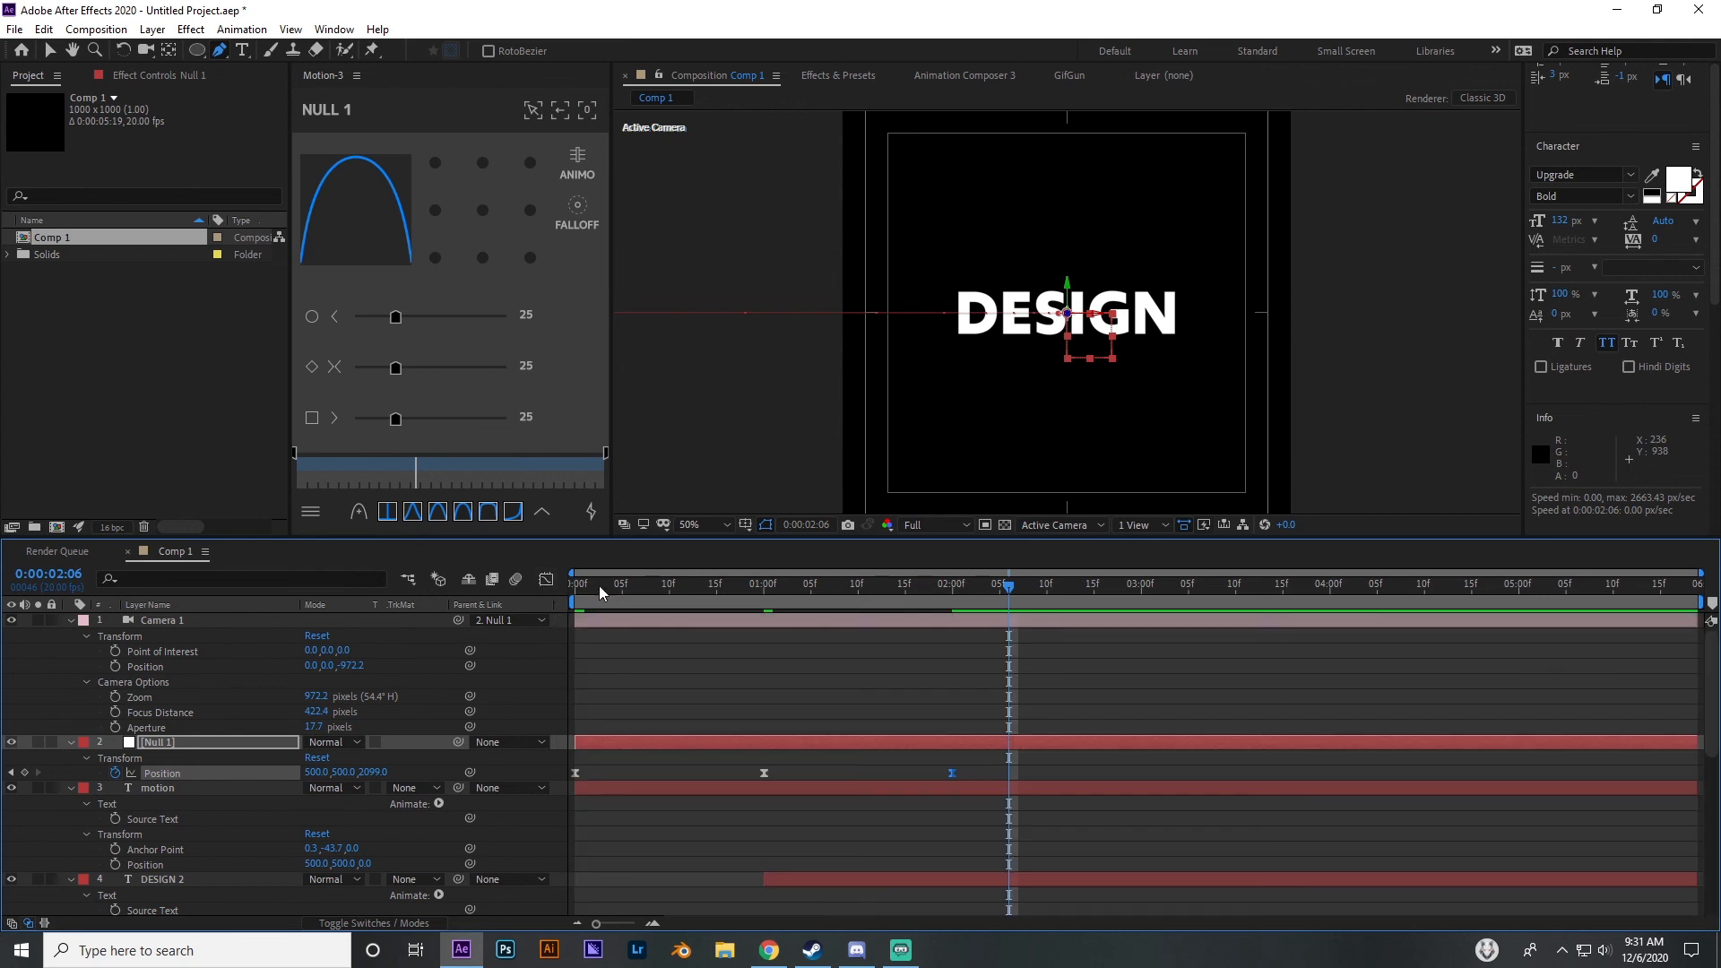
pyautogui.click(599, 585)
pyautogui.press('space')
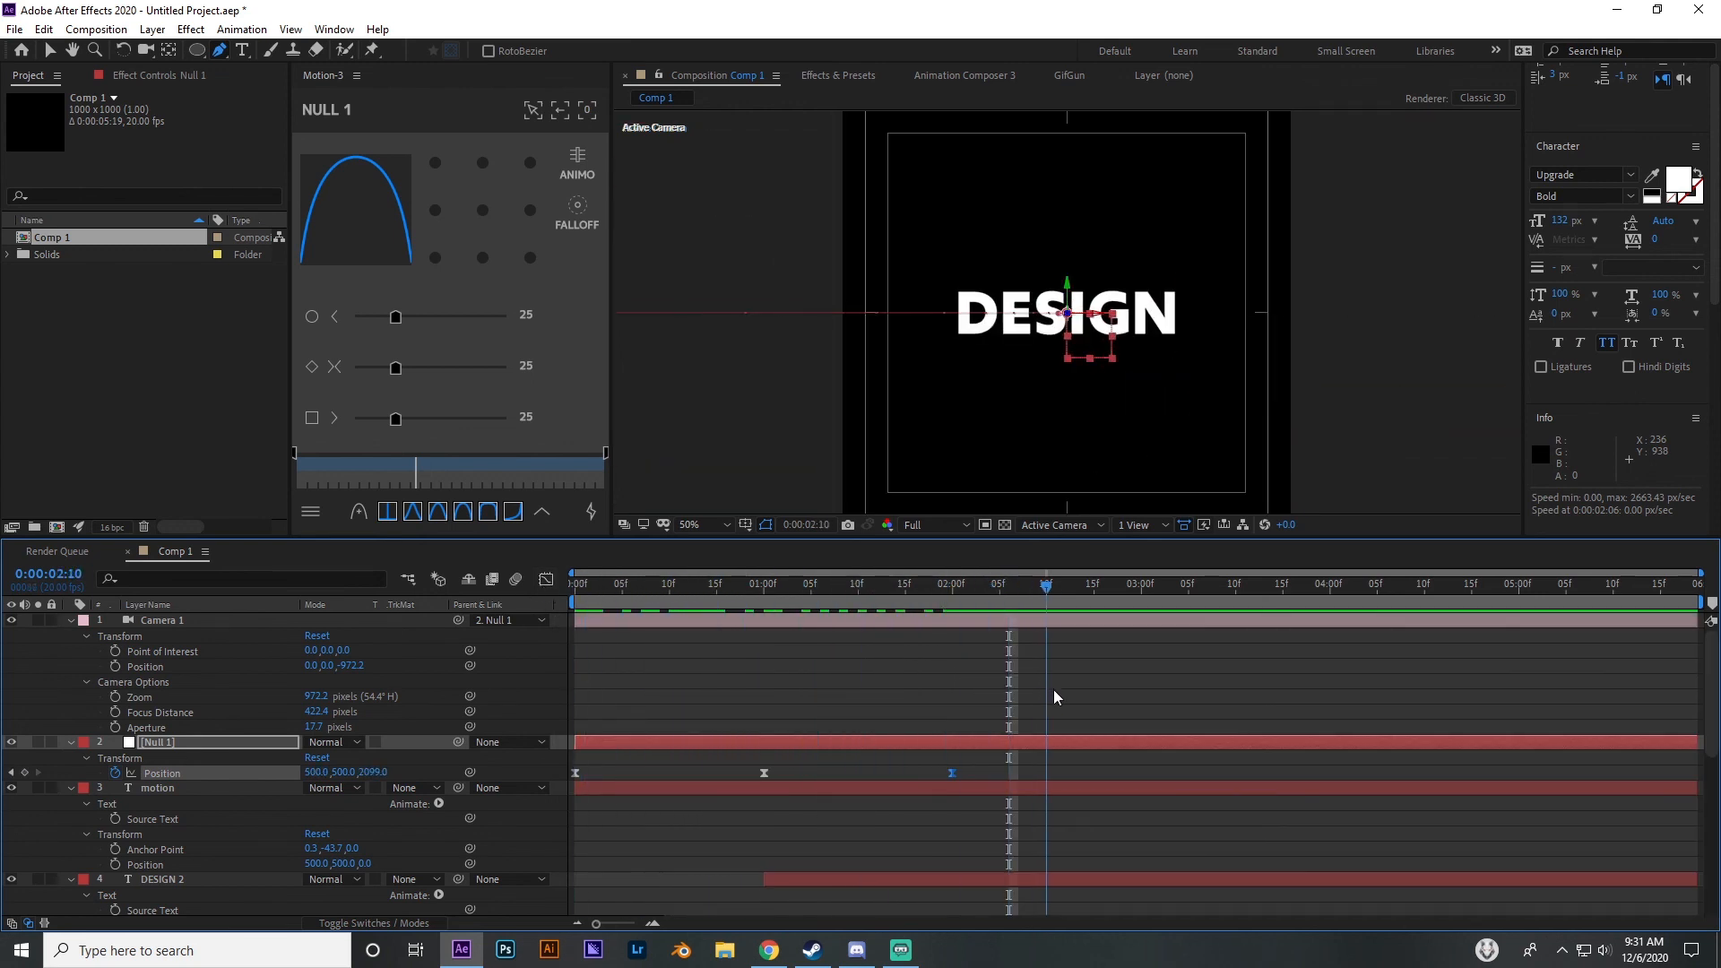
pyautogui.moveTo(1053, 690); pyautogui.dragTo(1056, 692)
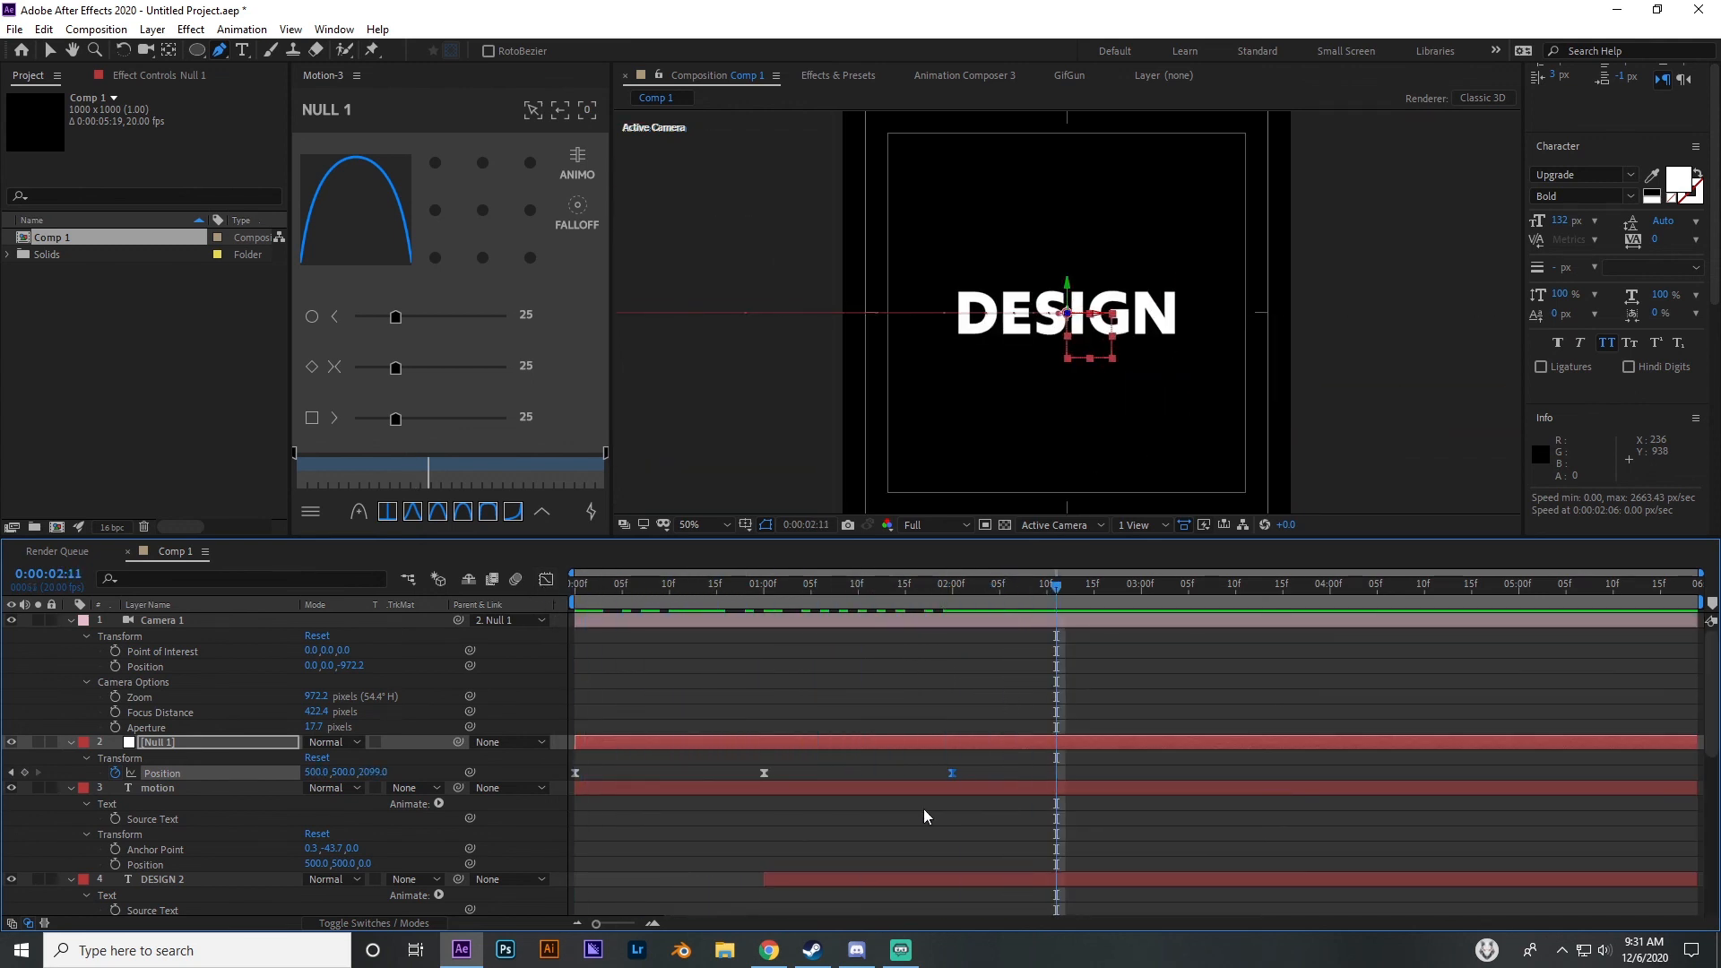
# Shorten both ease handles of Null 1's middle Position keyframe in the speed graph, preview the move, and return to 0:00:00:00
pyautogui.click(705, 673)
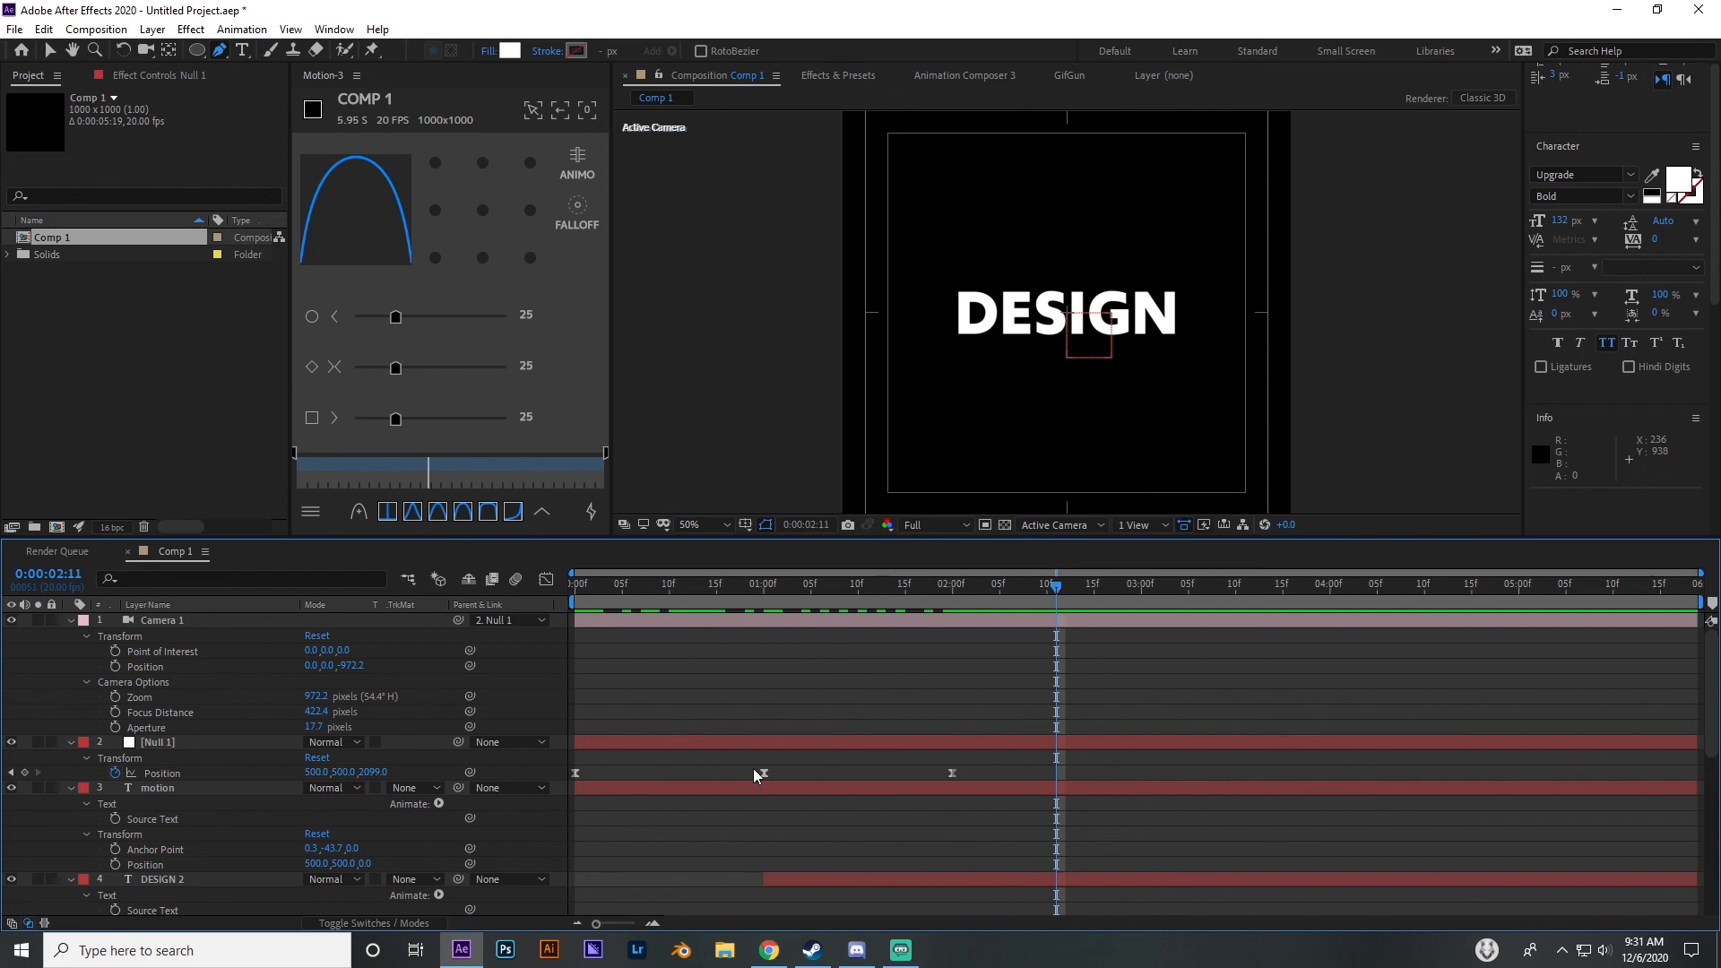
pyautogui.moveTo(776, 600)
pyautogui.mouseDown()
pyautogui.moveTo(607, 599)
pyautogui.moveTo(820, 605)
pyautogui.moveTo(1110, 658)
pyautogui.moveTo(733, 653)
pyautogui.moveTo(773, 668)
pyautogui.mouseUp()
pyautogui.moveTo(756, 771); pyautogui.dragTo(787, 783)
pyautogui.click(545, 579)
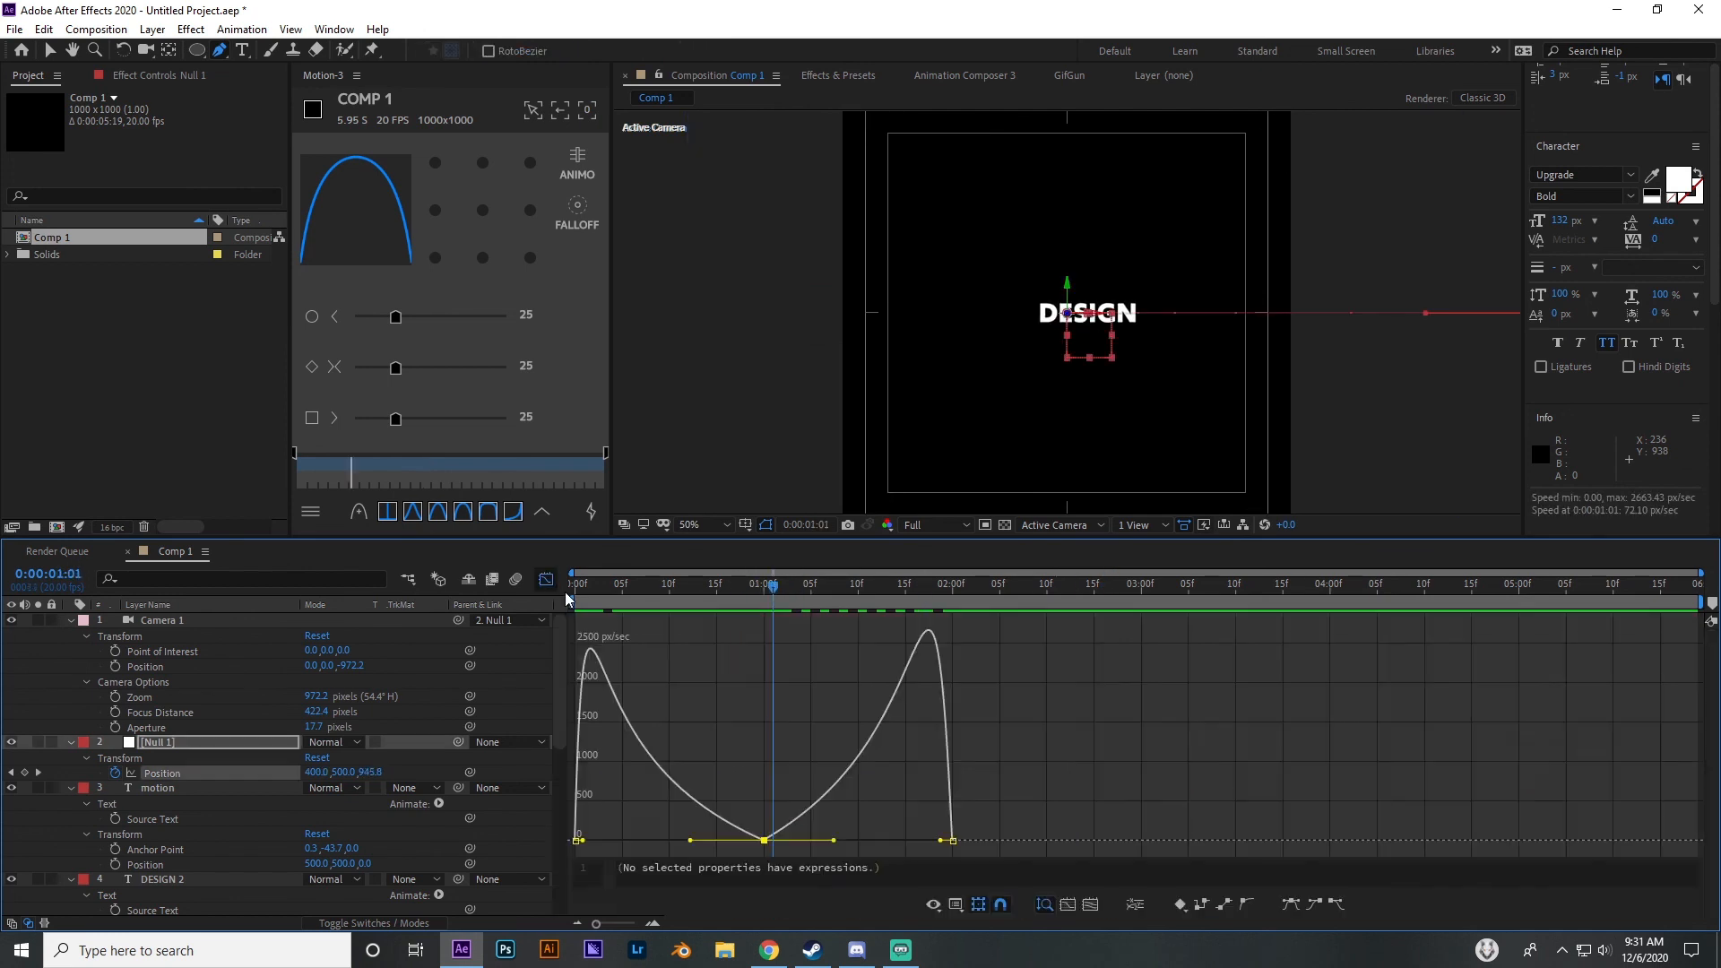
pyautogui.moveTo(785, 846); pyautogui.dragTo(797, 845)
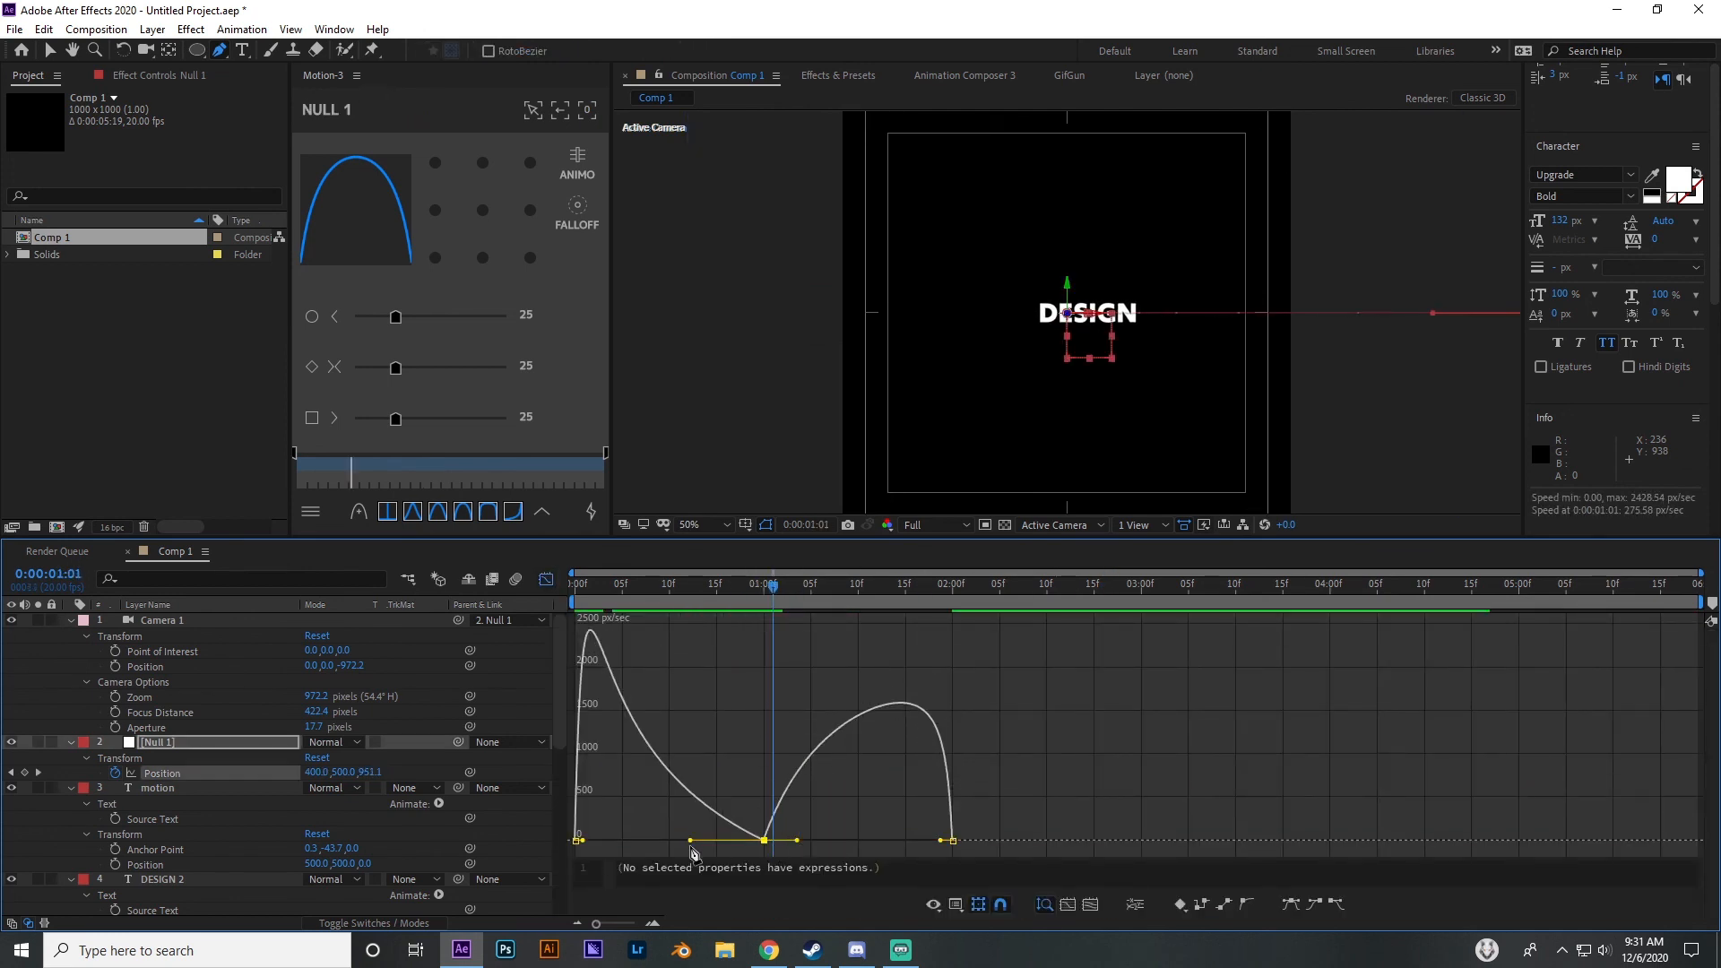
pyautogui.moveTo(690, 841)
pyautogui.mouseDown()
pyautogui.moveTo(731, 845)
pyautogui.moveTo(717, 847)
pyautogui.mouseUp()
pyautogui.click(546, 581)
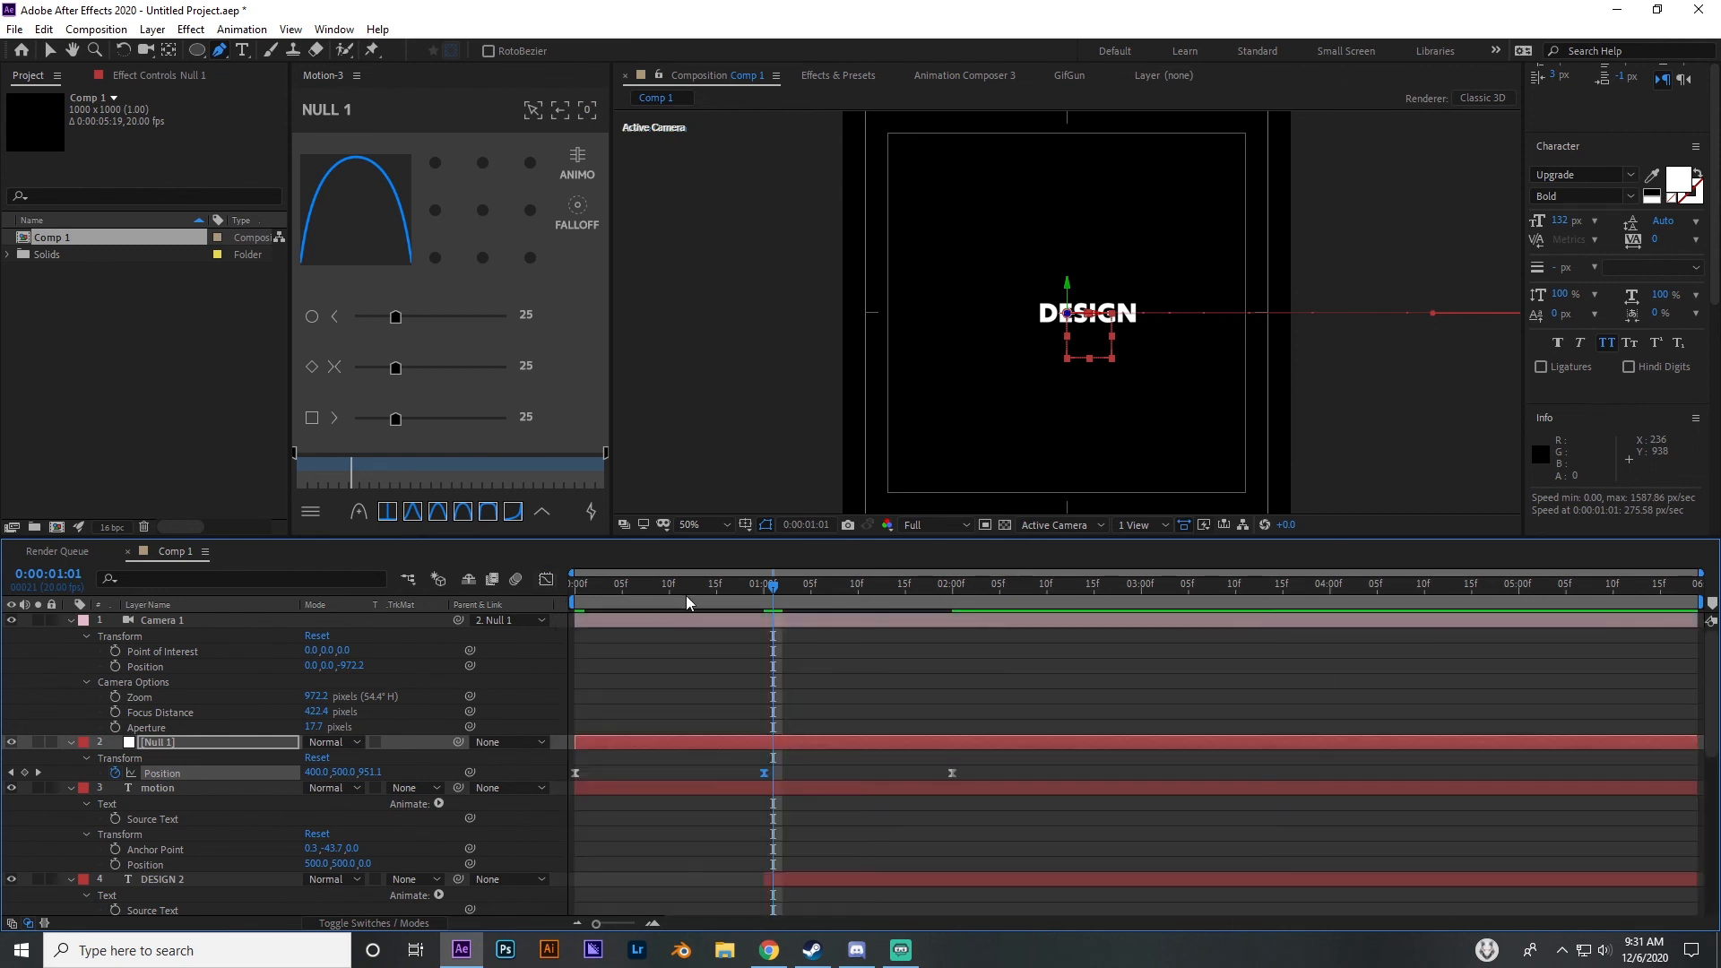
pyautogui.press('space')
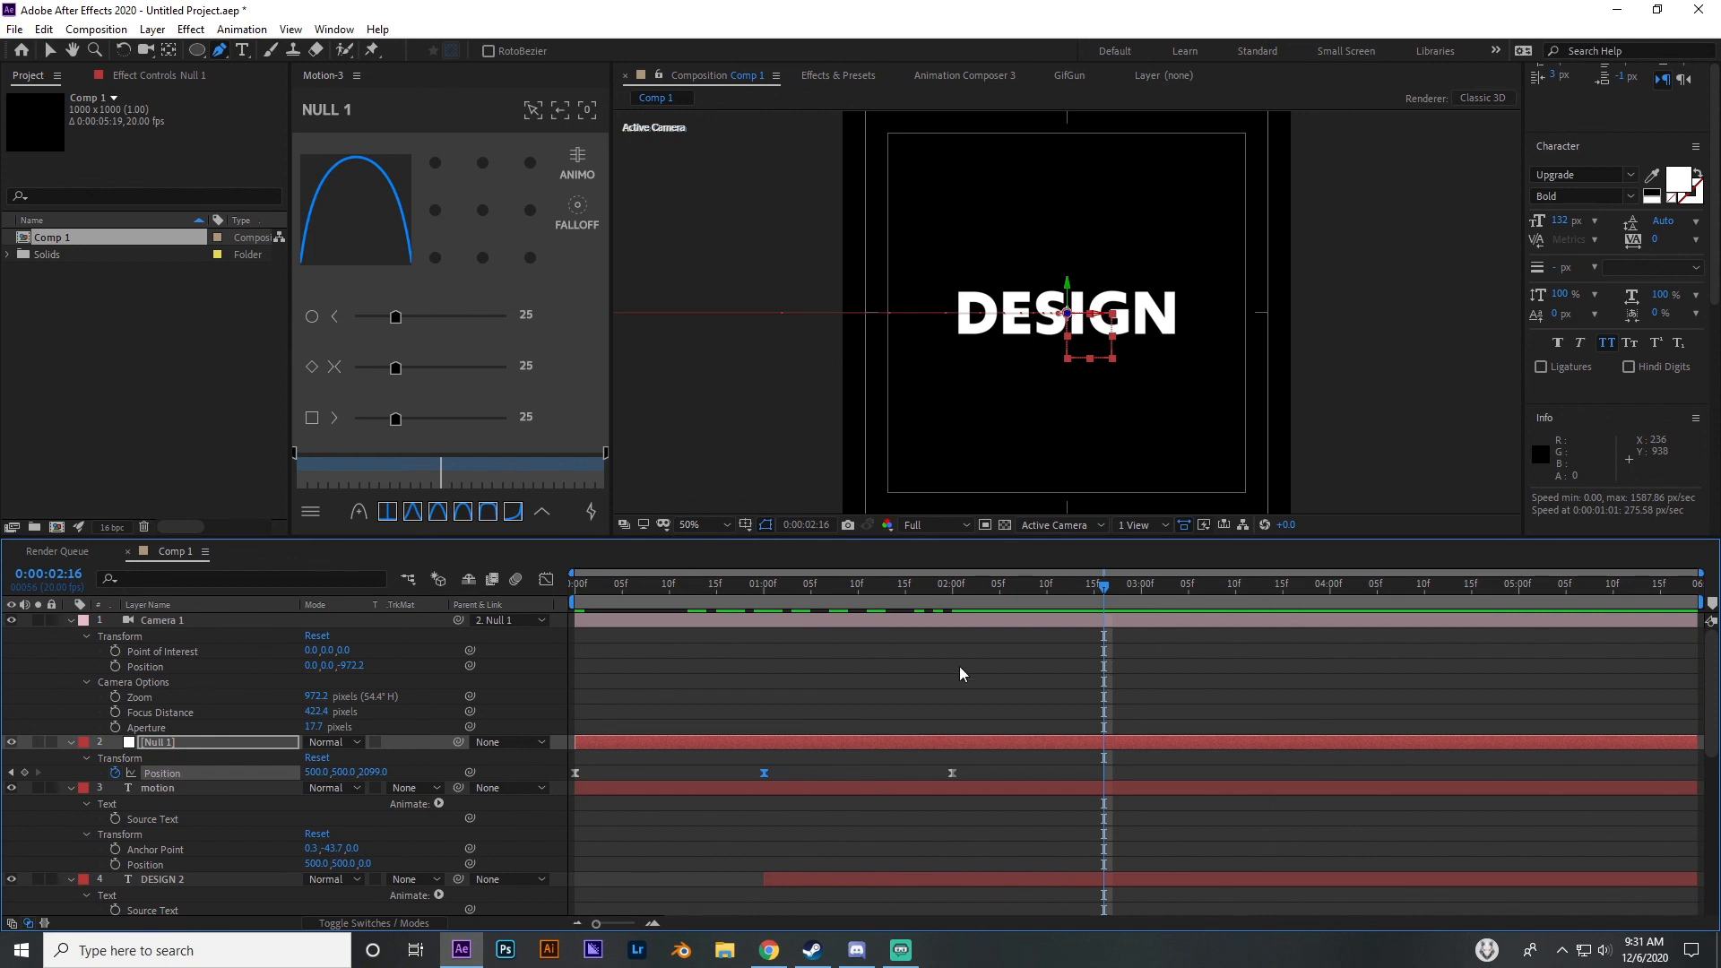
pyautogui.moveTo(751, 588); pyautogui.dragTo(575, 654)
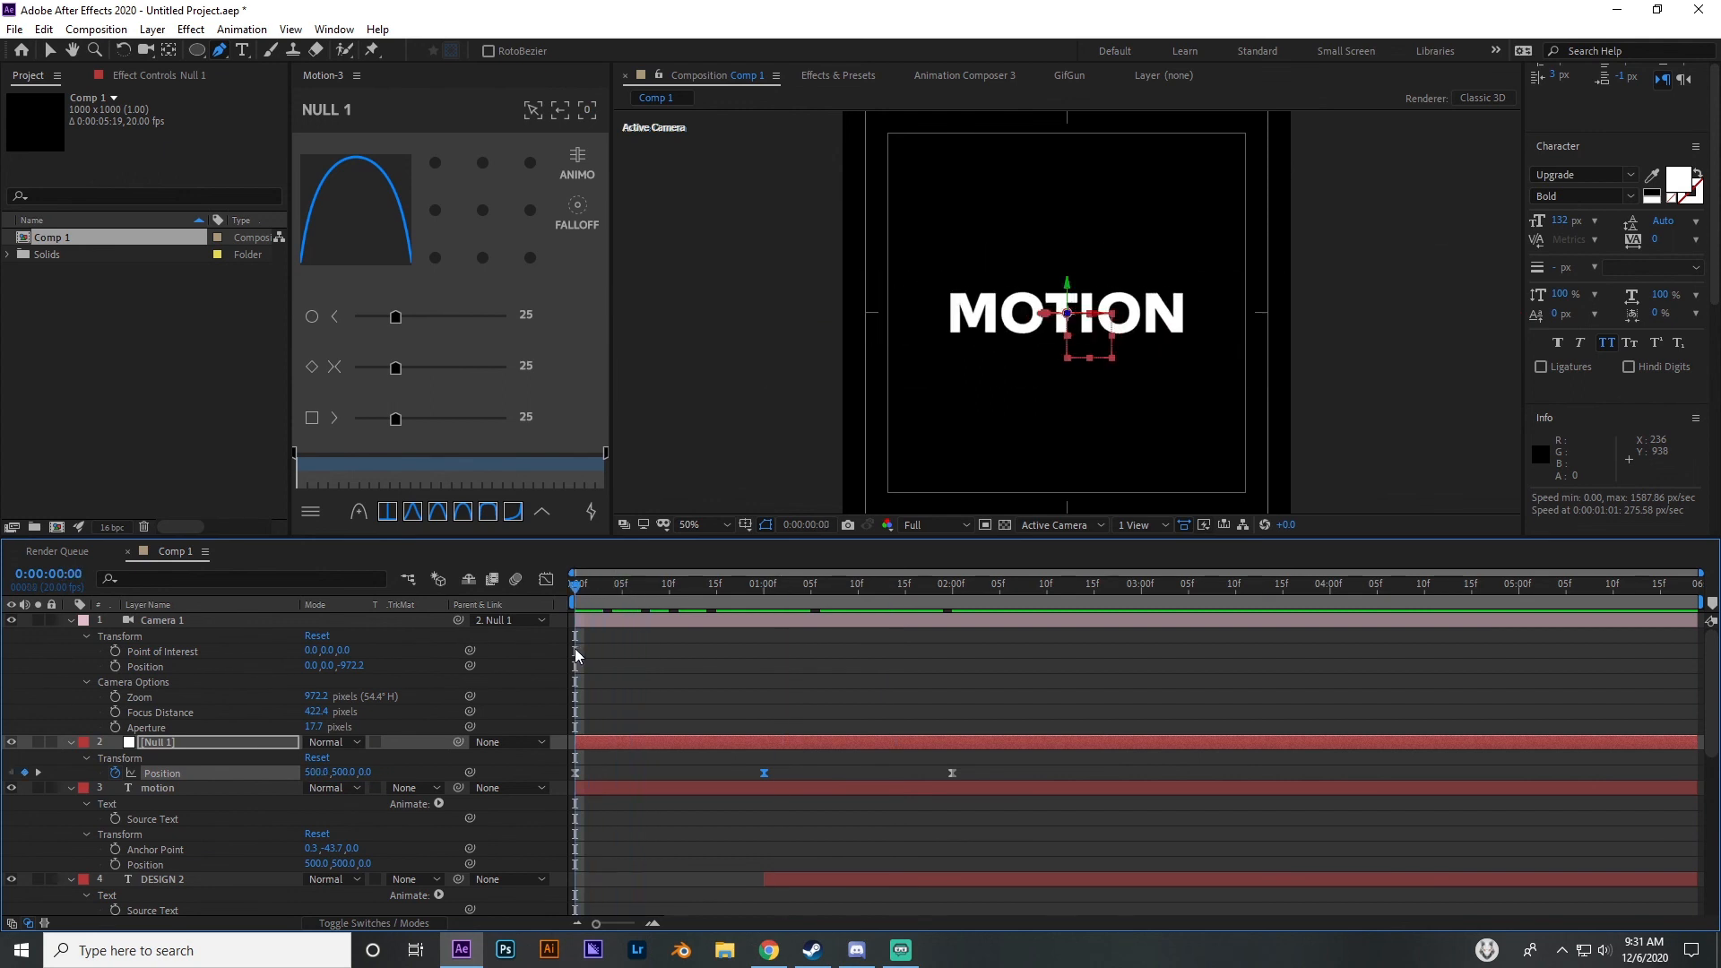